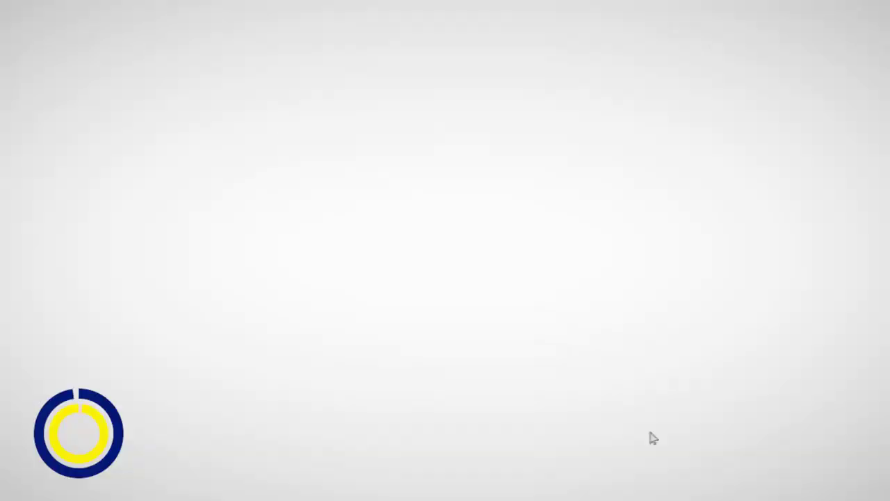
# Create a new blank portrait Illustrator document with an empty artboard.
pyautogui.moveTo(304, 186); pyautogui.dragTo(580, 315)
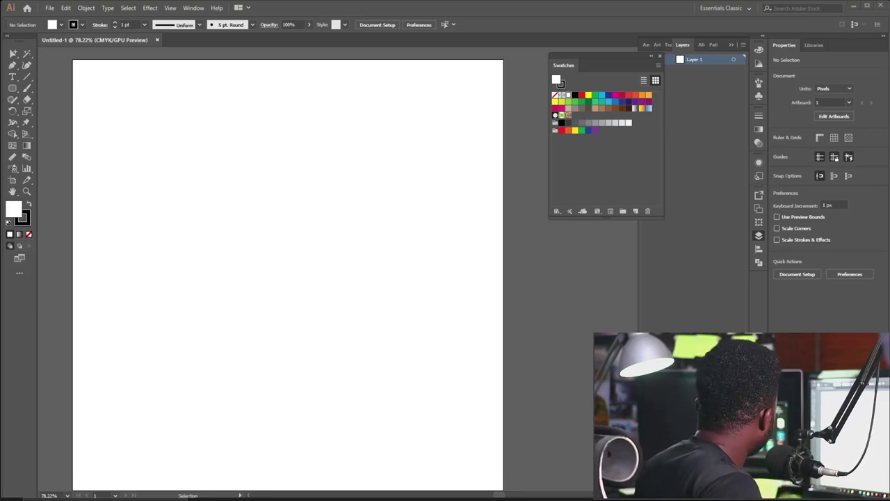
# Place Running.png on the artboard, scale it down, then Image Trace and Expand it.
pyautogui.moveTo(3, 330); pyautogui.dragTo(258, 308)
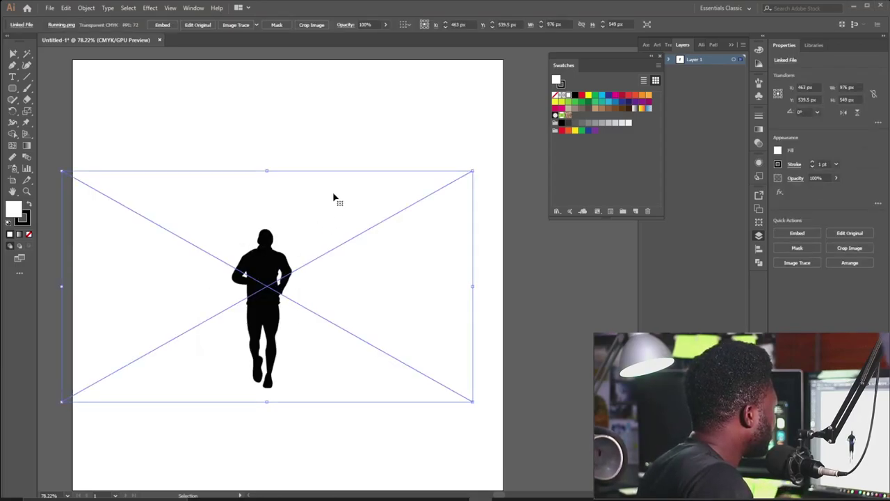
pyautogui.moveTo(478, 173); pyautogui.dragTo(363, 221)
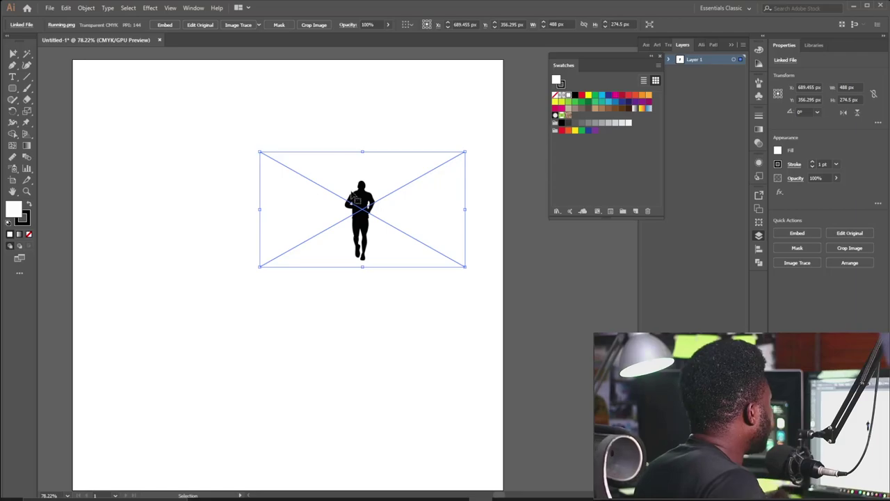
pyautogui.click(235, 25)
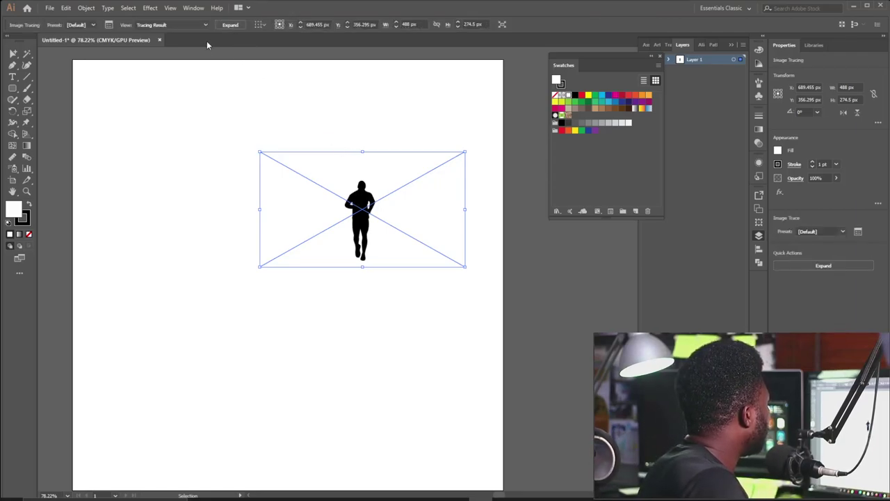
pyautogui.click(230, 25)
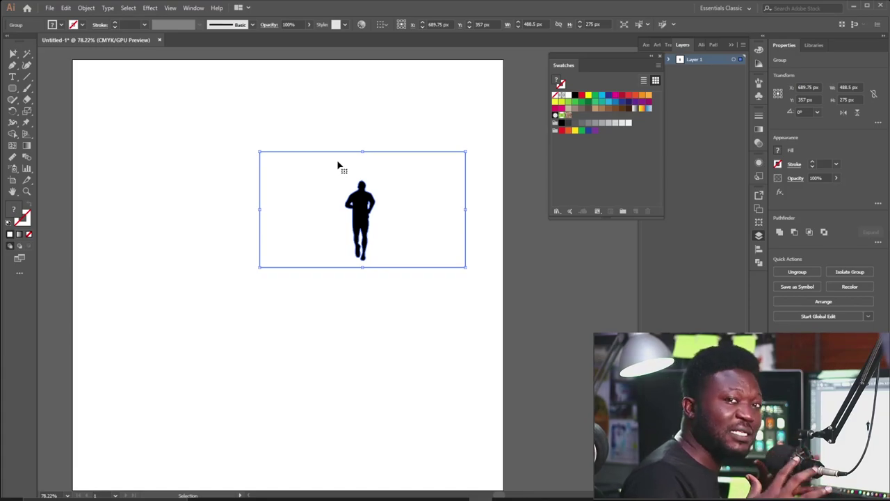
# Ungroup the traced runner and delete its white background shape.
pyautogui.click(86, 8)
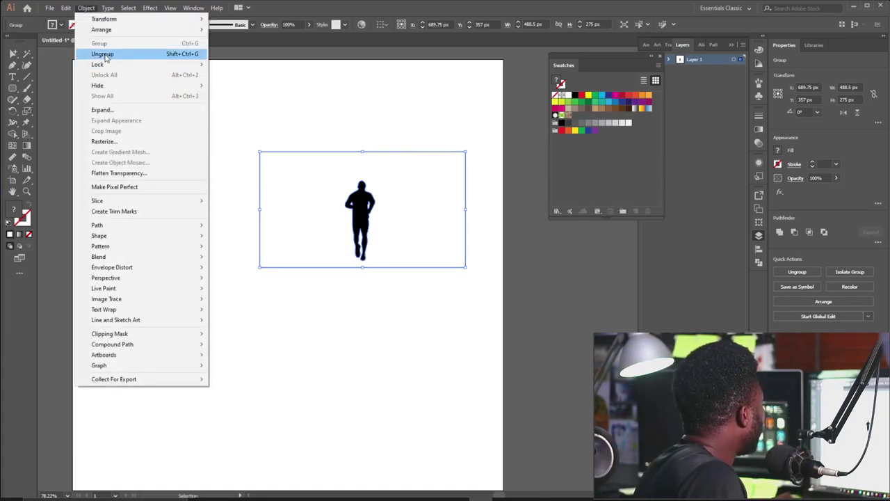
pyautogui.click(104, 54)
pyautogui.moveTo(383, 182); pyautogui.dragTo(258, 175)
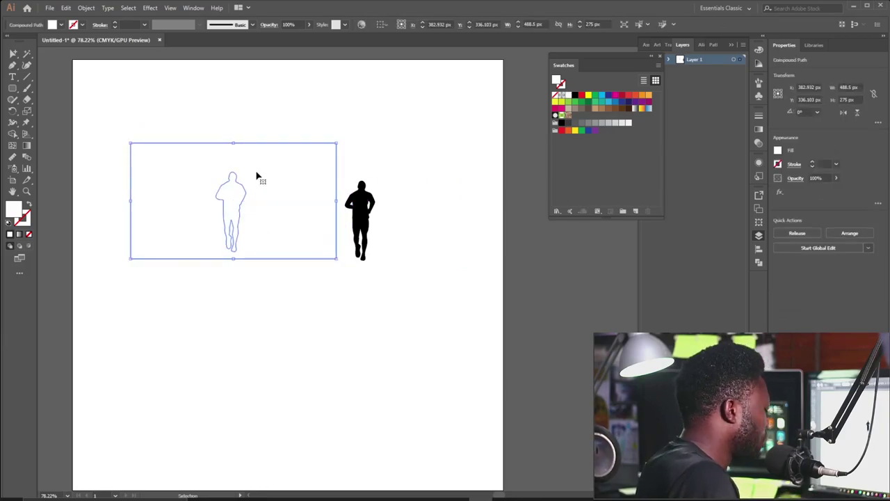
pyautogui.hotkey('ctrl', 'shift', 'a')
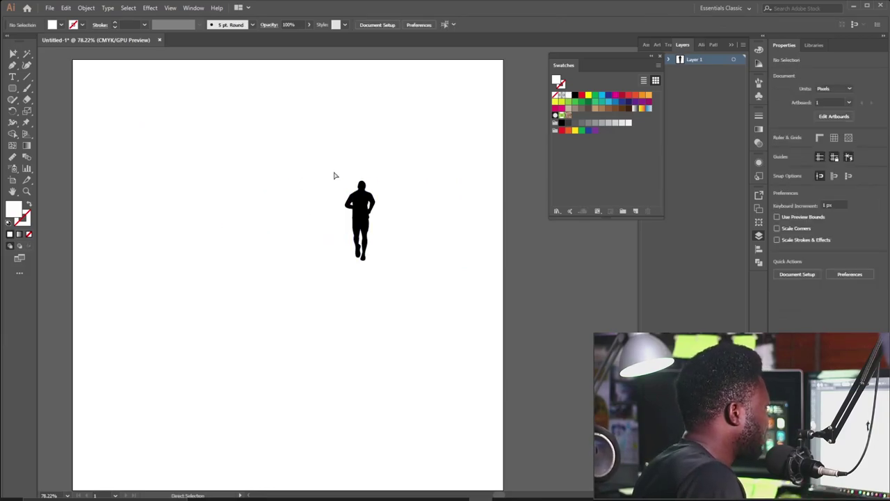
# Remove the stray white shoulder speck and move the black silhouette to the top-right corner.
pyautogui.click(345, 174)
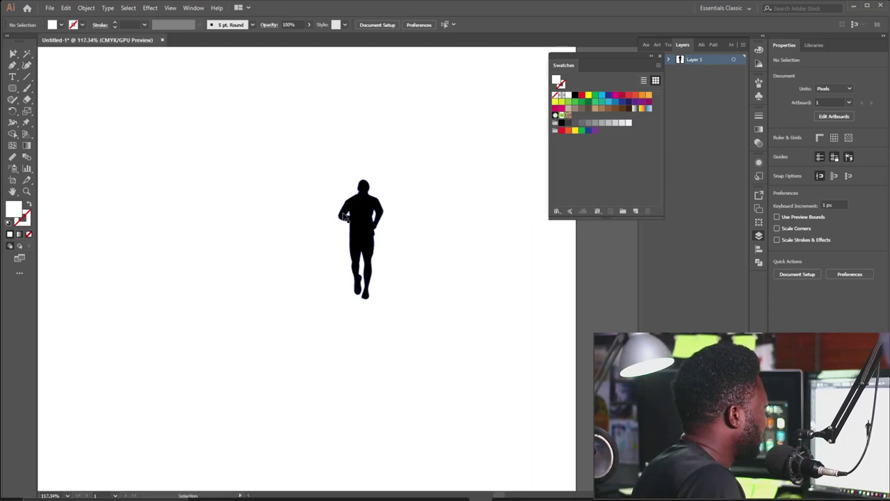
pyautogui.click(350, 215)
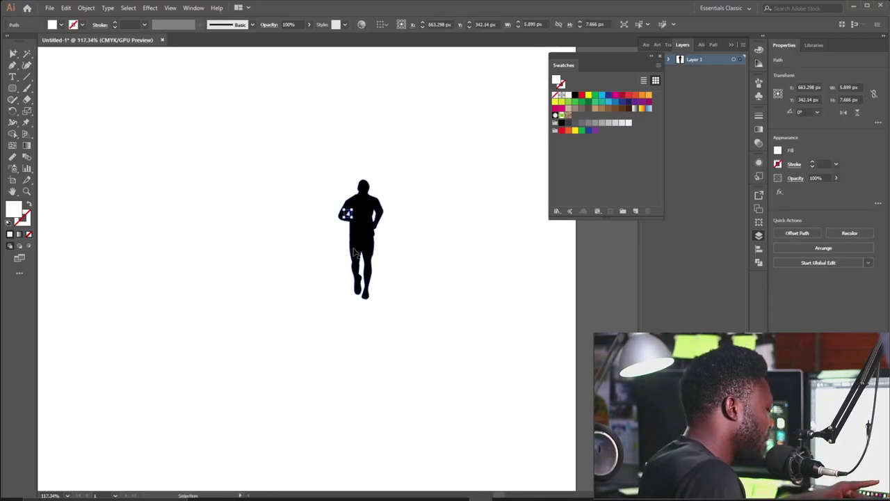
pyautogui.click(397, 219)
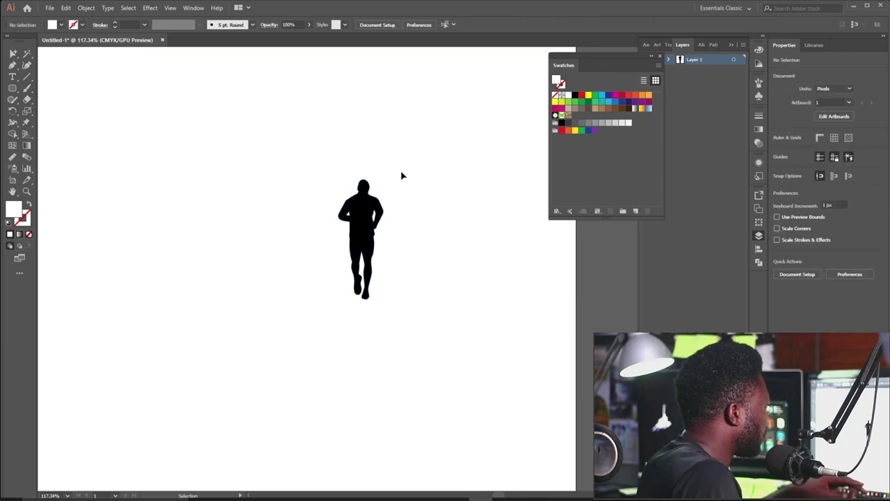
pyautogui.scroll(-3, 330, 211)
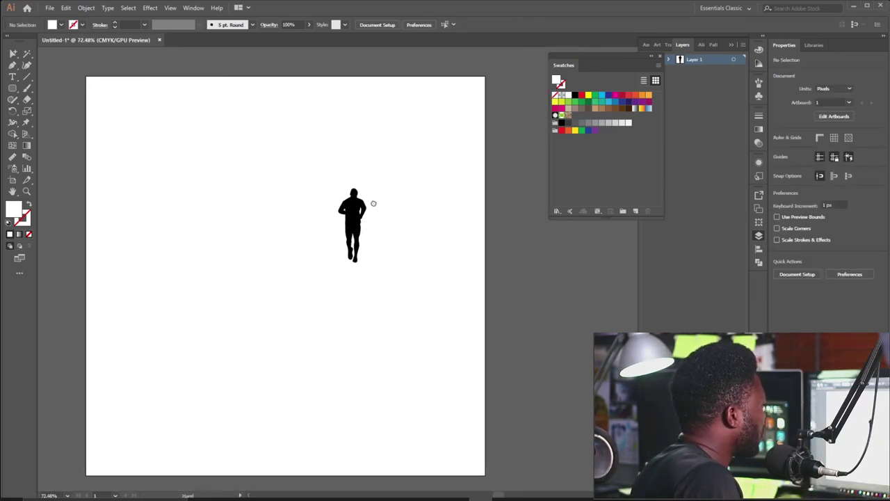
pyautogui.moveTo(356, 213); pyautogui.dragTo(439, 137)
pyautogui.click(312, 183)
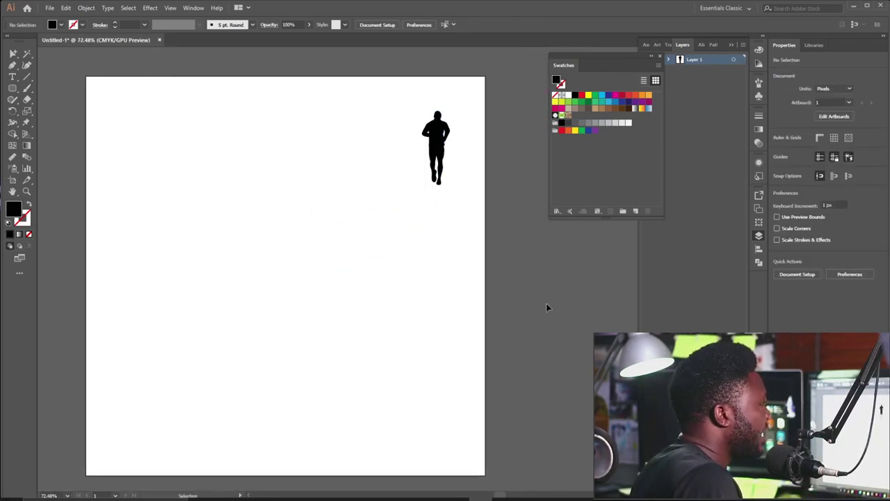
pyautogui.press('a')
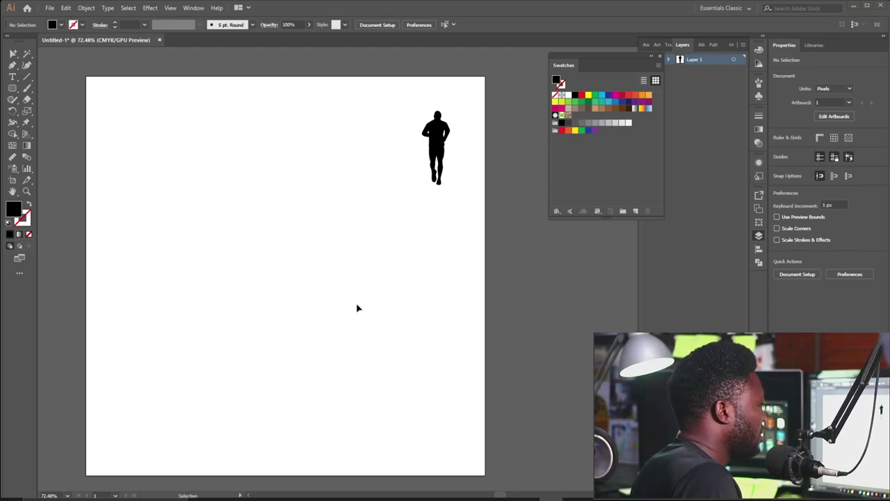
# Write the word iPress mid-artboard and delete the placeholder text frame.
pyautogui.click(12, 77)
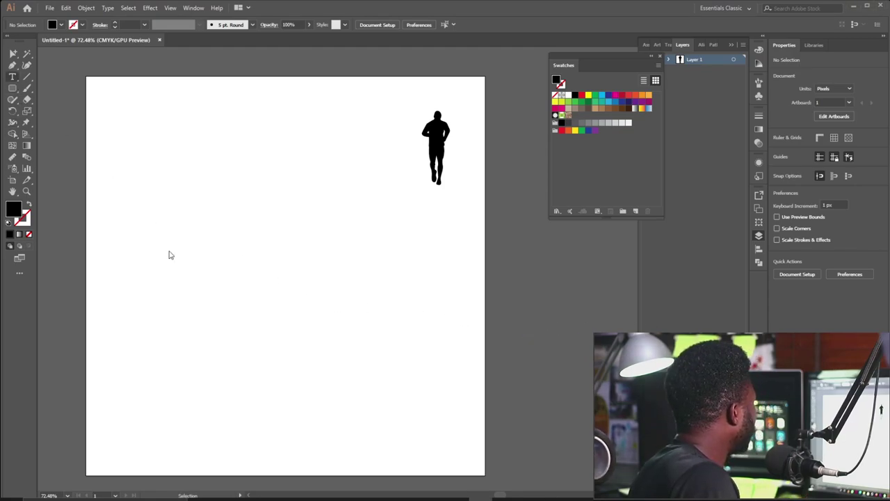
pyautogui.moveTo(167, 248); pyautogui.dragTo(194, 279)
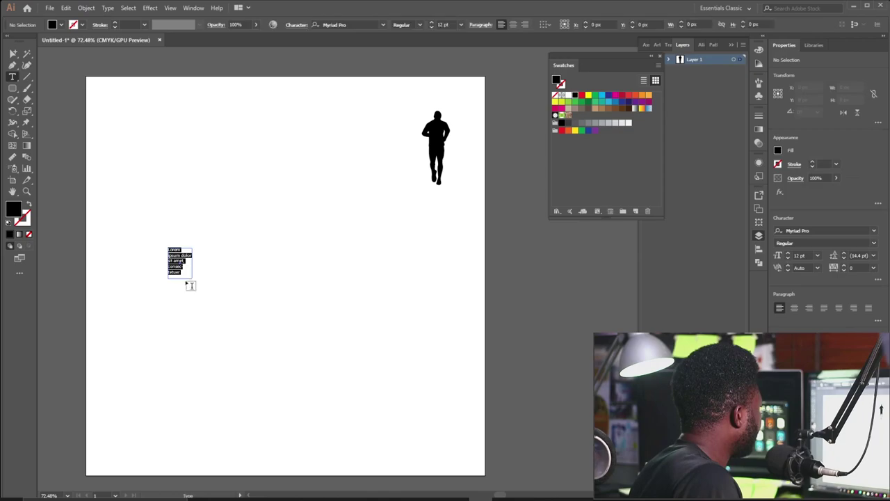
pyautogui.press('Escape')
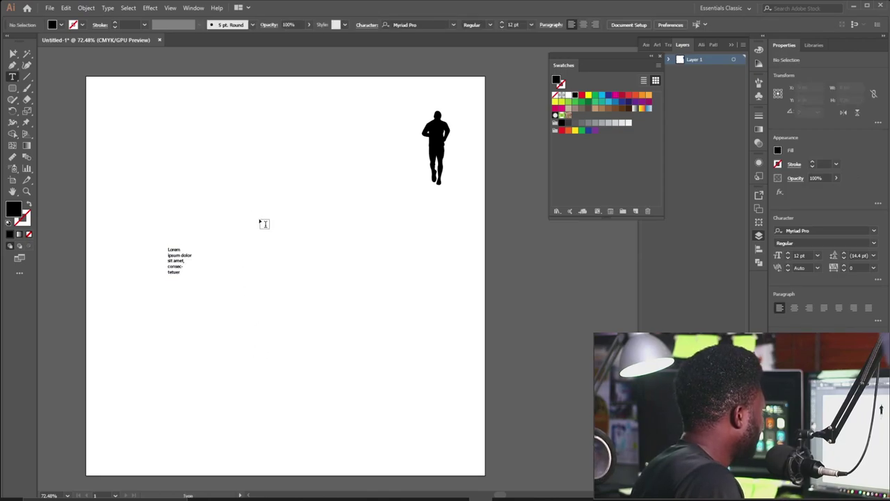
pyautogui.click(260, 220)
pyautogui.write('Stress')
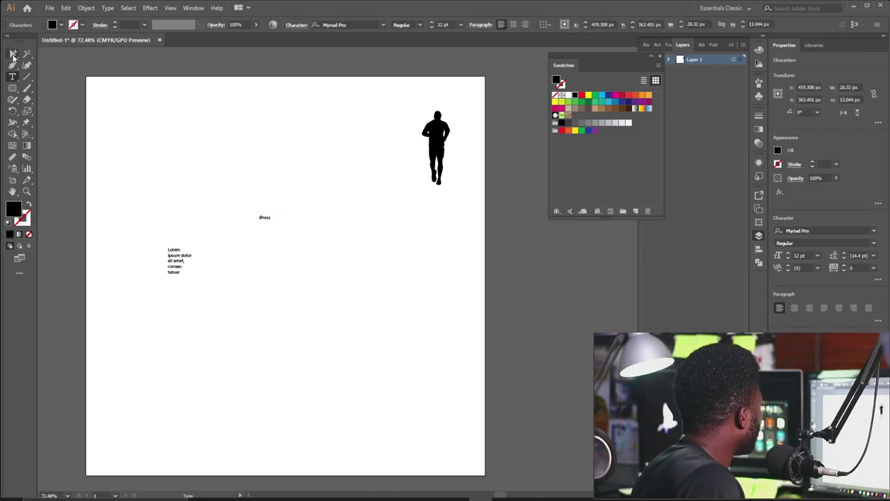
pyautogui.click(25, 55)
pyautogui.click(26, 58)
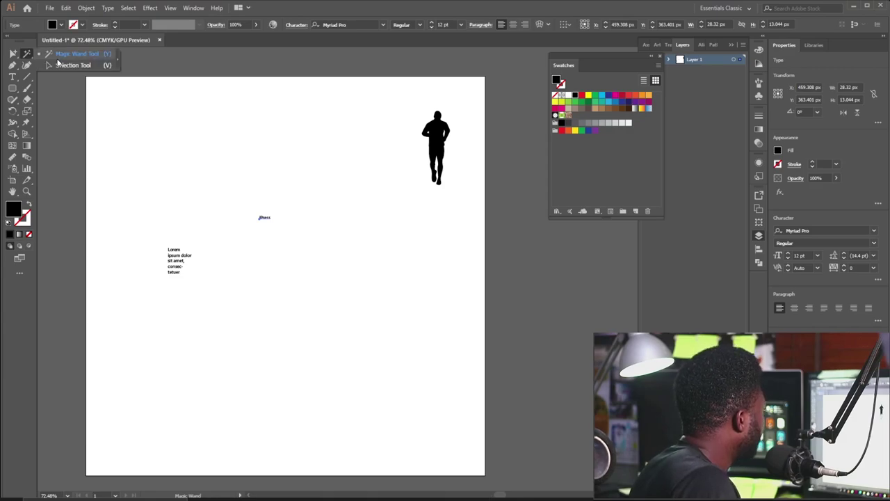
pyautogui.click(70, 65)
pyautogui.moveTo(163, 226); pyautogui.dragTo(203, 314)
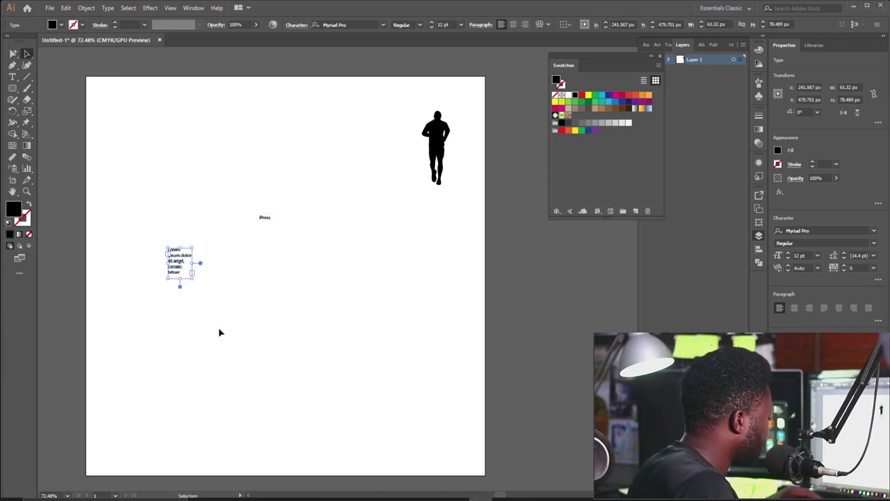
pyautogui.press('Delete')
# Set the iPress text in the SkaterDudes font.
pyautogui.moveTo(236, 173); pyautogui.dragTo(407, 299)
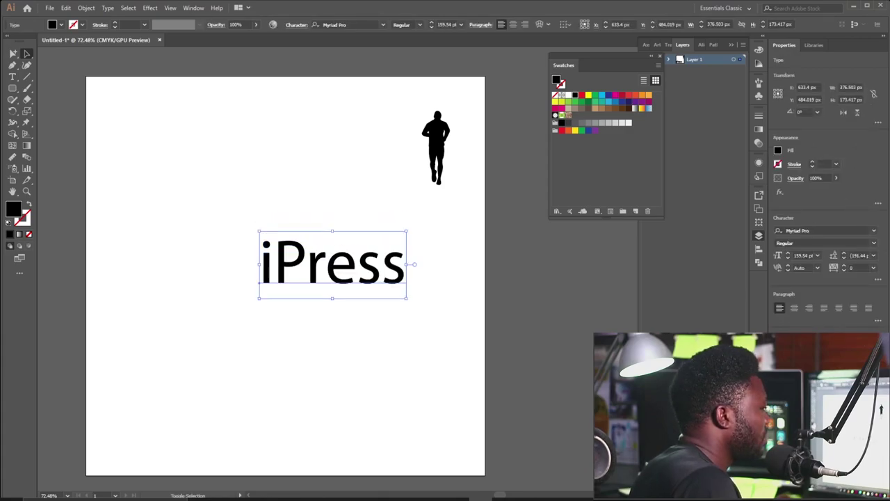
pyautogui.click(352, 27)
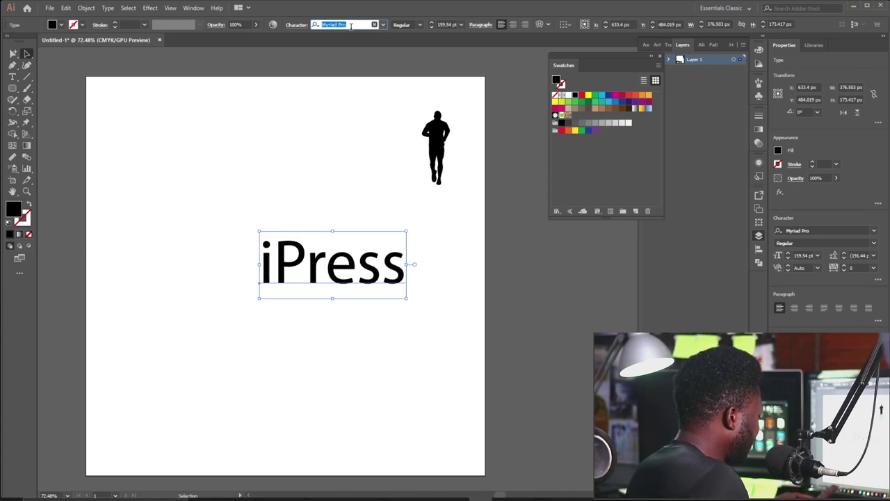
pyautogui.write('ska')
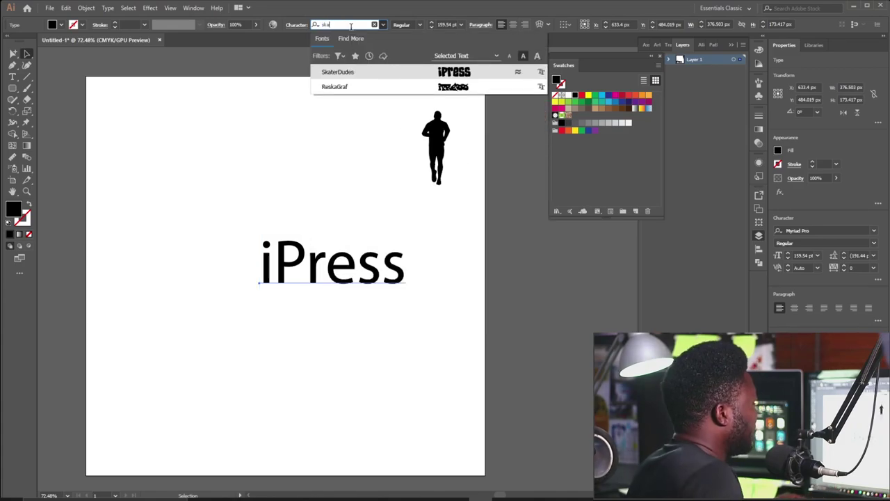
pyautogui.click(437, 72)
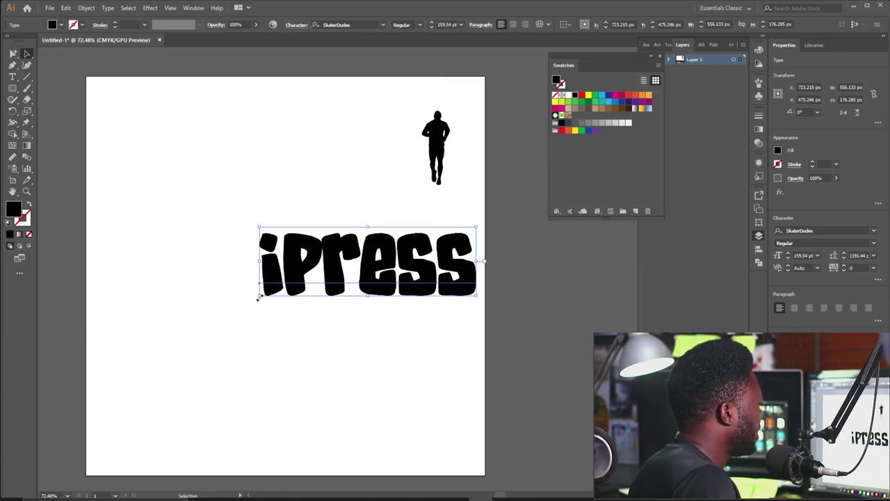
# Enlarge iPress, rotate it 90° to run vertically, and centre it.
pyautogui.moveTo(258, 297); pyautogui.dragTo(213, 332)
pyautogui.moveTo(369, 276); pyautogui.dragTo(275, 306)
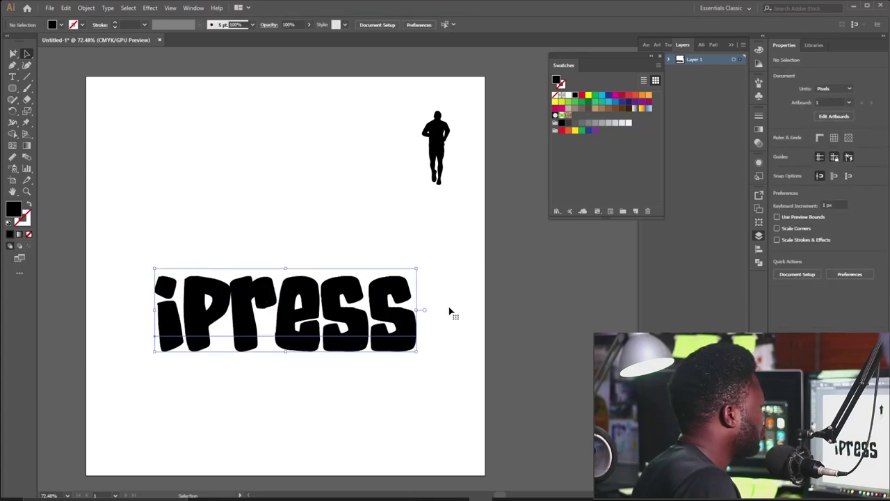
pyautogui.moveTo(418, 356); pyautogui.dragTo(341, 209)
pyautogui.moveTo(292, 247); pyautogui.dragTo(333, 219)
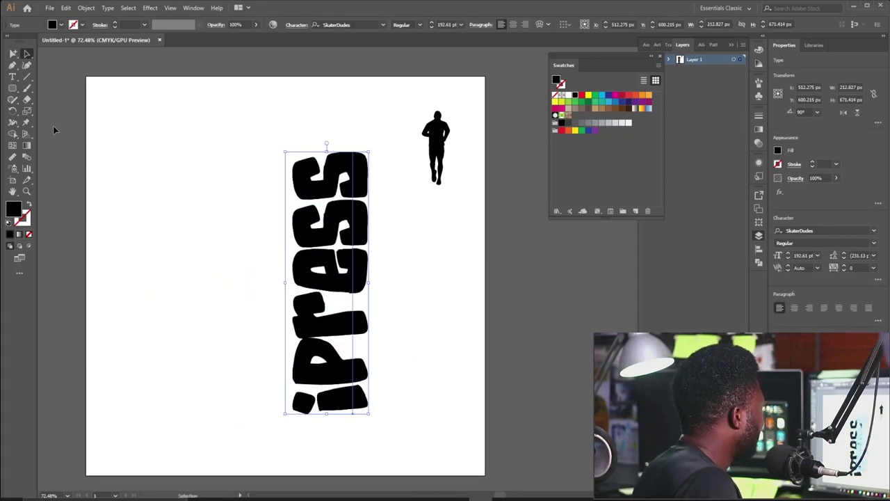
pyautogui.click(13, 89)
# Draw a tall black rectangle beside the iPress lettering.
pyautogui.moveTo(156, 150); pyautogui.dragTo(164, 211)
pyautogui.hotkey('ctrl', 'z')
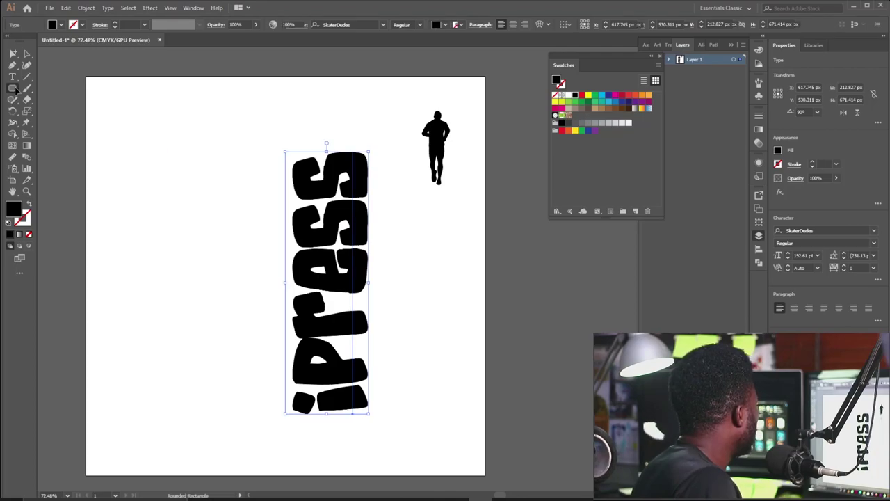
pyautogui.hotkey('ctrl', 'shift', 'a')
pyautogui.click(13, 88)
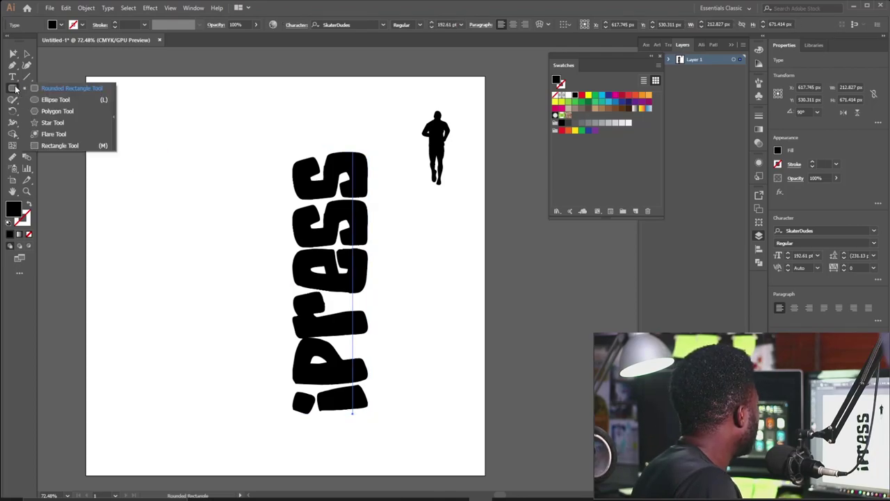
pyautogui.click(60, 146)
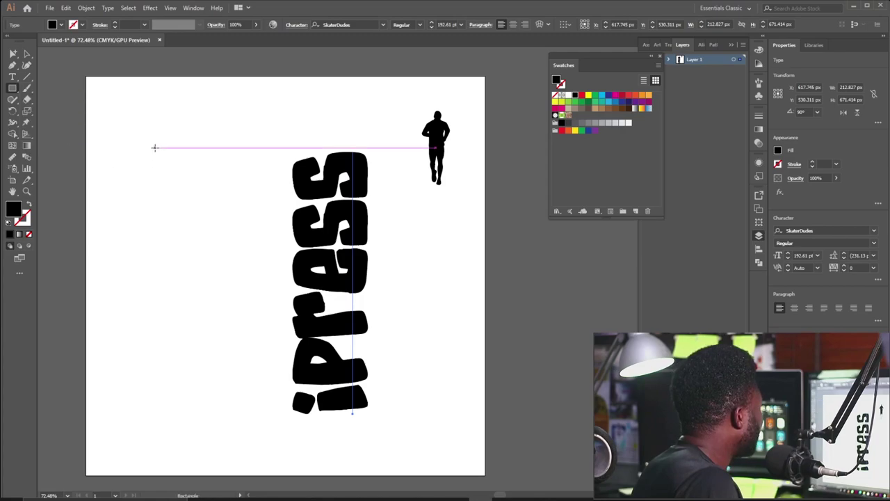
pyautogui.moveTo(155, 148); pyautogui.dragTo(252, 402)
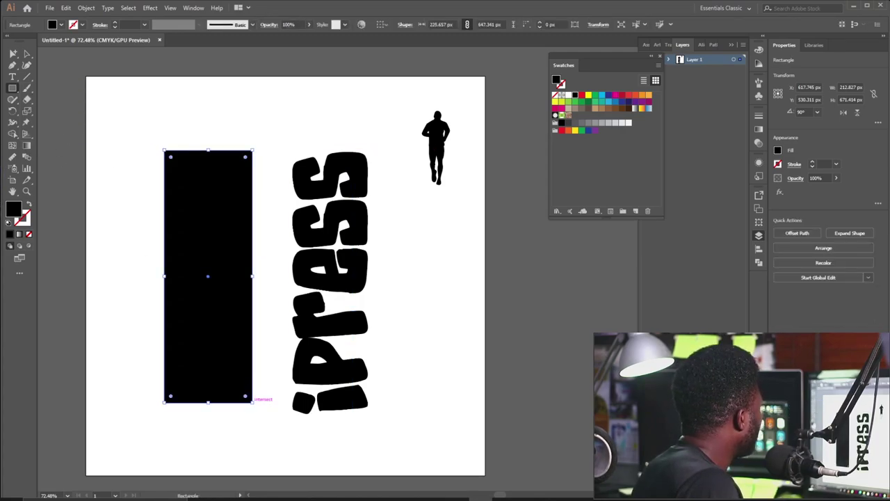
# Nudge the rectangle's top corners inward to taper it into a trapezoid.
pyautogui.click(23, 55)
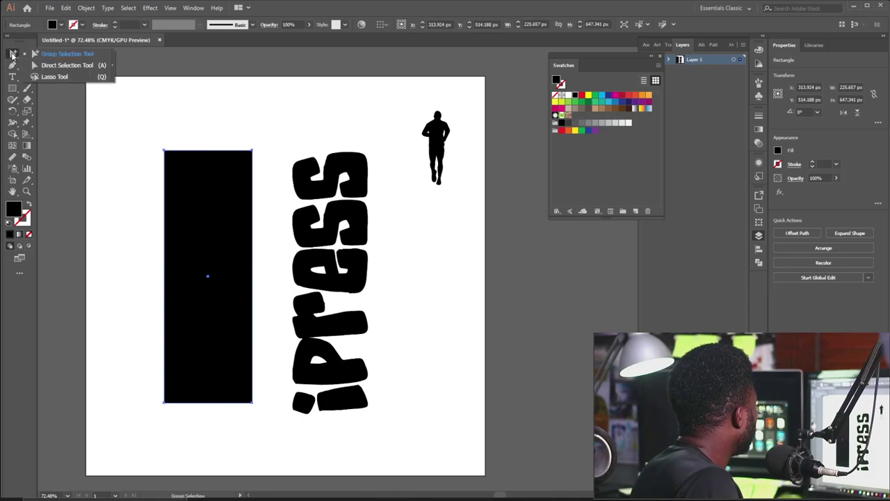
pyautogui.click(49, 60)
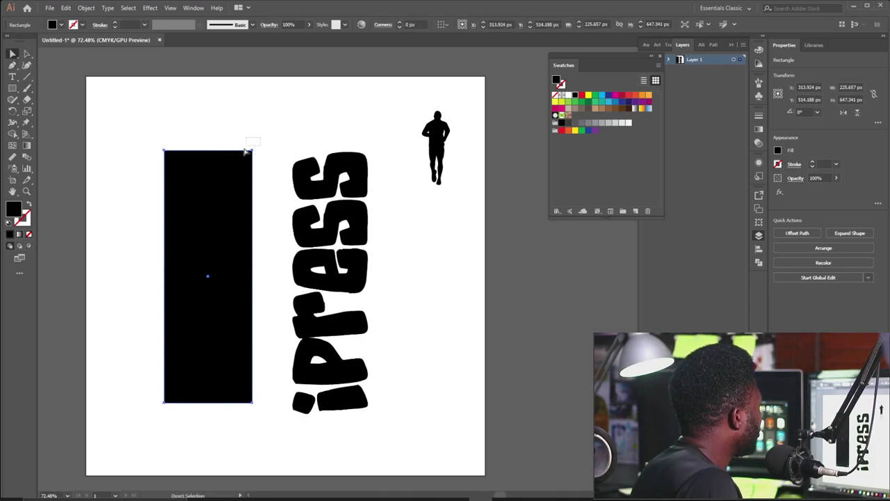
pyautogui.click(252, 150)
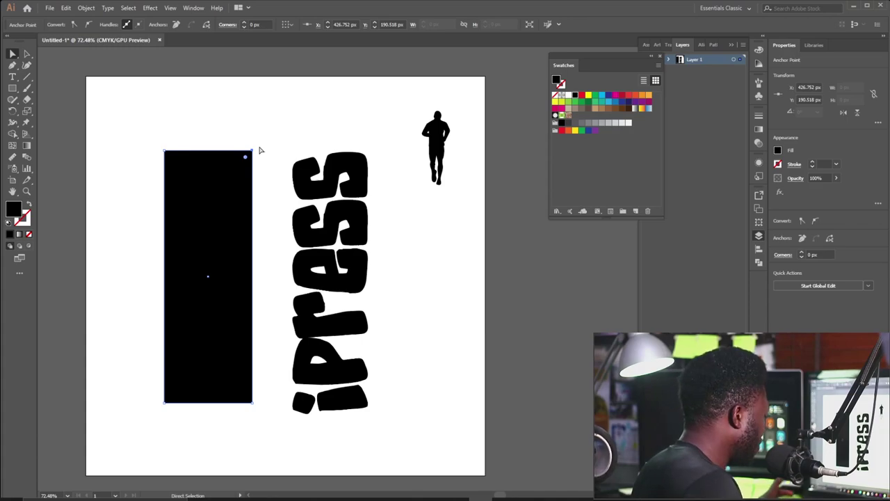
pyautogui.hotkey('shift', 'Left')
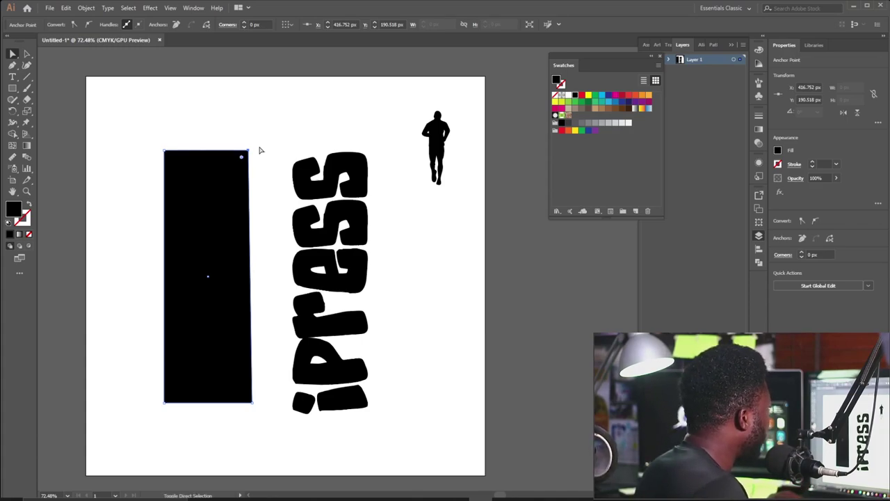
pyautogui.hotkey('shift', 'Left')
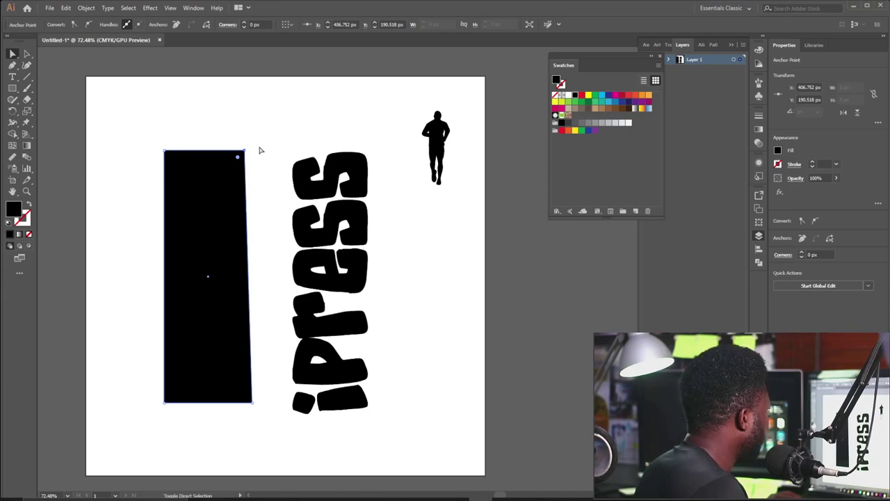
pyautogui.hotkey('shift', 'Left')
pyautogui.hotkey('shift', 'Left')
pyautogui.hotkey('shift', 'Left')
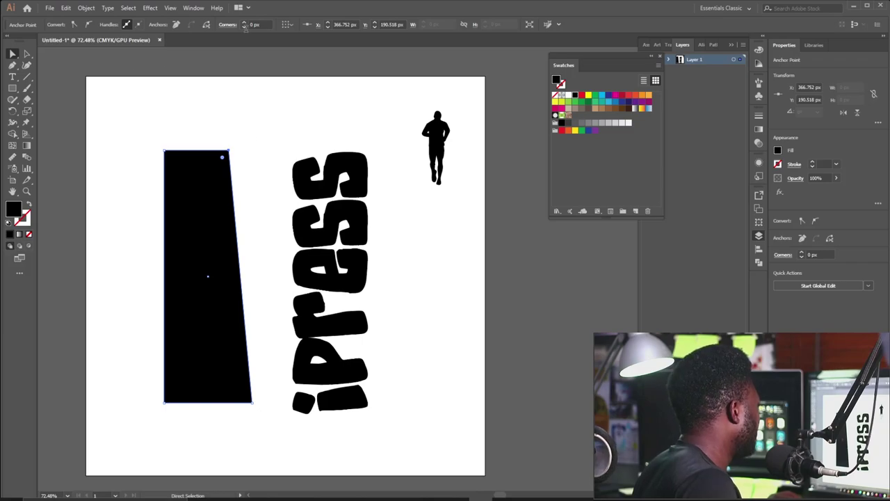
pyautogui.moveTo(175, 162); pyautogui.dragTo(176, 160)
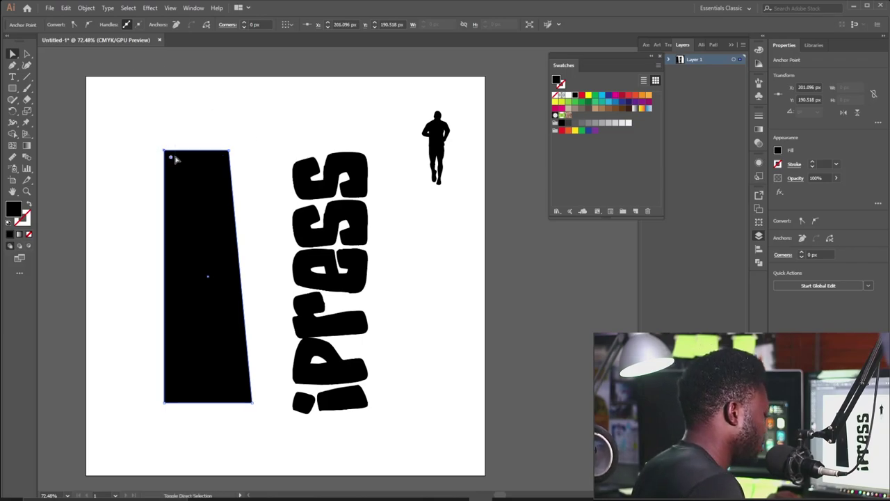
pyautogui.hotkey('shift', 'Right')
pyautogui.hotkey('shift', 'Right')
pyautogui.hotkey('shift', 'Right')
pyautogui.hotkey('shift', 'Right')
pyautogui.hotkey('shift', 'Right')
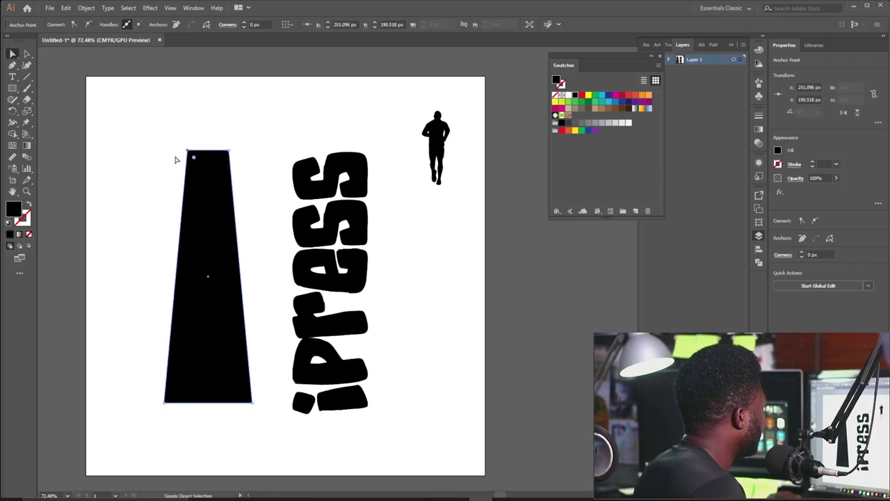
# Narrow the trapezoid's top further and move iPress over the shape.
pyautogui.click(142, 116)
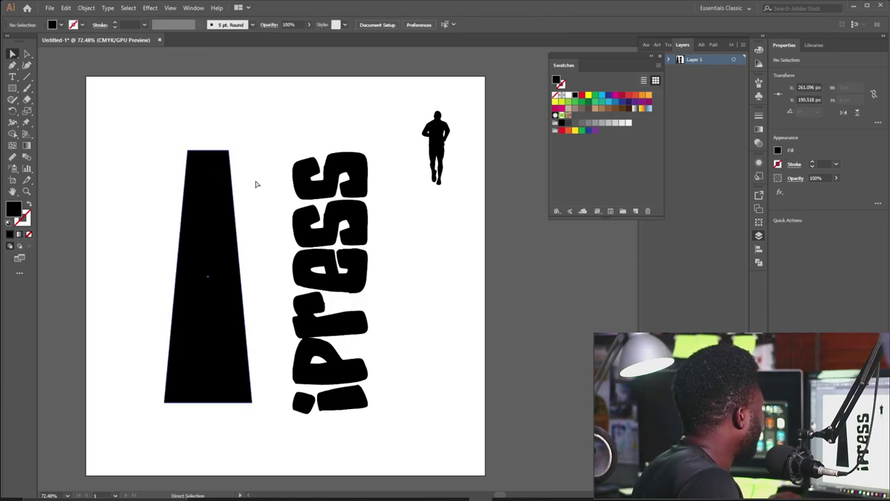
pyautogui.moveTo(321, 206); pyautogui.dragTo(372, 202)
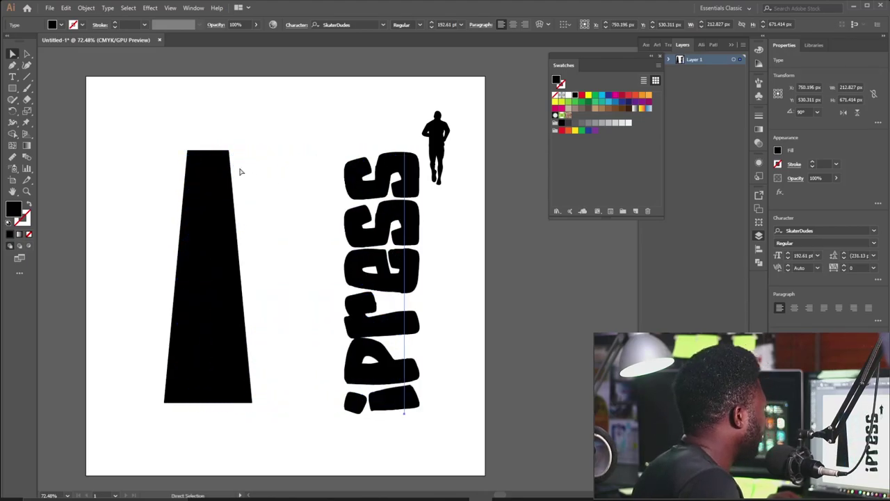
pyautogui.click(222, 165)
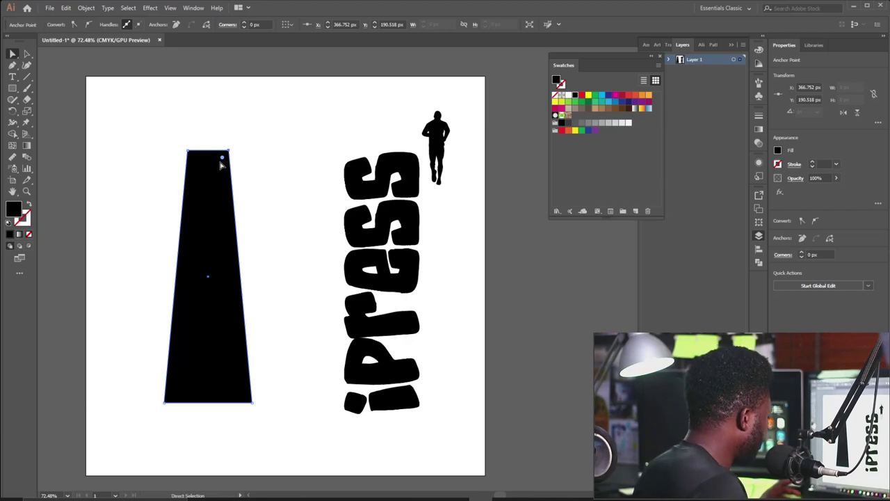
pyautogui.hotkey('shift', 'Left')
pyautogui.hotkey('shift', 'Left')
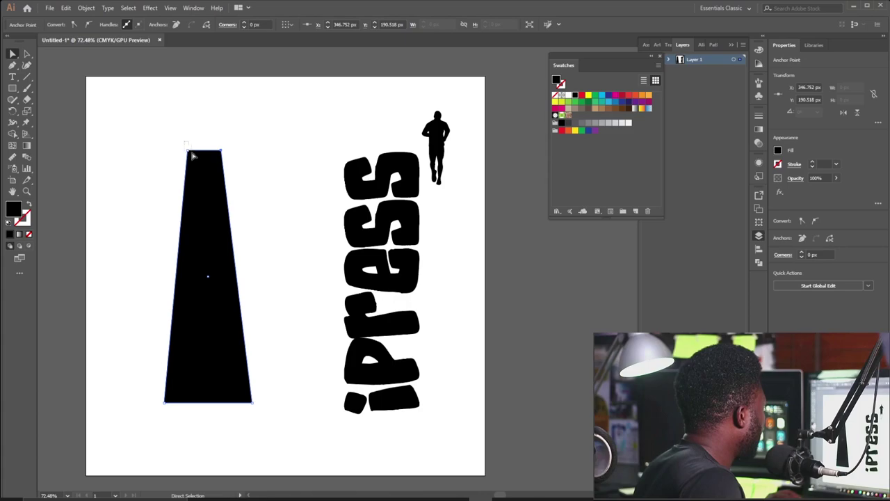
pyautogui.hotkey('shift', 'Right')
pyautogui.hotkey('shift', 'Right')
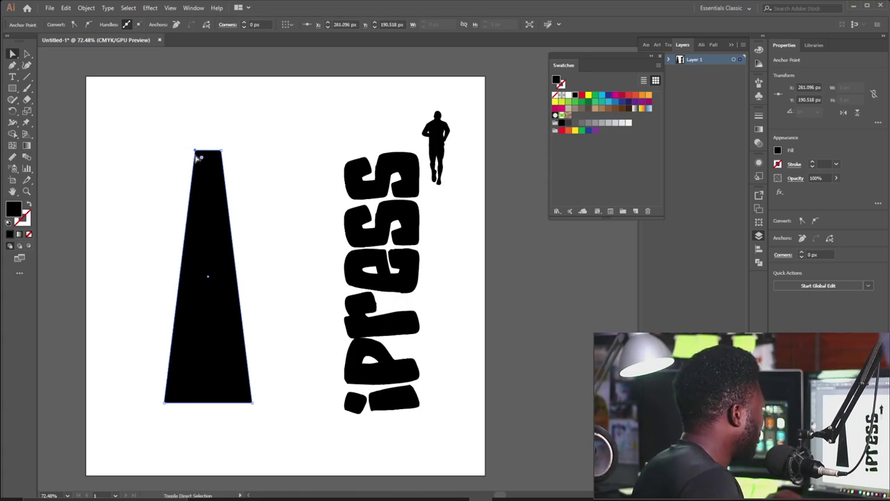
pyautogui.click(262, 122)
pyautogui.moveTo(376, 201); pyautogui.dragTo(239, 201)
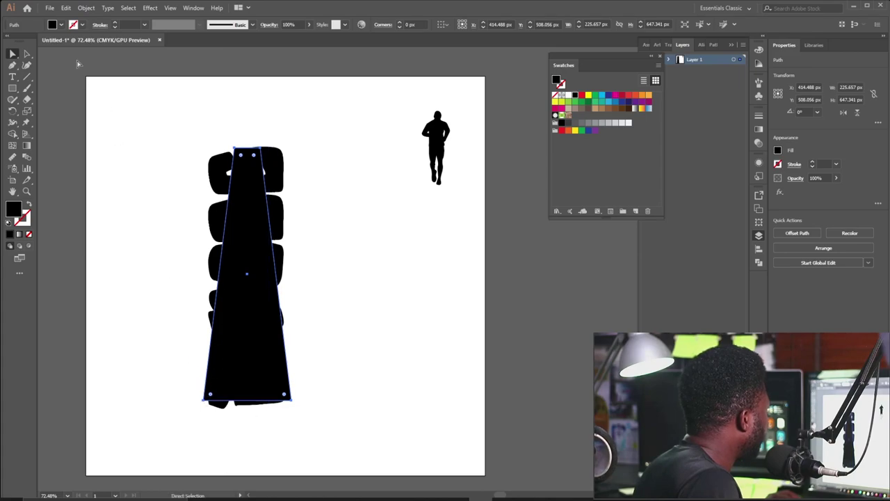
# Envelope-distort the iPress text into the trapezoid using Make with Top Object.
pyautogui.click(27, 56)
pyautogui.moveTo(203, 408)
pyautogui.mouseDown()
pyautogui.moveTo(190, 410)
pyautogui.moveTo(201, 407)
pyautogui.mouseUp()
pyautogui.hotkey('ctrl', 'shift', 'a')
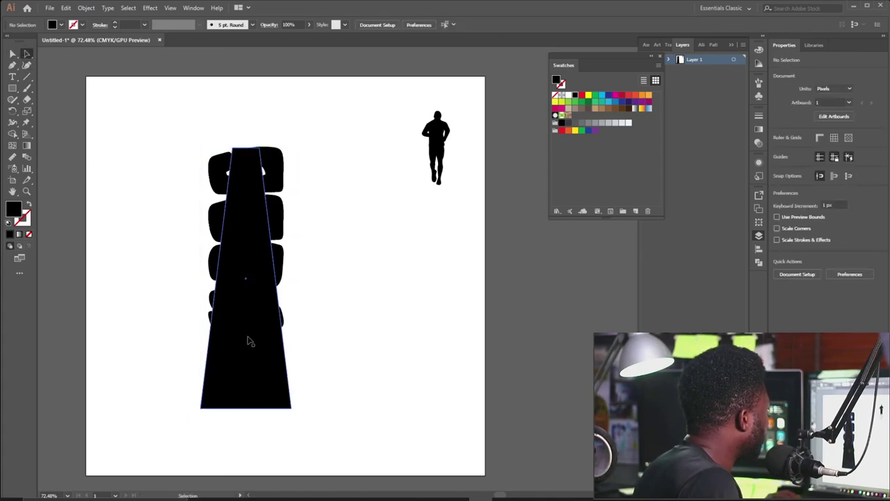
pyautogui.moveTo(249, 341)
pyautogui.mouseDown()
pyautogui.moveTo(252, 321)
pyautogui.moveTo(247, 340)
pyautogui.mouseUp()
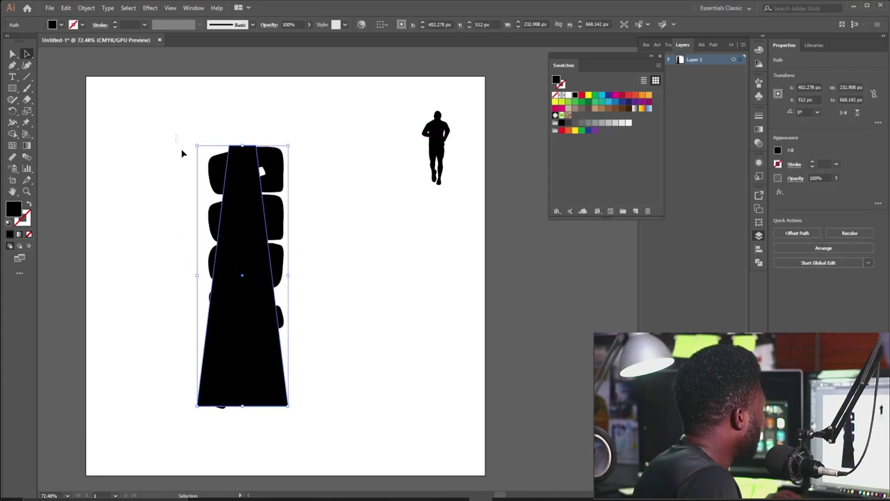
pyautogui.moveTo(182, 149); pyautogui.dragTo(312, 421)
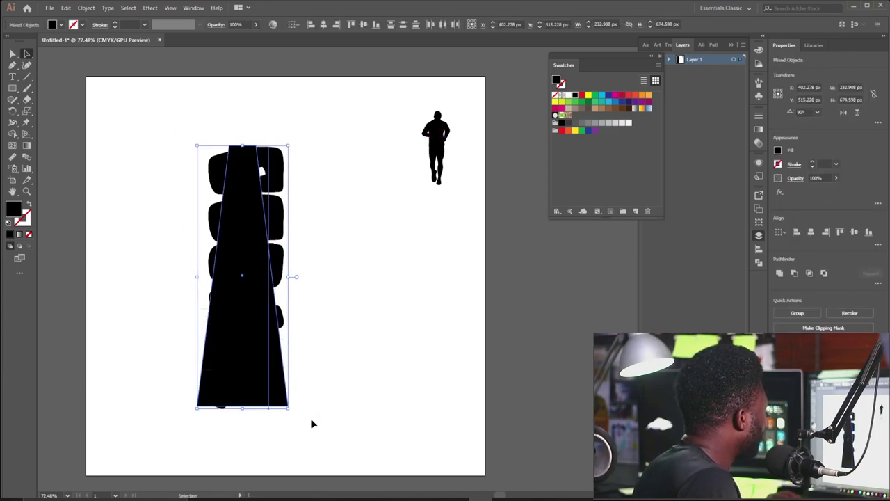
pyautogui.click(83, 9)
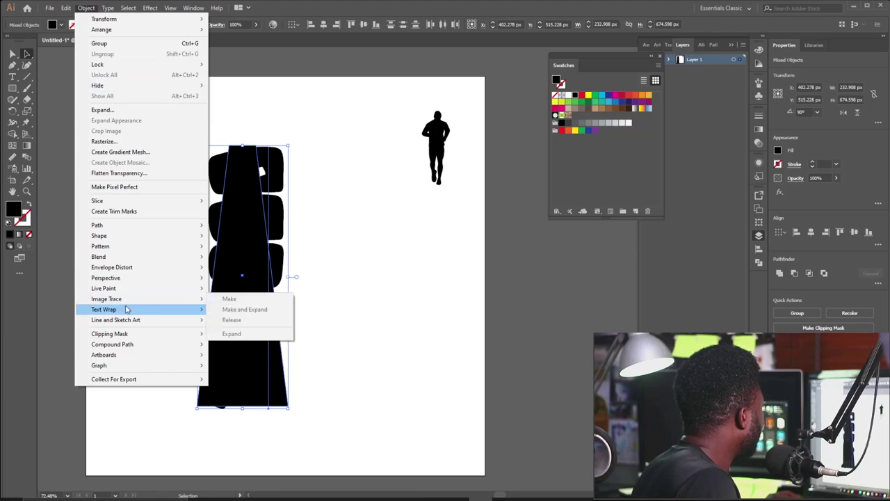
pyautogui.moveTo(141, 269)
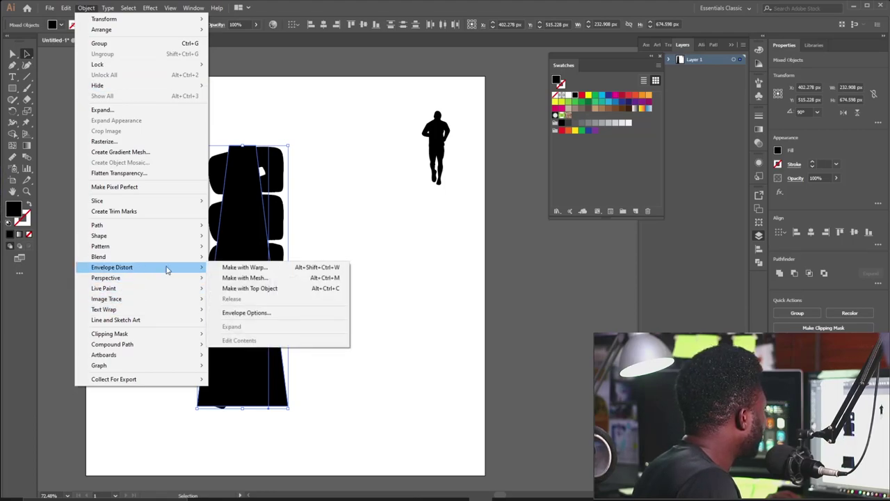
pyautogui.click(259, 289)
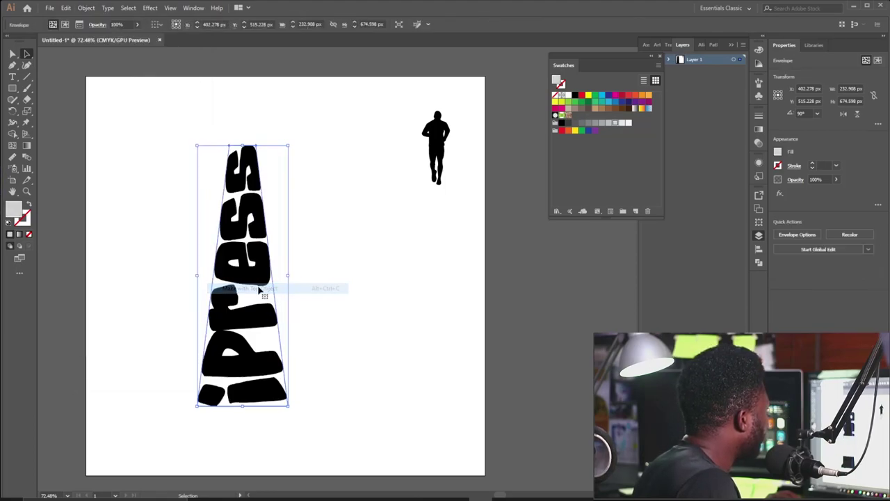
# Reposition the warped lettering and shorten it to about 375 px tall.
pyautogui.click(328, 285)
pyautogui.moveTo(228, 233); pyautogui.dragTo(254, 213)
pyautogui.moveTo(309, 291); pyautogui.dragTo(296, 291)
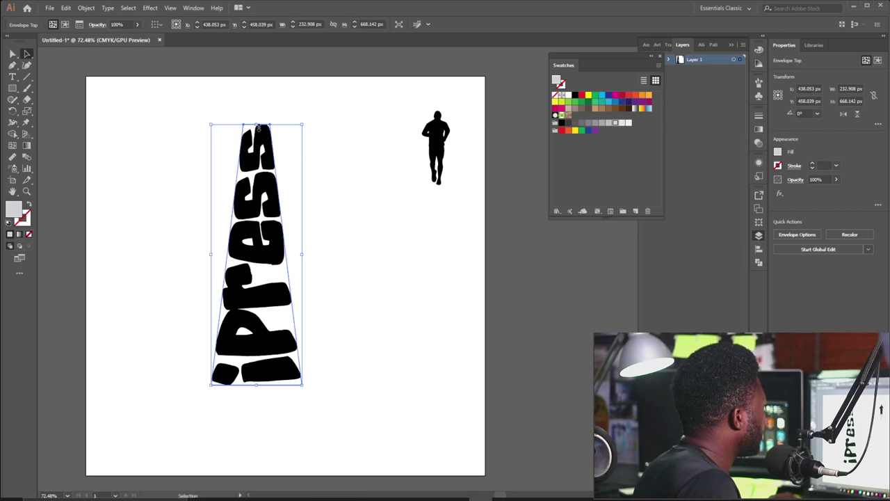
pyautogui.moveTo(259, 124); pyautogui.dragTo(257, 238)
pyautogui.moveTo(257, 312); pyautogui.dragTo(262, 261)
# Shear the warped lettering at about 51° along a -17° axis.
pyautogui.rightClick(263, 261)
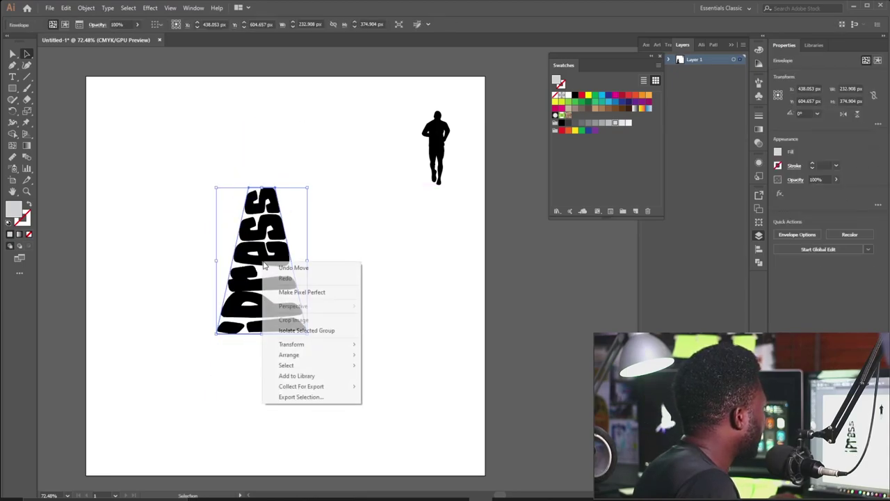
pyautogui.moveTo(335, 345)
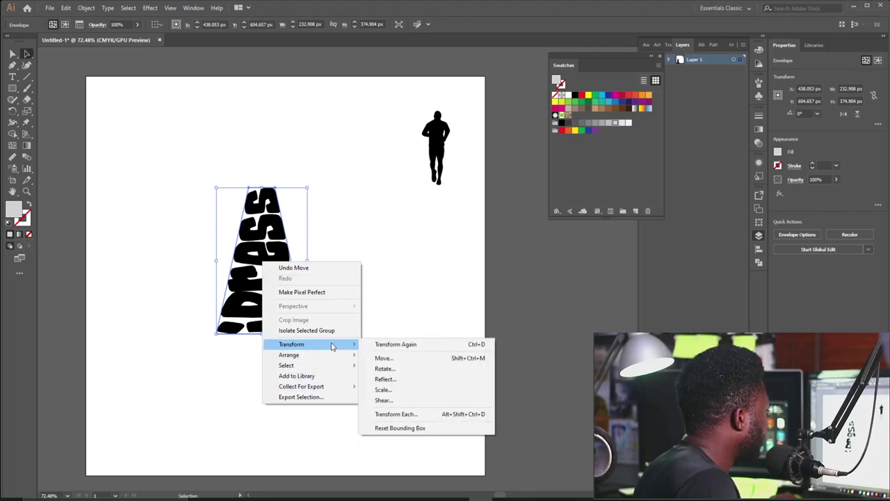
pyautogui.click(409, 402)
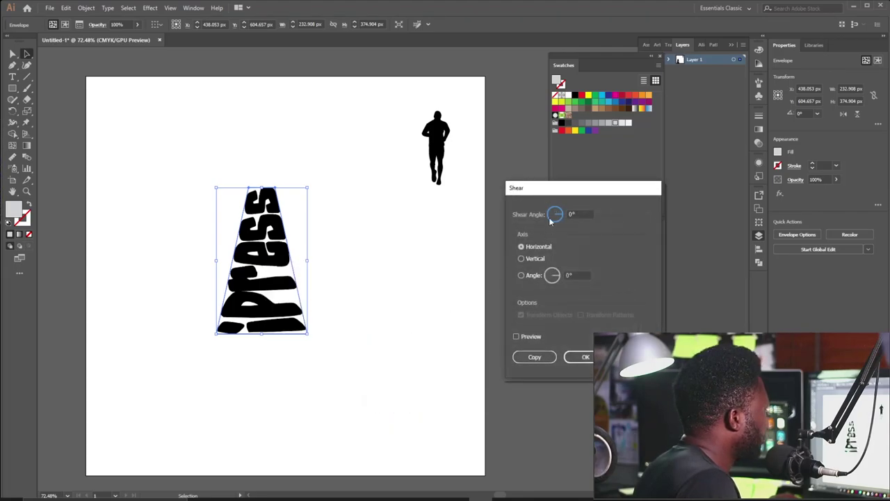
pyautogui.moveTo(563, 196); pyautogui.dragTo(497, 192)
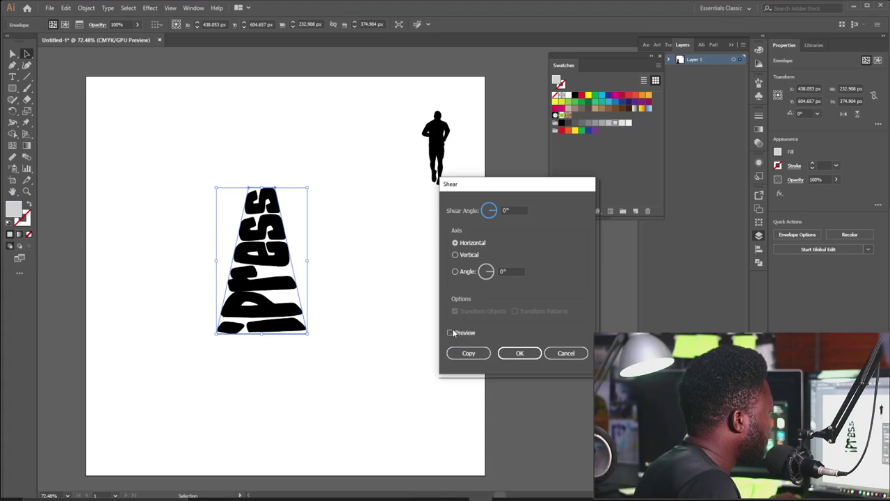
pyautogui.click(511, 209)
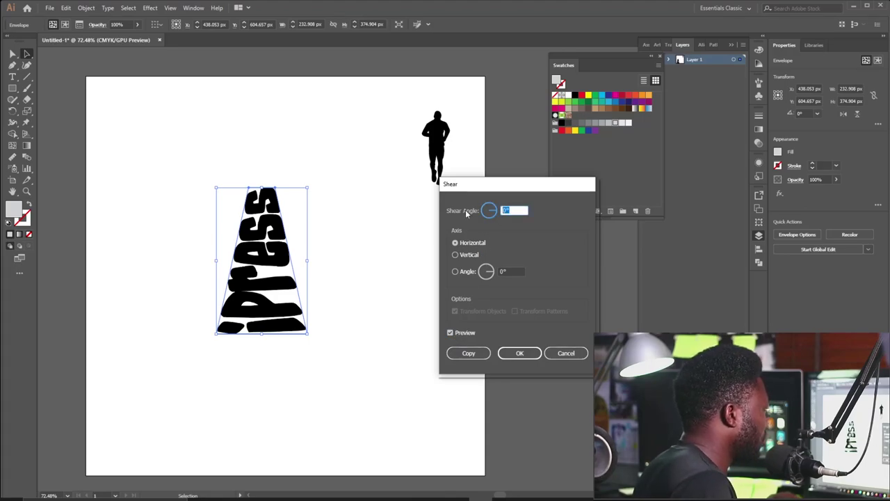
pyautogui.press('Up')
pyautogui.press('Up')
pyautogui.press('Up')
pyautogui.press('Up')
pyautogui.press('Up')
pyautogui.press('Up')
pyautogui.press('Up')
pyautogui.press('Up')
pyautogui.press('Up')
pyautogui.press('Up')
pyautogui.press('Up')
pyautogui.press('Up')
pyautogui.press('Up')
pyautogui.press('Up')
pyautogui.press('Up')
pyautogui.press('Up')
pyautogui.press('Up')
pyautogui.press('Up')
pyautogui.press('Up')
pyautogui.press('Up')
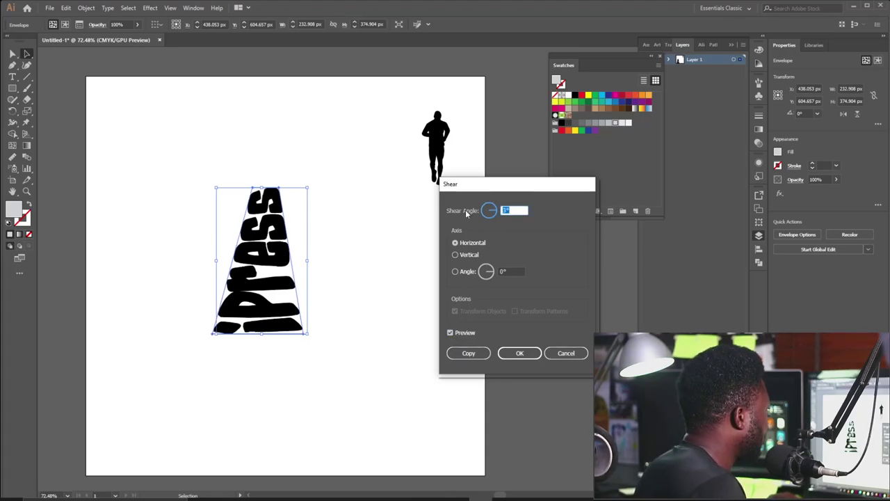
pyautogui.press('Up')
pyautogui.press('Up')
pyautogui.press('Up')
pyautogui.press('Up')
pyautogui.press('Up')
pyautogui.press('Up')
pyautogui.press('Up')
pyautogui.press('Up')
pyautogui.press('Up')
pyautogui.press('Up')
pyautogui.press('Up')
pyautogui.press('Up')
pyautogui.press('Up')
pyautogui.press('Up')
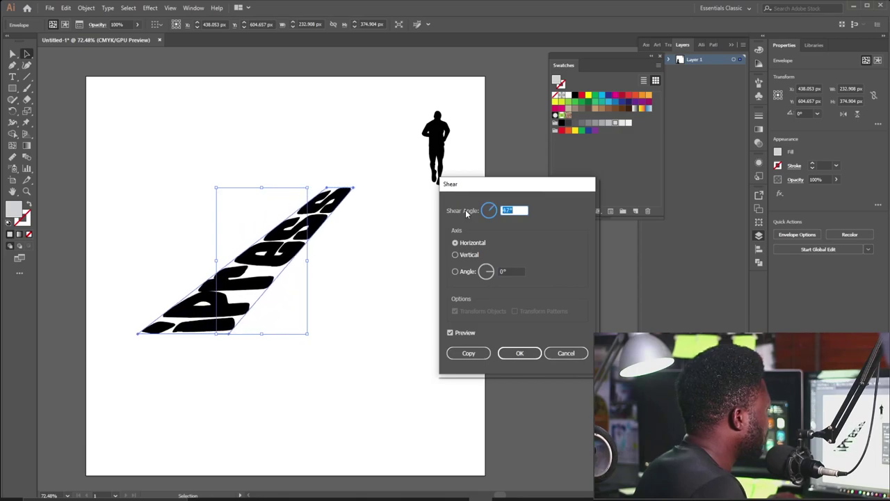
pyautogui.click(474, 275)
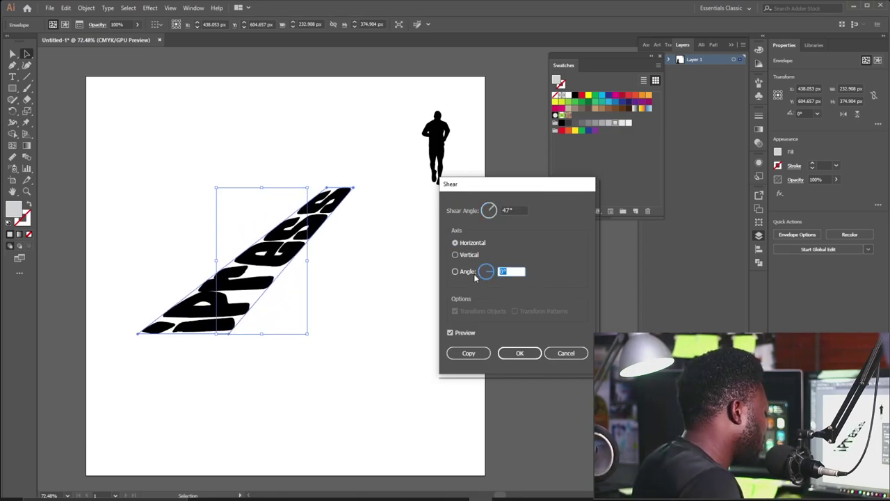
pyautogui.press('Up')
pyautogui.press('Up')
pyautogui.press('Up')
pyautogui.press('Up')
pyautogui.press('Up')
pyautogui.press('Up')
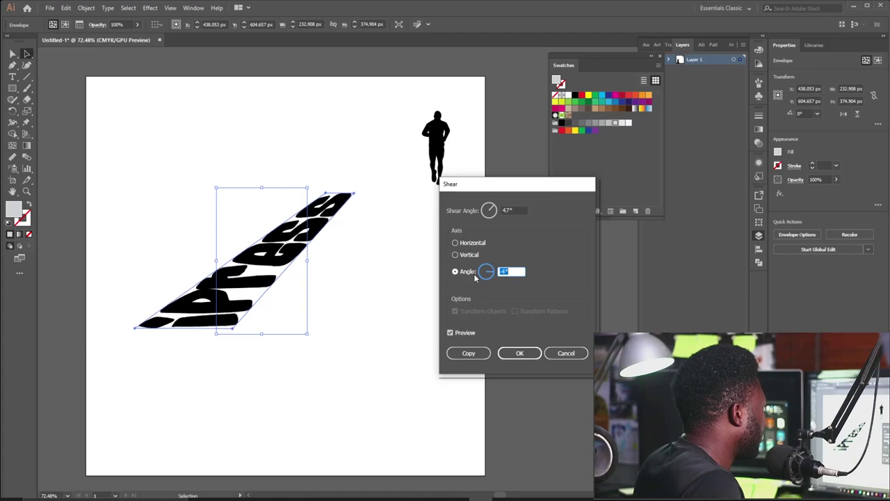
pyautogui.press('Down')
pyautogui.press('Down')
pyautogui.press('Down')
pyautogui.press('Down')
pyautogui.press('Down')
pyautogui.press('Down')
pyautogui.press('Down')
pyautogui.press('Down')
pyautogui.press('Down')
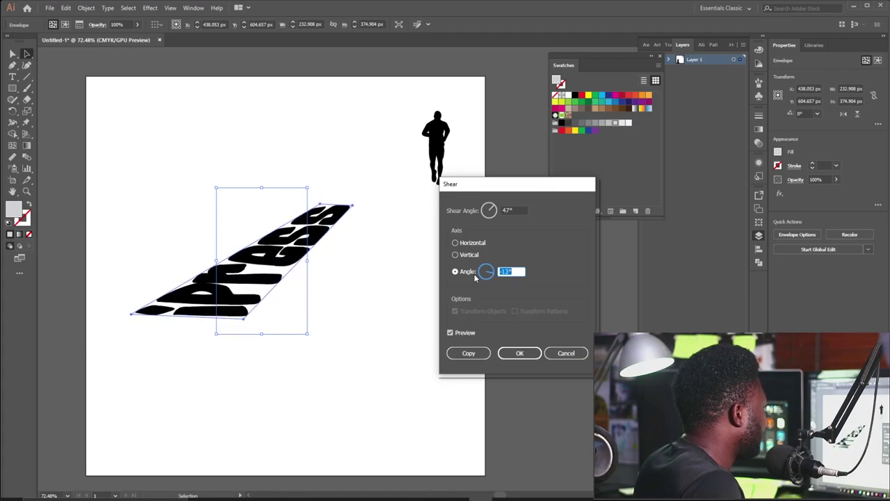
pyautogui.press('Down')
pyautogui.press('Down')
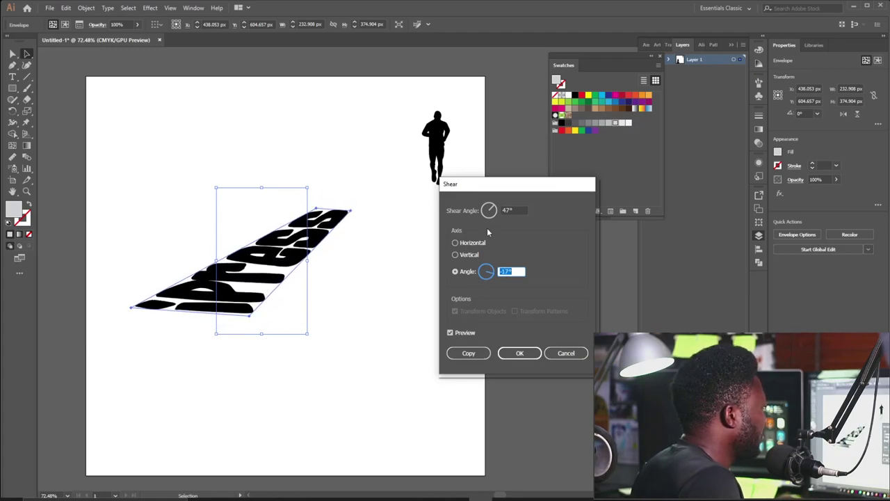
pyautogui.click(510, 210)
pyautogui.doubleClick(510, 210)
pyautogui.press('Up')
pyautogui.press('Up')
pyautogui.press('Up')
pyautogui.press('Up')
pyautogui.press('Up')
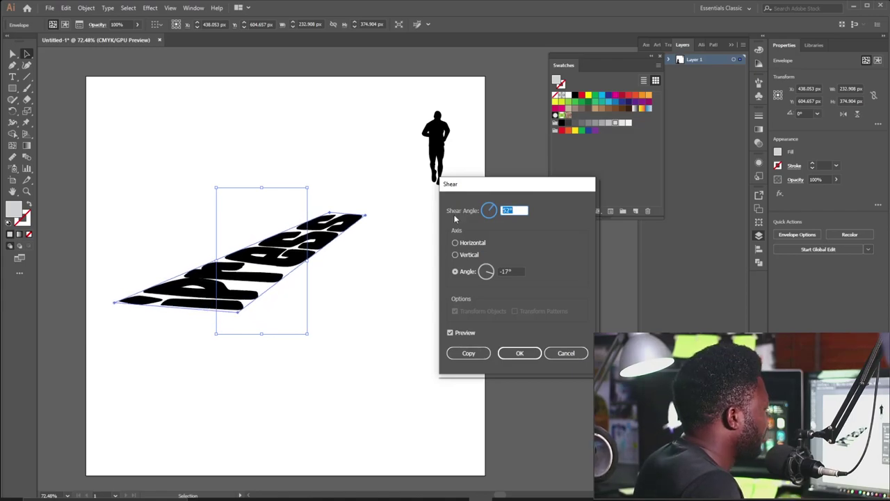
pyautogui.press('Up')
pyautogui.press('Up')
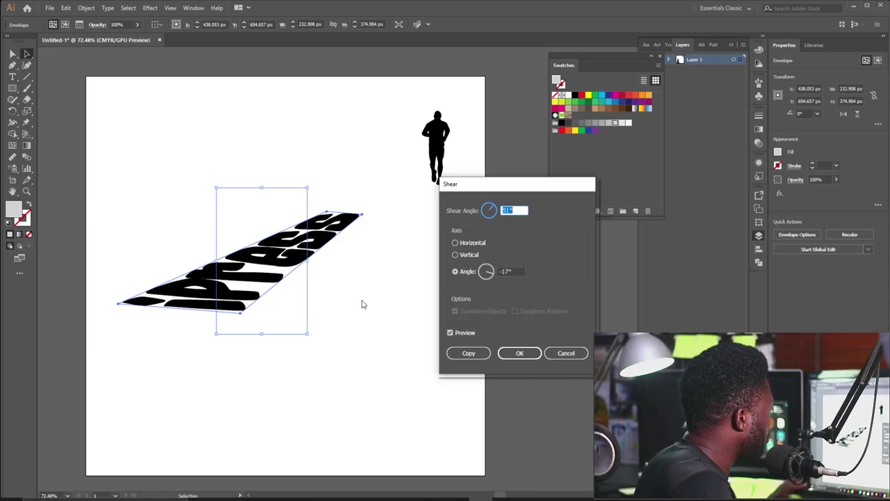
pyautogui.click(516, 353)
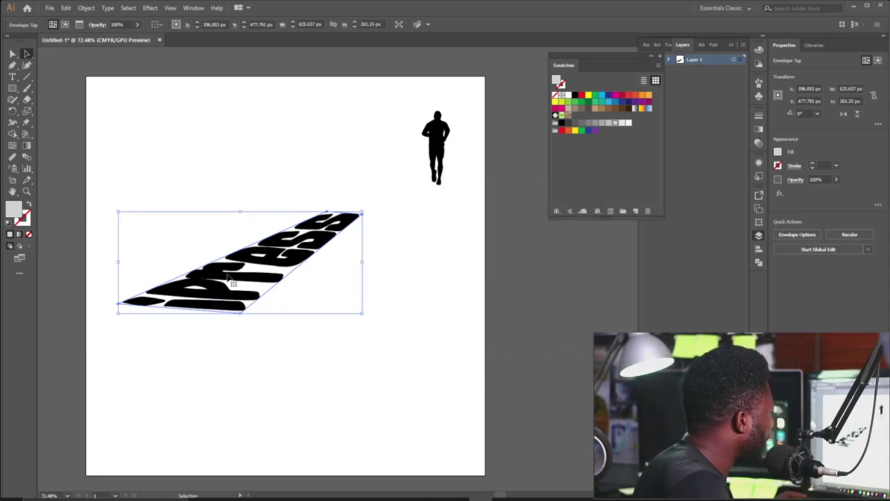
# Inside the envelope, increase the iPress tracking twice with Alt+Right Arrow.
pyautogui.moveTo(230, 275); pyautogui.dragTo(246, 293)
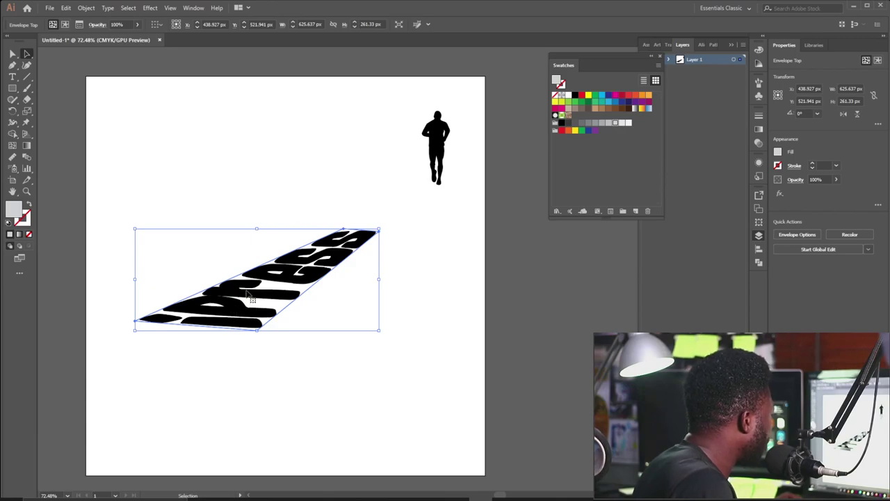
pyautogui.doubleClick(248, 294)
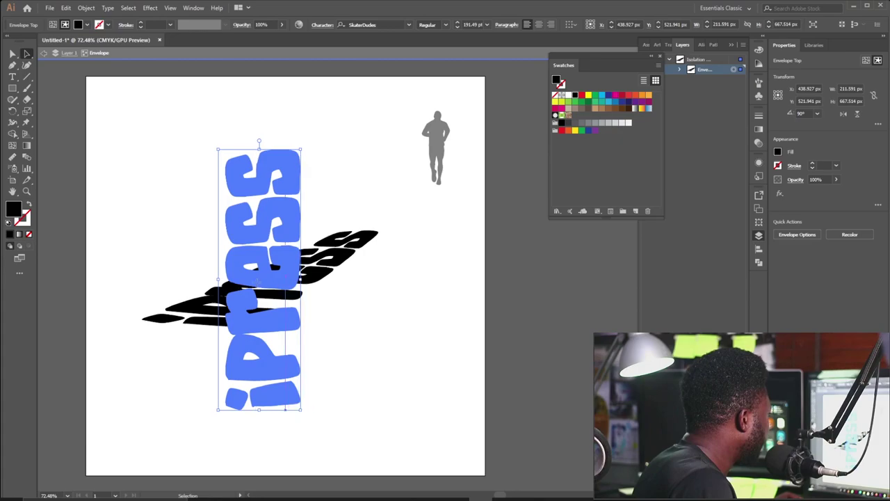
pyautogui.doubleClick(257, 293)
pyautogui.hotkey('ctrl', 'a')
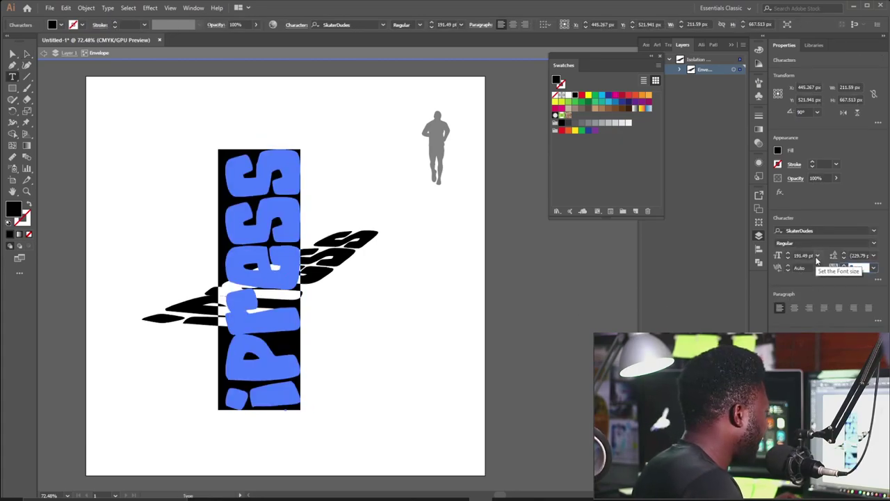
pyautogui.hotkey('alt', 'Right')
pyautogui.hotkey('alt', 'Right')
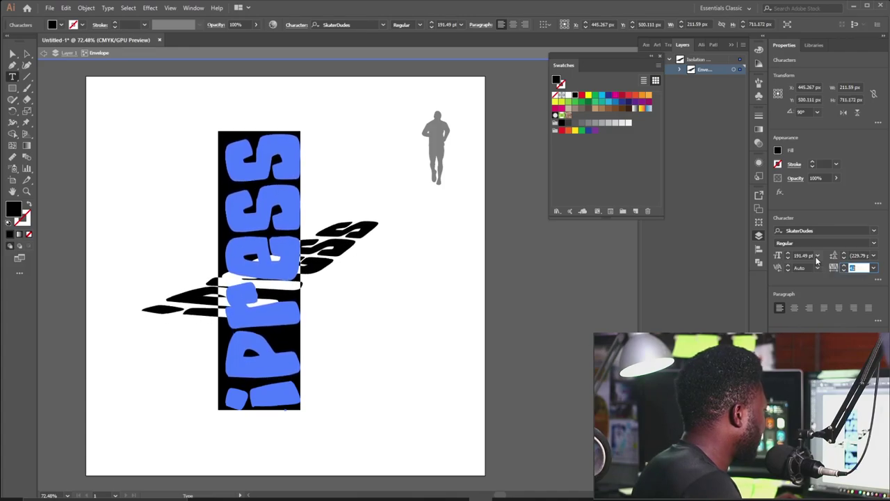
pyautogui.hotkey('alt', 'Right')
pyautogui.click(26, 54)
pyautogui.doubleClick(189, 148)
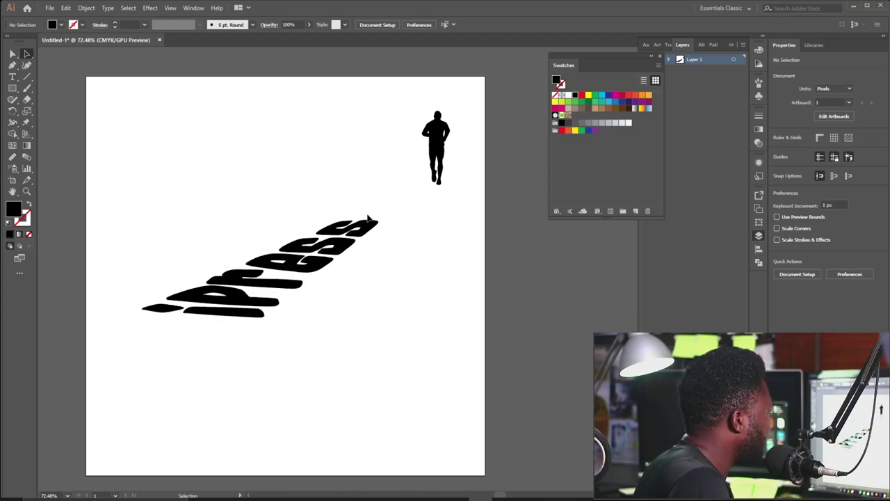
# Draw three small rounded dashes above the flattened text.
pyautogui.moveTo(379, 228)
pyautogui.mouseDown()
pyautogui.moveTo(338, 237)
pyautogui.moveTo(360, 247)
pyautogui.moveTo(358, 255)
pyautogui.moveTo(376, 222)
pyautogui.mouseUp()
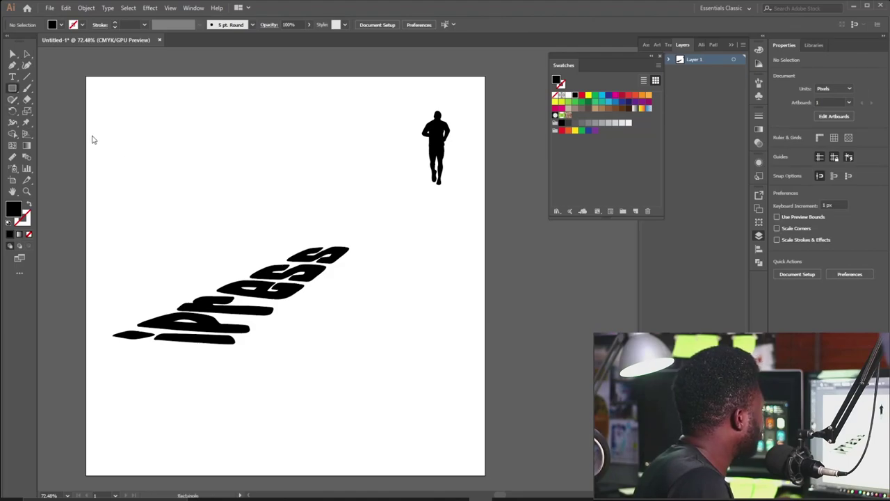
pyautogui.moveTo(328, 224); pyautogui.dragTo(353, 243)
pyautogui.moveTo(334, 219); pyautogui.dragTo(352, 230)
pyautogui.moveTo(343, 212); pyautogui.dragTo(348, 217)
# Shear the three dashes at 51° and squash them to fit the trail.
pyautogui.press('a')
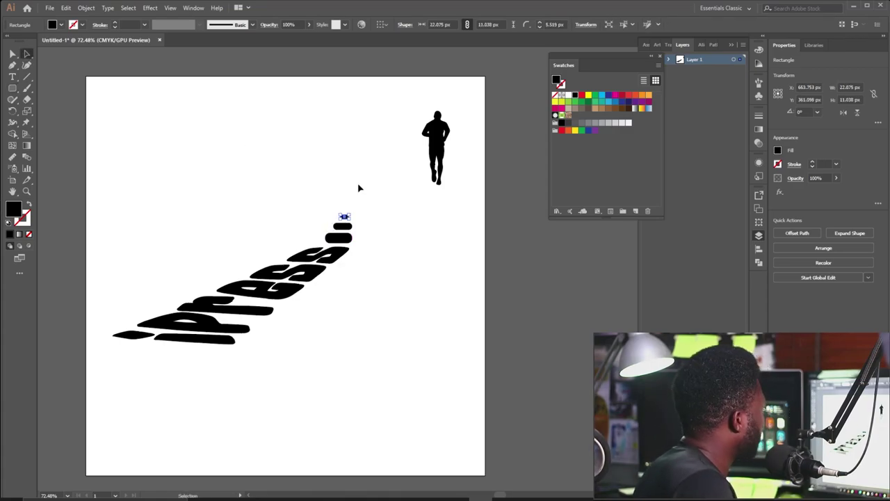
pyautogui.moveTo(358, 133); pyautogui.dragTo(333, 236)
pyautogui.rightClick(347, 224)
pyautogui.moveTo(410, 353)
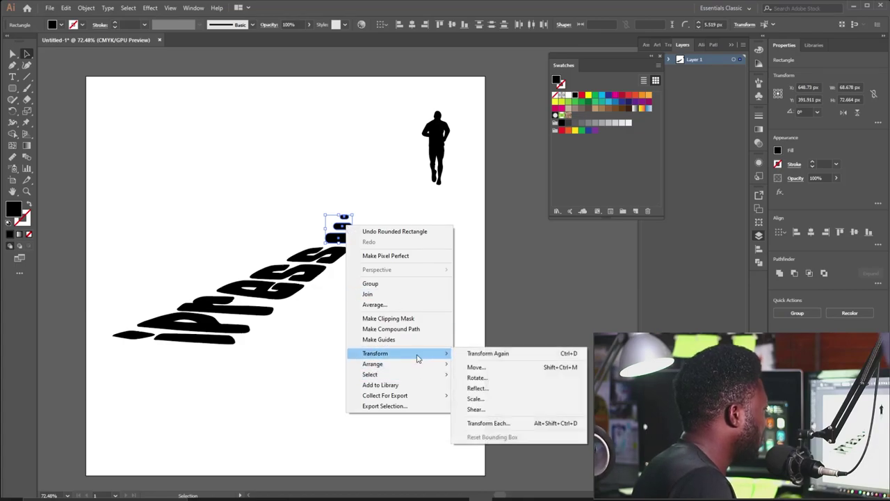
pyautogui.click(487, 412)
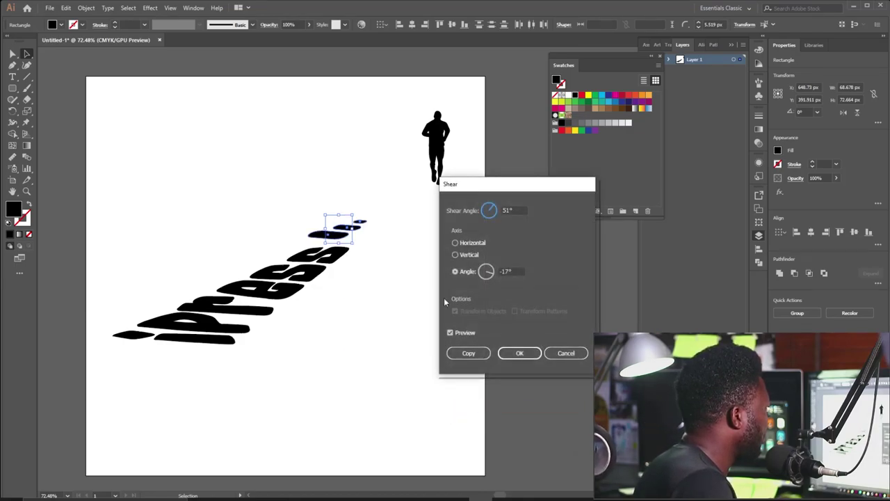
pyautogui.click(516, 353)
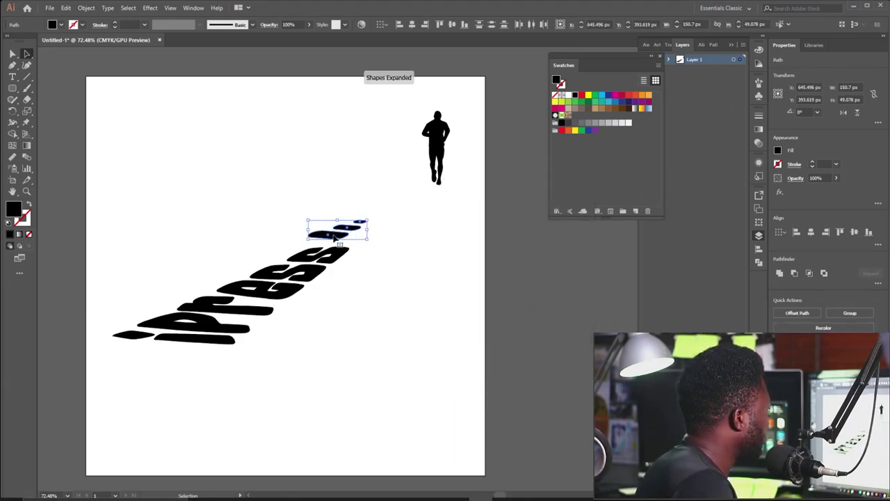
pyautogui.moveTo(328, 232)
pyautogui.mouseDown()
pyautogui.moveTo(357, 244)
pyautogui.moveTo(369, 225)
pyautogui.moveTo(343, 233)
pyautogui.mouseUp()
# Move the runner to the end of the text and shift text and runner together.
pyautogui.click(382, 224)
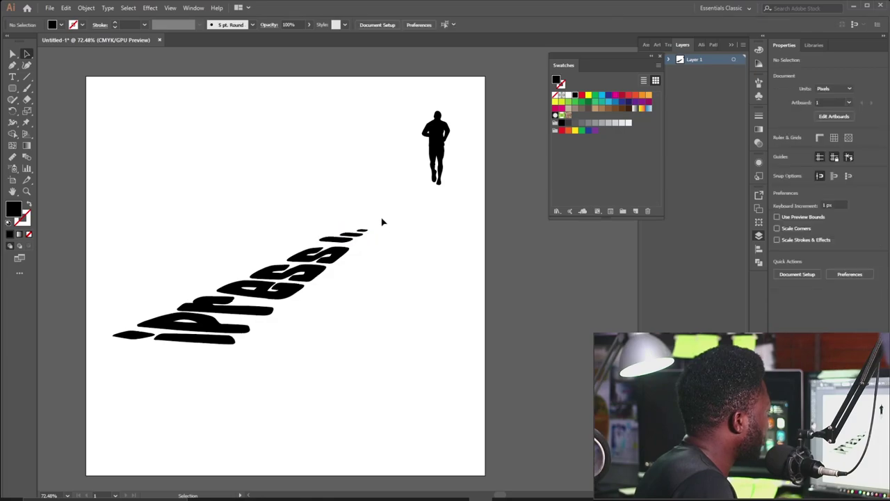
pyautogui.moveTo(441, 147); pyautogui.dragTo(365, 198)
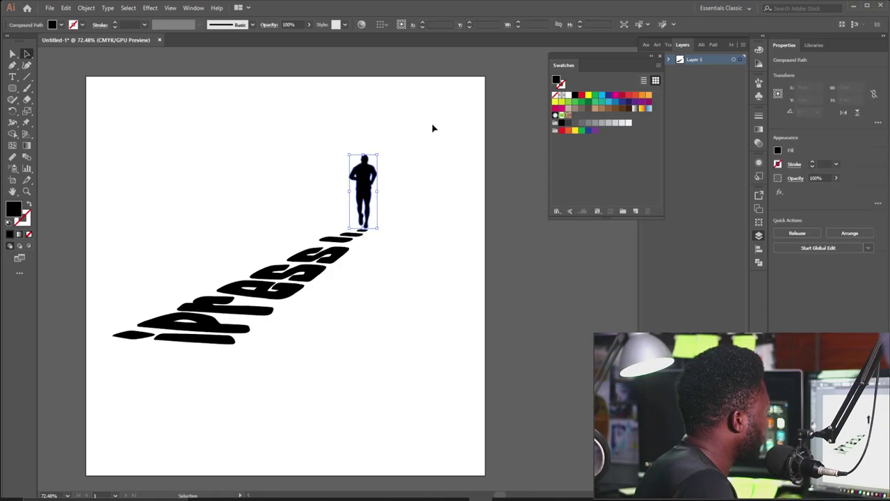
pyautogui.moveTo(434, 121); pyautogui.dragTo(115, 381)
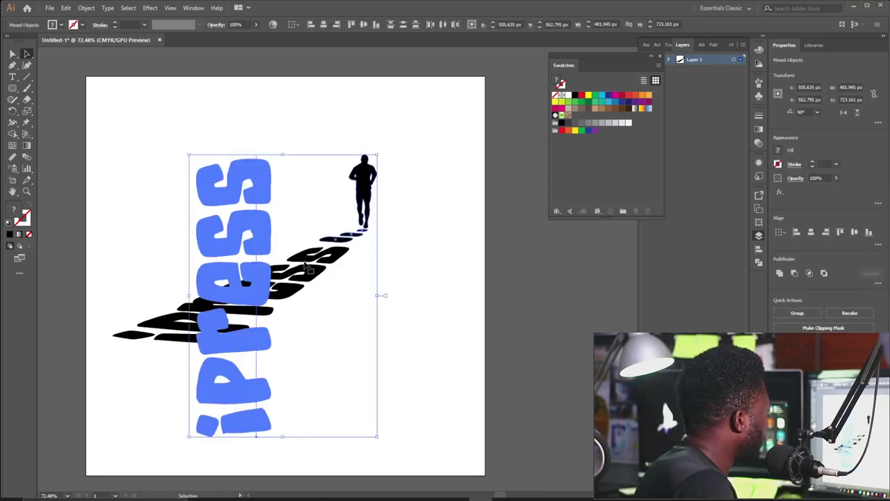
pyautogui.moveTo(296, 259); pyautogui.dragTo(323, 280)
pyautogui.click(421, 259)
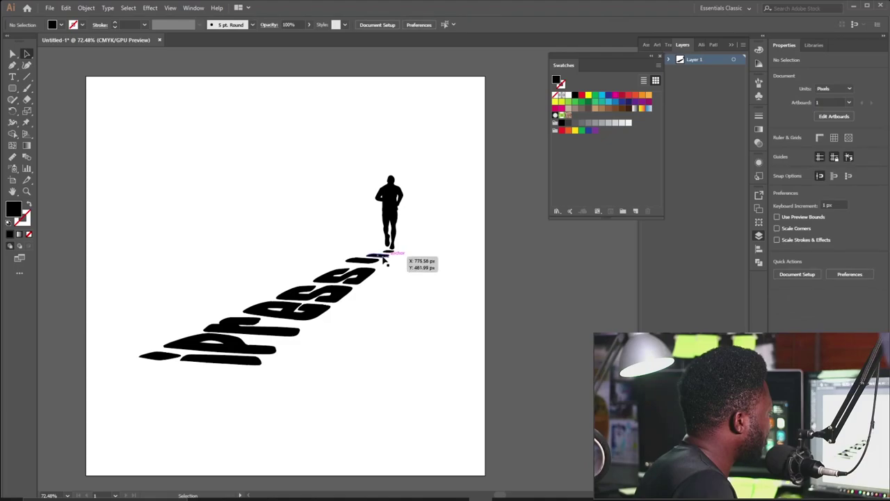
pyautogui.moveTo(393, 236); pyautogui.dragTo(410, 181)
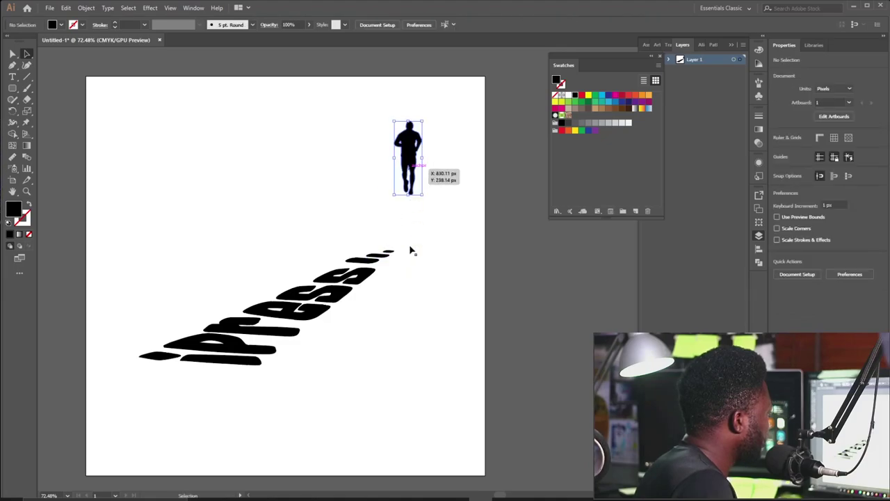
# Rotate the trailing dashes, stand the runner on them, and move the artwork down-left.
pyautogui.click(392, 252)
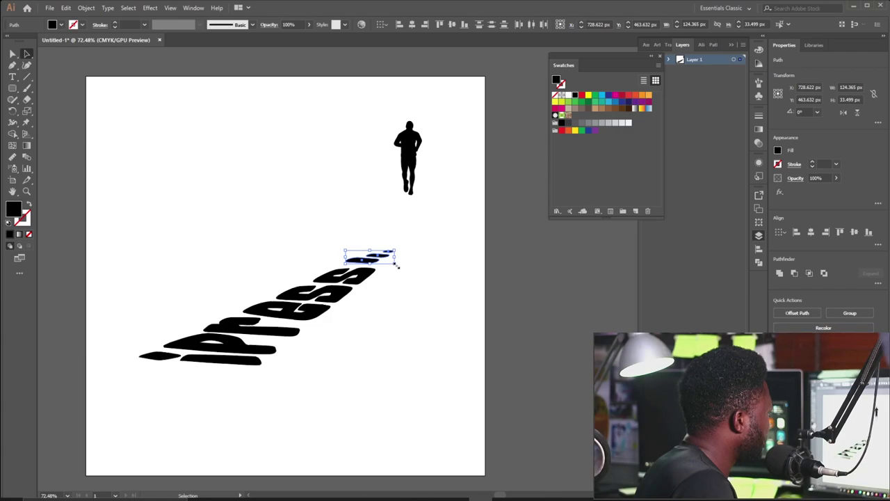
pyautogui.moveTo(400, 264); pyautogui.dragTo(359, 260)
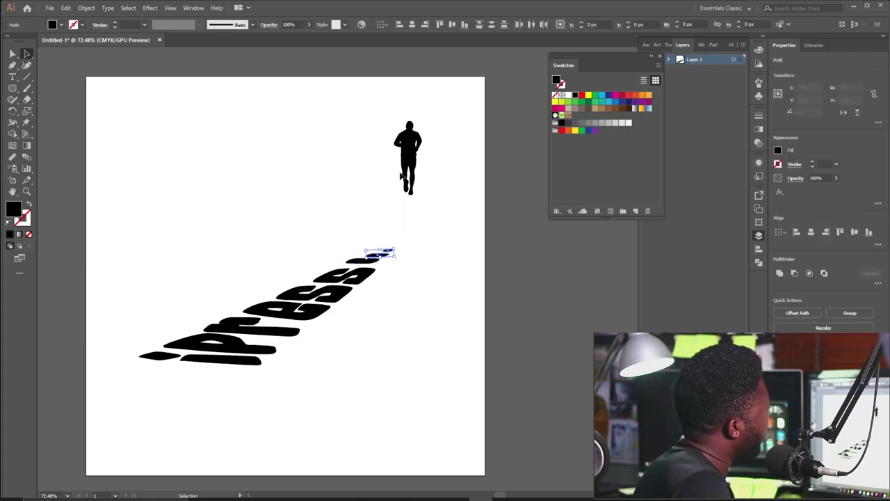
pyautogui.moveTo(408, 152); pyautogui.dragTo(399, 219)
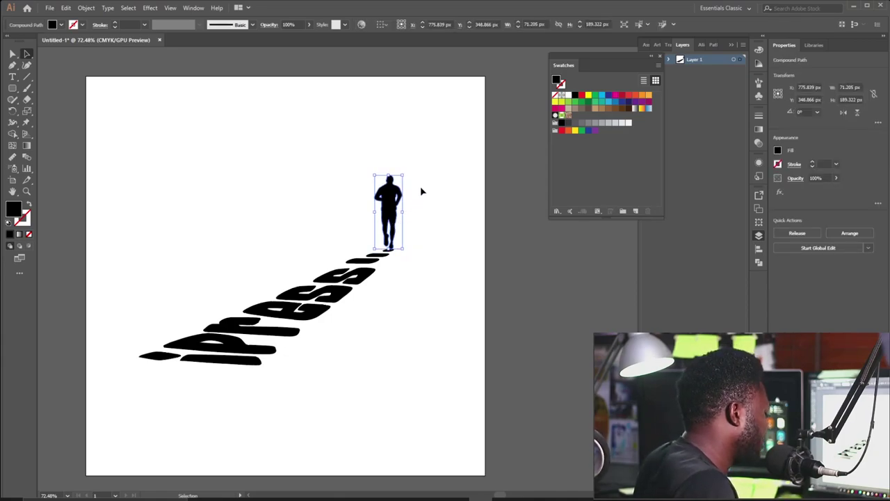
pyautogui.moveTo(430, 168); pyautogui.dragTo(331, 299)
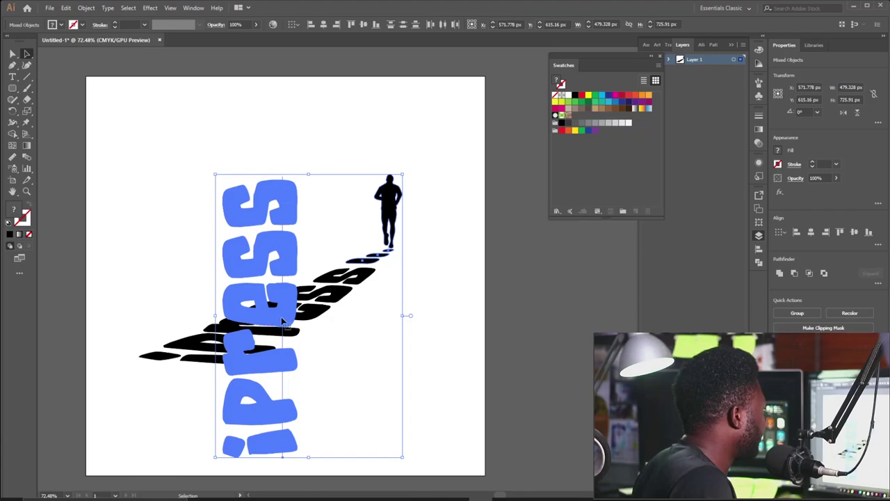
pyautogui.moveTo(300, 317); pyautogui.dragTo(278, 343)
pyautogui.click(410, 282)
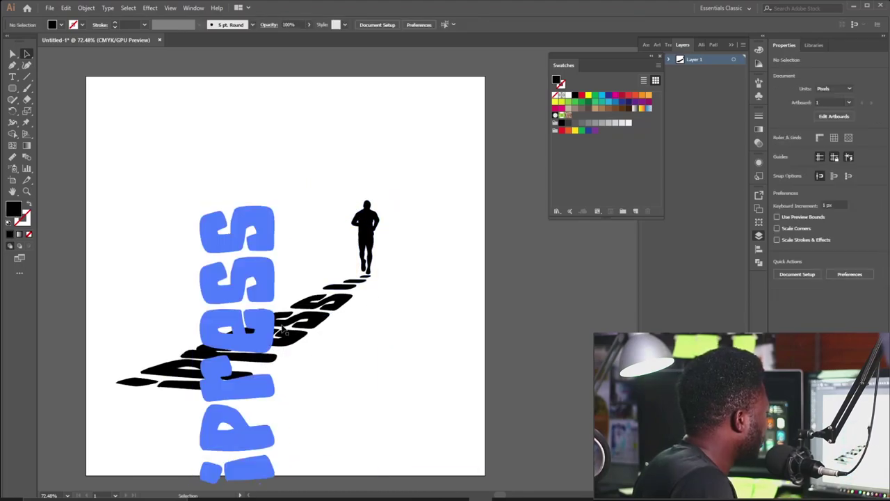
pyautogui.click(334, 313)
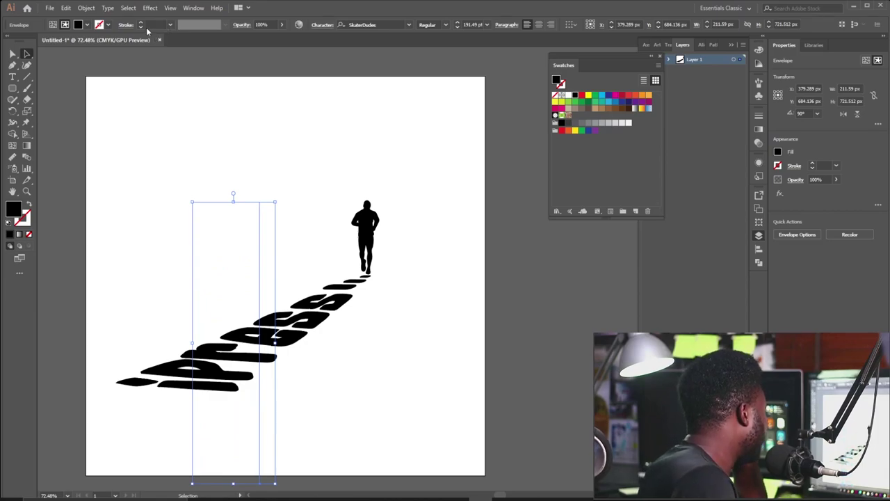
# Expand the warped text envelope into plain shapes, keeping Object and Fill checked.
pyautogui.click(79, 10)
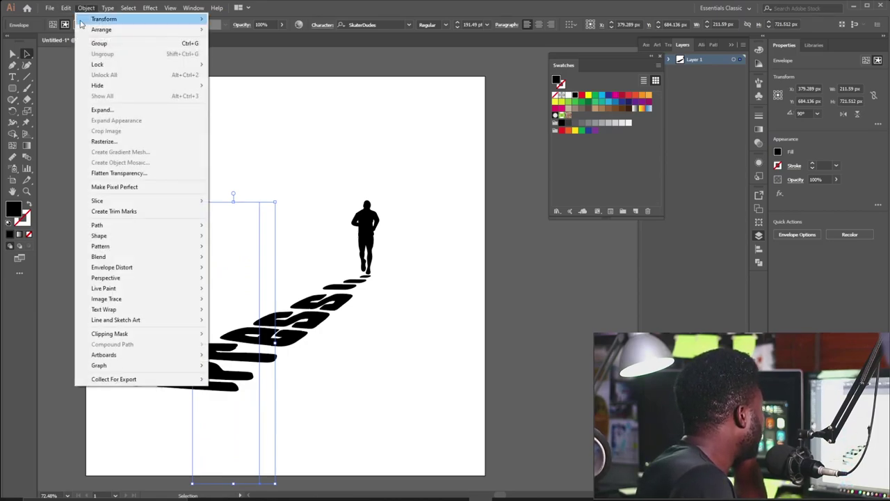
pyautogui.click(122, 112)
pyautogui.click(154, 235)
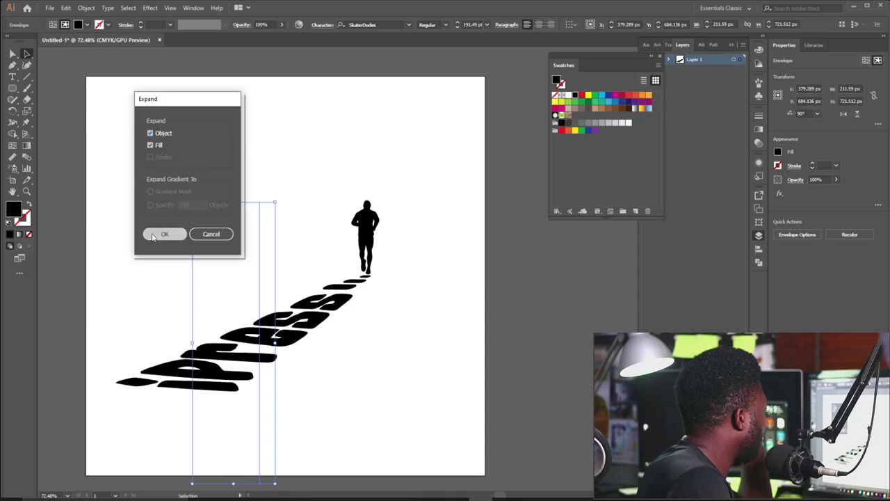
pyautogui.click(252, 213)
# Expand the small trailing shape by the runner's feet as well.
pyautogui.click(354, 303)
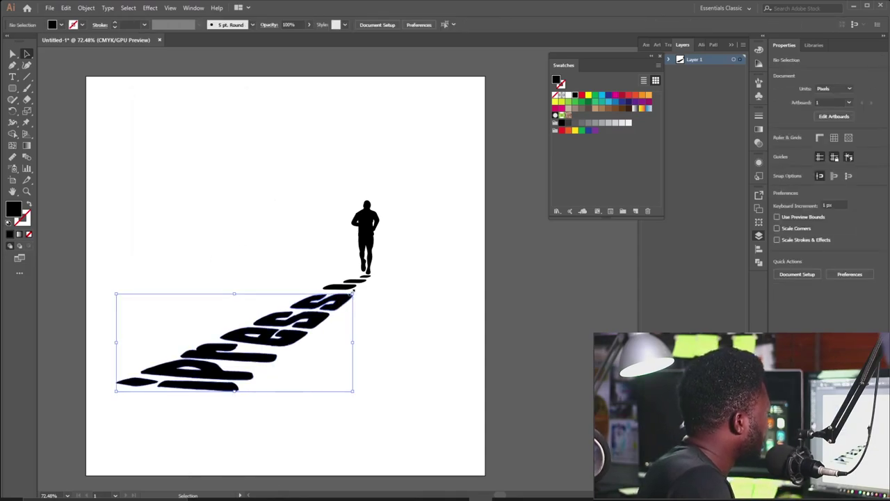
pyautogui.click(375, 280)
pyautogui.click(347, 285)
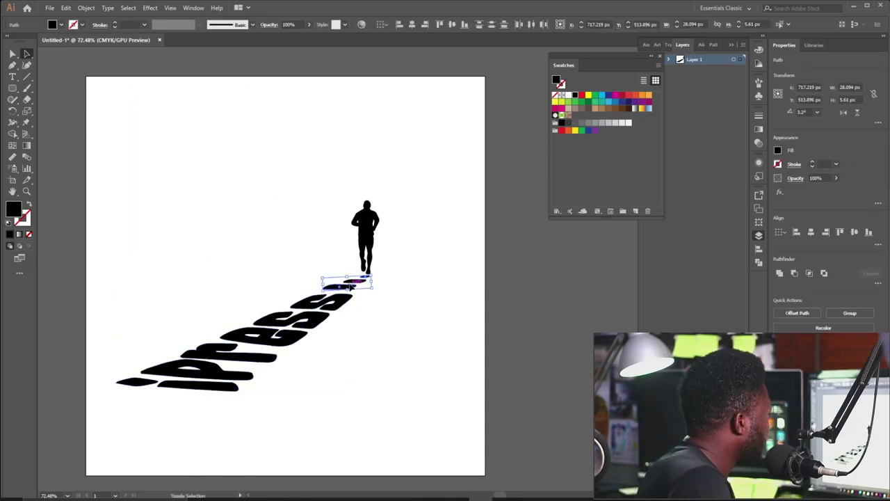
pyautogui.click(87, 7)
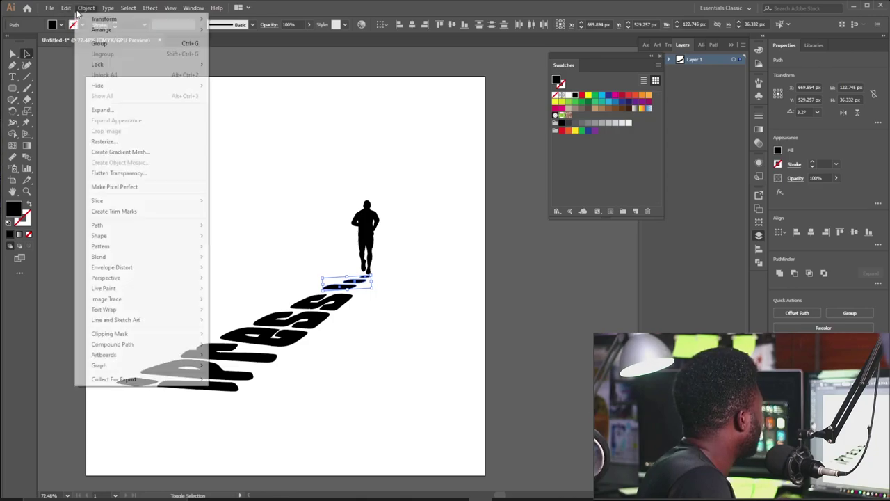
pyautogui.click(102, 109)
pyautogui.click(410, 339)
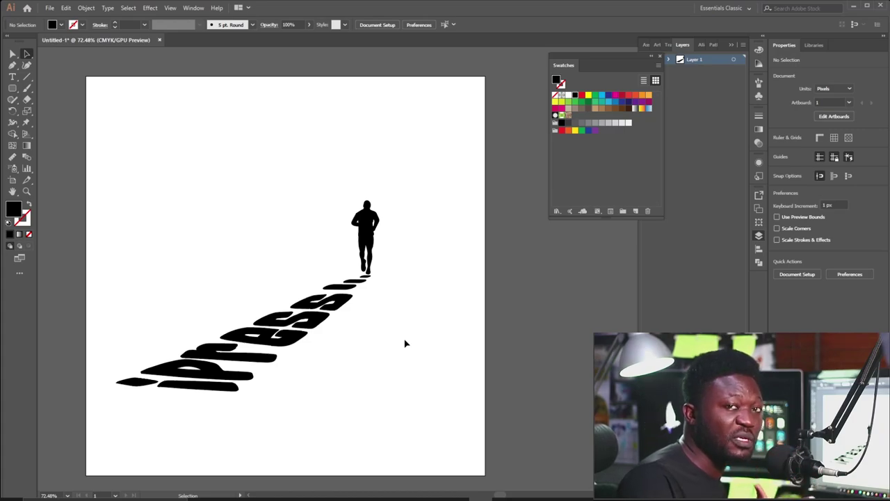
# Nudge the flattened PRESS text group up and left, then zoom out to see the page.
pyautogui.click(314, 338)
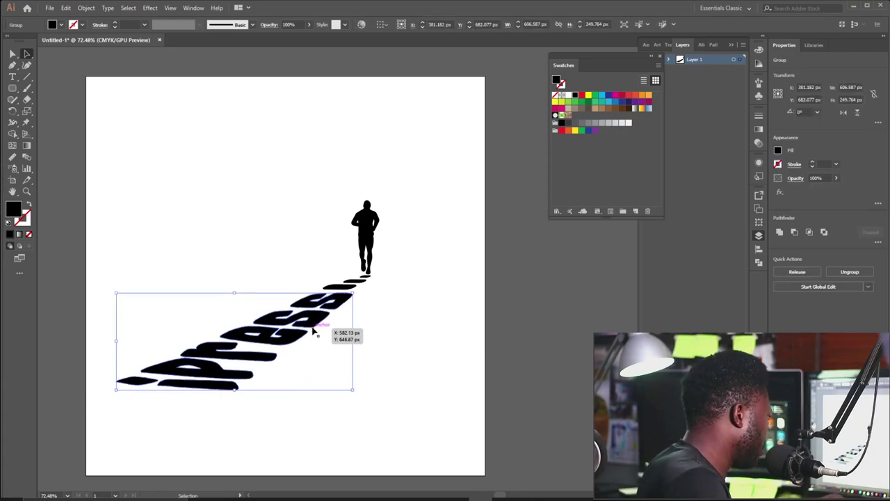
pyautogui.press('Up')
pyautogui.press('Up')
pyautogui.press('Up')
pyautogui.press('Up')
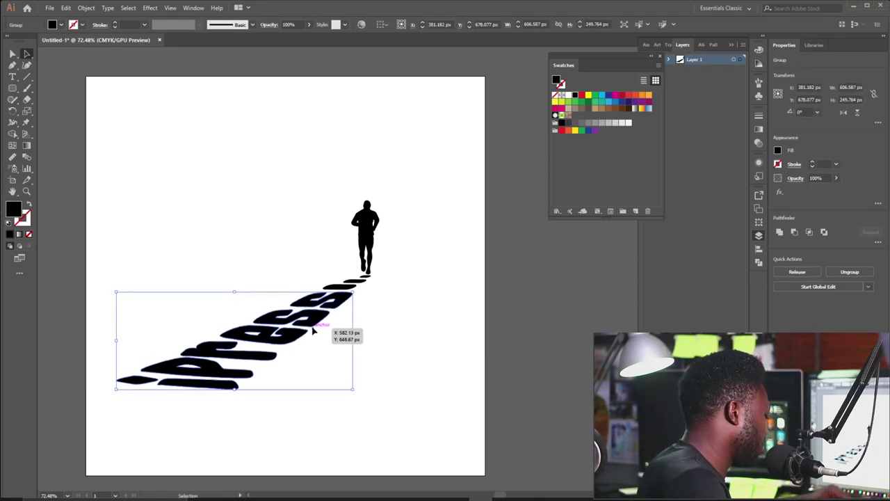
pyautogui.press('Left')
pyautogui.press('Up')
pyautogui.click(519, 315)
pyautogui.hotkey('ctrl', '-')
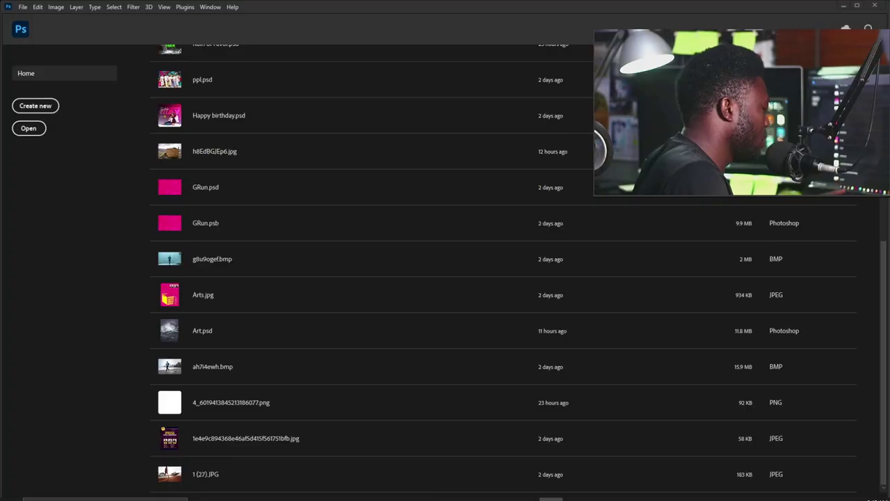
# Create a new 1024 × 1280 px, 100 ppi portrait document named iPRESS.
pyautogui.click(26, 8)
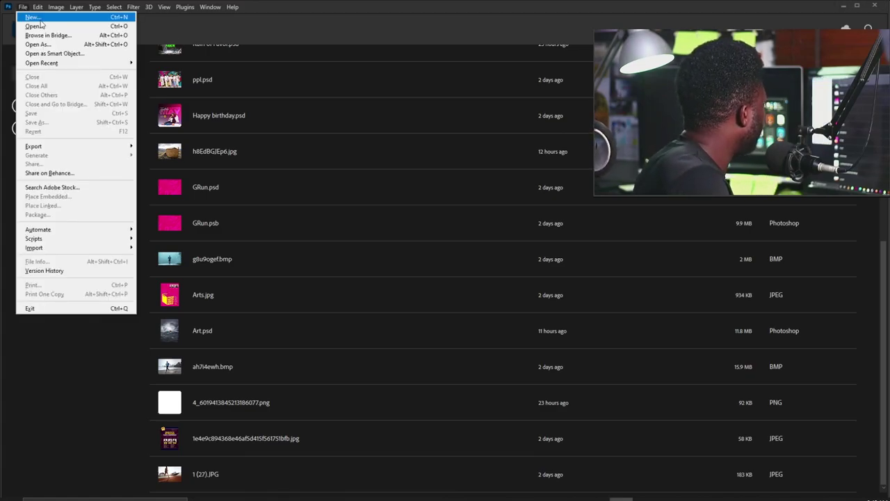
pyautogui.click(31, 16)
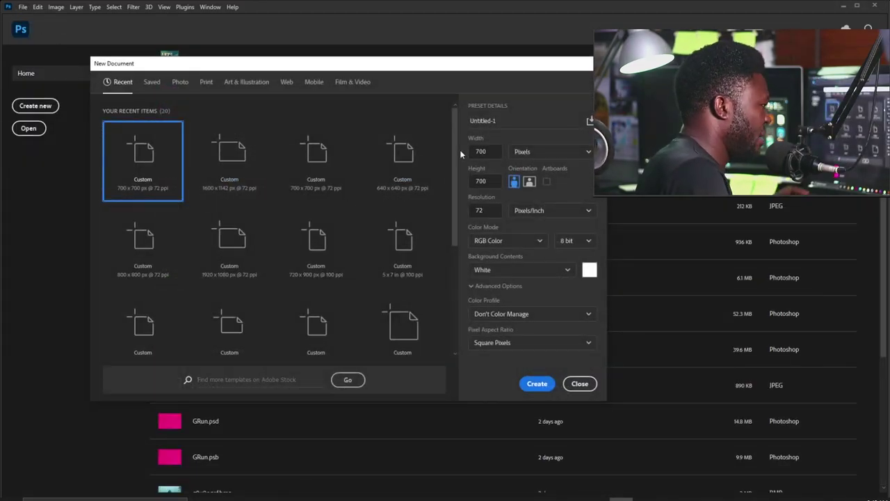
pyautogui.doubleClick(490, 152)
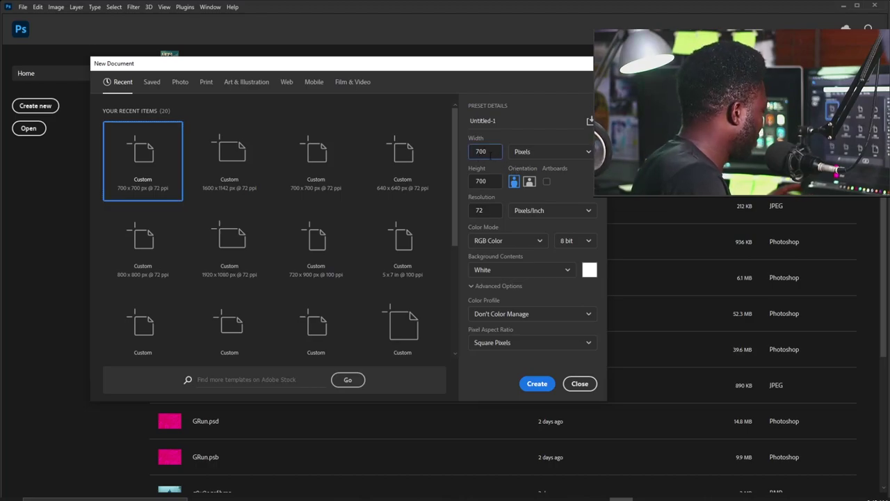
pyautogui.write('10')
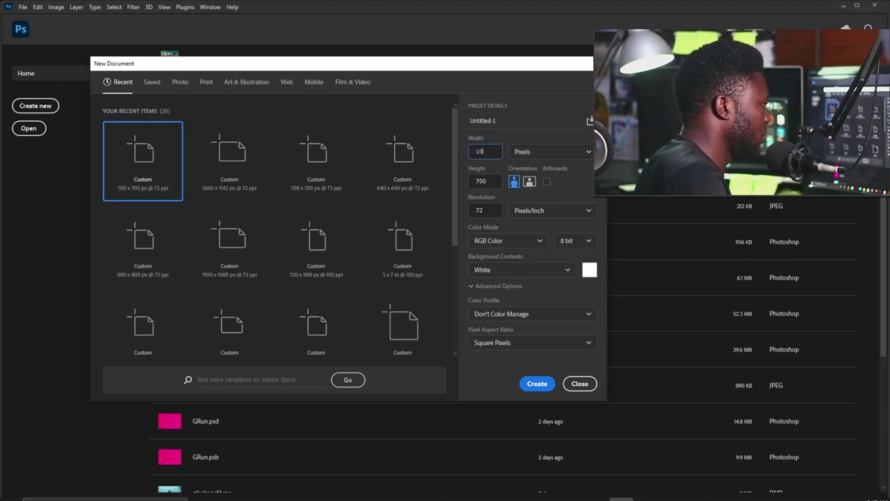
pyautogui.write('24')
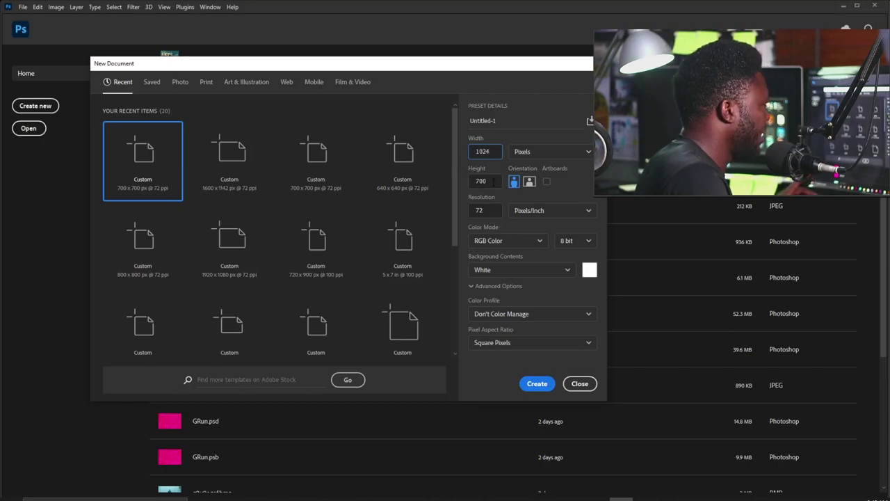
pyautogui.press('Tab')
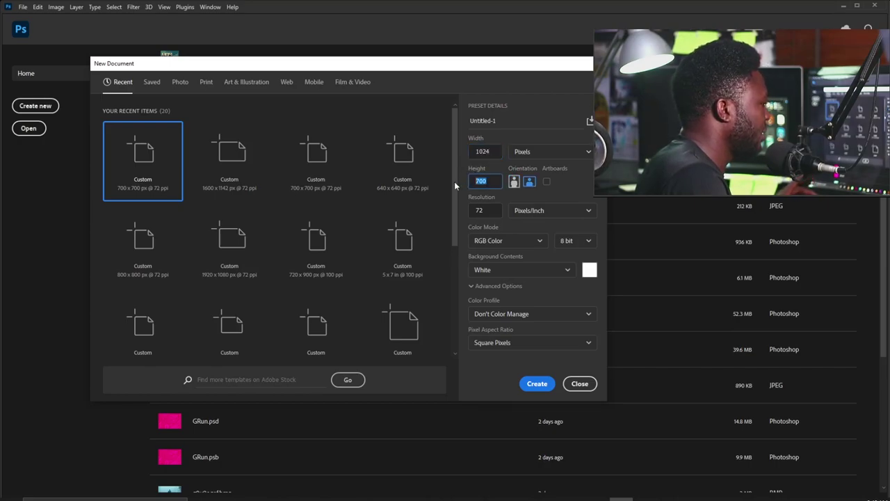
pyautogui.write('1')
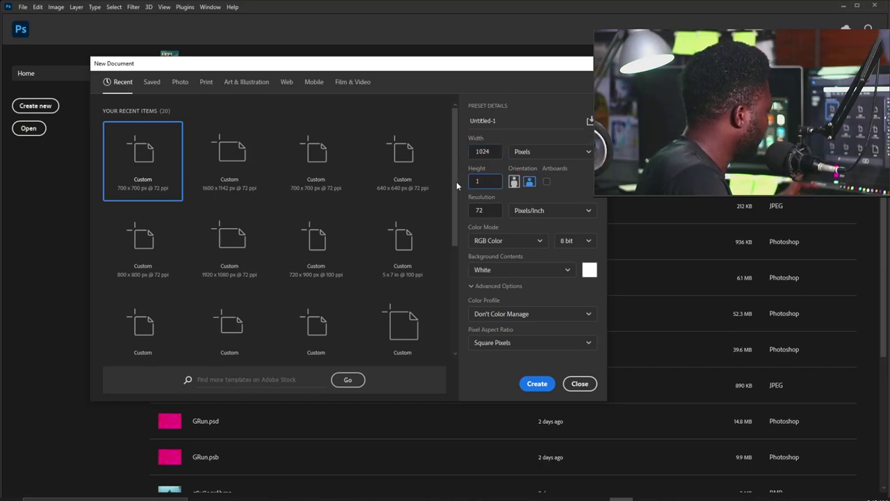
pyautogui.write('280')
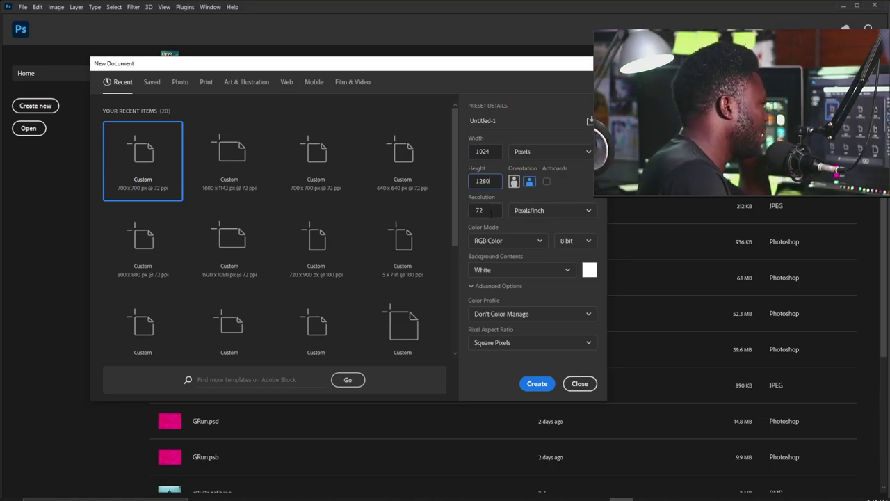
pyautogui.press('Tab')
pyautogui.write('1')
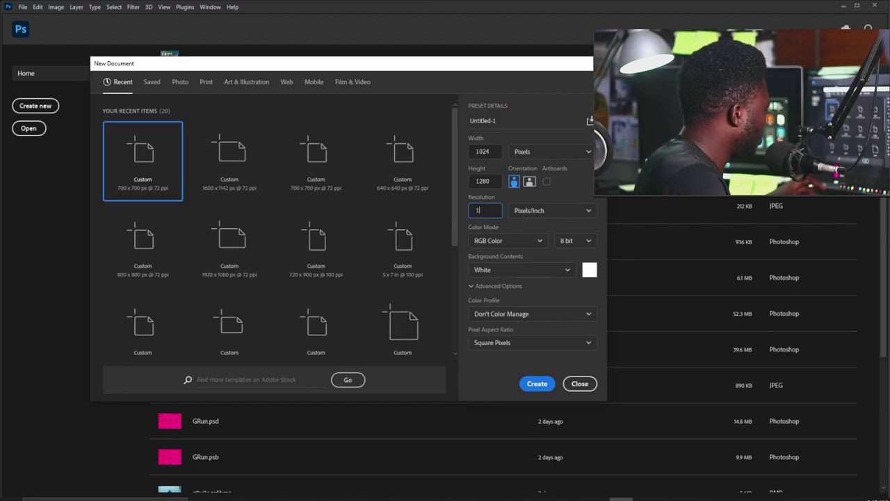
pyautogui.write('00')
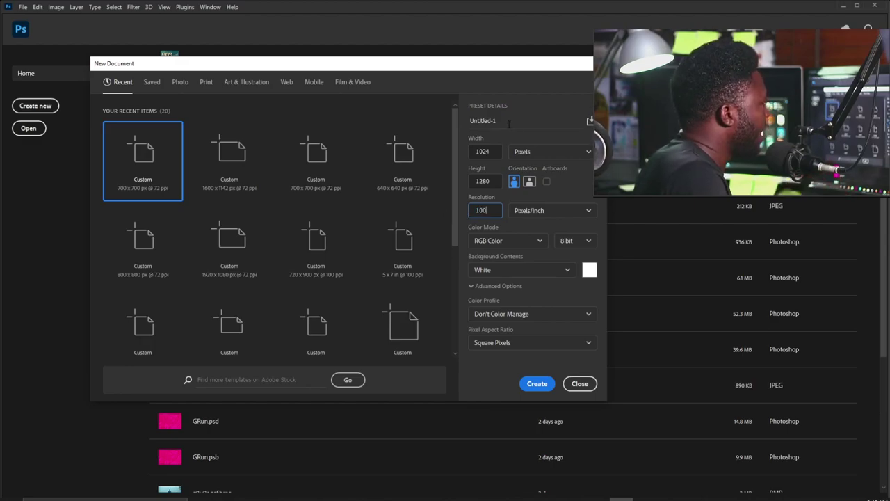
pyautogui.click(508, 123)
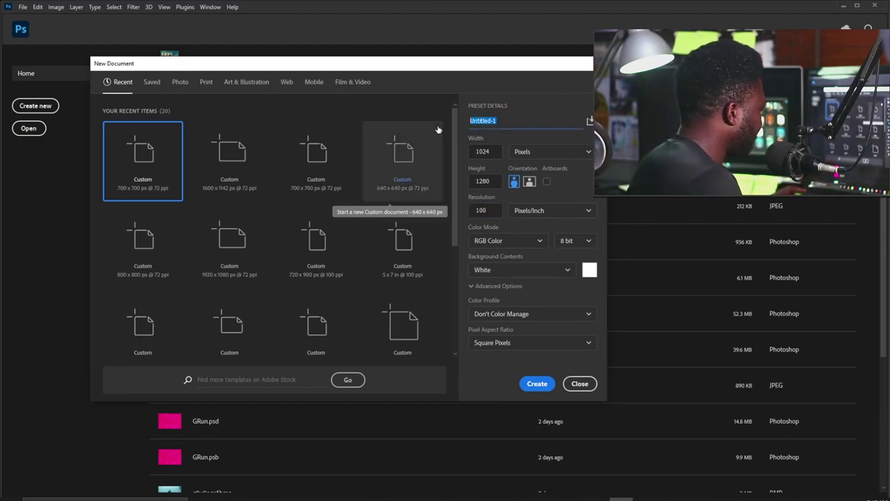
pyautogui.press('BackSpace')
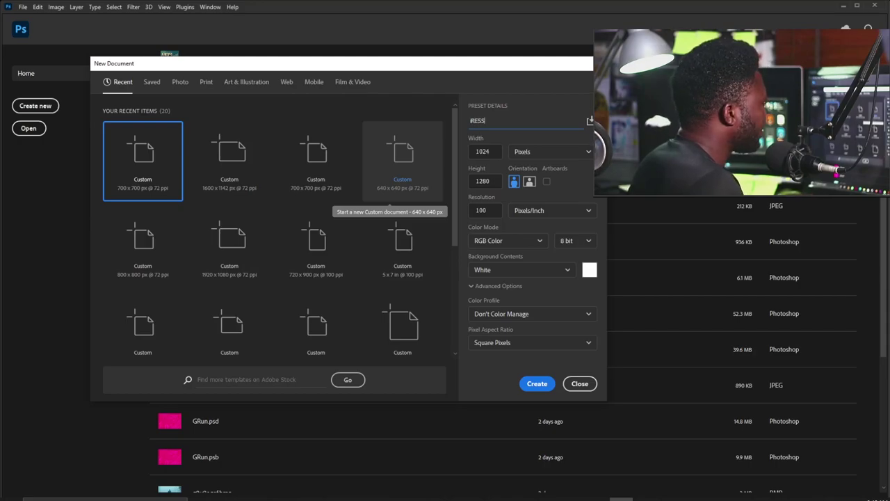
pyautogui.click(528, 384)
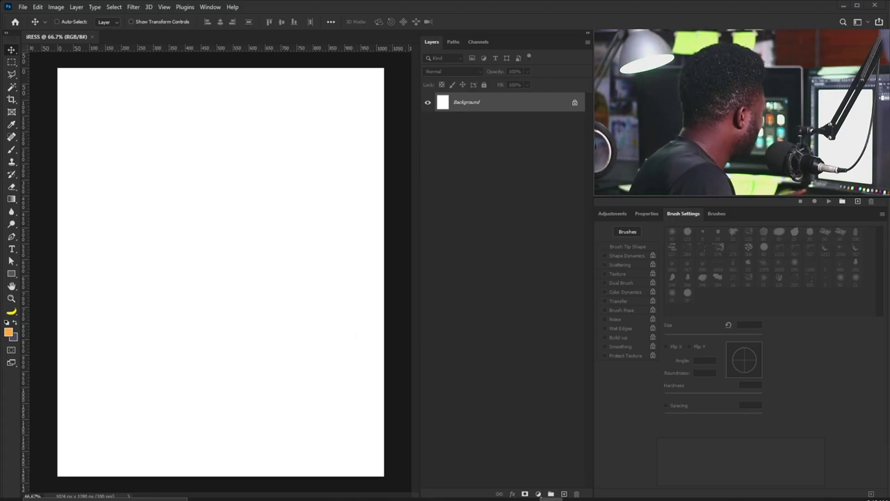
# Set the foreground colour to teal 124f5a and fill the Background layer with it.
pyautogui.click(9, 332)
pyautogui.moveTo(638, 217); pyautogui.dragTo(447, 237)
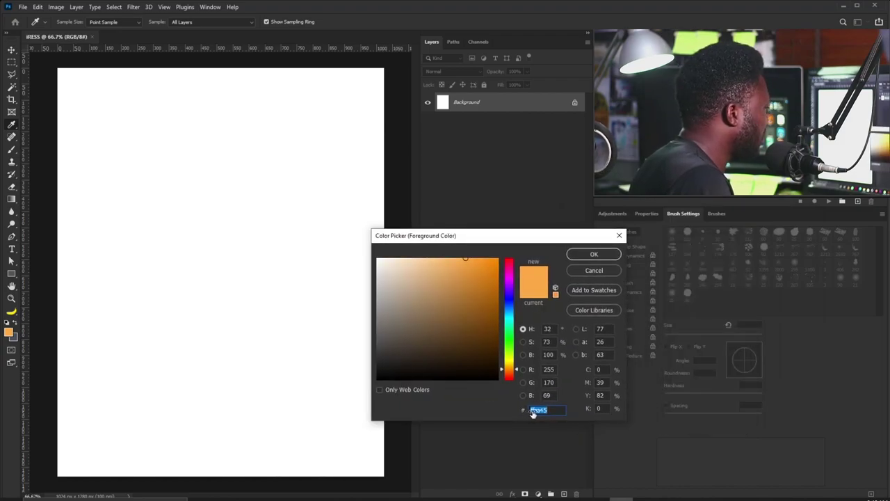
pyautogui.write('124f5a')
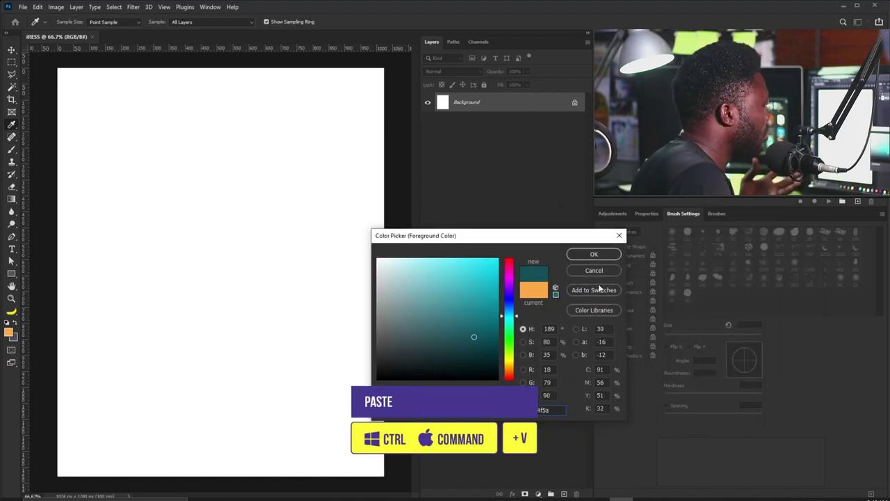
pyautogui.moveTo(565, 236); pyautogui.dragTo(518, 193)
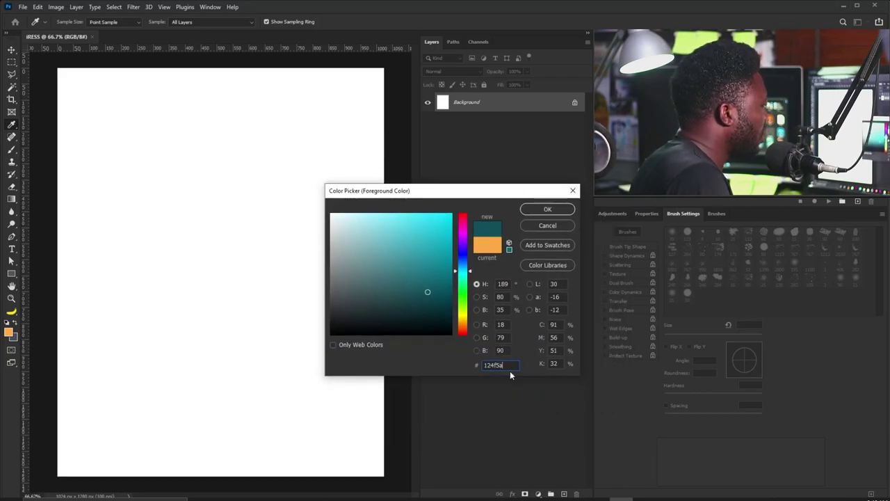
pyautogui.click(534, 211)
pyautogui.press('v')
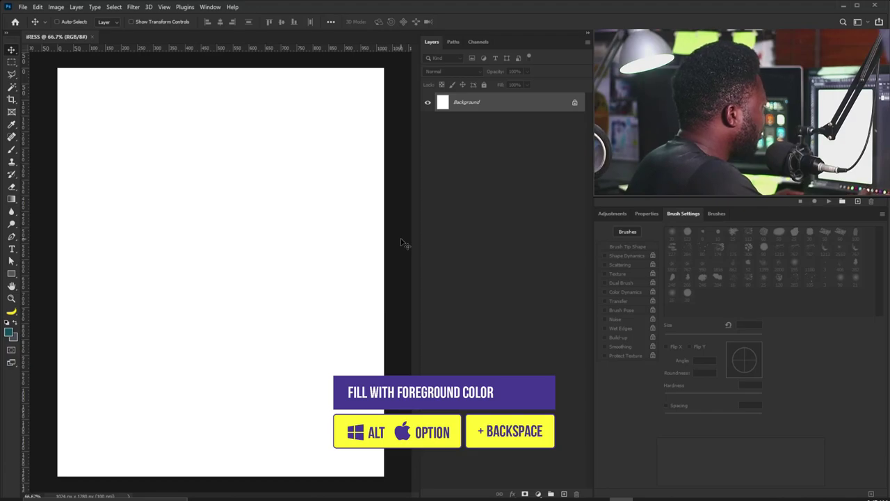
pyautogui.hotkey('alt', 'BackSpace')
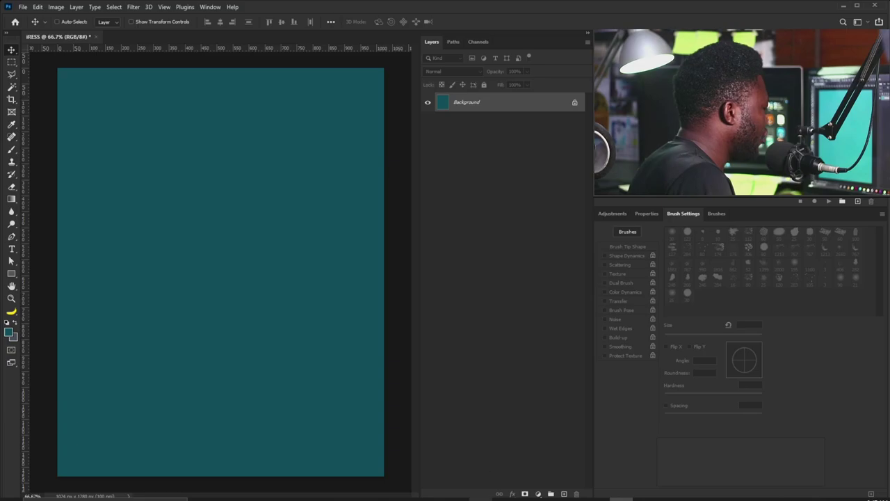
# Copy the warped iPress text from Illustrator and paste it into the Photoshop poster.
pyautogui.moveTo(481, 497)
pyautogui.click(480, 467)
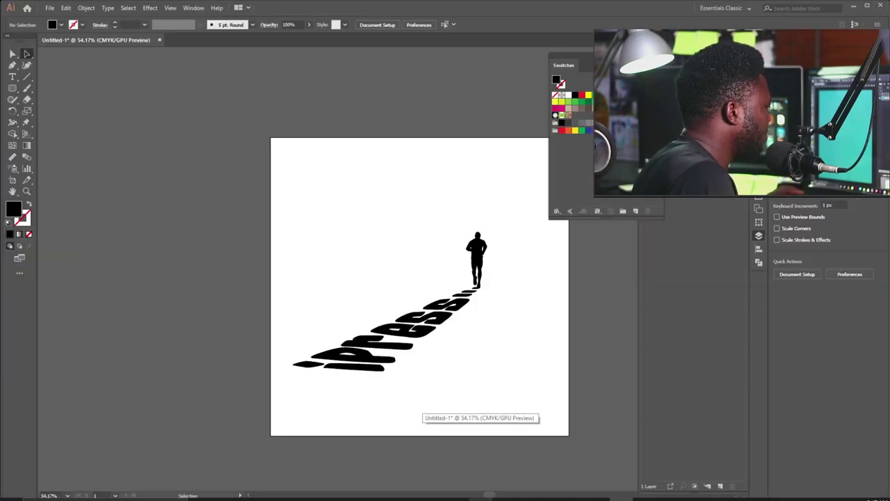
pyautogui.click(373, 316)
pyautogui.scroll(3, 466, 273)
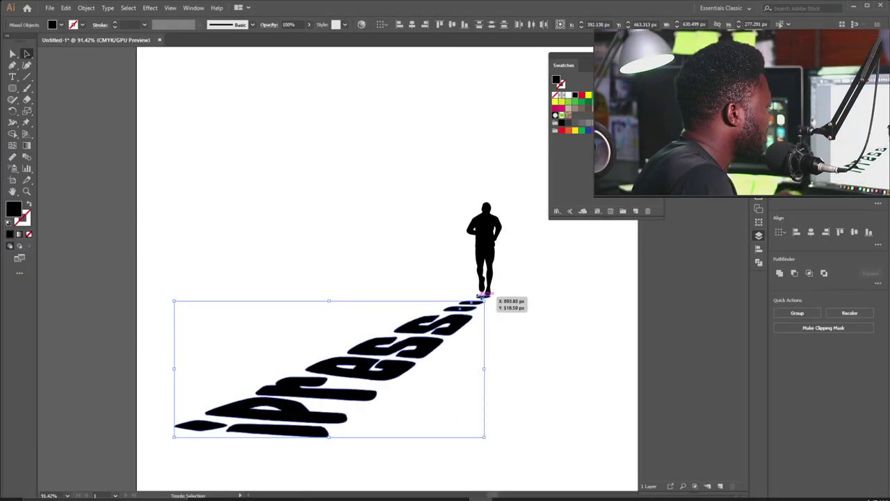
pyautogui.press('z')
pyautogui.scroll(3, 476, 285)
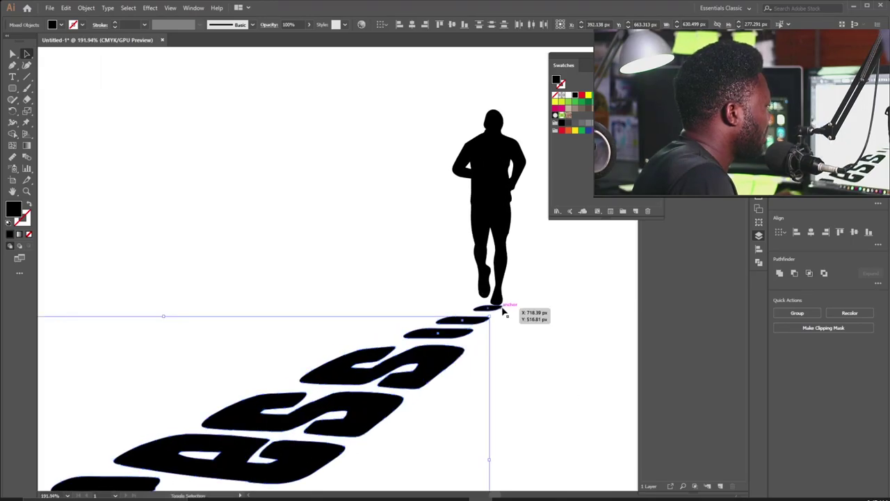
pyautogui.scroll(-1, 437, 328)
pyautogui.hotkey('ctrl', '0')
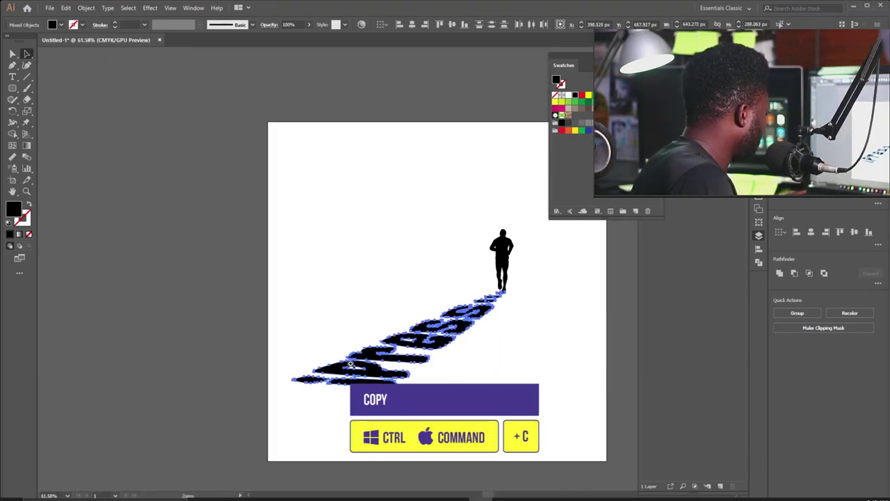
pyautogui.hotkey('ctrl', 'c')
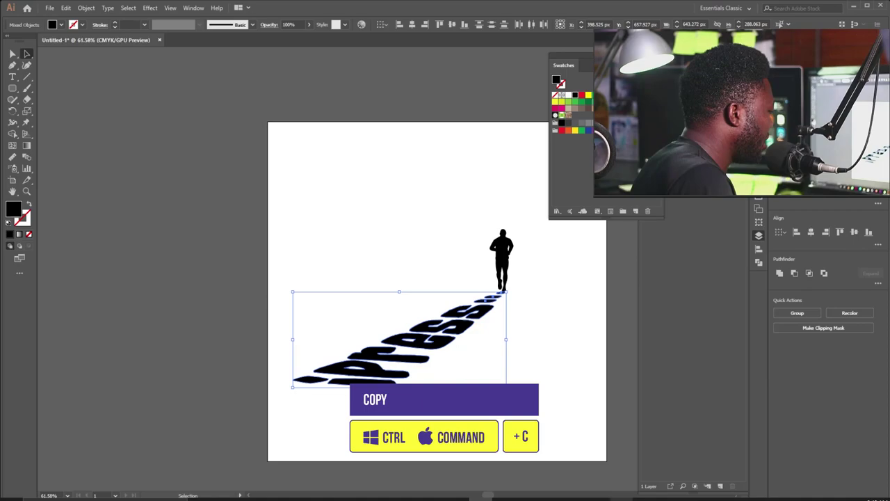
pyautogui.hotkey('alt', 'Tab')
pyautogui.hotkey('ctrl', 'v')
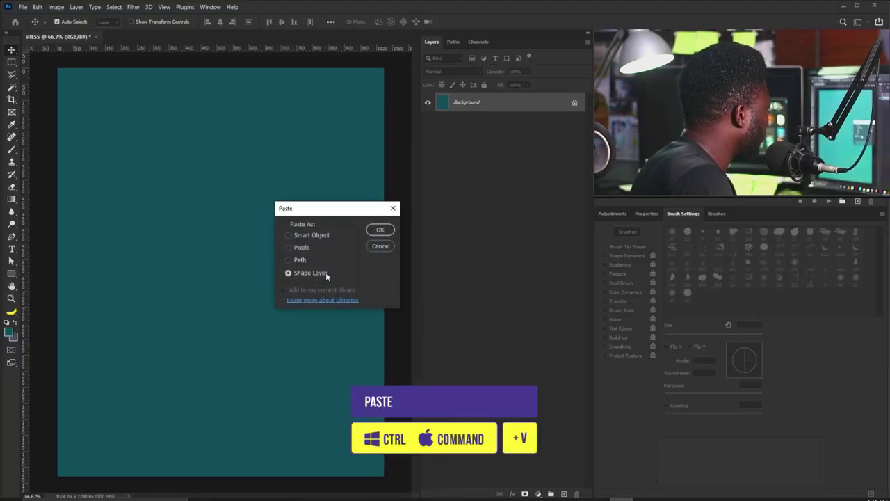
# Paste the artwork as a shape layer named tHEME.
pyautogui.moveTo(324, 209); pyautogui.dragTo(275, 212)
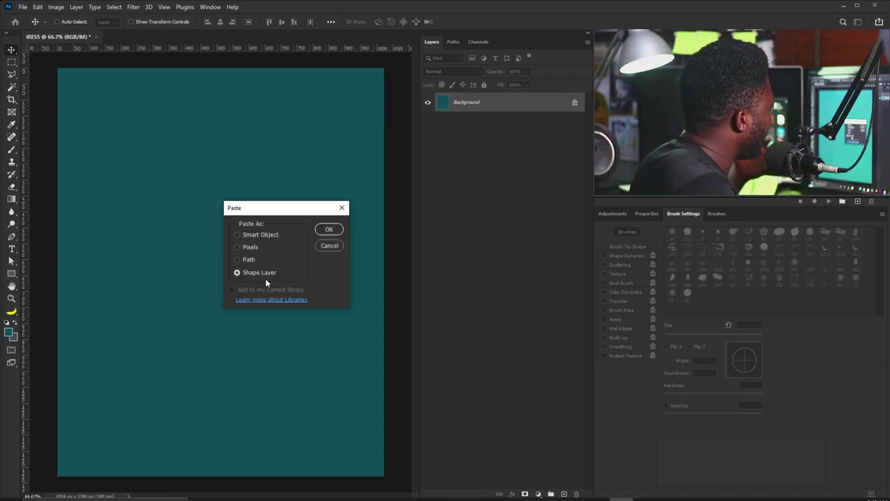
pyautogui.click(322, 229)
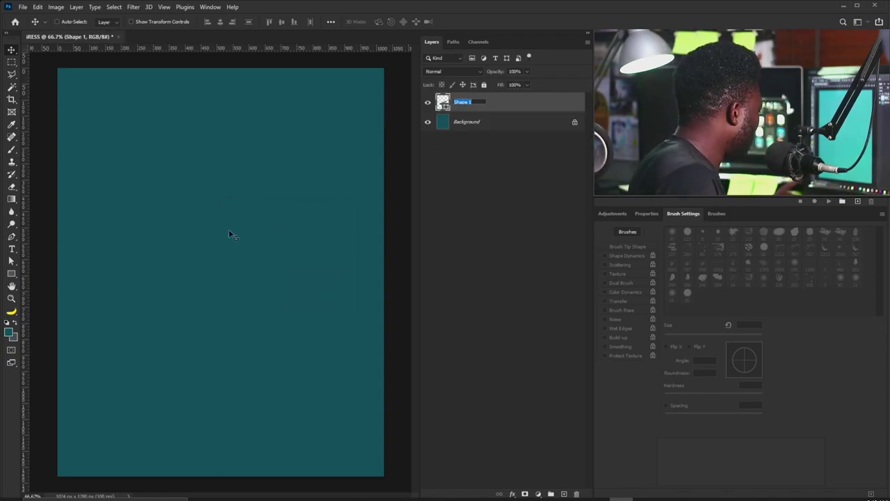
pyautogui.write('HEME')
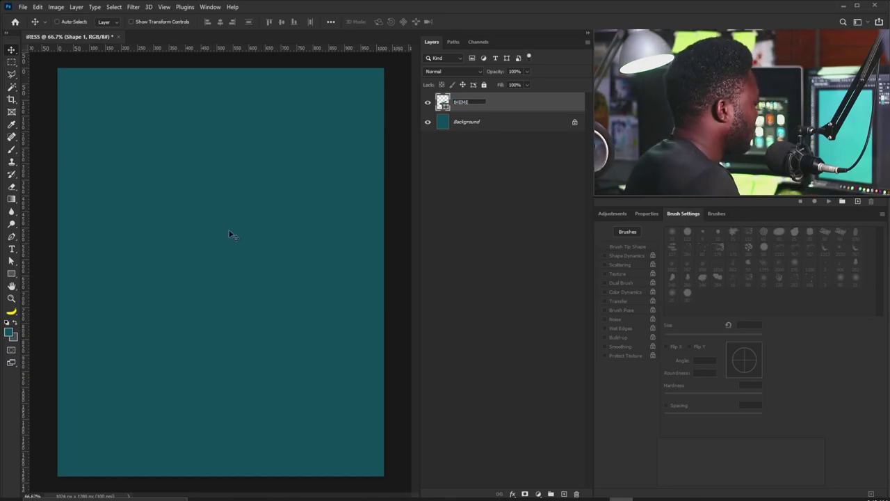
pyautogui.press('Return')
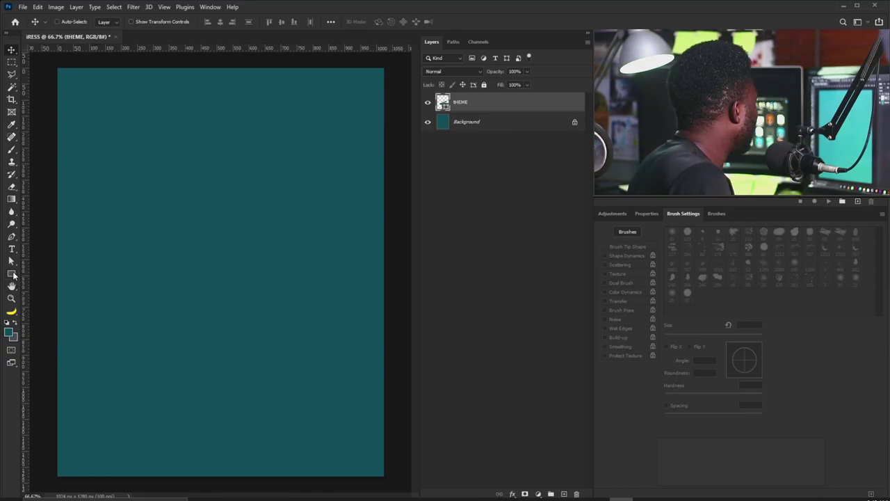
# Give the tHEME shape layer a white fill.
pyautogui.click(12, 274)
pyautogui.click(42, 273)
pyautogui.click(69, 22)
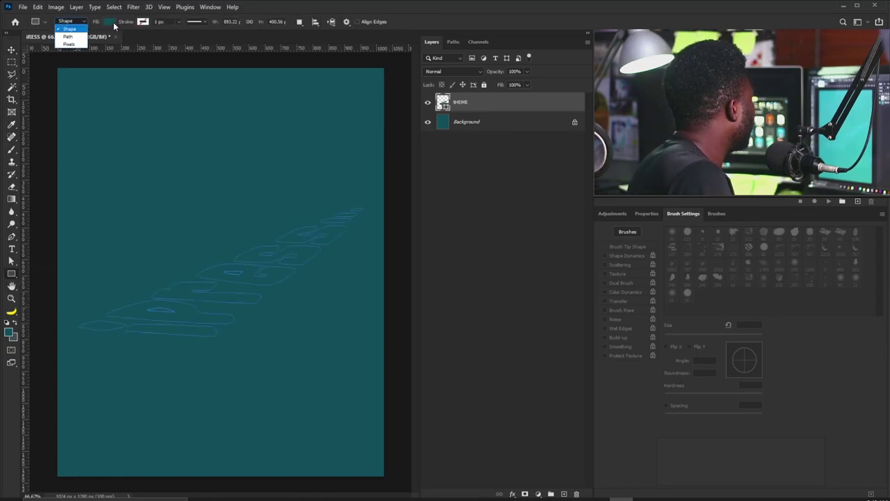
pyautogui.click(73, 28)
pyautogui.click(109, 21)
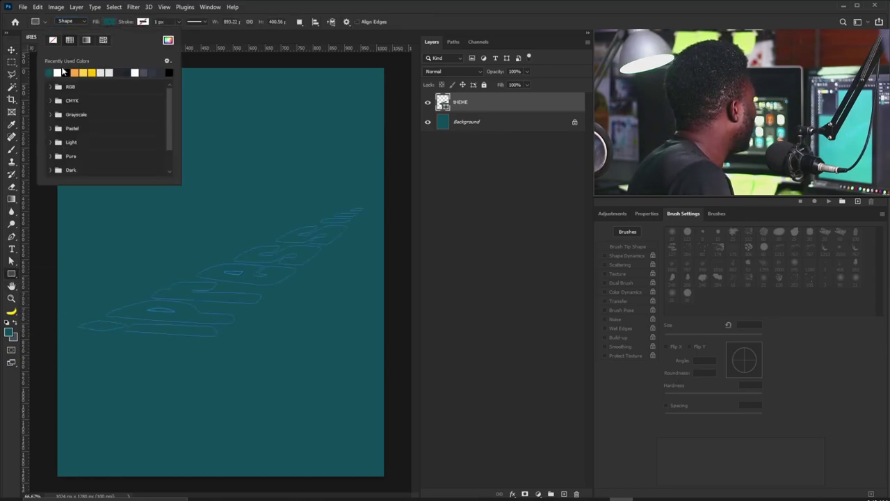
pyautogui.click(60, 72)
pyautogui.click(10, 52)
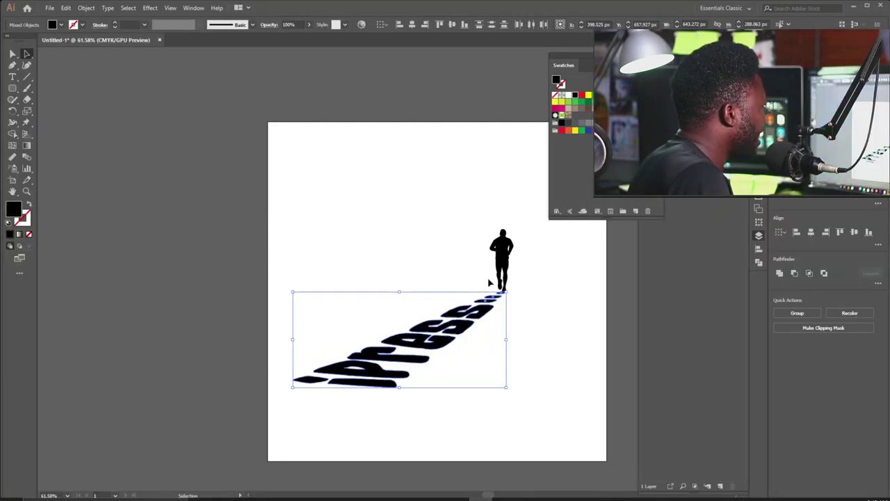
# Select the walking figure's anchor points in Illustrator, then return to the poster.
pyautogui.click(502, 269)
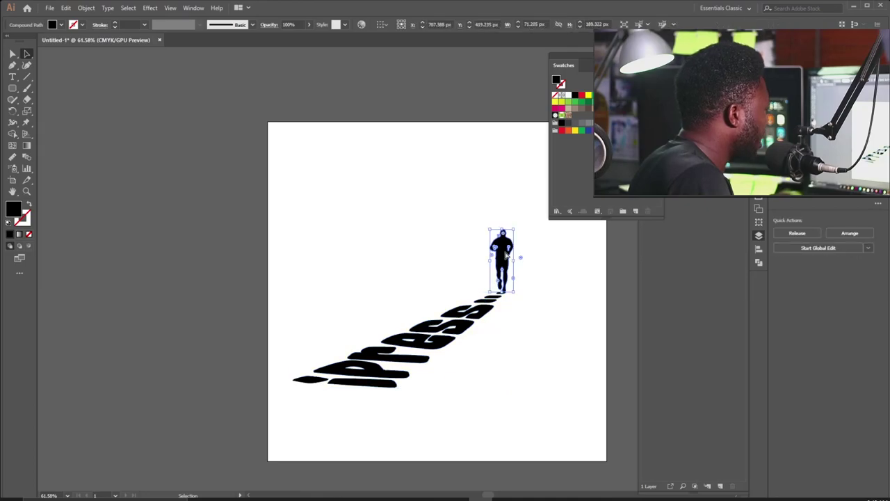
pyautogui.press('a')
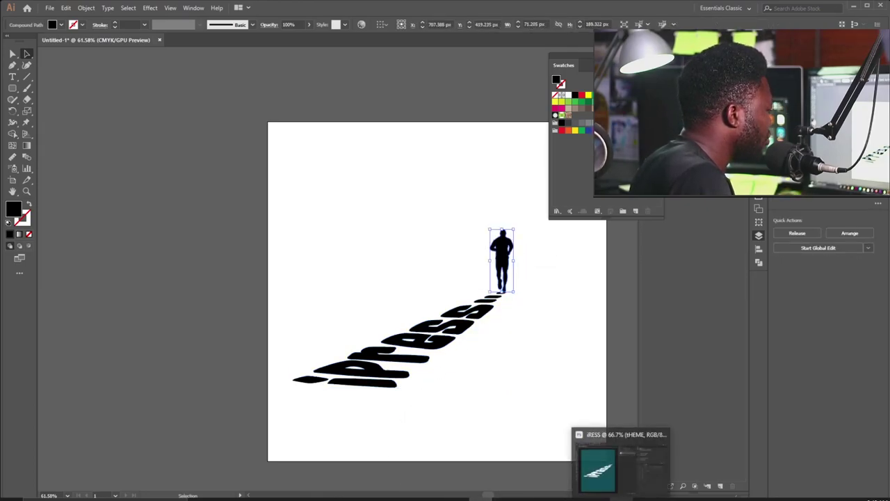
pyautogui.click(598, 466)
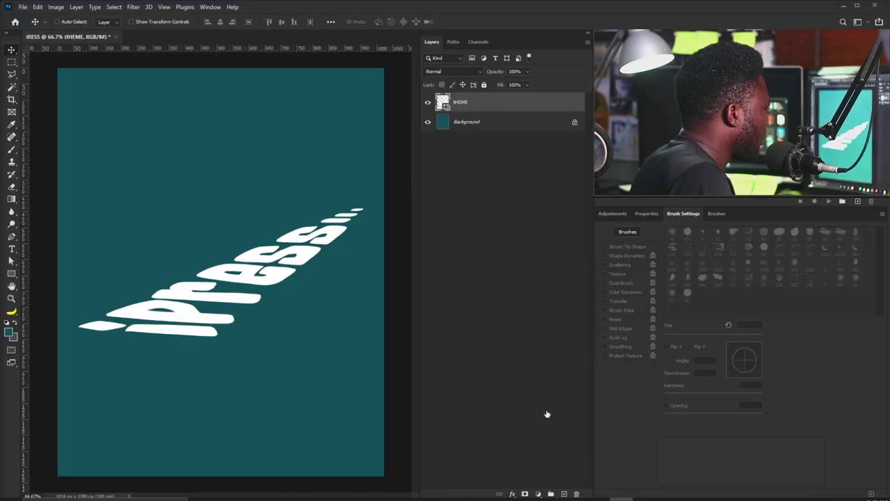
# Paste the runner figure as a shape layer and place it at the text's top end.
pyautogui.hotkey('ctrl', 'v')
pyautogui.click(335, 232)
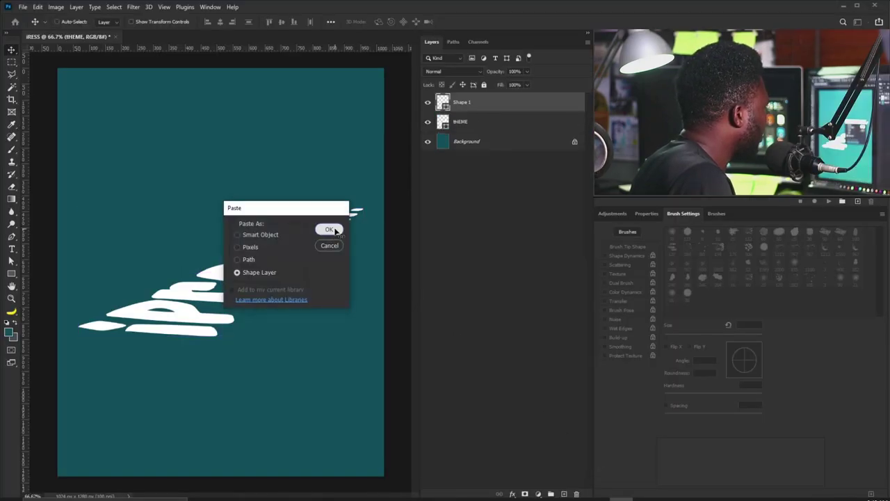
pyautogui.moveTo(230, 266); pyautogui.dragTo(365, 163)
pyautogui.press('Right')
pyautogui.press('Right')
pyautogui.press('Right')
pyautogui.press('Right')
pyautogui.press('Right')
pyautogui.press('Right')
pyautogui.press('Right')
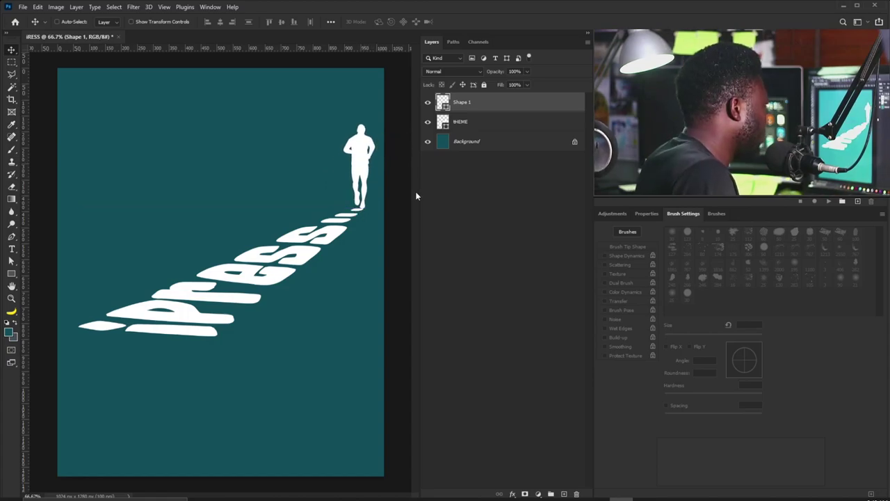
# Scale the runner and tHEME text down together, then hide both layers.
pyautogui.keyDown('shift'); pyautogui.click(482, 122); pyautogui.keyUp('shift')
pyautogui.press('ctrl')
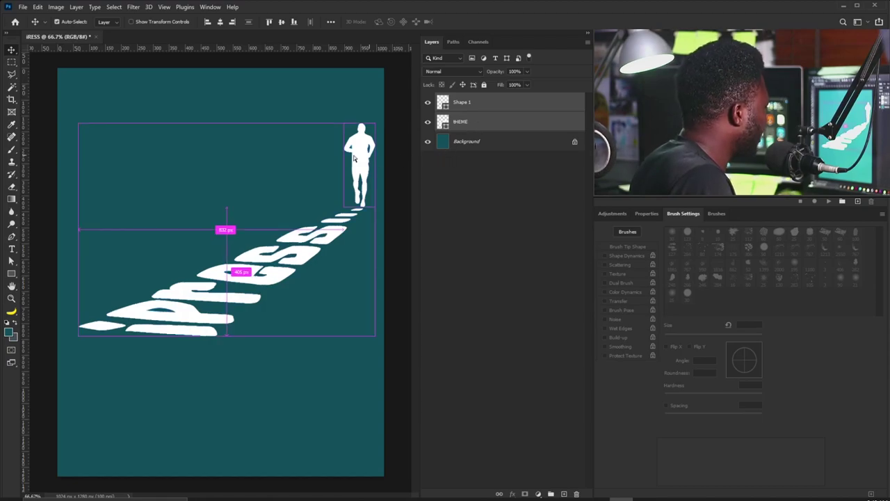
pyautogui.hotkey('ctrl', 't')
pyautogui.moveTo(376, 125); pyautogui.dragTo(313, 217)
pyautogui.press('Return')
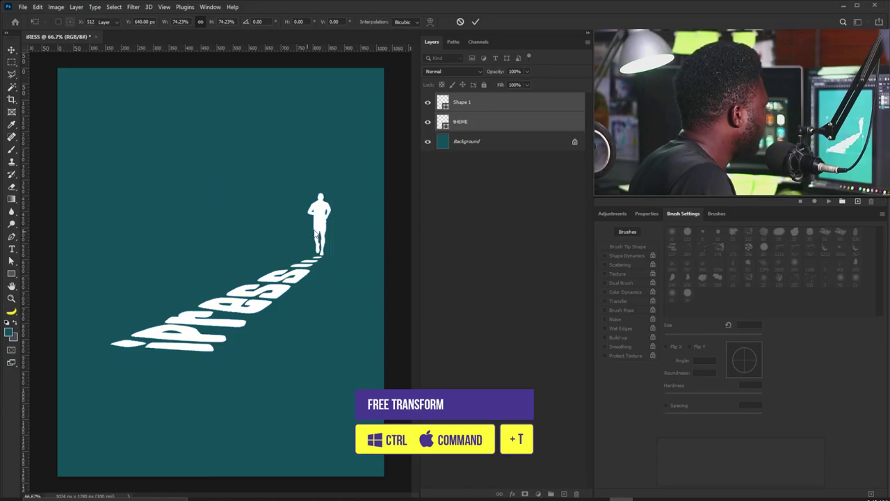
pyautogui.click(427, 104)
pyautogui.click(428, 122)
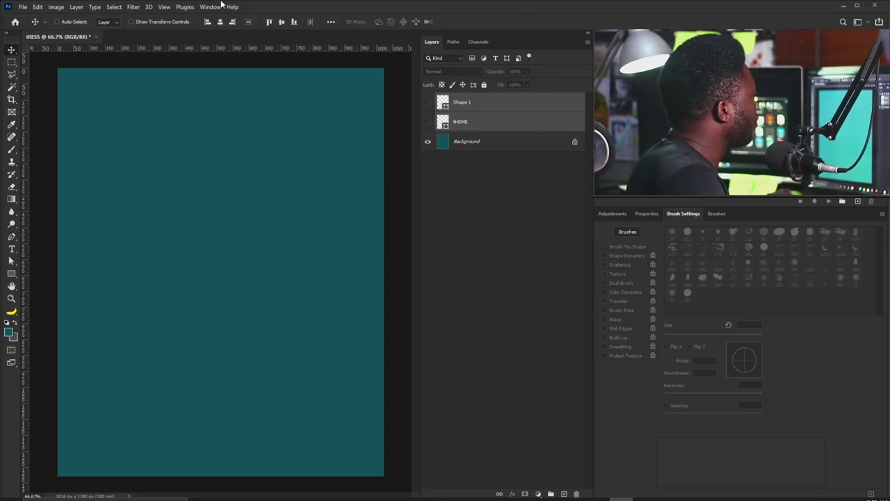
# Add a 4-column guide layout with 15 px gutters and 70 px margins.
pyautogui.click(164, 7)
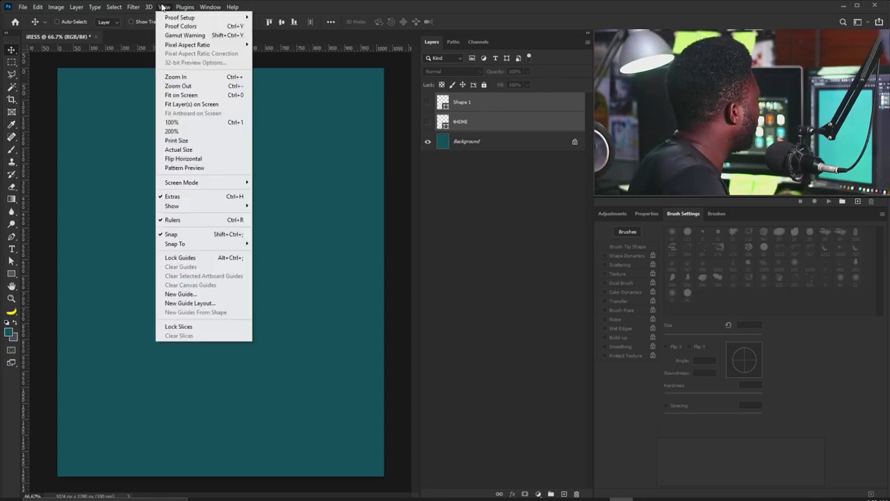
pyautogui.click(202, 304)
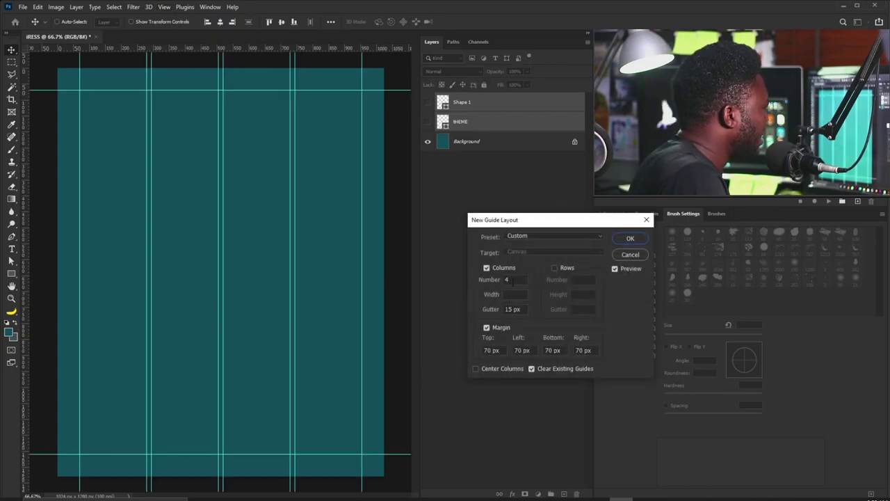
pyautogui.doubleClick(507, 279)
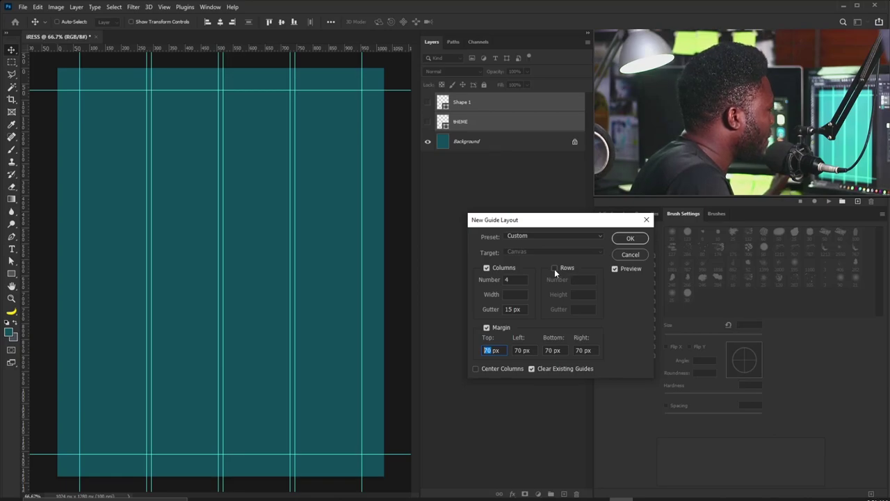
pyautogui.click(626, 238)
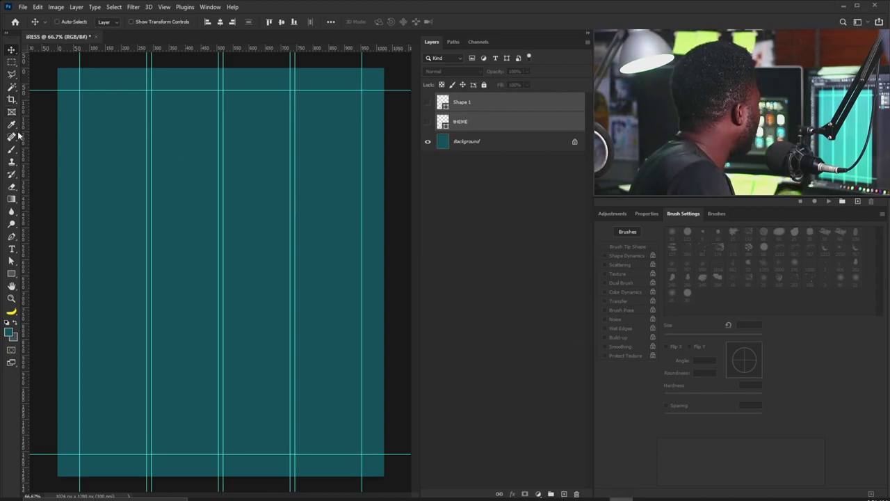
# Paste the heading 'Miracle Ministries Youth Dept. Presents' as text and colour it #ffffff.
pyautogui.click(11, 248)
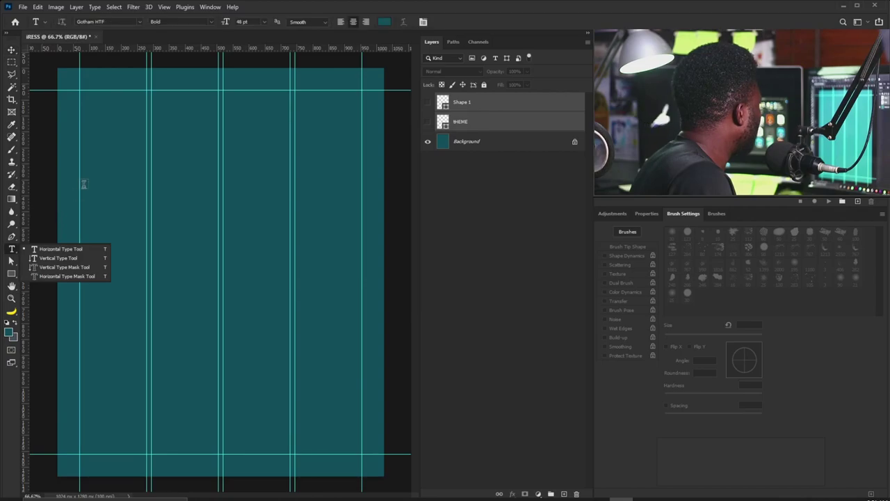
pyautogui.click(115, 129)
pyautogui.hotkey('ctrl', 'v')
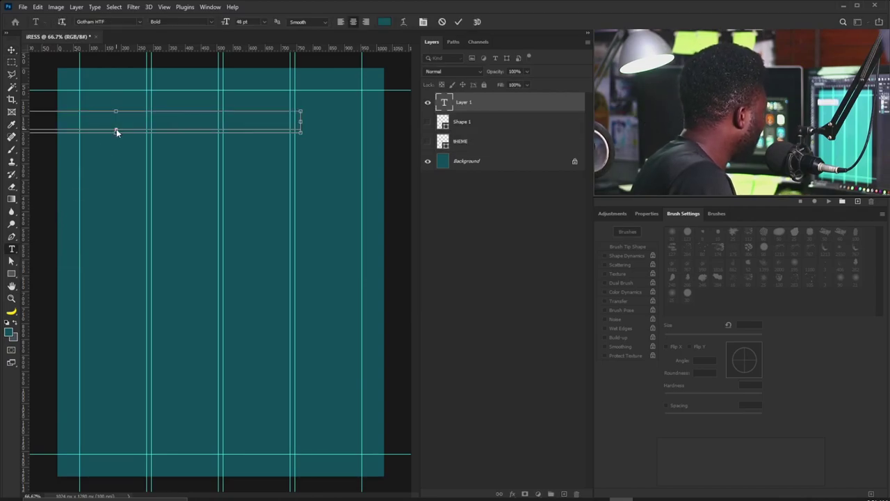
pyautogui.hotkey('ctrl', 'a')
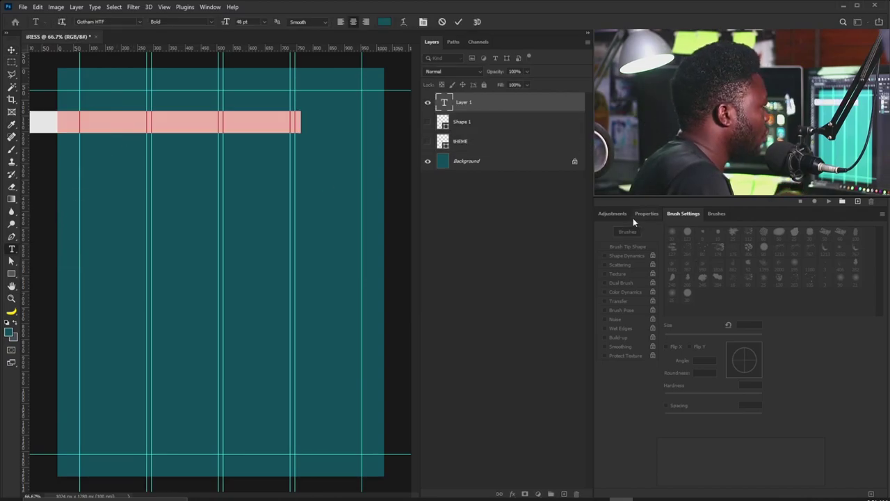
pyautogui.click(645, 215)
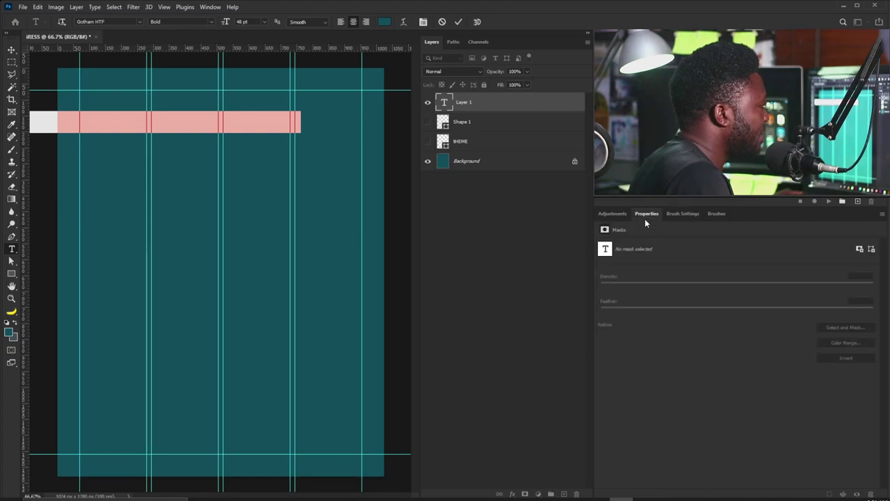
pyautogui.click(676, 360)
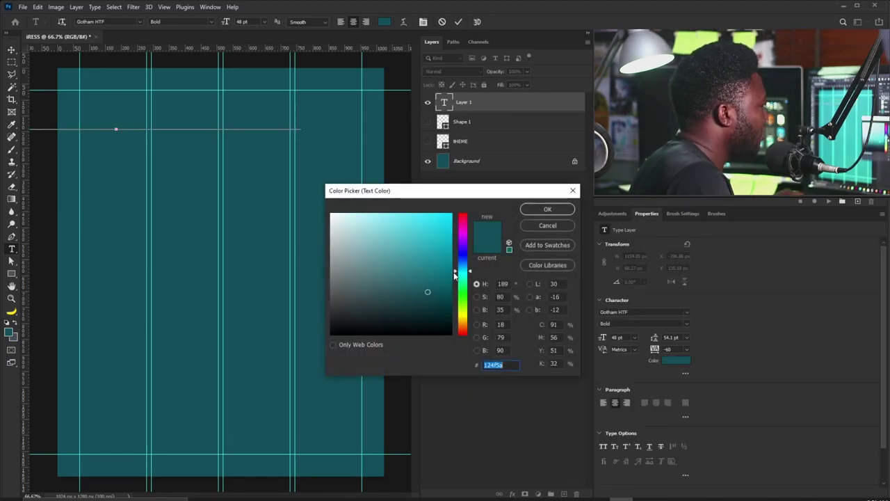
pyautogui.write('ffffff')
pyautogui.click(546, 208)
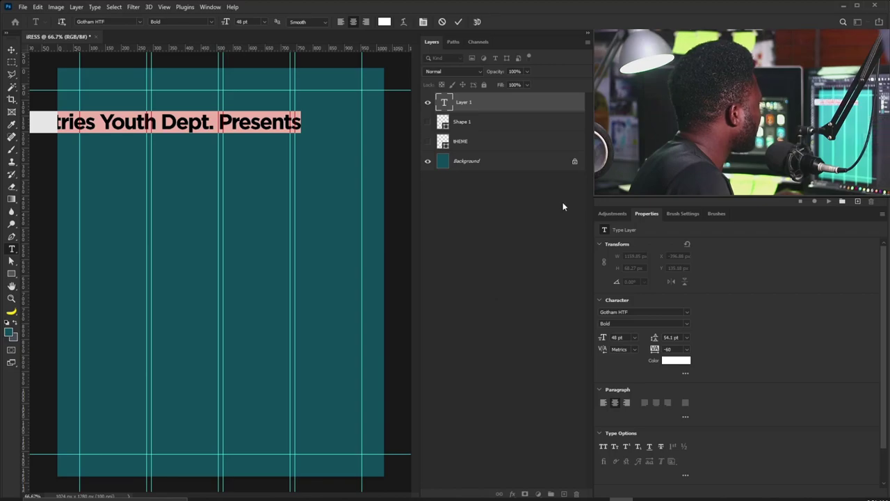
# Move the heading to the top-left margin and scale it down to fit.
pyautogui.click(14, 55)
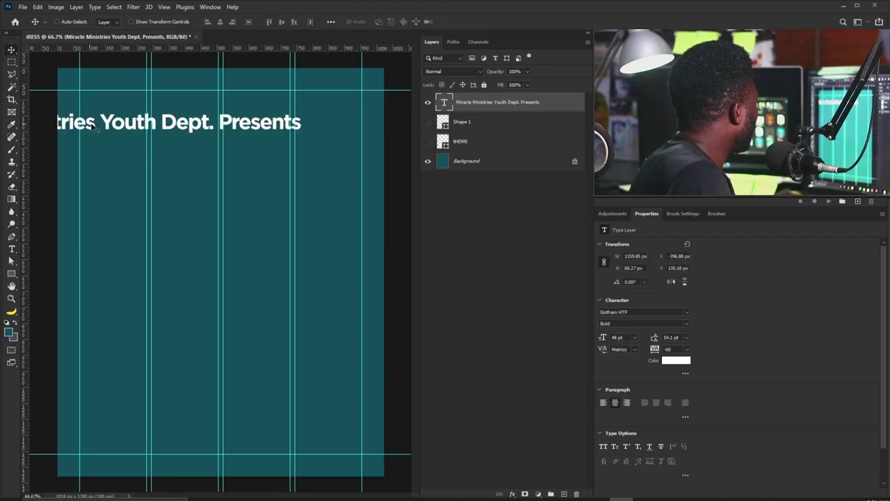
pyautogui.moveTo(67, 120); pyautogui.dragTo(231, 145)
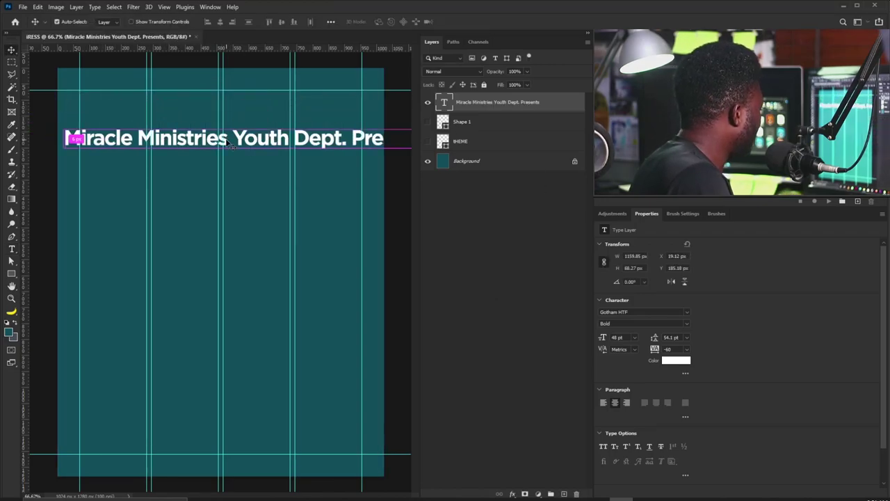
pyautogui.hotkey('ctrl', 't')
pyautogui.moveTo(64, 129); pyautogui.dragTo(116, 97)
pyautogui.press('Return')
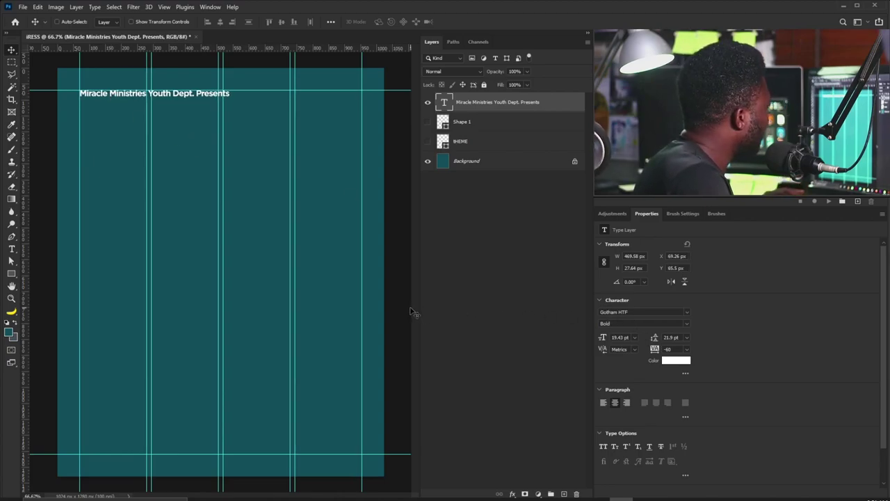
# Make the heading all caps with 0 tracking and shrink it inside the margin.
pyautogui.click(603, 446)
pyautogui.moveTo(103, 99); pyautogui.dragTo(116, 102)
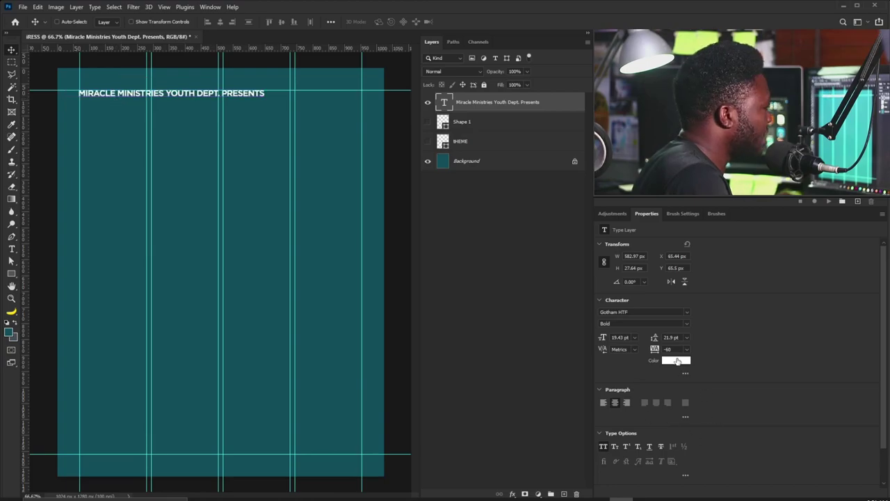
pyautogui.click(665, 349)
pyautogui.write('0')
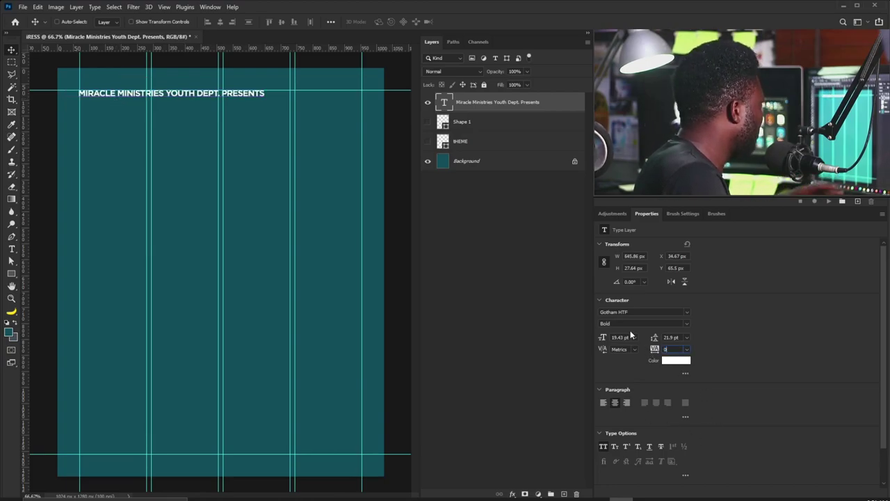
pyautogui.press('Return')
pyautogui.hotkey('ctrl', 't')
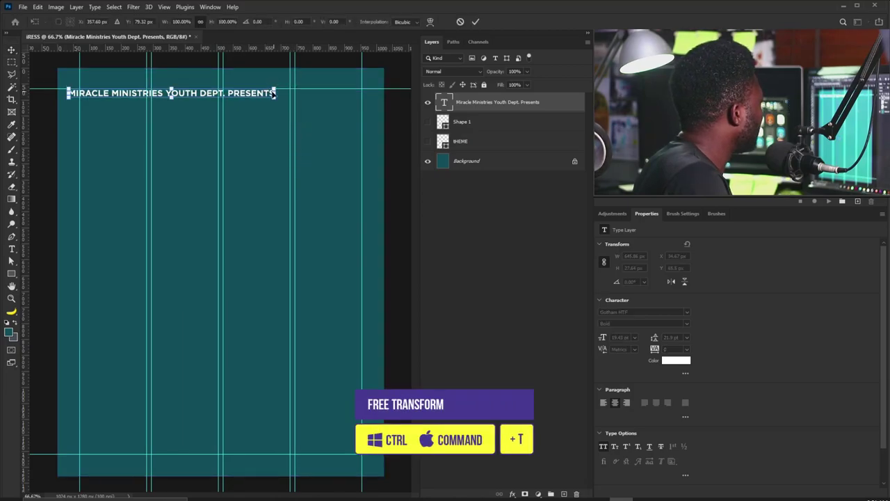
pyautogui.moveTo(264, 98); pyautogui.dragTo(191, 92)
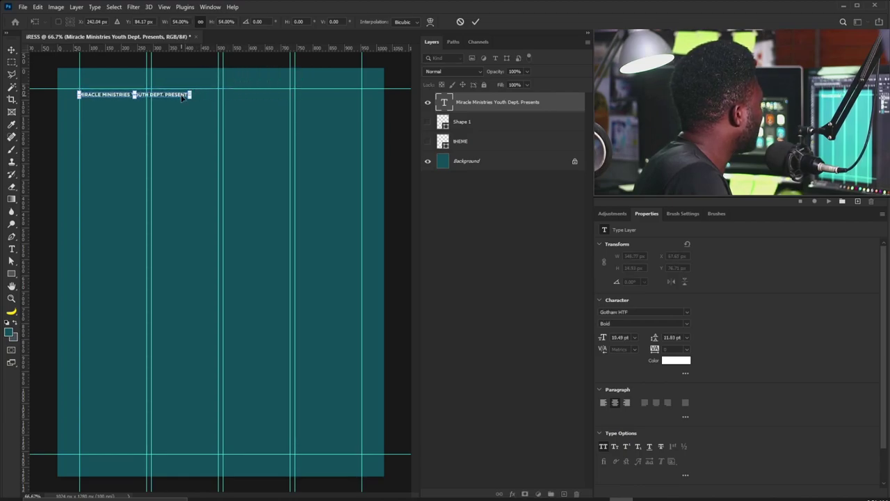
pyautogui.press('Return')
# Change the heading's font weight to Book, then to Medium.
pyautogui.click(685, 326)
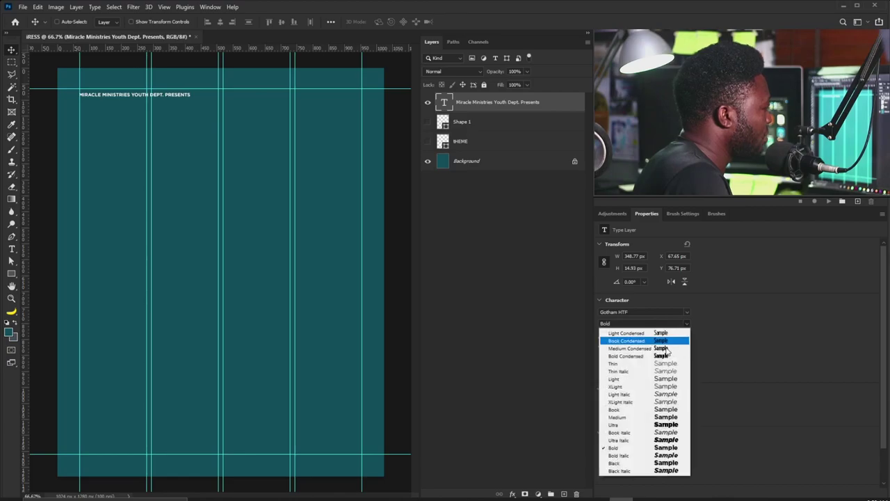
pyautogui.click(659, 410)
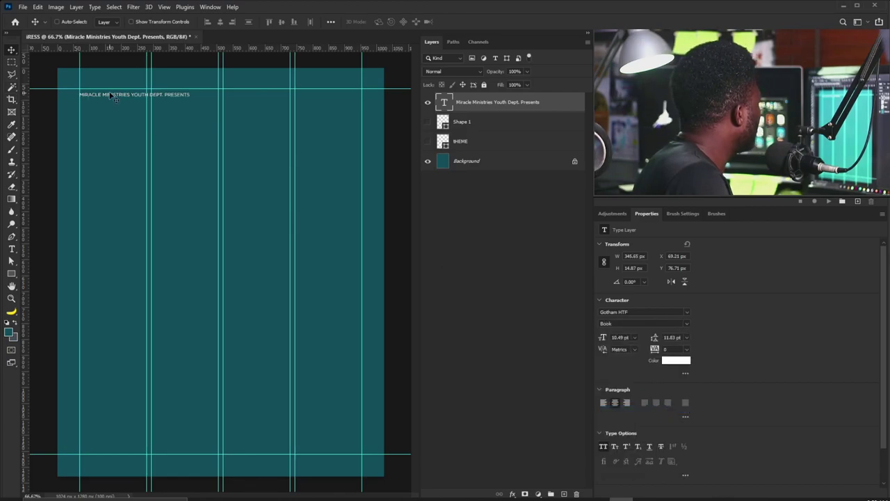
pyautogui.moveTo(110, 95); pyautogui.dragTo(111, 93)
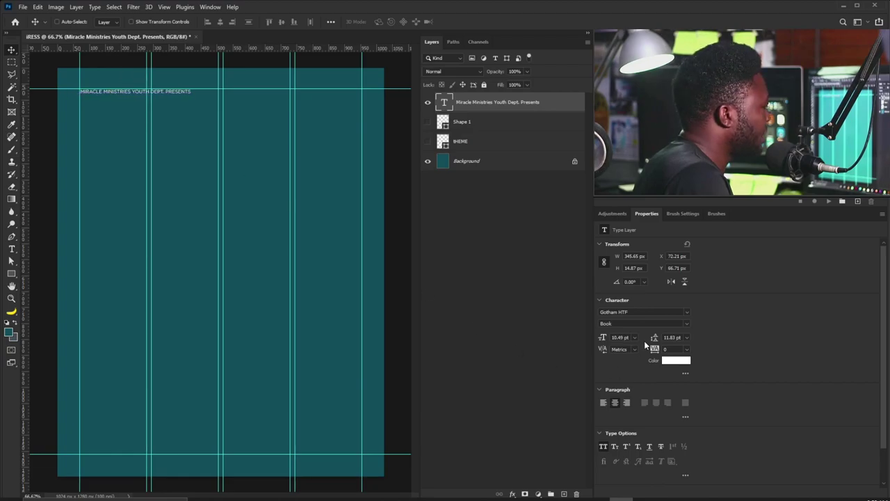
pyautogui.click(686, 327)
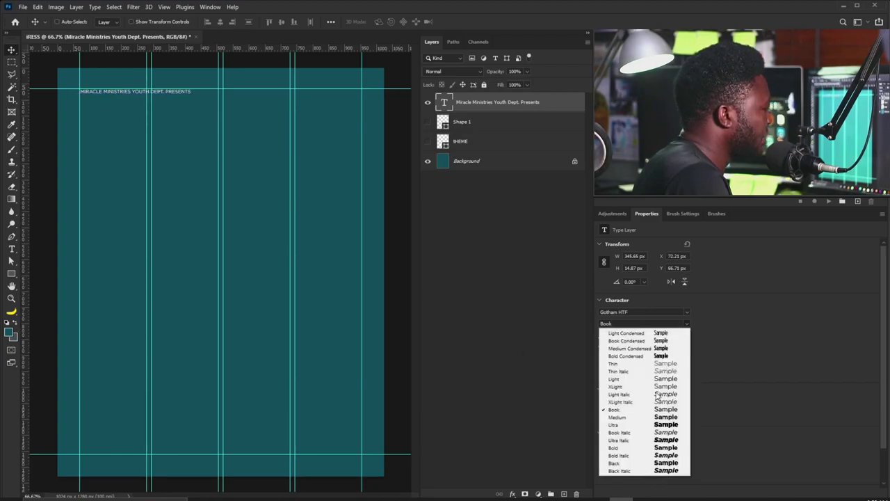
pyautogui.click(656, 421)
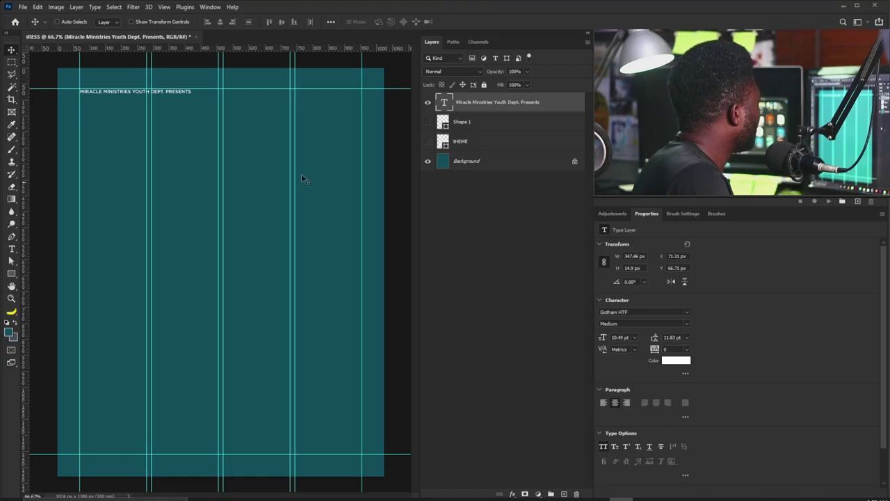
# Enlarge the heading slightly and reduce the word PRESENTS to 9 pt.
pyautogui.press('ctrl')
pyautogui.hotkey('ctrl', 't')
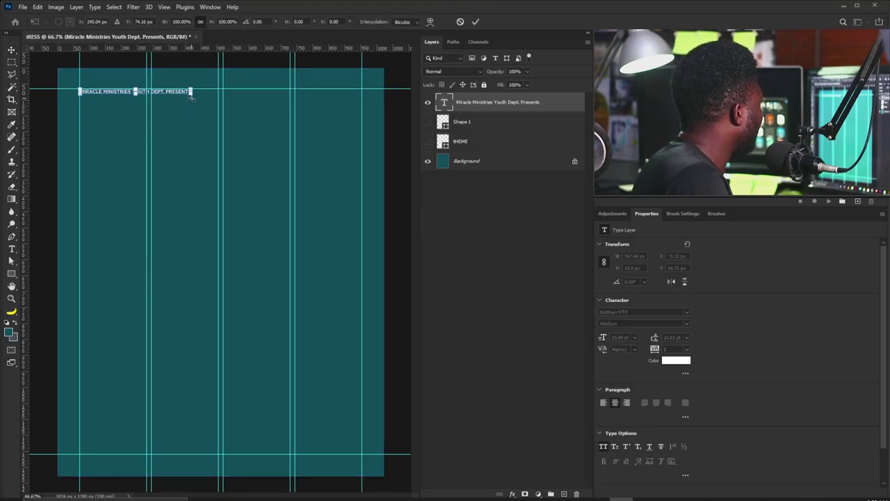
pyautogui.moveTo(192, 91); pyautogui.dragTo(216, 92)
pyautogui.press('Return')
pyautogui.doubleClick(183, 91)
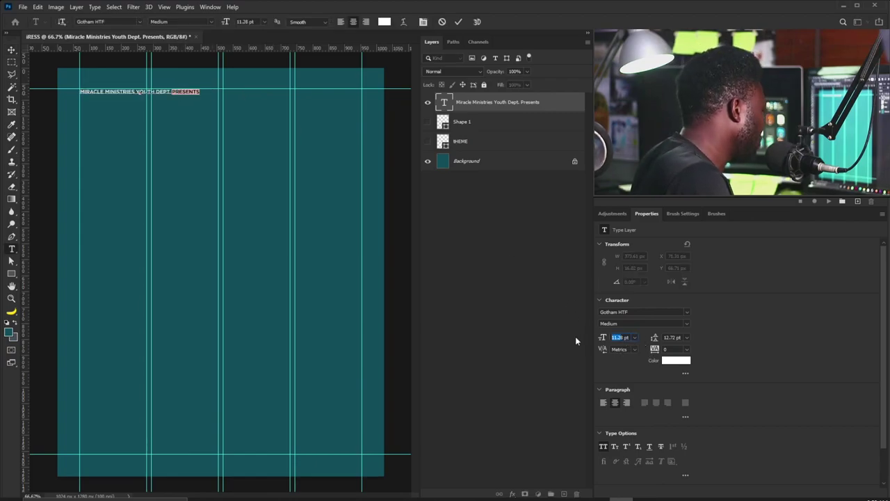
pyautogui.press('Down')
pyautogui.press('Down')
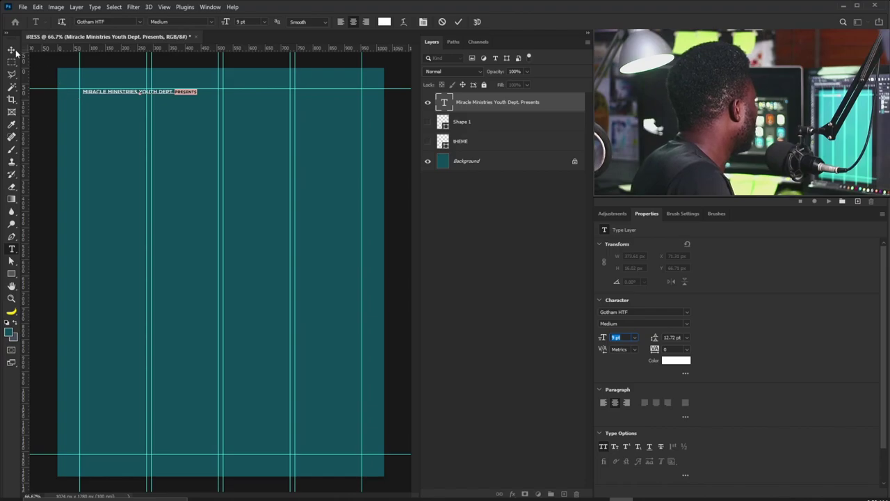
pyautogui.click(11, 50)
pyautogui.moveTo(115, 102); pyautogui.dragTo(109, 102)
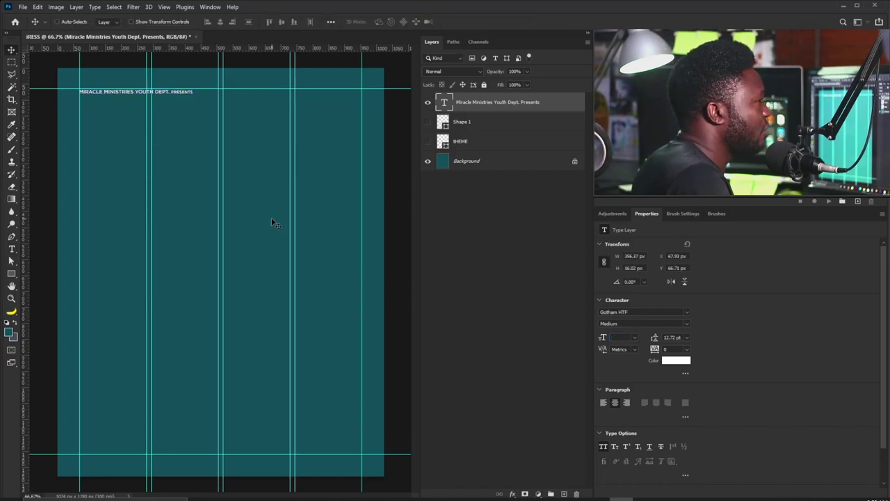
# Scale the header to about 125% and apply 200 tracking.
pyautogui.press('ctrl')
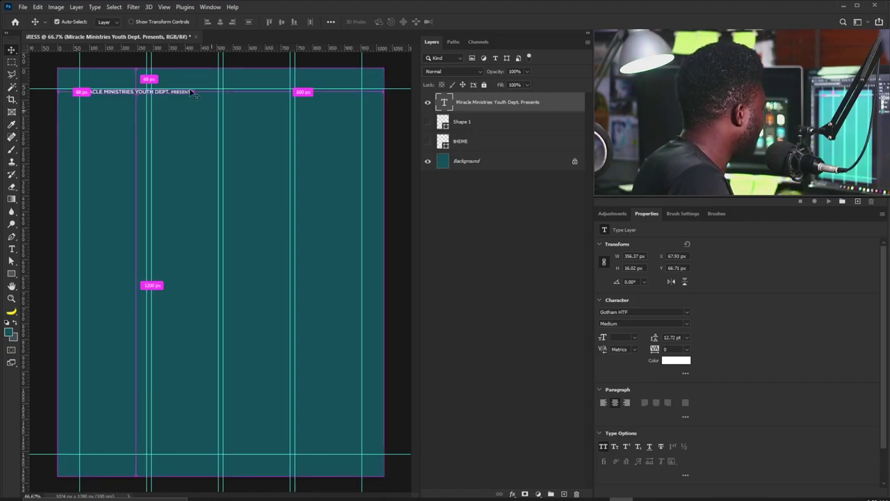
pyautogui.hotkey('ctrl', 't')
pyautogui.moveTo(194, 98); pyautogui.dragTo(216, 103)
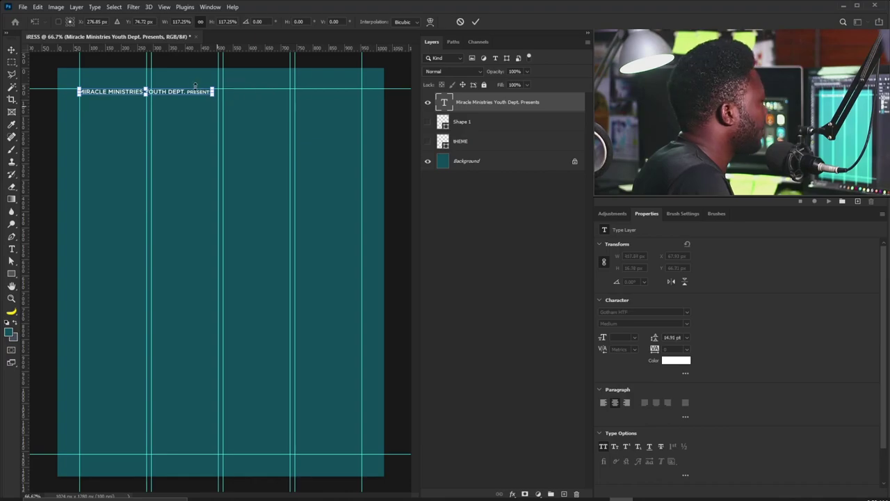
pyautogui.press('Return')
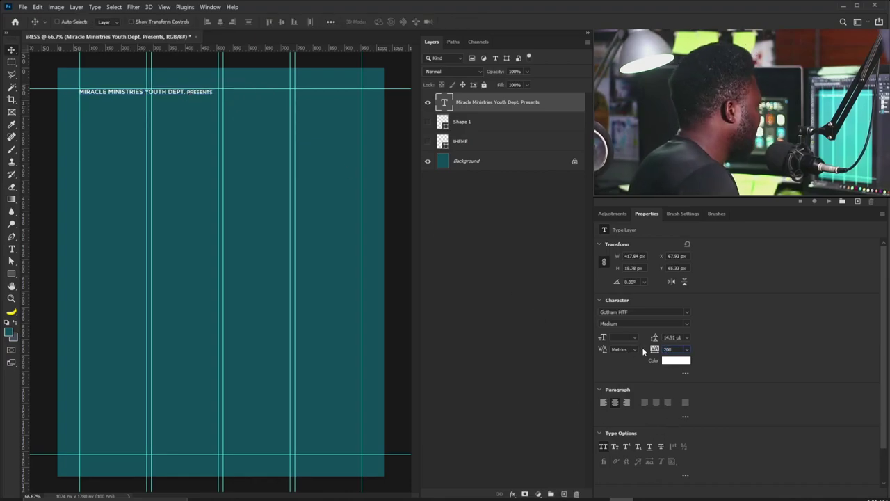
pyautogui.press('Return')
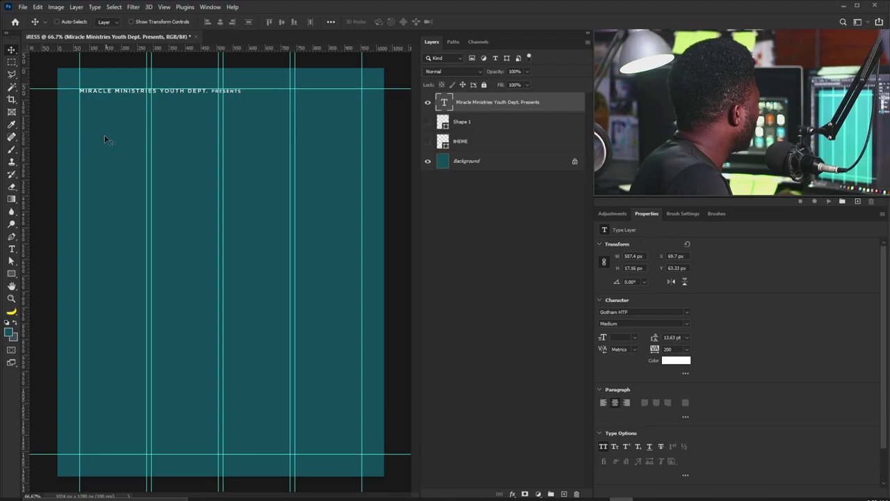
# Draw a white 210 px square below the header at left and nudge it into place.
pyautogui.click(11, 274)
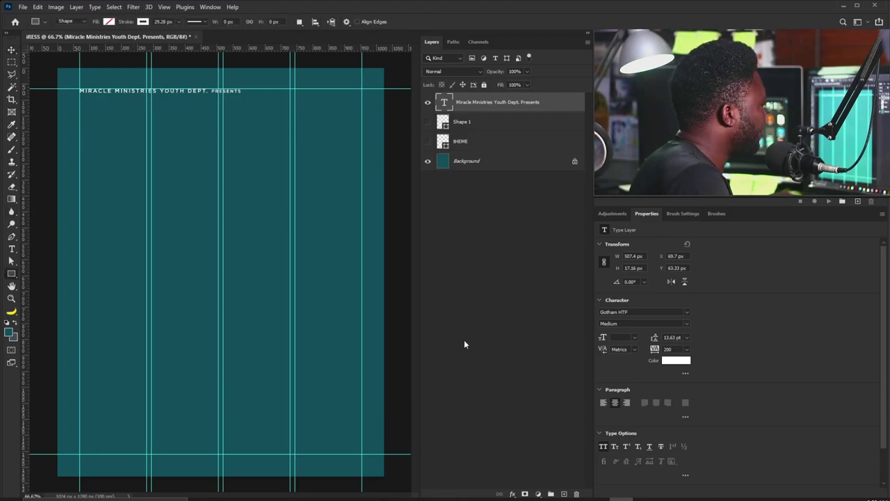
pyautogui.moveTo(100, 118); pyautogui.dragTo(147, 165)
pyautogui.press('v')
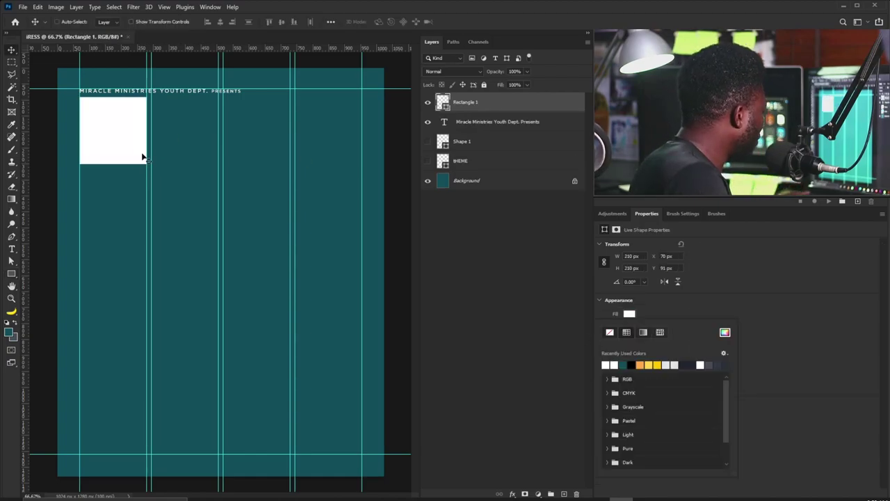
pyautogui.click(142, 157)
pyautogui.moveTo(116, 133); pyautogui.dragTo(116, 139)
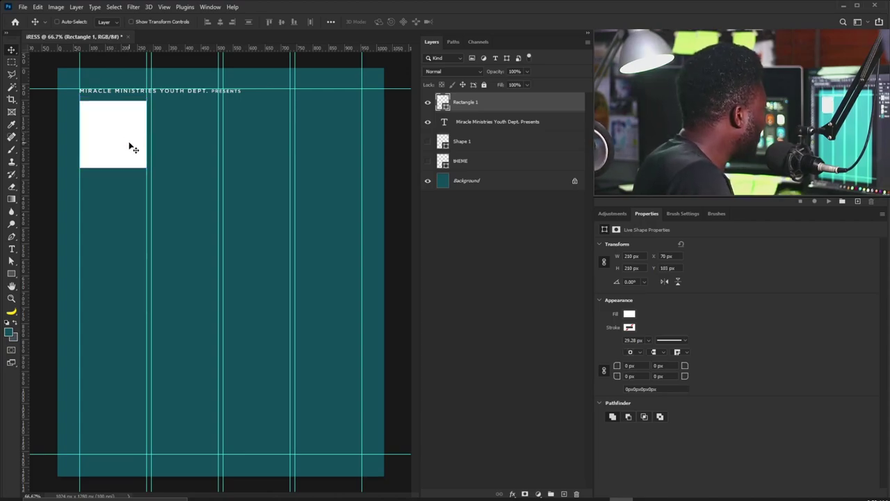
pyautogui.press('Up')
pyautogui.press('Up')
pyautogui.press('Up')
pyautogui.press('Up')
pyautogui.press('ctrl')
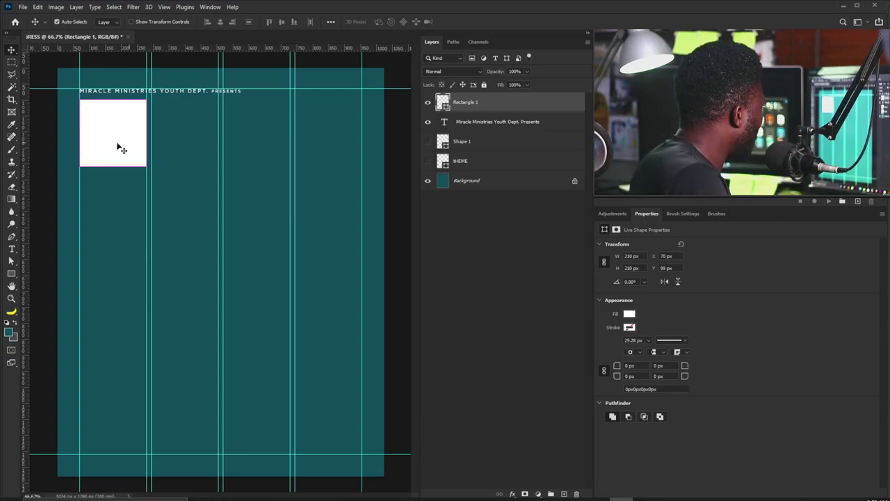
# Duplicate the square twice, line the copies up to its right, and group all three.
pyautogui.hotkey('ctrl', 'j')
pyautogui.moveTo(117, 146); pyautogui.dragTo(185, 149)
pyautogui.press('Left')
pyautogui.press('Left')
pyautogui.press('Left')
pyautogui.press('Left')
pyautogui.press('Left')
pyautogui.press('Left')
pyautogui.press('Left')
pyautogui.press('Left')
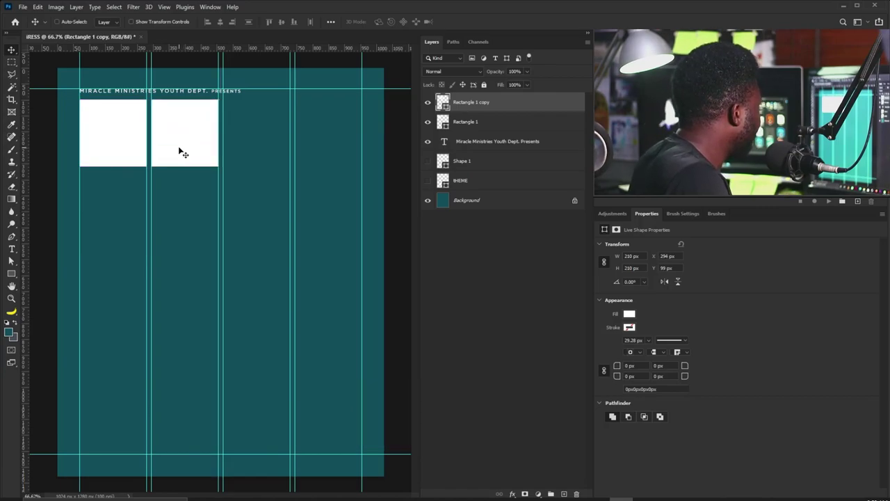
pyautogui.press('ctrl')
pyautogui.moveTo(167, 148); pyautogui.dragTo(239, 154)
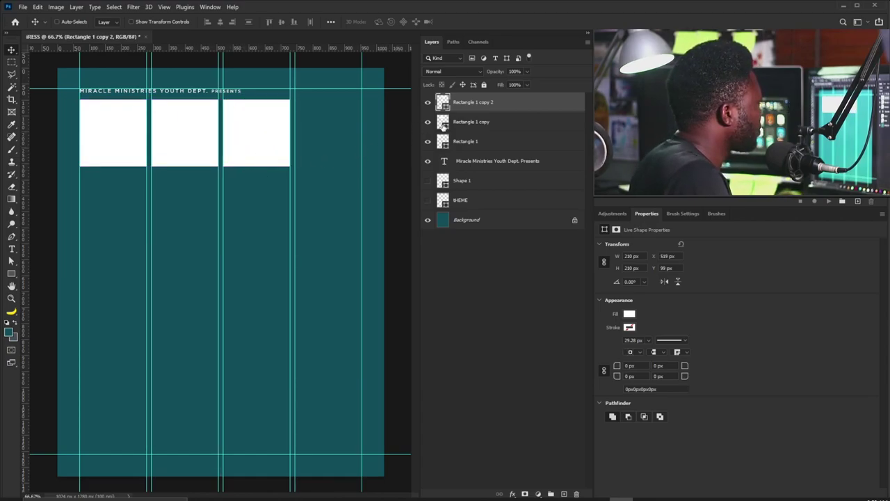
pyautogui.keyDown('shift'); pyautogui.click(473, 141); pyautogui.keyUp('shift')
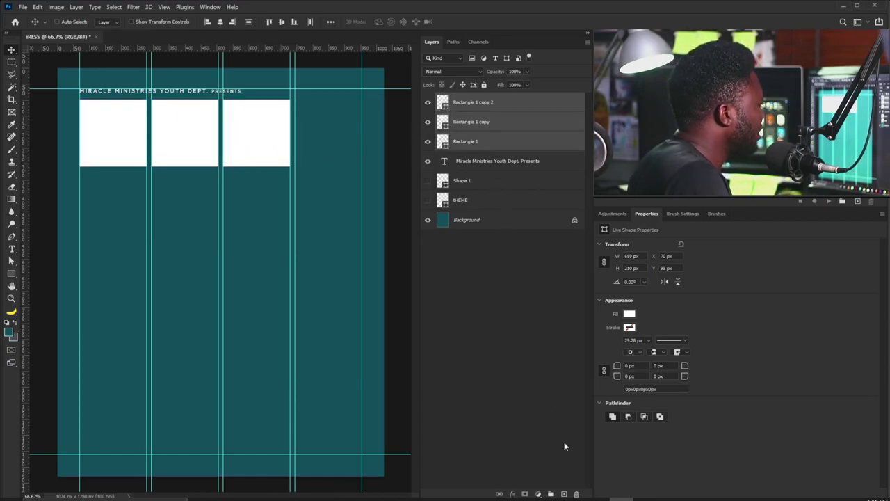
pyautogui.click(550, 494)
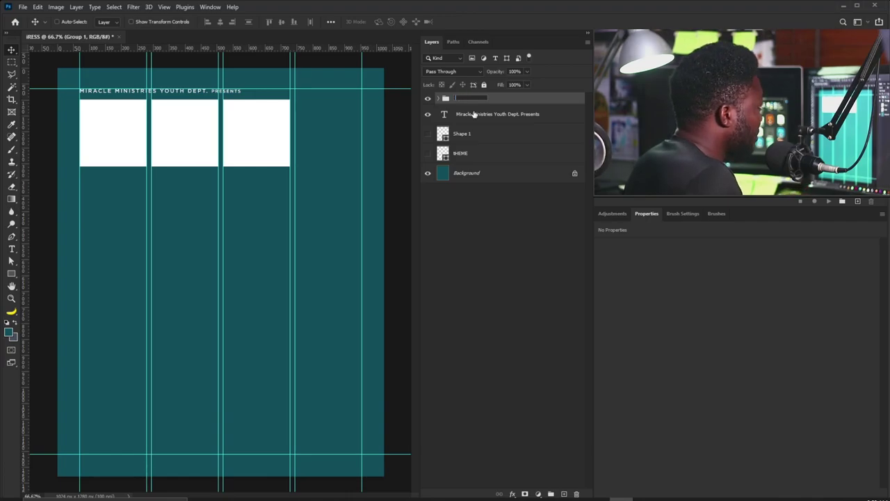
# Rename Group 1 in the Layers panel to MINISTERS.
pyautogui.write('MINISTE')
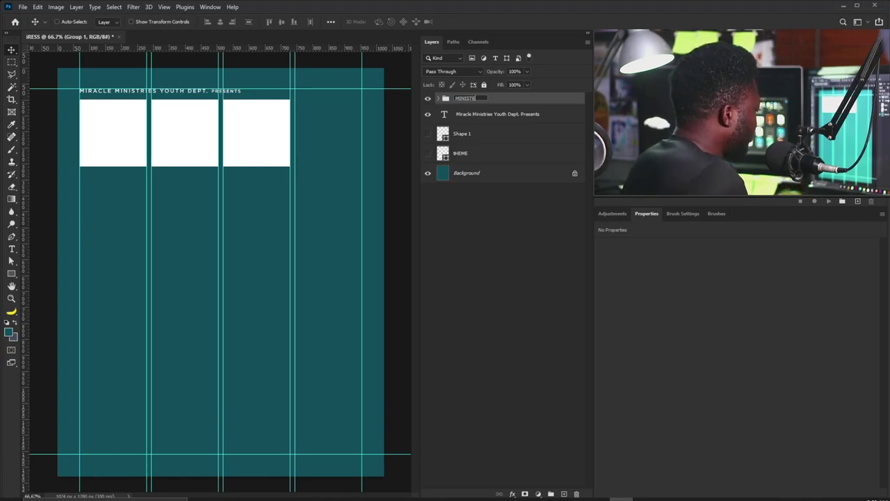
pyautogui.write('RS')
pyautogui.press('Return')
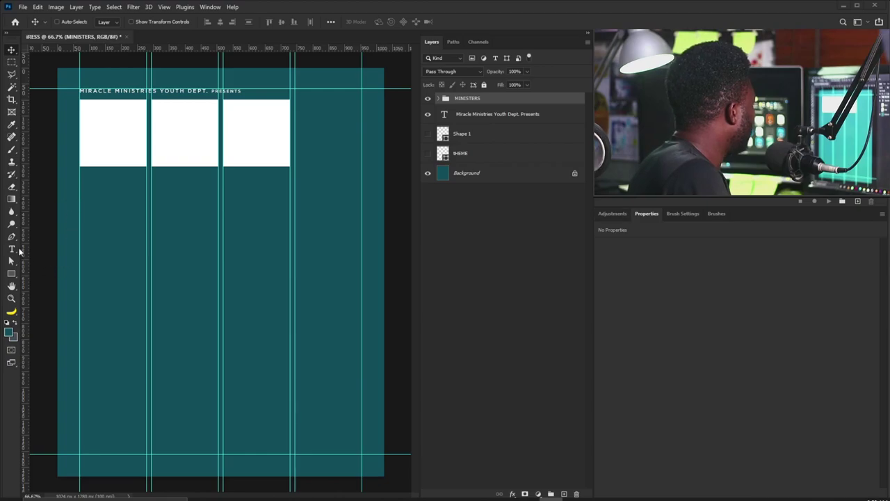
# Paste YOUTH CONFERENCE as new text mid-page and enlarge it to about 330%.
pyautogui.click(11, 249)
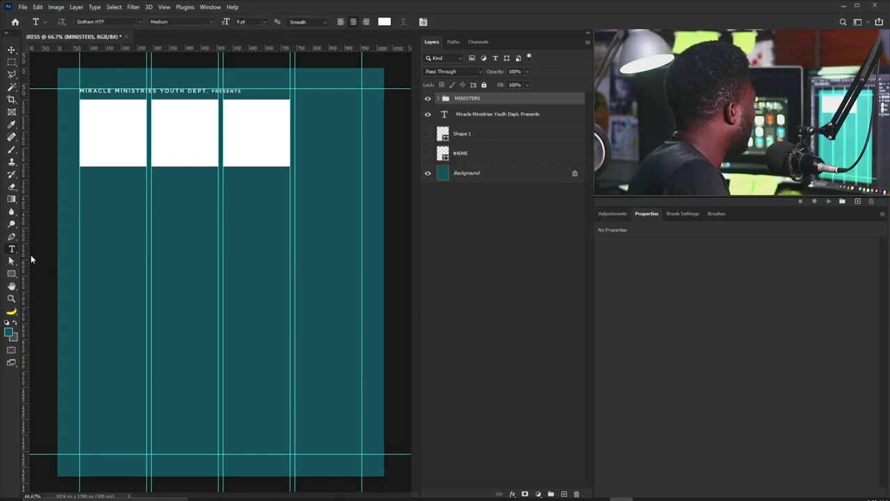
pyautogui.click(273, 232)
pyautogui.write('YOUTH CONFERENCE')
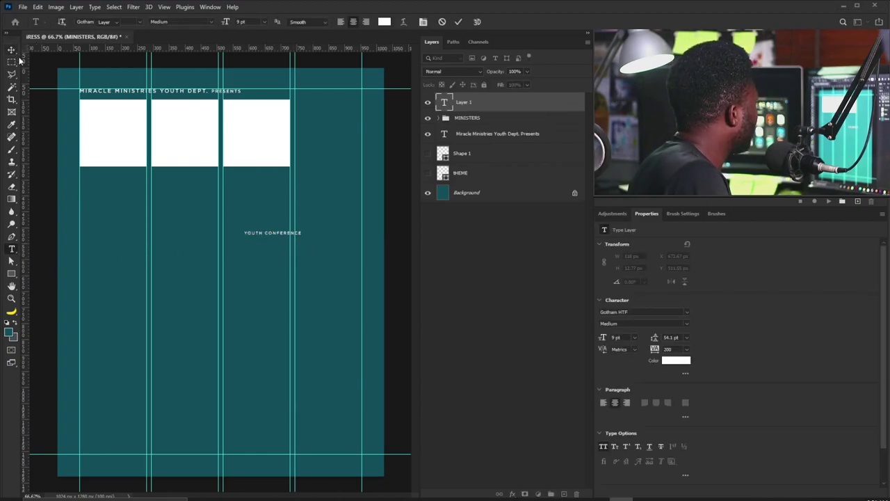
pyautogui.click(11, 49)
pyautogui.hotkey('ctrl', 't')
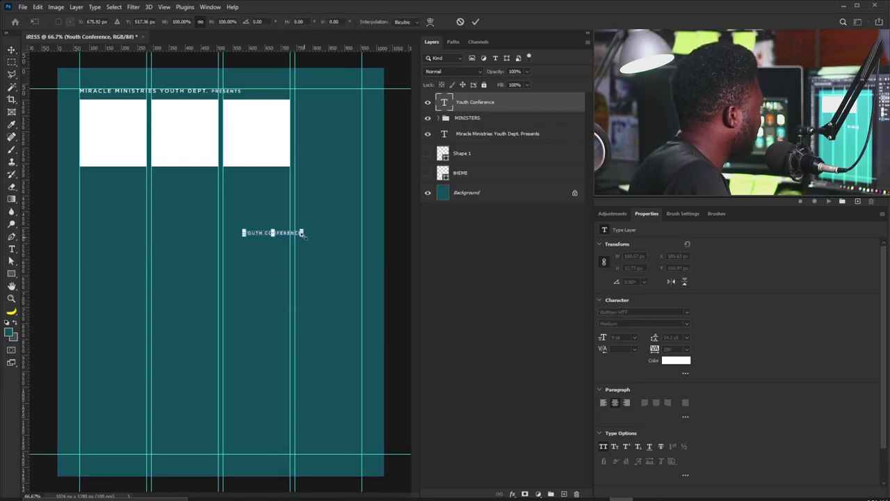
pyautogui.moveTo(303, 233); pyautogui.dragTo(386, 278)
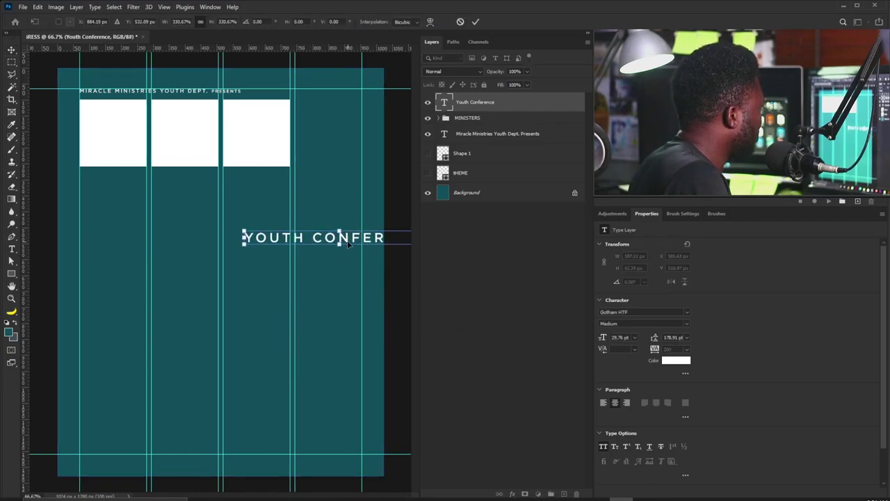
pyautogui.press('Return')
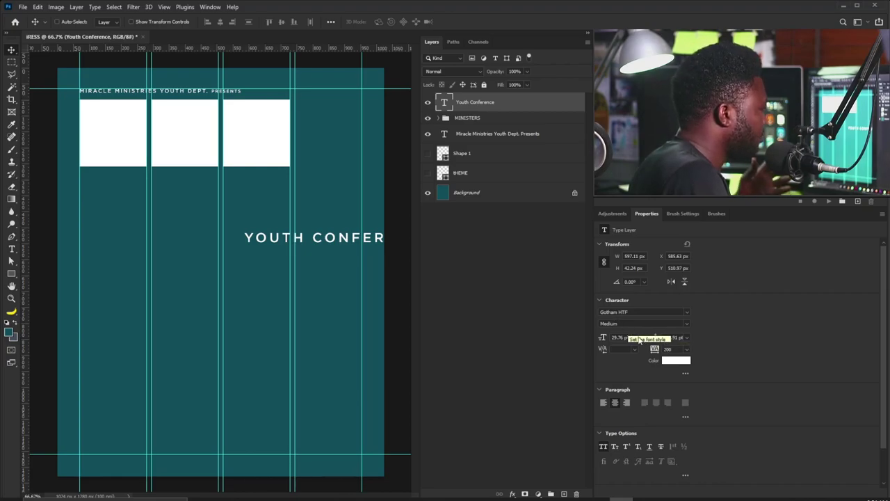
# Set the title's tracking to 0, turn off all caps, shift it left, and make it Bold.
pyautogui.click(655, 349)
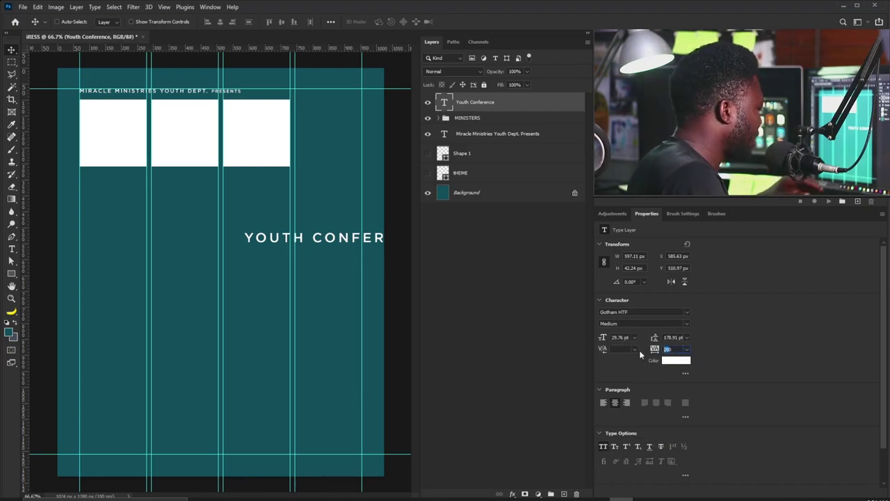
pyautogui.write('0')
pyautogui.press('Return')
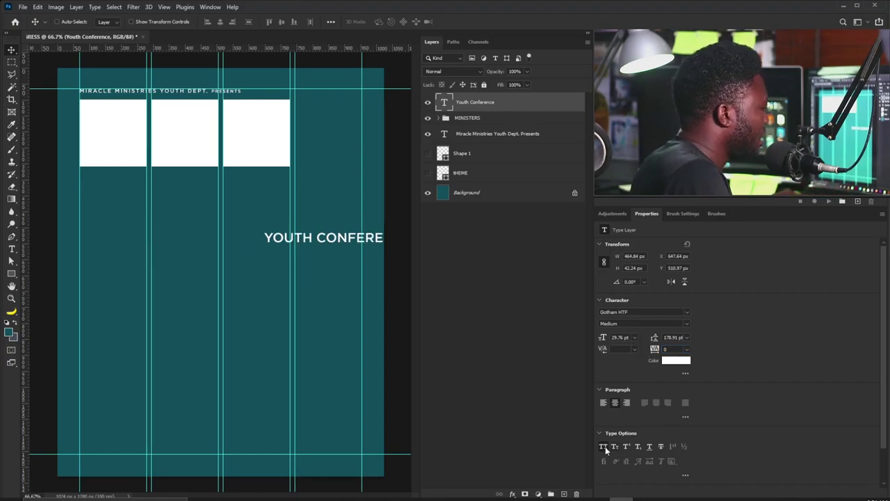
pyautogui.click(603, 446)
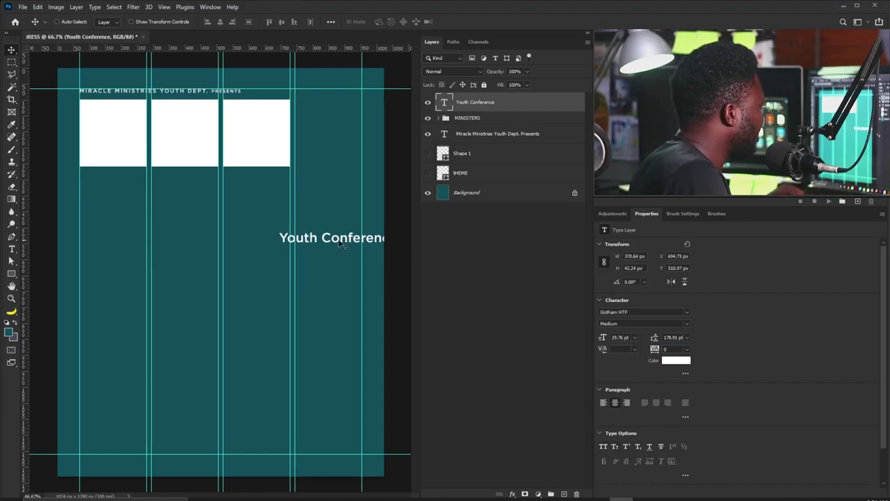
pyautogui.moveTo(342, 245); pyautogui.dragTo(284, 241)
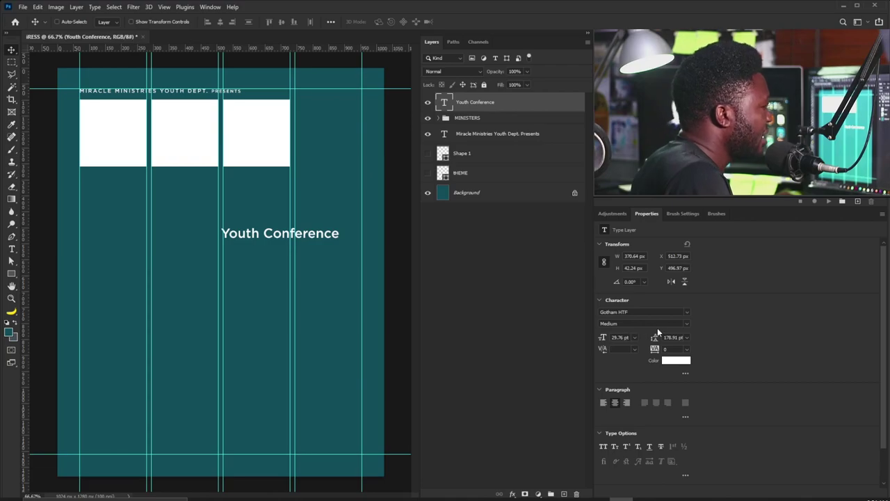
pyautogui.click(682, 323)
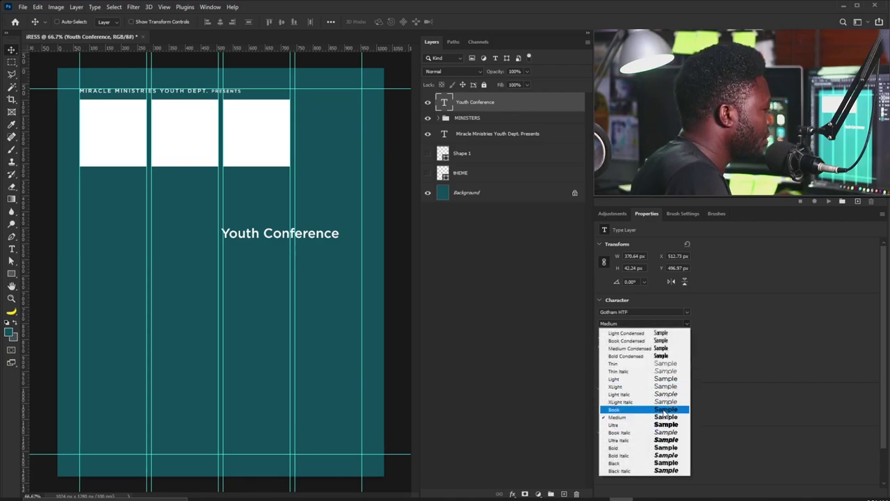
pyautogui.click(664, 447)
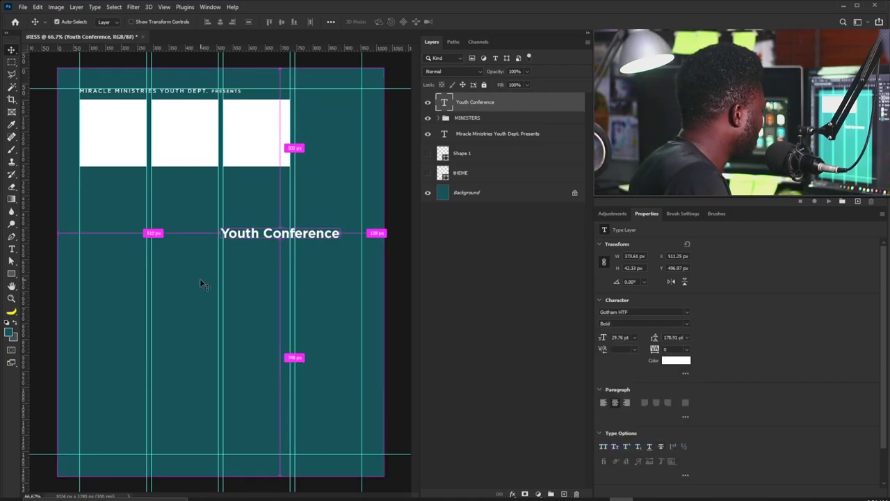
# Enlarge the title about 192% and split it into right-aligned Youth / Conference lines.
pyautogui.hotkey('ctrl', 't')
pyautogui.moveTo(221, 240); pyautogui.dragTo(110, 252)
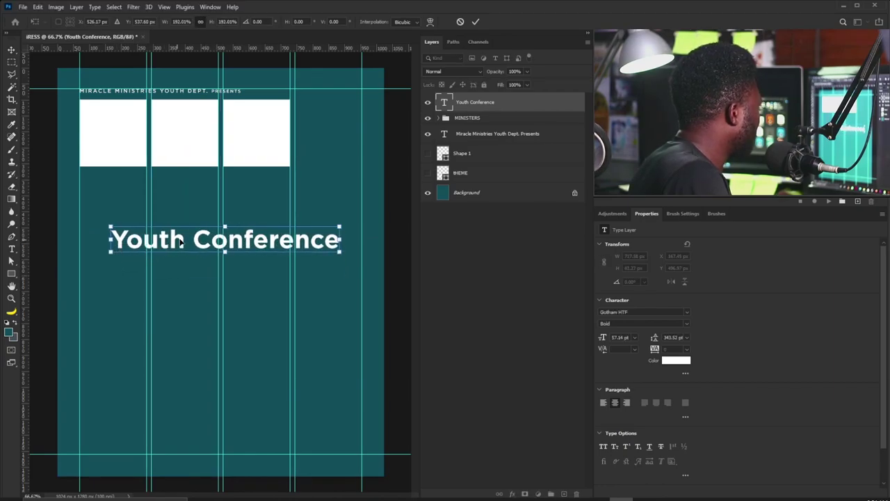
pyautogui.press('Return')
pyautogui.doubleClick(194, 244)
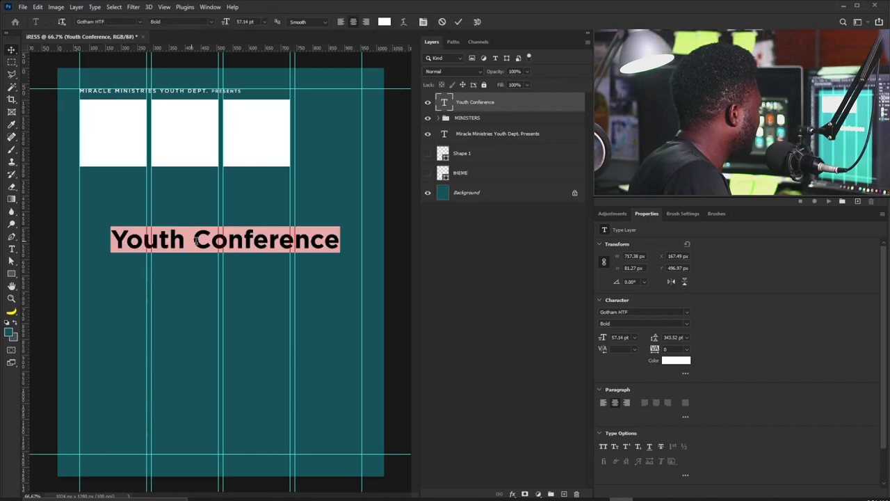
pyautogui.click(194, 242)
pyautogui.press('Return')
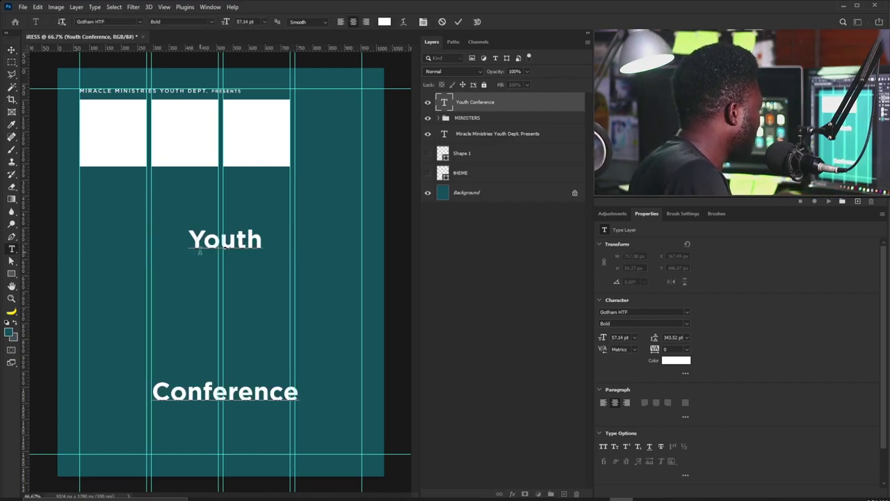
pyautogui.hotkey('ctrl', 'a')
pyautogui.click(364, 23)
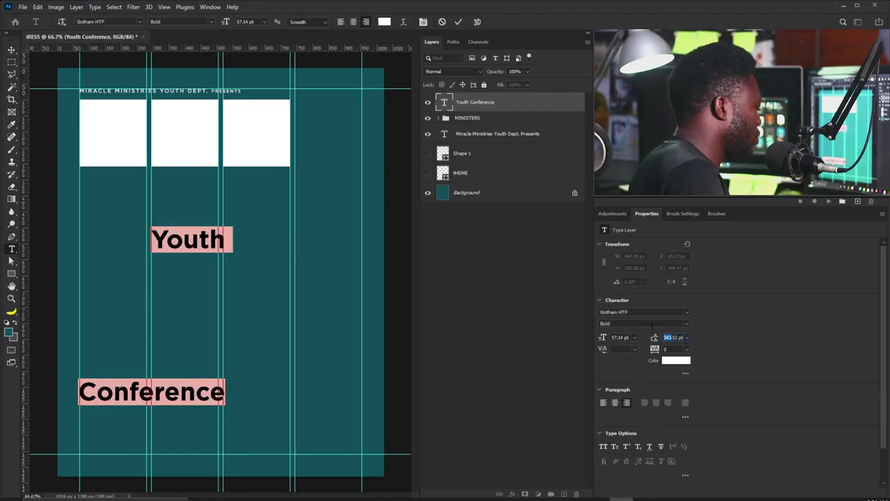
# Give the heading 54 pt leading and tracking of -50, stepped up to -60.
pyautogui.write('54')
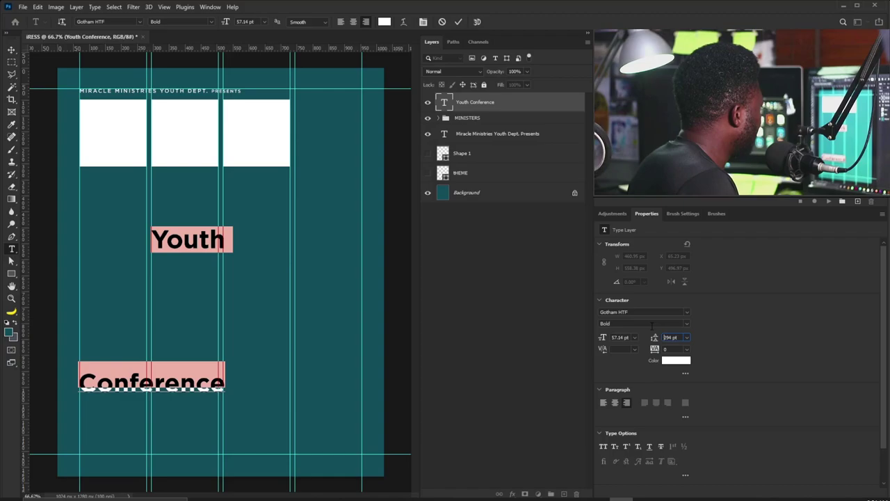
pyautogui.press('Return')
pyautogui.press('Tab')
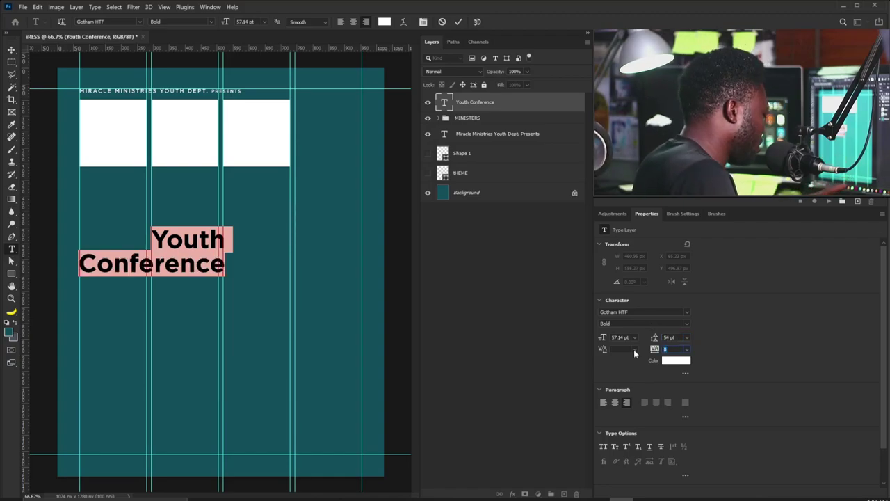
pyautogui.write('-50')
pyautogui.press('Return')
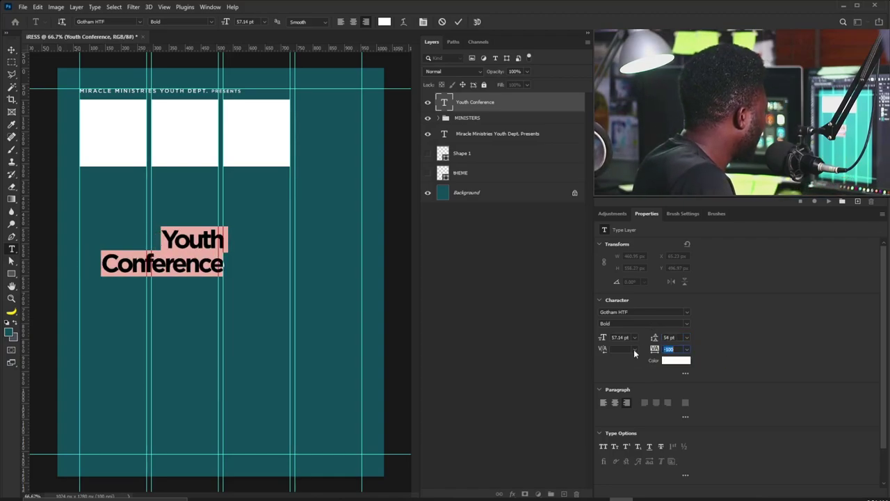
pyautogui.press('Up')
pyautogui.press('Up')
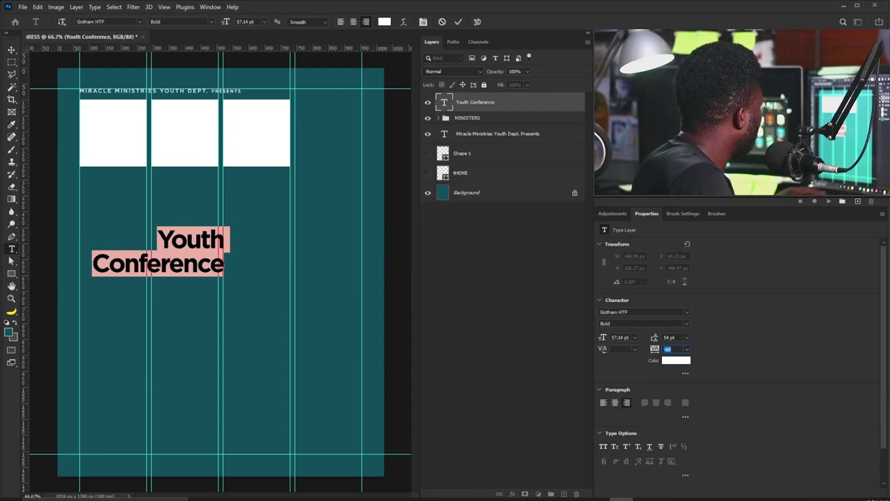
pyautogui.click(11, 52)
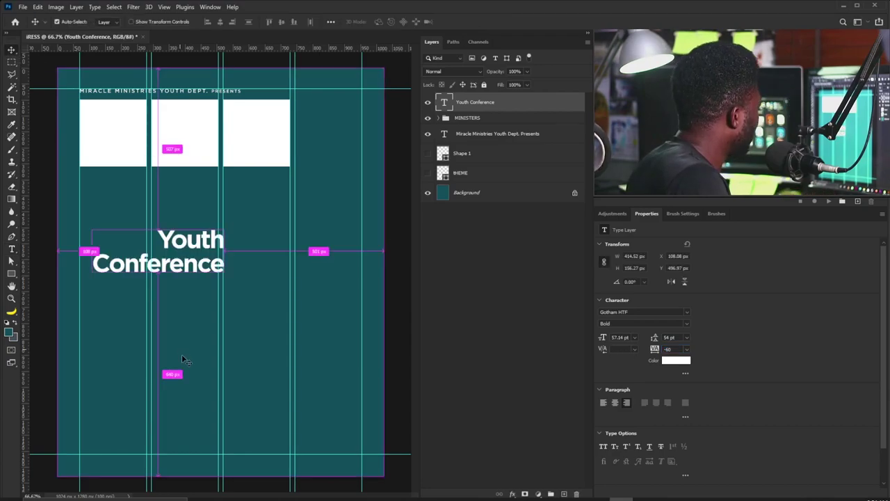
pyautogui.hotkey('ctrl', 't')
# Shrink the Youth Conference heading and move it right of the white blocks.
pyautogui.moveTo(92, 278); pyautogui.dragTo(153, 254)
pyautogui.moveTo(207, 244); pyautogui.dragTo(336, 154)
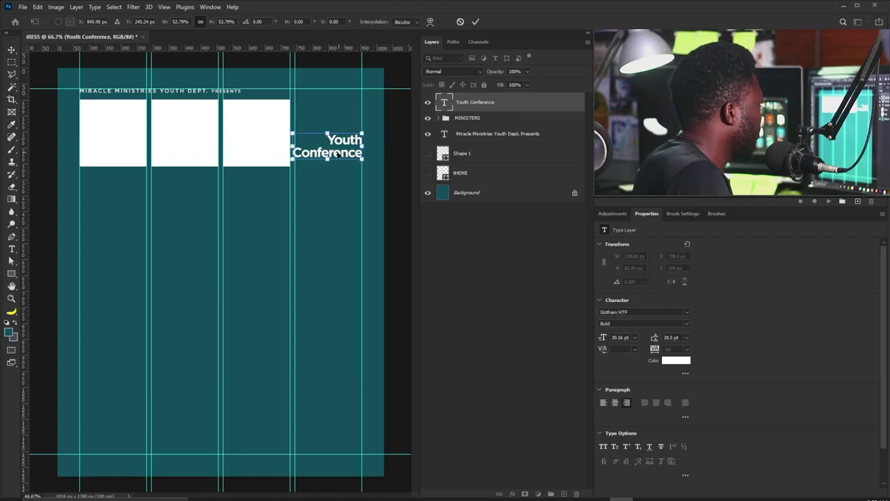
pyautogui.moveTo(287, 167); pyautogui.dragTo(360, 162)
pyautogui.press('Return')
pyautogui.press('Return')
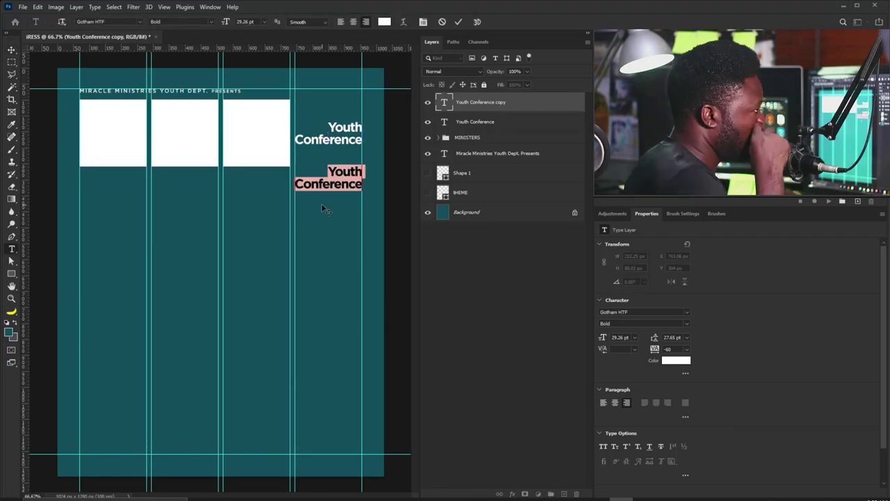
# Retype the duplicated heading text as Sept. 15-17.
pyautogui.write('sEP')
pyautogui.hotkey('ctrl', 'a')
pyautogui.write('S')
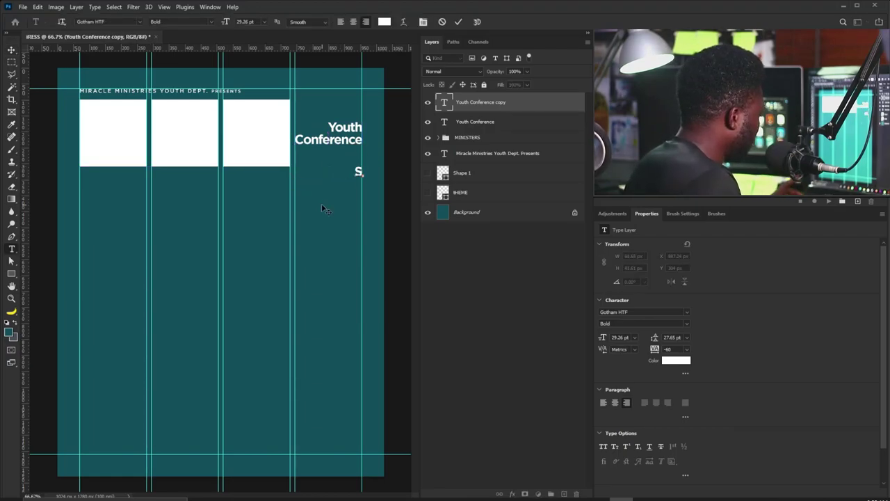
pyautogui.write('EP')
pyautogui.press('BackSpace')
pyautogui.press('BackSpace')
pyautogui.press('BackSpace')
pyautogui.write('Sept')
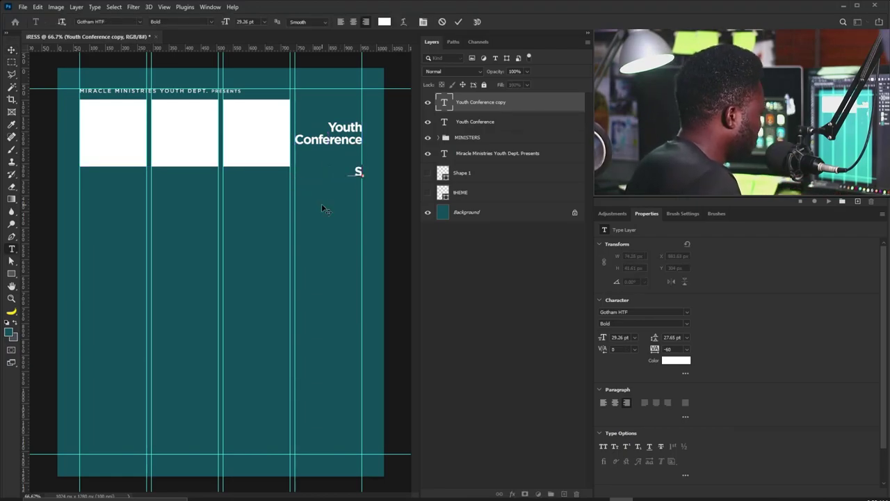
pyautogui.write('.')
pyautogui.press('BackSpace')
pyautogui.write('t.')
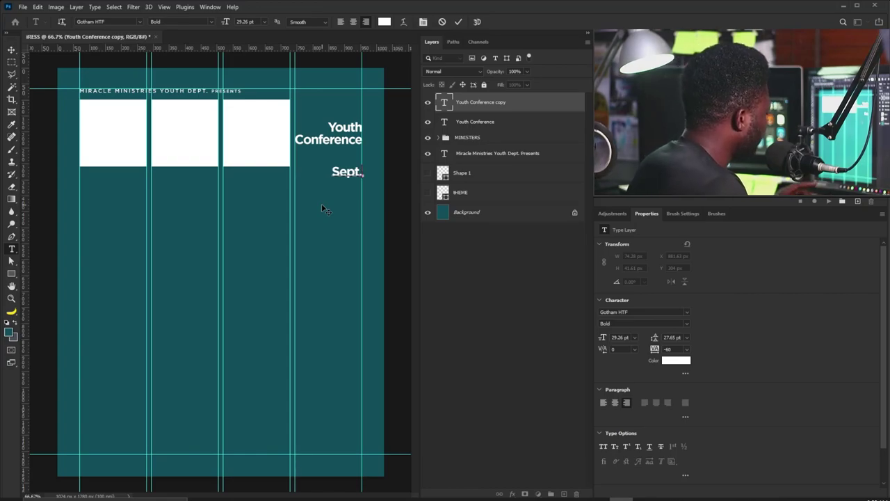
pyautogui.write(' 15-17')
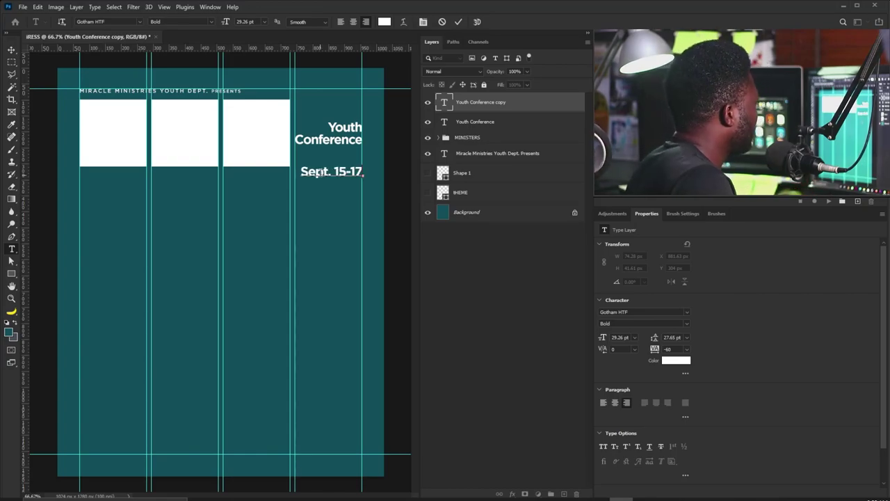
pyautogui.click(11, 50)
# Scale the date line to about 85% and position it just under Conference.
pyautogui.hotkey('ctrl', 't')
pyautogui.moveTo(300, 178); pyautogui.dragTo(355, 161)
pyautogui.press('Return')
pyautogui.hotkey('shift', 'Up')
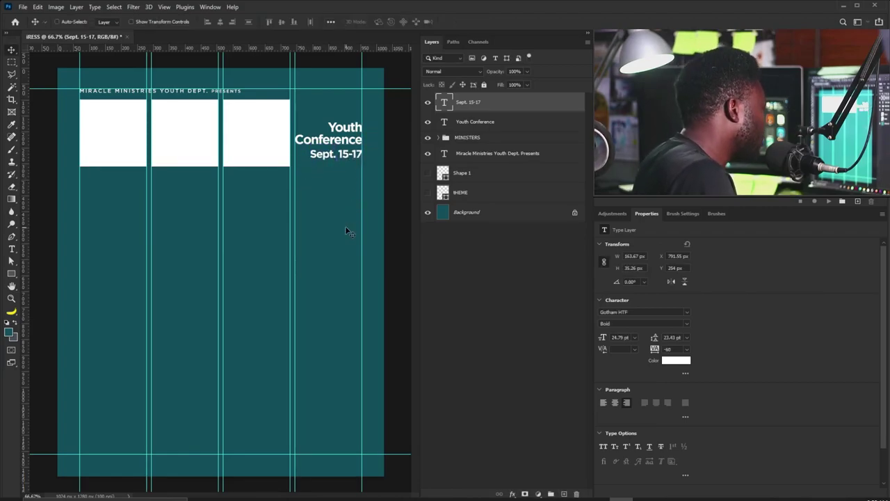
pyautogui.press('Down')
pyautogui.press('Down')
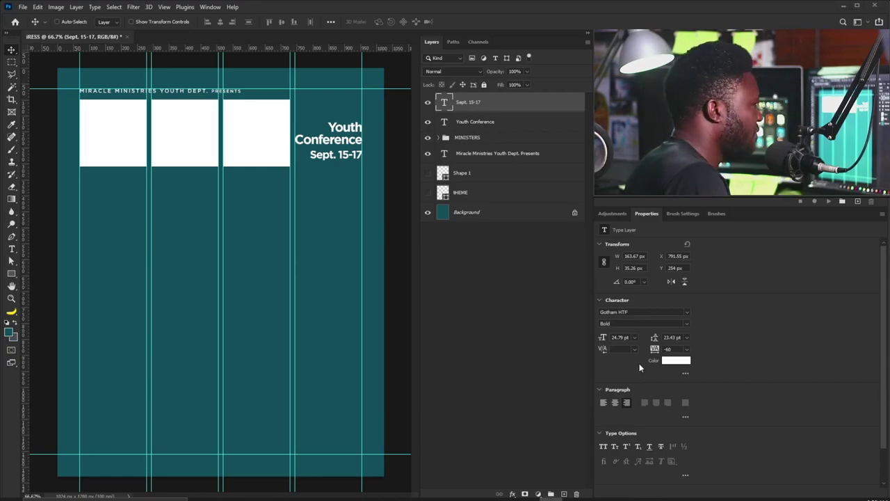
# Add the first speaker's name in white, enlarge it, and place it under the first block.
pyautogui.click(11, 249)
pyautogui.click(90, 193)
pyautogui.click(676, 360)
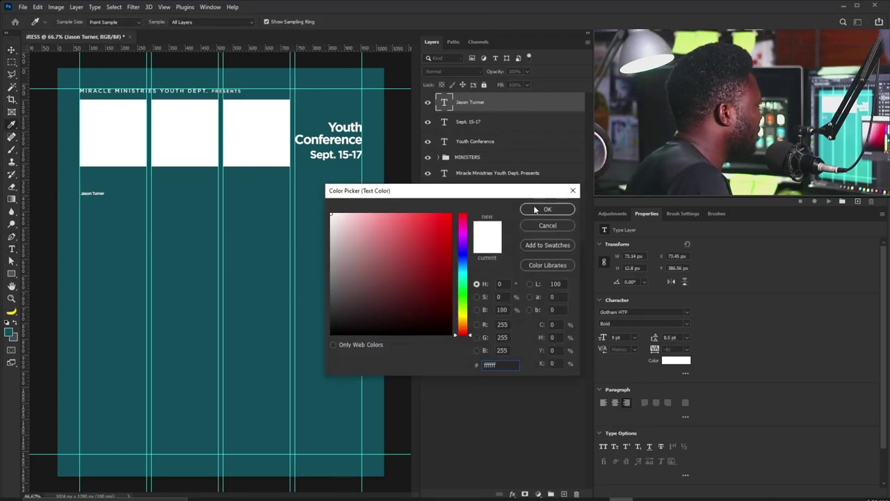
pyautogui.click(535, 209)
pyautogui.hotkey('ctrl', 't')
pyautogui.moveTo(104, 196); pyautogui.dragTo(136, 238)
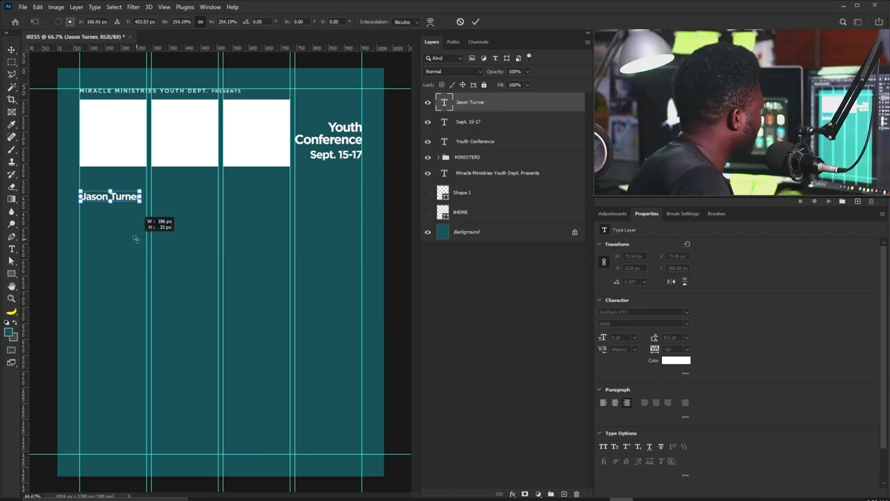
pyautogui.press('Return')
pyautogui.press('v')
pyautogui.moveTo(149, 192); pyautogui.dragTo(148, 178)
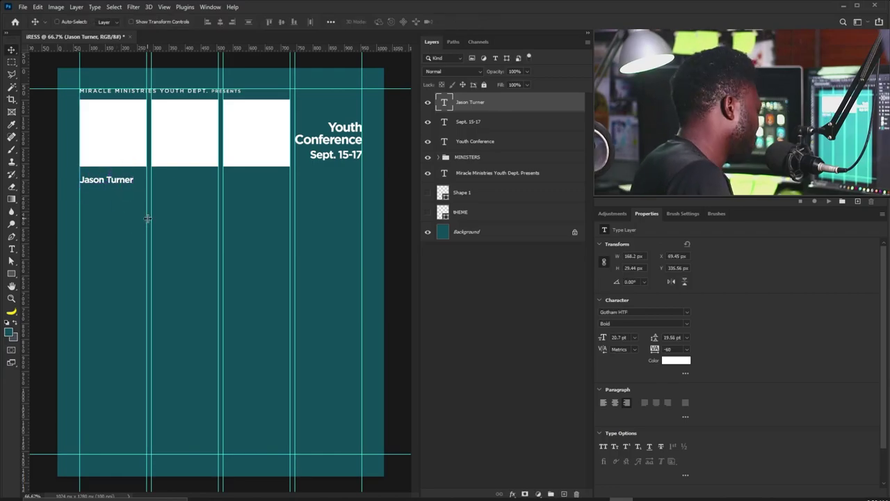
pyautogui.press('Up')
pyautogui.press('Up')
pyautogui.press('Up')
pyautogui.press('Up')
pyautogui.press('Up')
pyautogui.press('Up')
pyautogui.press('Up')
pyautogui.press('Up')
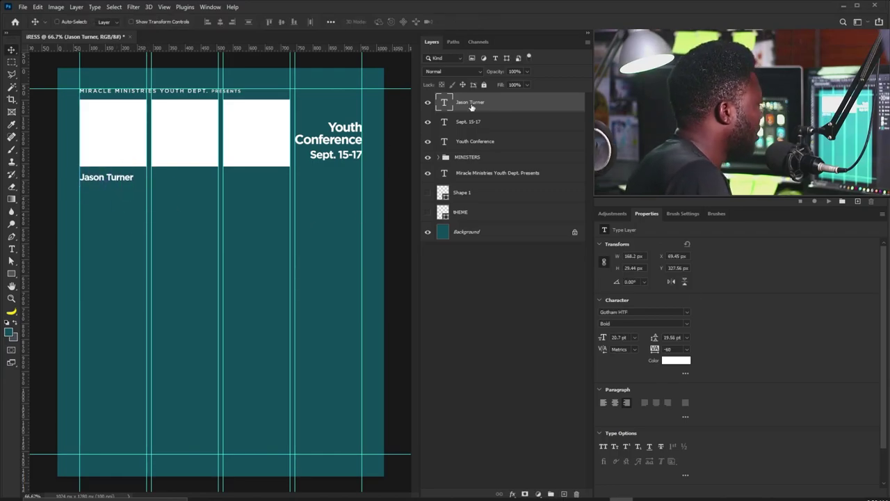
# Duplicate the name below, retype it as Elder, and set it to Gotham Book 17 pt.
pyautogui.moveTo(480, 103); pyautogui.dragTo(564, 494)
pyautogui.moveTo(101, 176); pyautogui.dragTo(101, 197)
pyautogui.doubleClick(100, 195)
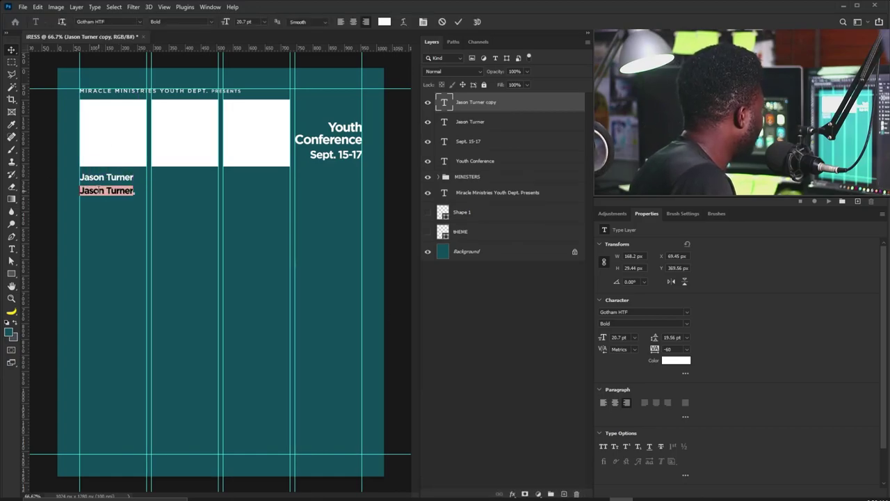
pyautogui.write('Elder')
pyautogui.hotkey('ctrl', 'Return')
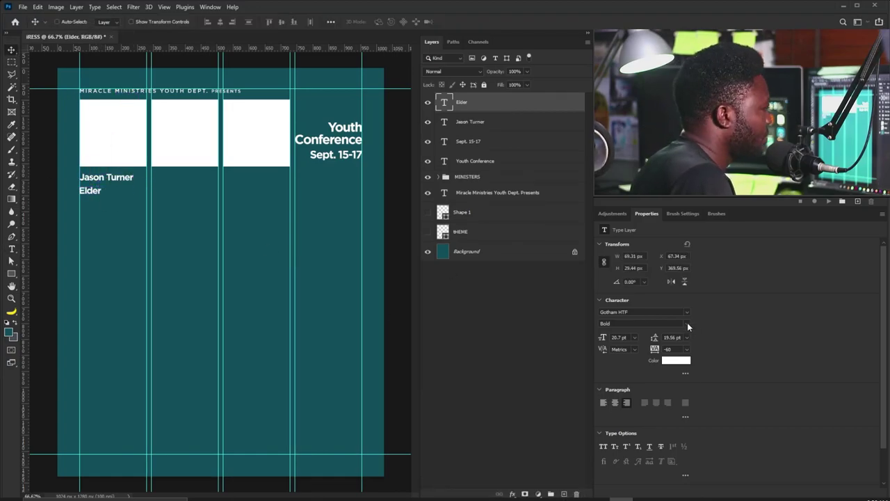
pyautogui.click(644, 324)
pyautogui.click(626, 411)
pyautogui.moveTo(101, 202); pyautogui.dragTo(100, 201)
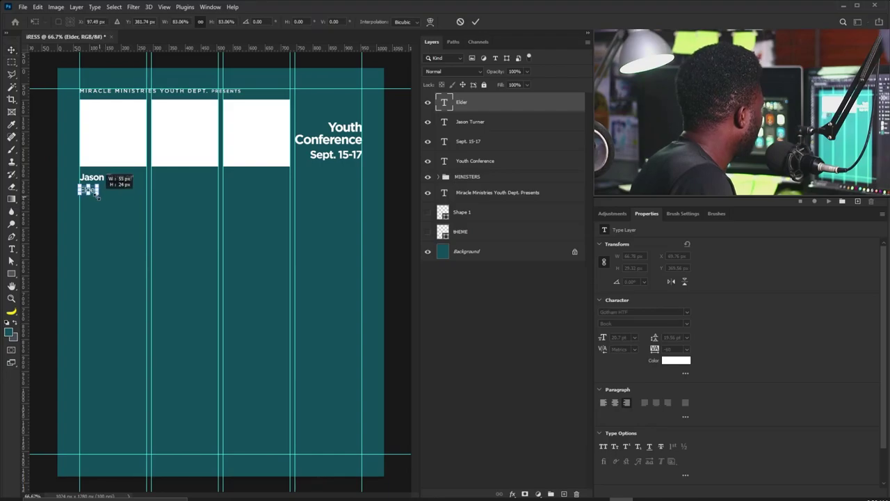
pyautogui.click(620, 337)
pyautogui.write('15')
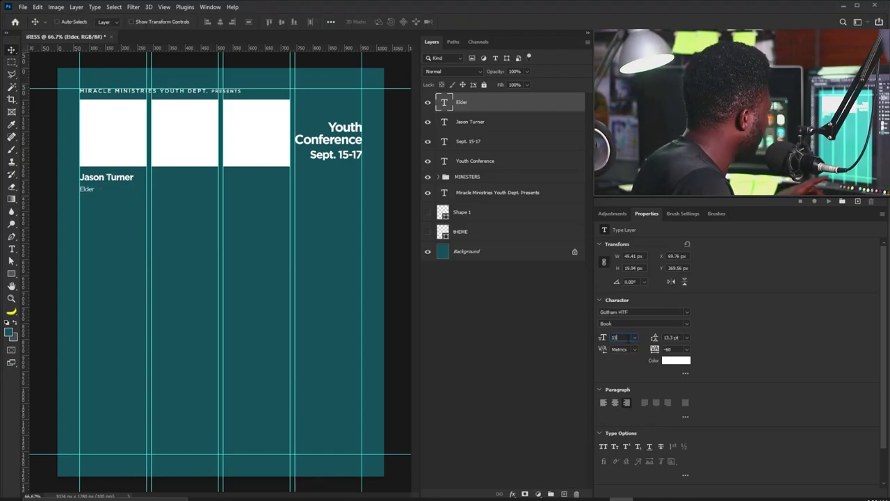
pyautogui.press('Return')
pyautogui.moveTo(598, 340); pyautogui.dragTo(605, 341)
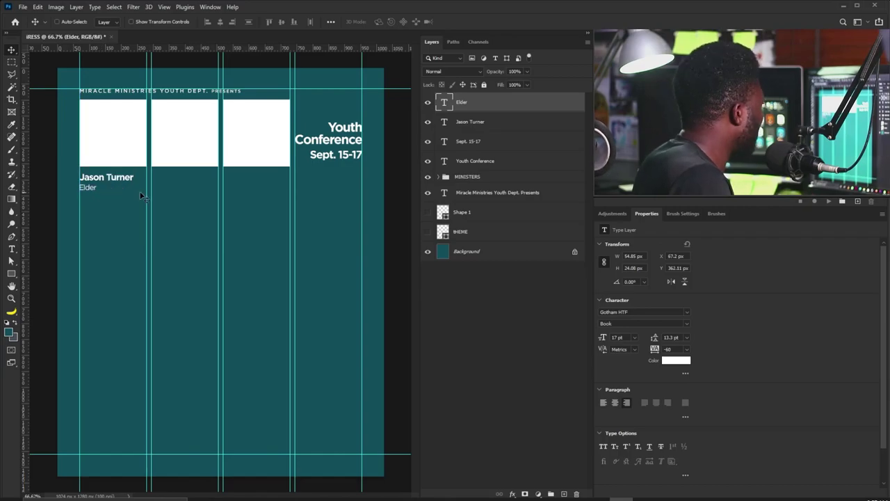
# Switch the speaker name layer to Gotham Medium weight.
pyautogui.hotkey('alt', '[')
pyautogui.click(685, 325)
pyautogui.click(626, 418)
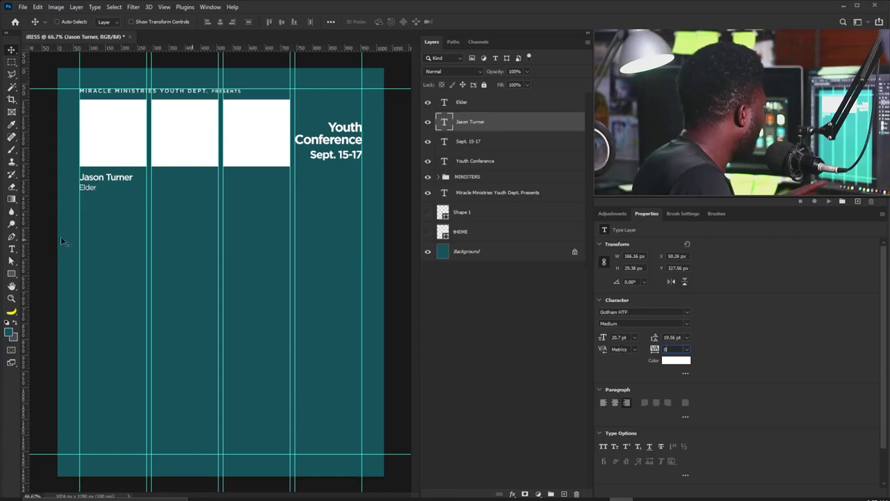
# Enlarge the name slightly, then copy the name and Elder title into the second column.
pyautogui.hotkey('ctrl', 't')
pyautogui.moveTo(133, 183); pyautogui.dragTo(208, 182)
pyautogui.press('Return')
pyautogui.rightClick(82, 187)
pyautogui.click(104, 194)
pyautogui.keyDown('shift'); pyautogui.click(470, 122); pyautogui.keyUp('shift')
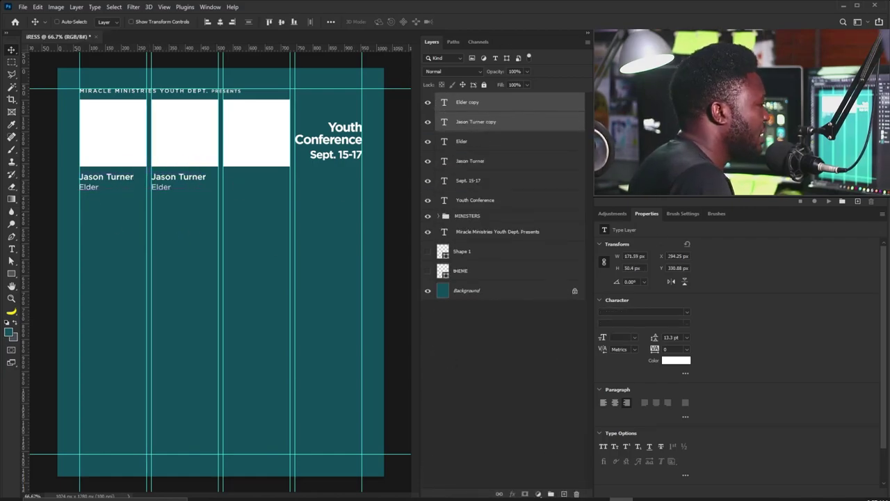
# Retype the second column's copy with the second speaker's name and the title Minister.
pyautogui.doubleClick(444, 121)
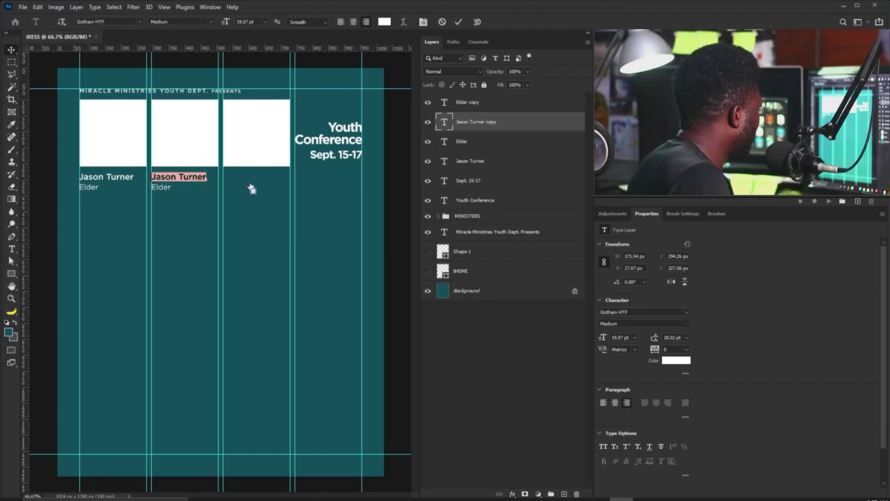
pyautogui.hotkey('ctrl', 'Return')
pyautogui.moveTo(186, 182); pyautogui.dragTo(186, 182)
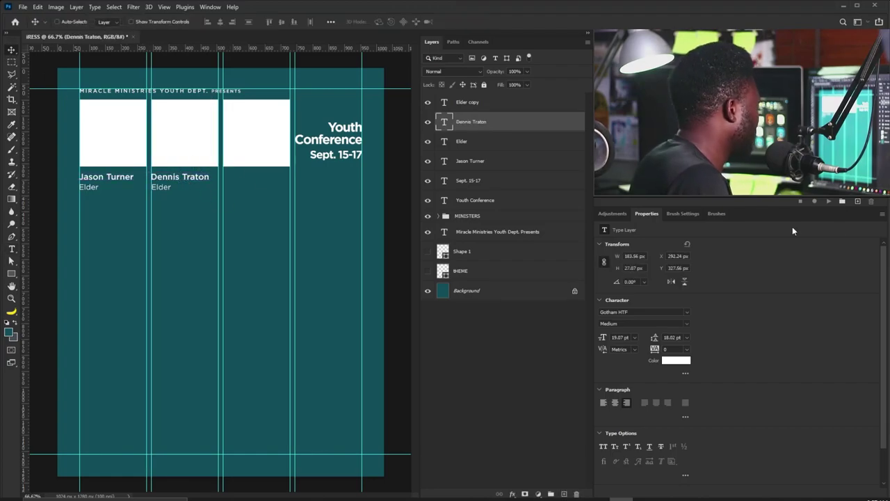
pyautogui.click(486, 102)
pyautogui.doubleClick(160, 187)
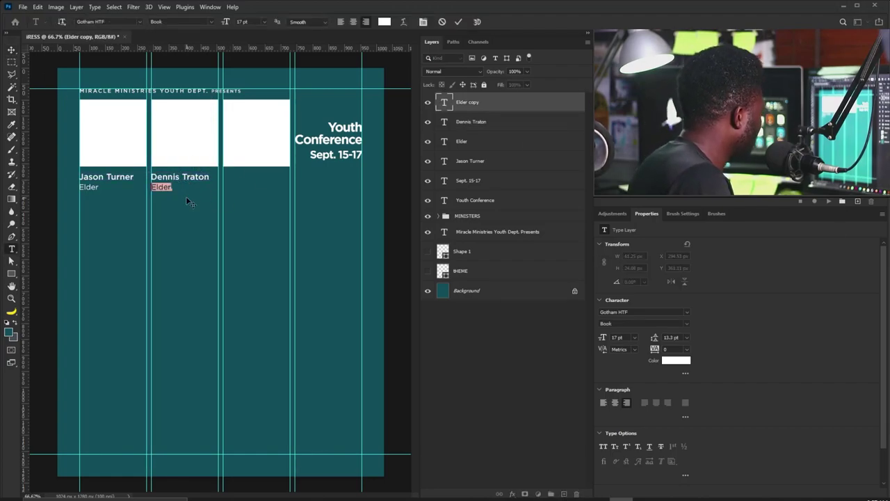
pyautogui.write('Minister')
pyautogui.hotkey('ctrl', 'Return')
# Copy the second name and title into the third column and paste in the third speaker's name.
pyautogui.keyDown('ctrl'); pyautogui.click(518, 120); pyautogui.keyUp('ctrl')
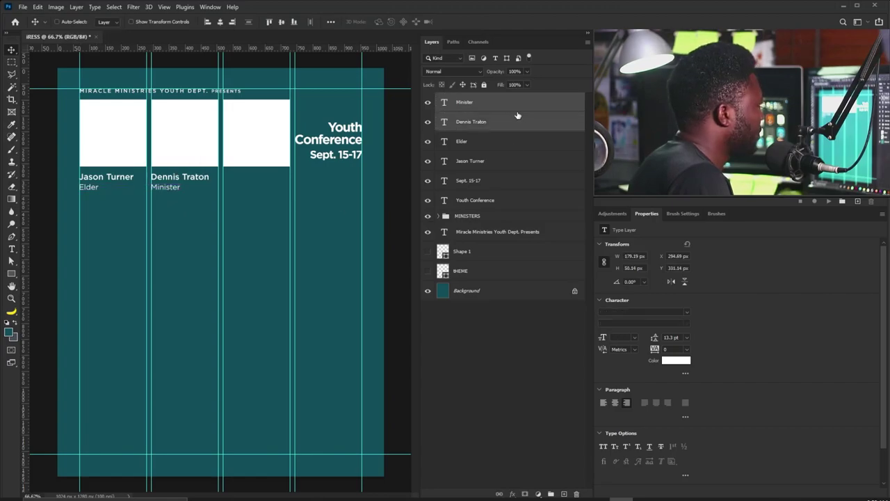
pyautogui.moveTo(185, 186); pyautogui.dragTo(256, 189)
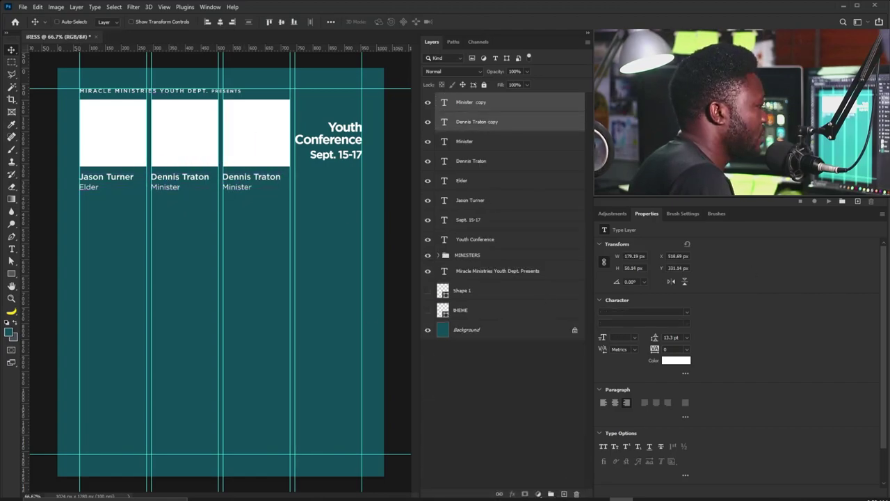
pyautogui.click(488, 121)
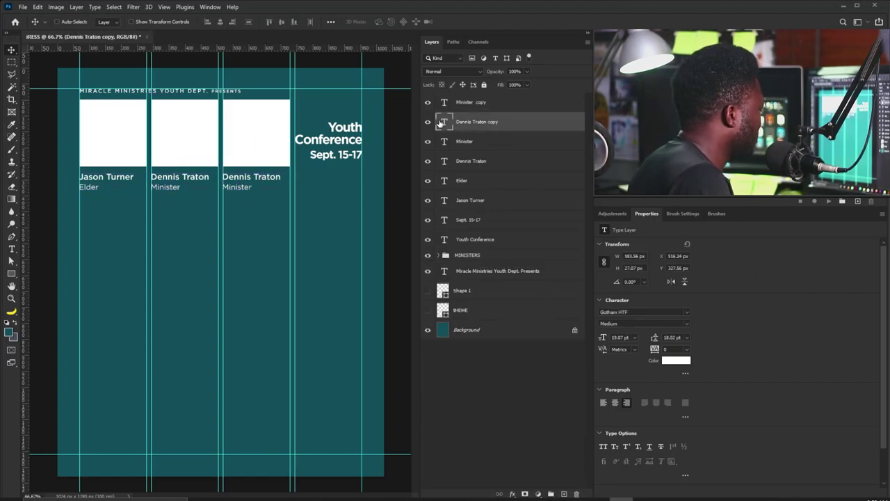
pyautogui.doubleClick(443, 121)
pyautogui.click(11, 50)
pyautogui.moveTo(242, 180); pyautogui.dragTo(256, 179)
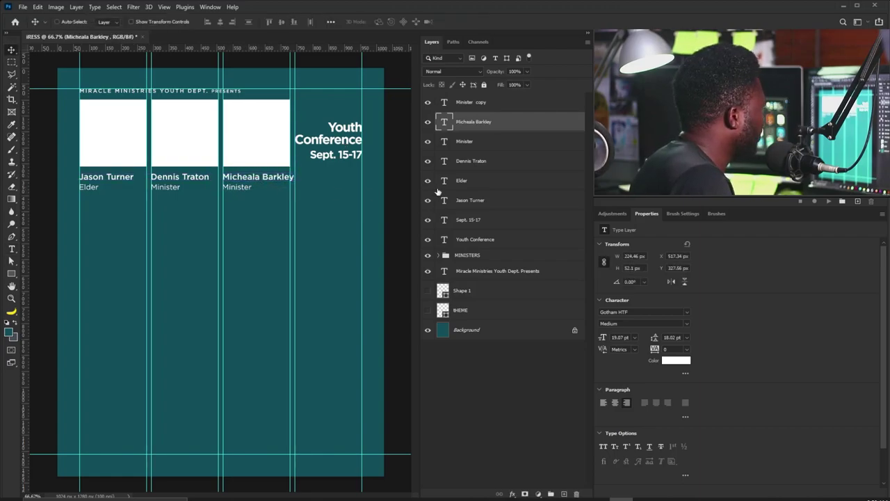
# Select all three speaker names and move them up slightly.
pyautogui.keyDown('ctrl'); pyautogui.click(490, 161); pyautogui.keyUp('ctrl')
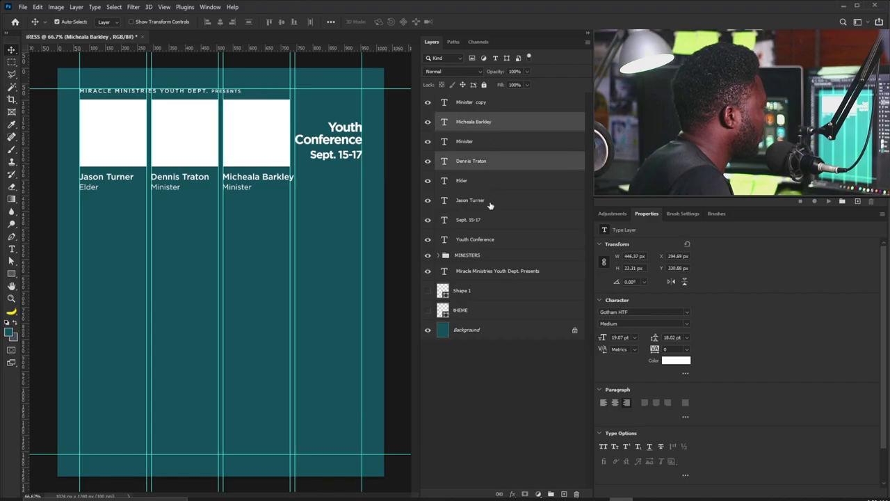
pyautogui.keyDown('ctrl'); pyautogui.click(489, 200); pyautogui.keyUp('ctrl')
pyautogui.moveTo(262, 183)
pyautogui.mouseDown()
pyautogui.moveTo(262, 167)
pyautogui.moveTo(267, 199)
pyautogui.mouseUp()
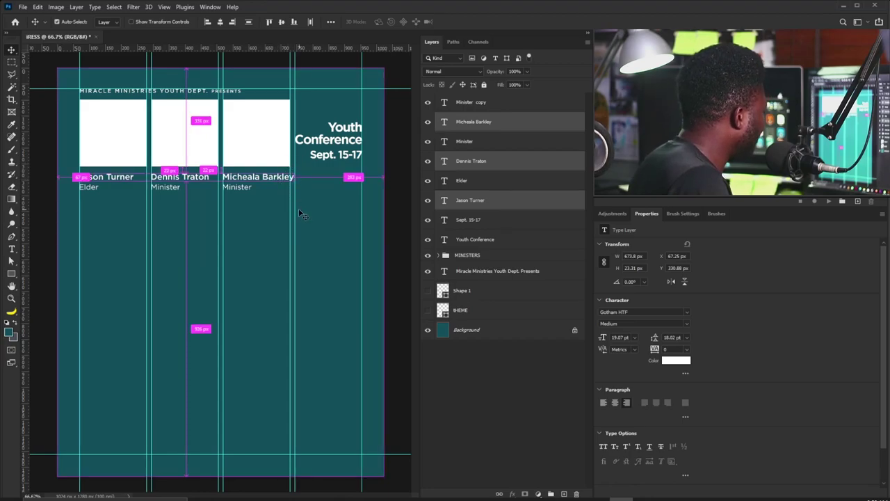
# Narrow the three names slightly and shift the second and third names right under their blocks.
pyautogui.hotkey('ctrl', 't')
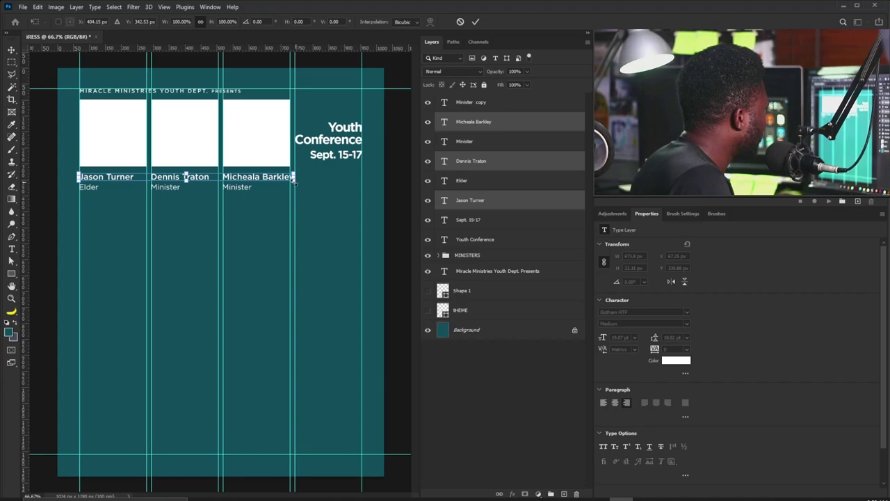
pyautogui.moveTo(294, 180); pyautogui.dragTo(282, 181)
pyautogui.press('Return')
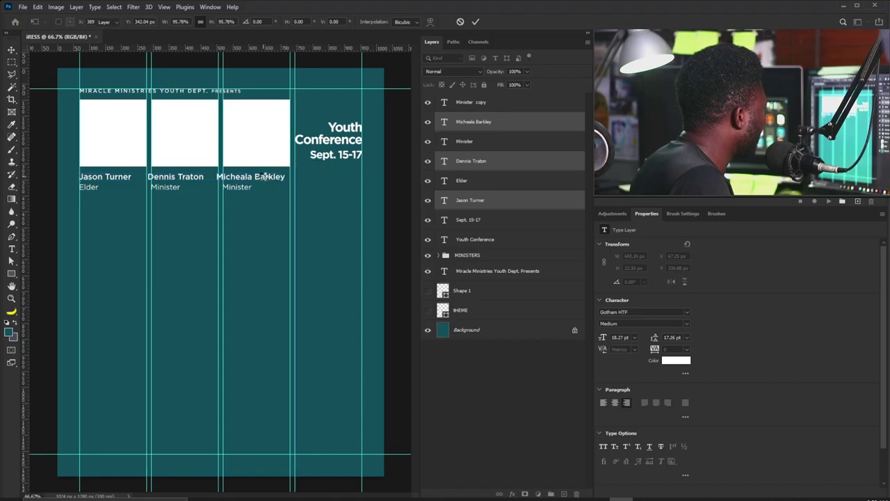
pyautogui.rightClick(174, 181)
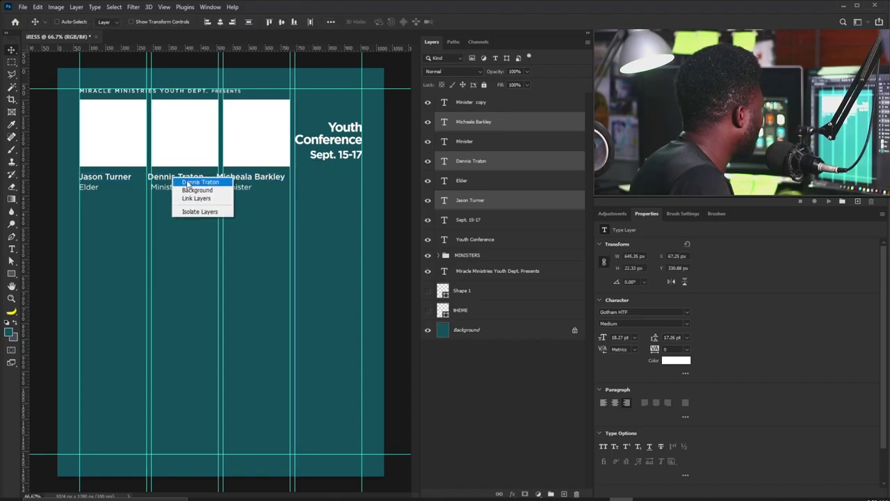
pyautogui.click(195, 183)
pyautogui.moveTo(160, 183); pyautogui.dragTo(163, 182)
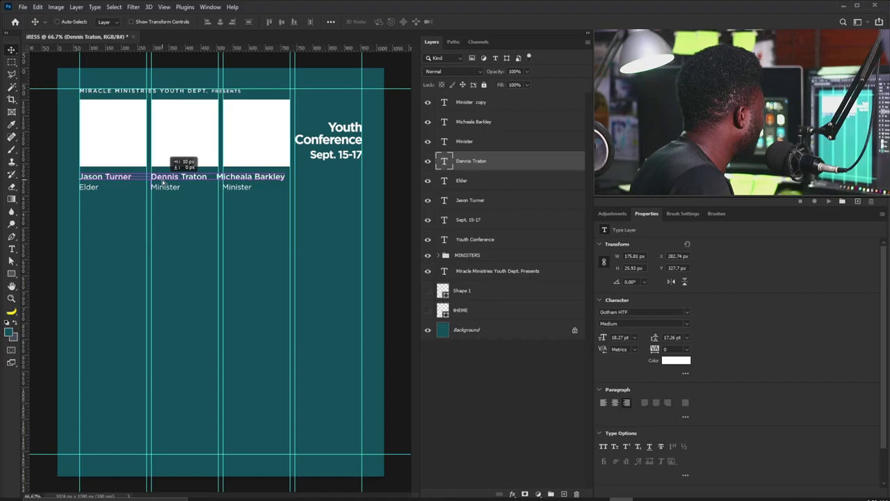
pyautogui.rightClick(235, 177)
pyautogui.click(252, 181)
pyautogui.moveTo(237, 180); pyautogui.dragTo(244, 180)
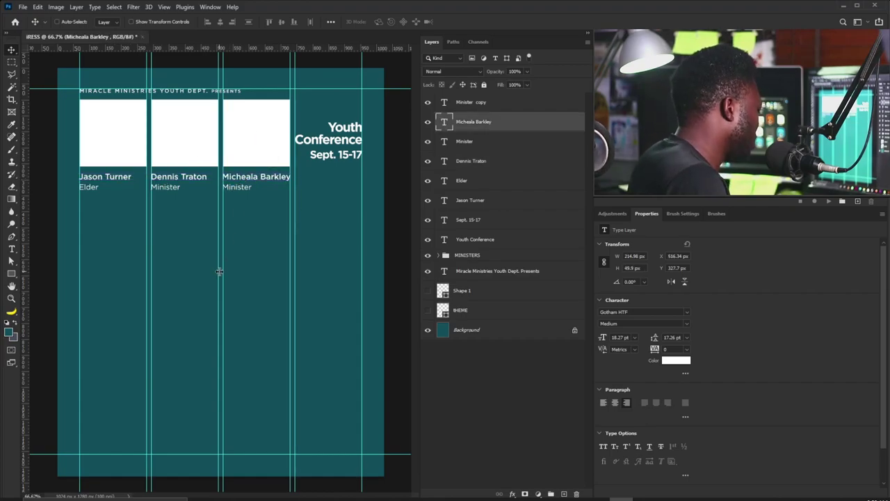
pyautogui.press('Right')
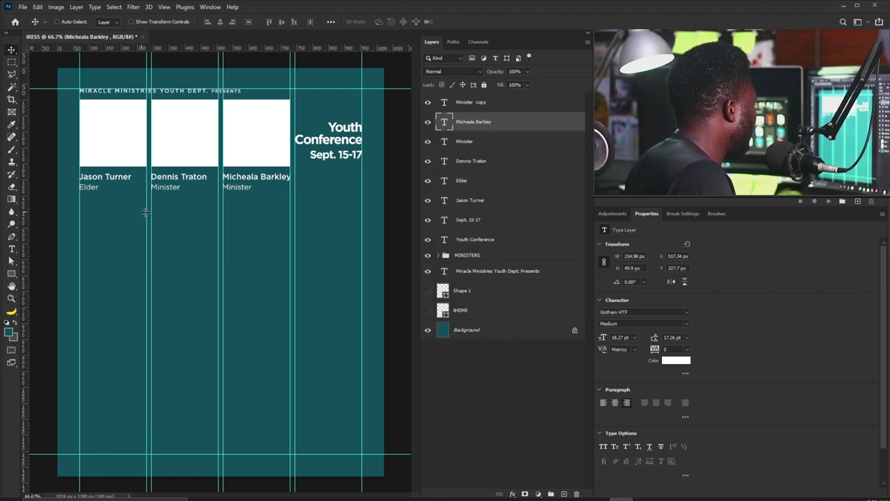
# Move all six name and title layers into the MINISTERS group and verify its contents.
pyautogui.click(464, 104)
pyautogui.keyDown('shift'); pyautogui.click(469, 202); pyautogui.keyUp('shift')
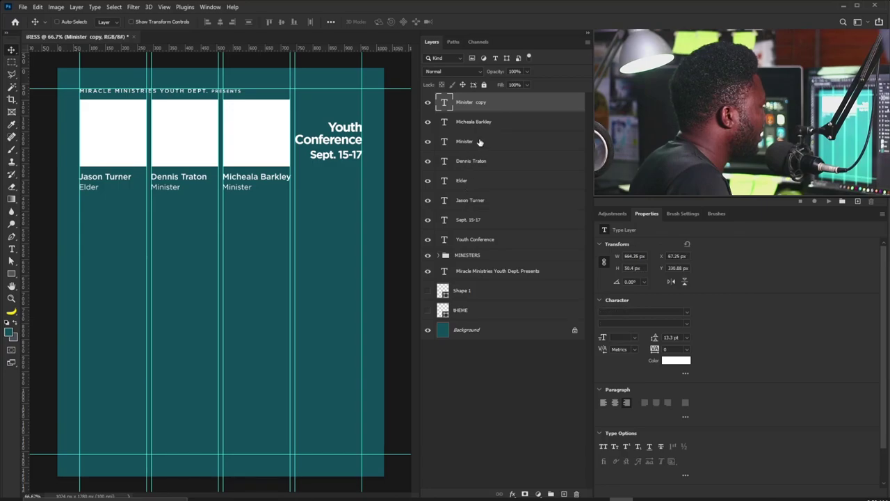
pyautogui.moveTo(481, 201); pyautogui.dragTo(477, 255)
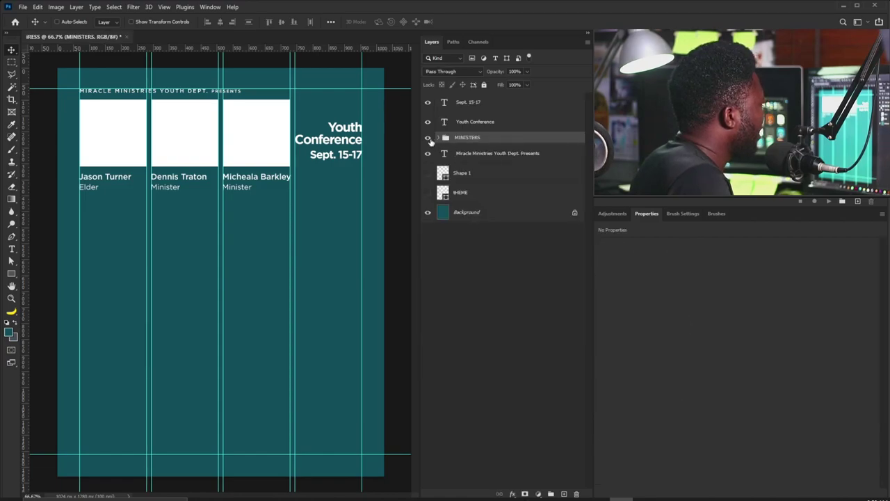
pyautogui.click(427, 138)
pyautogui.click(428, 138)
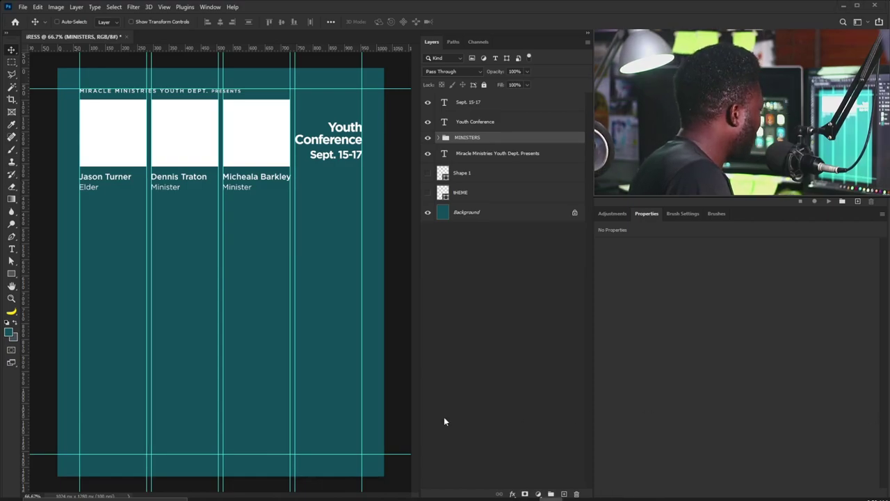
# Paste the Friday 7pm Evening Service schedule as left-aligned text at bottom-left with tighter leading.
pyautogui.press('t')
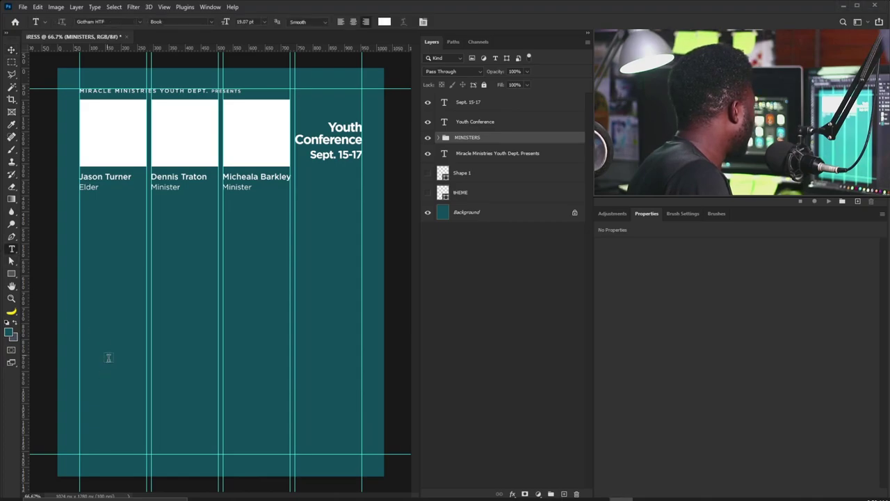
pyautogui.click(104, 374)
pyautogui.hotkey('ctrl', 'v')
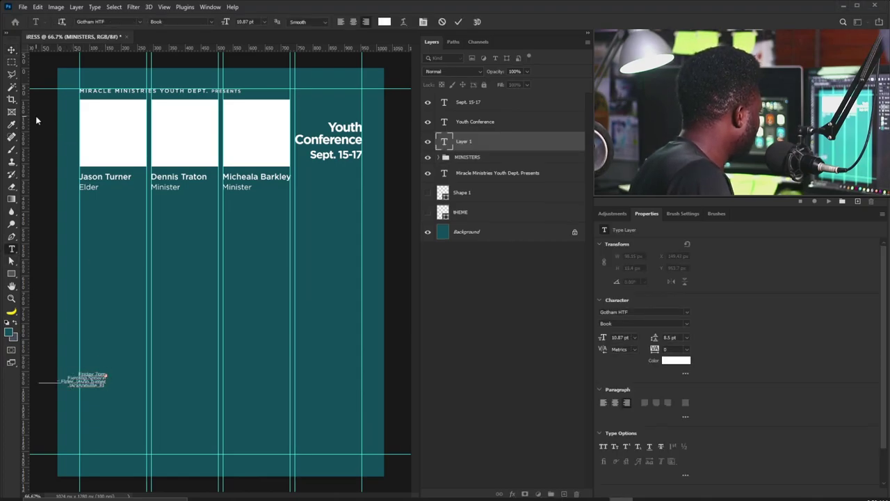
pyautogui.click(12, 50)
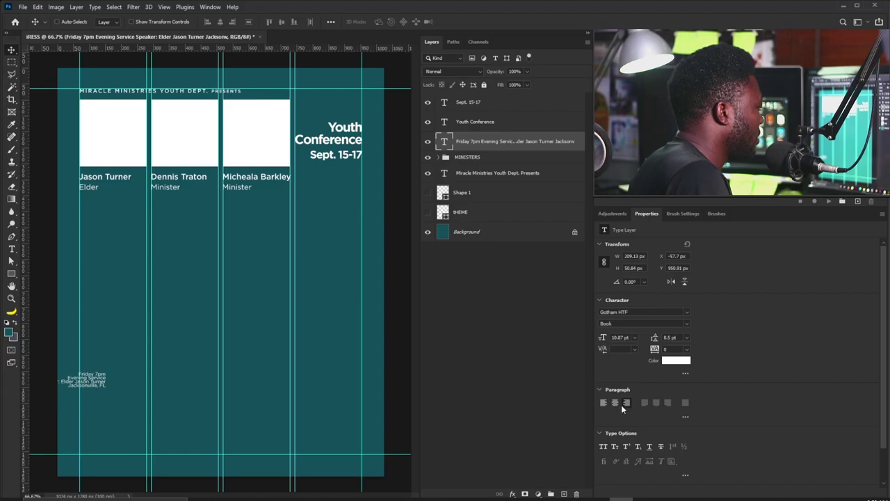
pyautogui.click(604, 403)
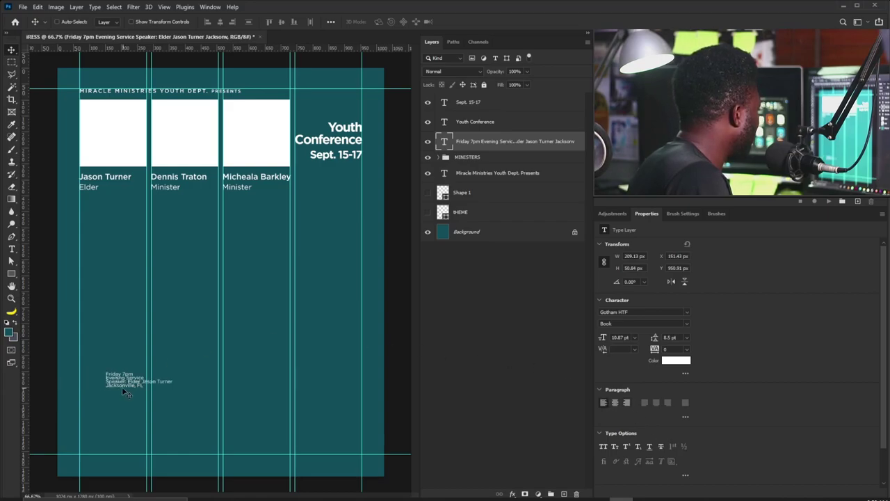
pyautogui.moveTo(121, 387); pyautogui.dragTo(96, 406)
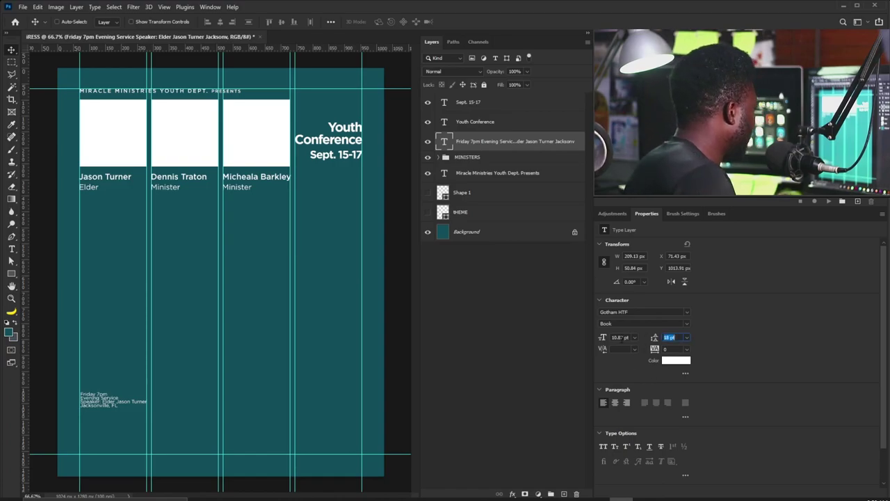
pyautogui.press('Down')
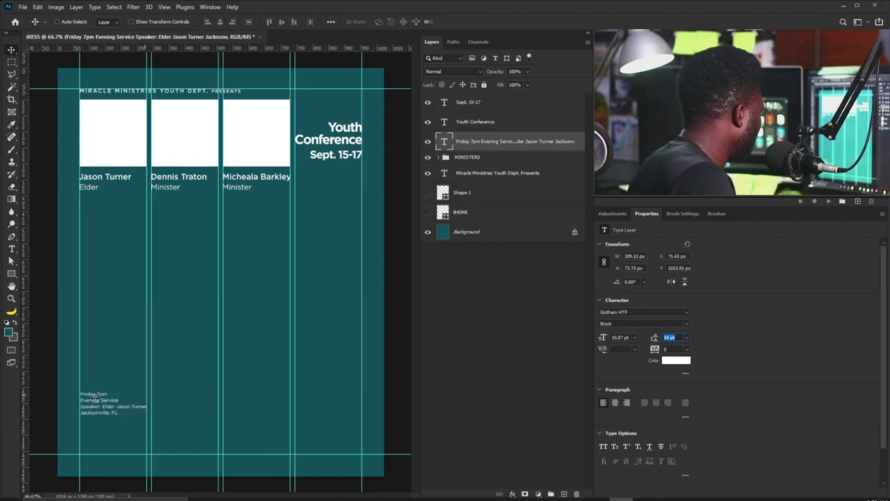
# Move the Friday 7pm schedule block down toward the bottom guide and scale its text up.
pyautogui.scroll(8, 95, 398)
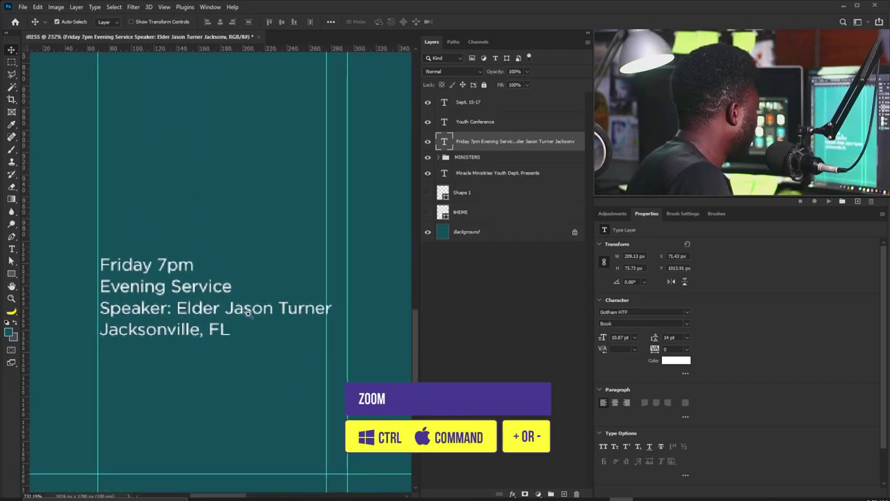
pyautogui.scroll(-3, 247, 313)
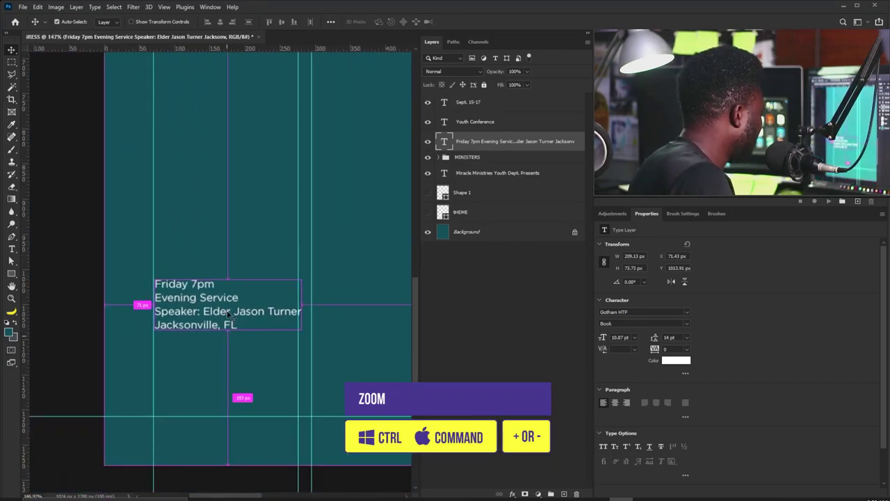
pyautogui.moveTo(194, 320); pyautogui.dragTo(195, 384)
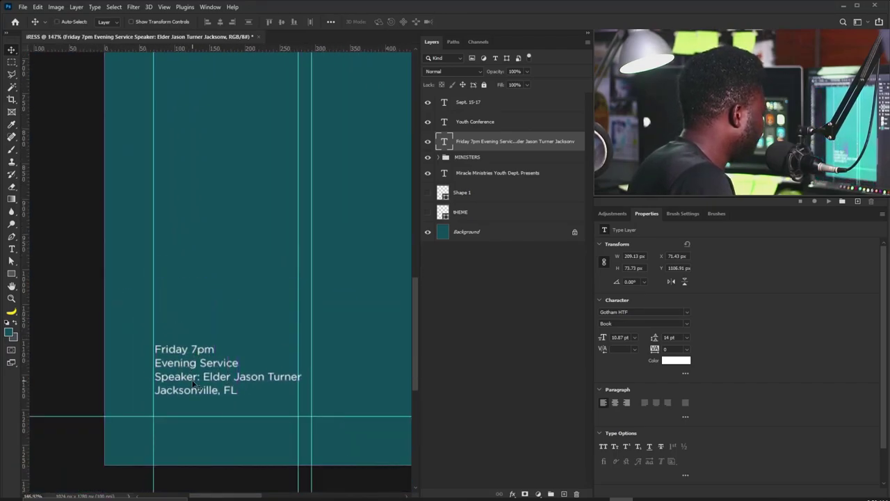
pyautogui.press('Left')
pyautogui.press('Left')
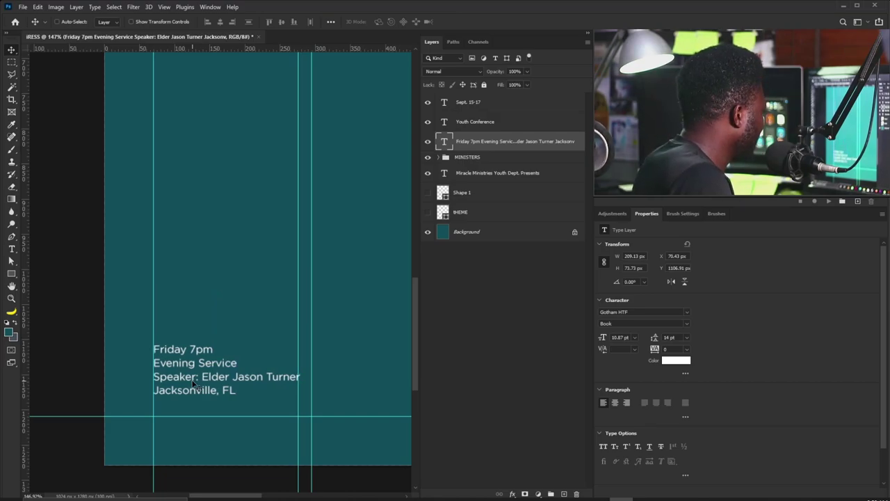
pyautogui.press('ctrl')
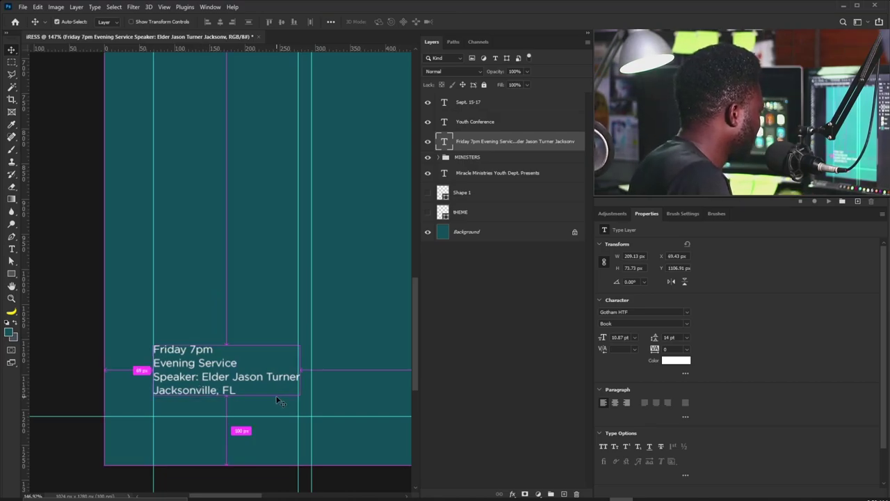
pyautogui.hotkey('ctrl', 't')
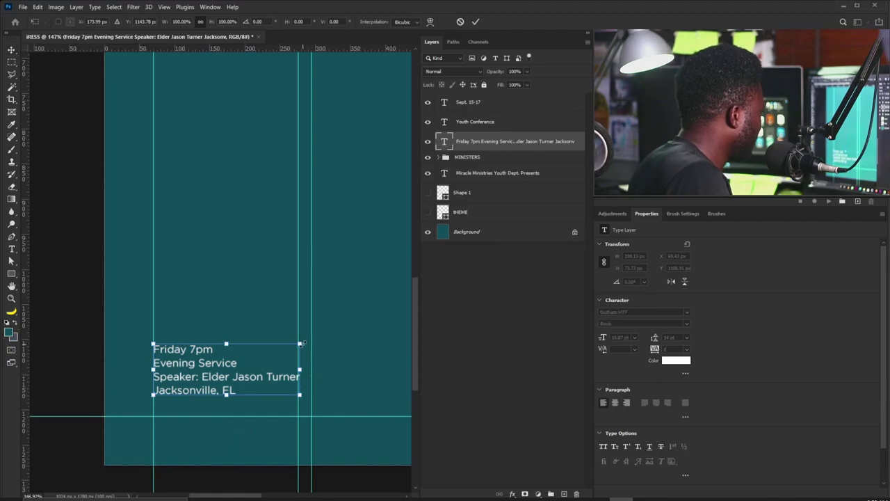
pyautogui.moveTo(300, 343); pyautogui.dragTo(297, 343)
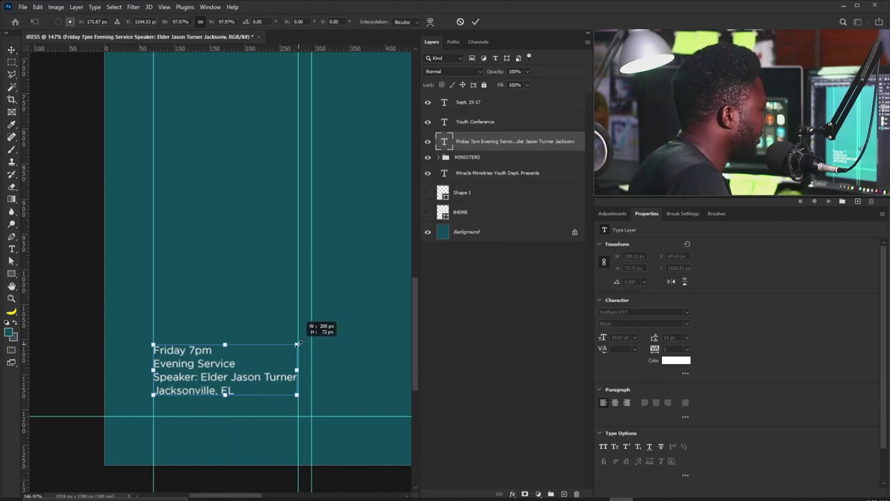
pyautogui.moveTo(297, 344); pyautogui.dragTo(350, 336)
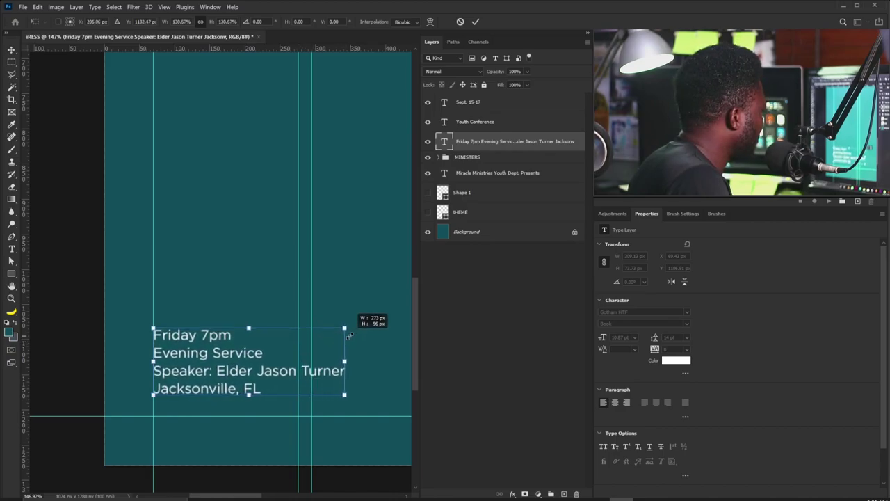
pyautogui.press('Return')
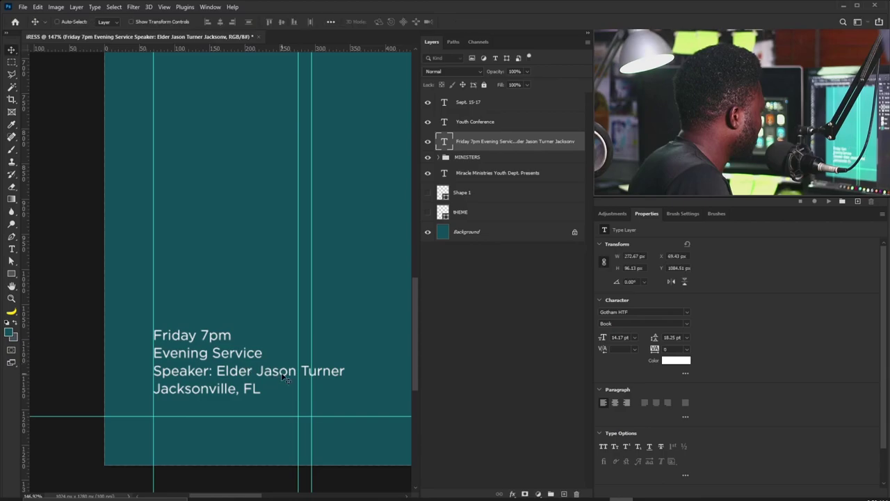
# Insert a line break so the speaker's surname wraps onto its own line.
pyautogui.doubleClick(284, 377)
pyautogui.click(299, 371)
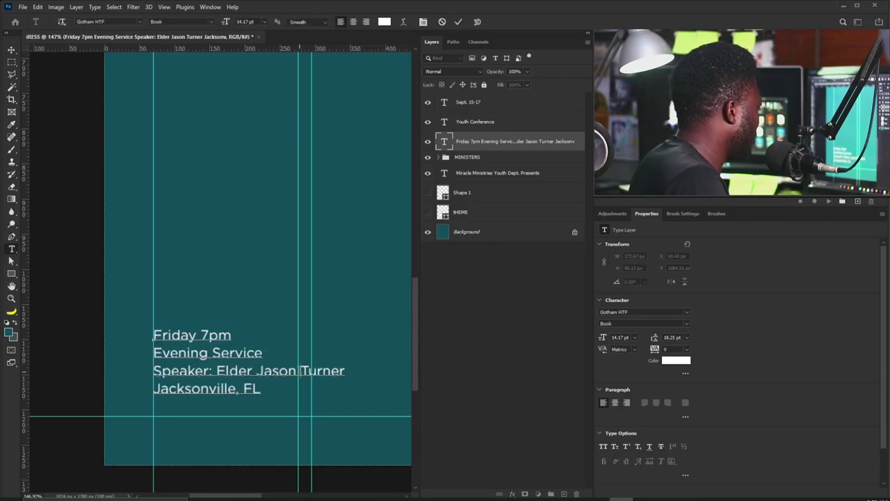
pyautogui.press('Return')
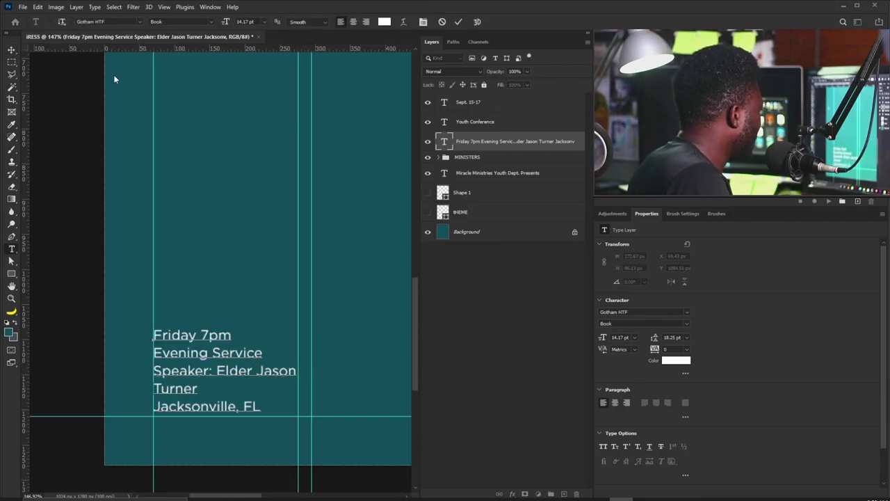
pyautogui.click(15, 48)
# Nudge the schedule block up about 20 px to settle it above the bottom margin.
pyautogui.hotkey('ctrl', '0')
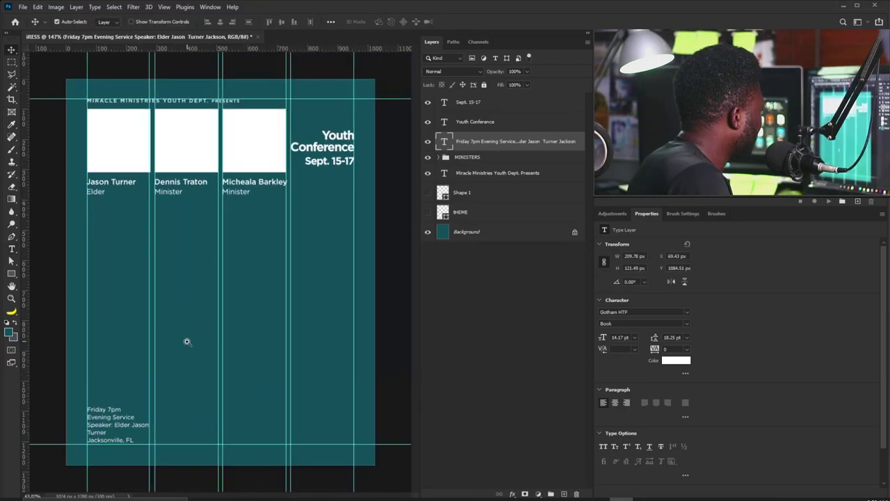
pyautogui.press('Down')
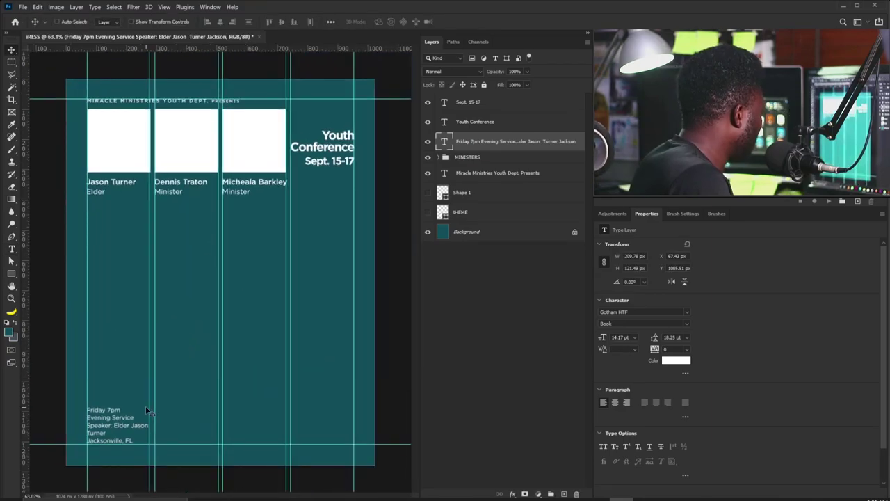
pyautogui.press('Up')
pyautogui.press('Up')
pyautogui.press('Up')
pyautogui.press('Up')
pyautogui.press('Up')
pyautogui.press('Up')
pyautogui.press('Up')
pyautogui.press('Up')
pyautogui.press('Up')
pyautogui.press('Up')
pyautogui.press('Up')
pyautogui.press('Up')
pyautogui.press('Up')
pyautogui.press('Up')
pyautogui.press('Up')
pyautogui.press('Up')
pyautogui.press('Up')
pyautogui.press('Up')
pyautogui.press('Up')
pyautogui.press('Up')
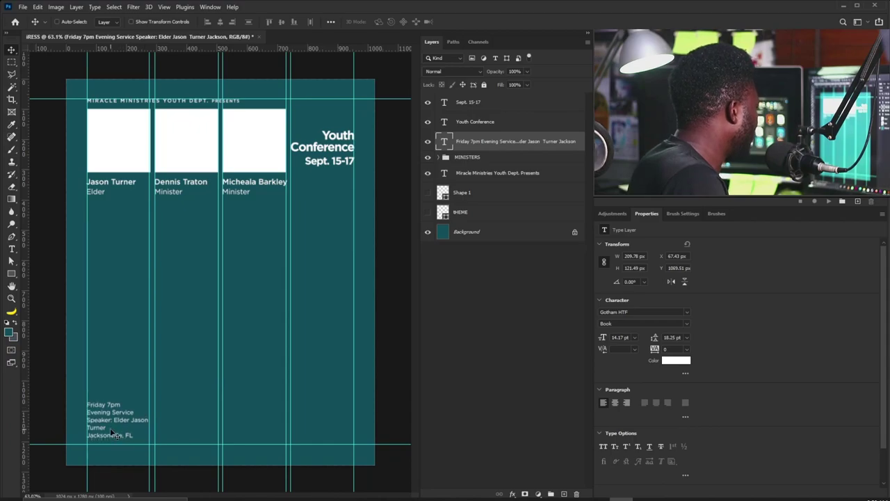
pyautogui.press('Up')
pyautogui.press('Up')
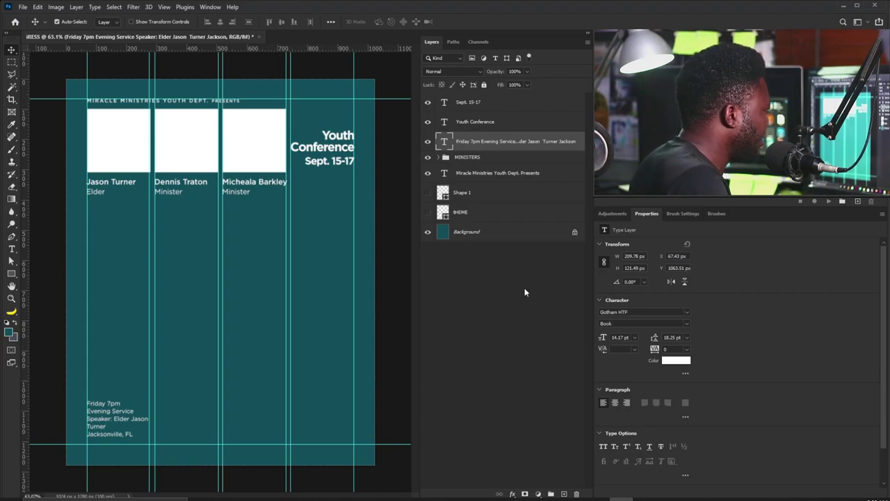
# Duplicate the Friday schedule into the second column and paste in the Saturday 7:30pm Empowerment Sessions text.
pyautogui.hotkey('ctrl', 'j')
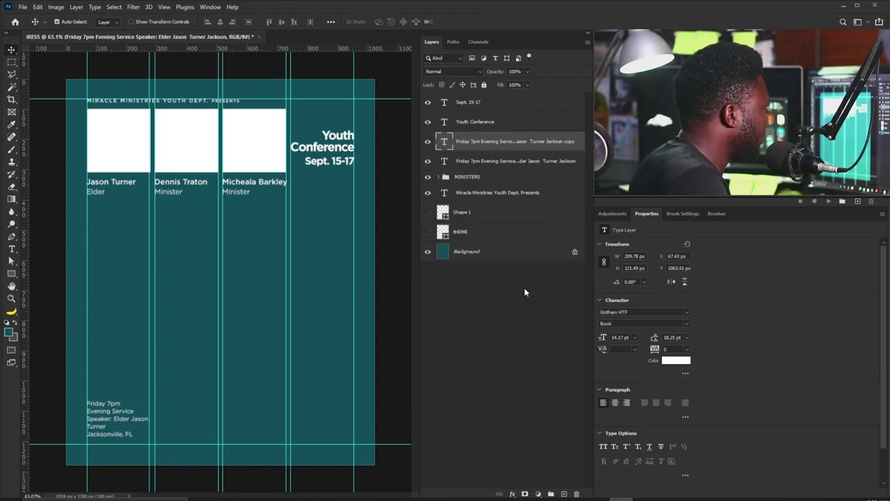
pyautogui.moveTo(101, 421); pyautogui.dragTo(168, 427)
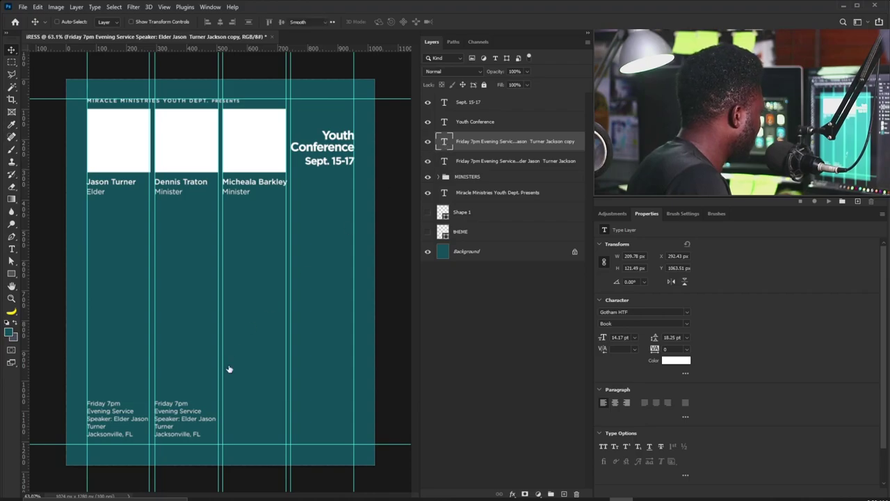
pyautogui.press('t')
pyautogui.press('Return')
pyautogui.write('Saturday 7:30pm Empowerment Sessions Youth Auxiliary Leaders Atlanta, GA')
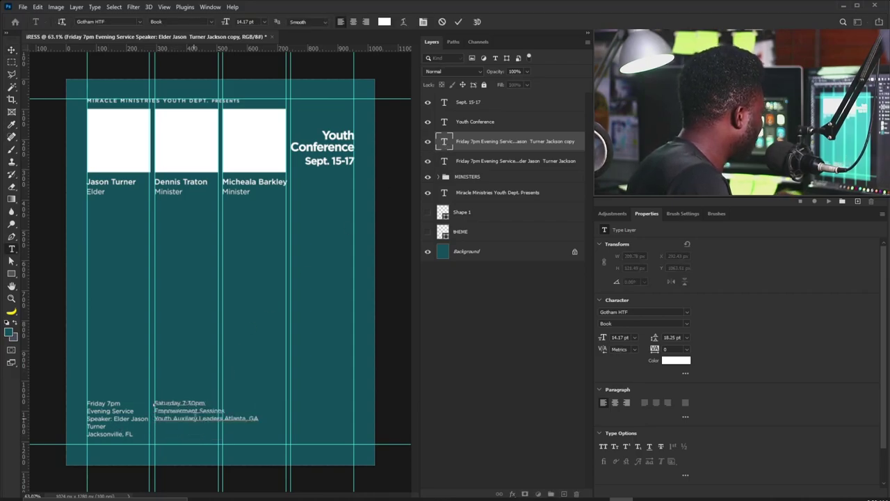
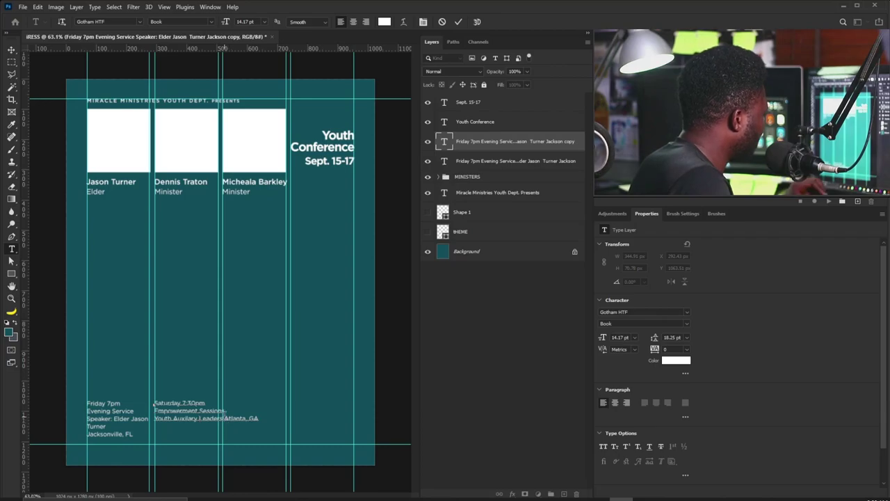
# Break the Saturday schedule text so Atlanta, GA sits on its own line.
pyautogui.click(225, 418)
pyautogui.press('Return')
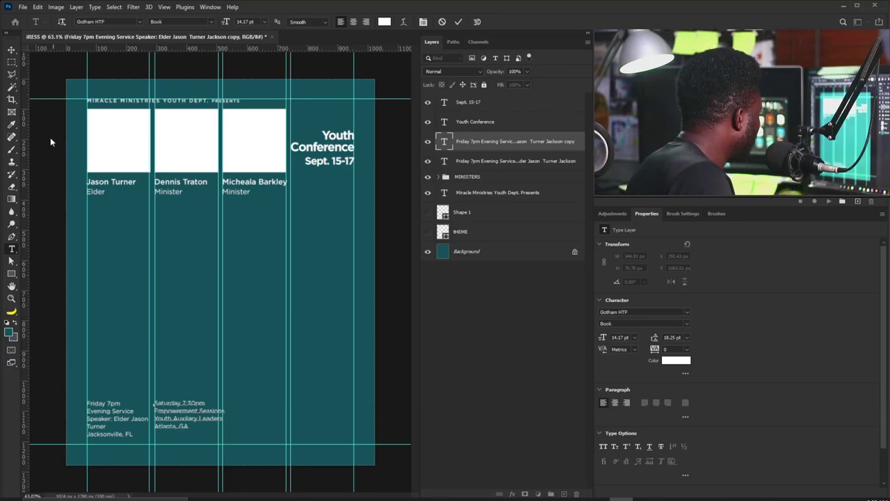
pyautogui.click(10, 52)
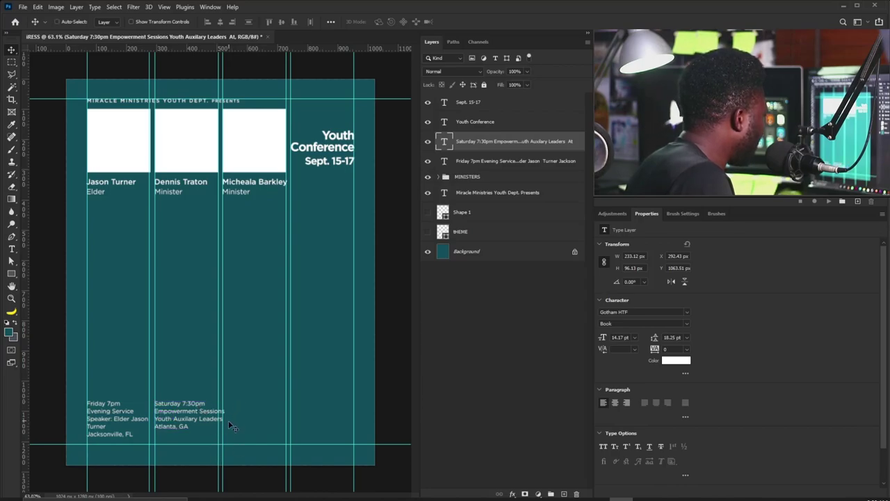
# Shrink the Friday and Saturday schedule texts slightly, to about 12.94 pt.
pyautogui.keyDown('shift'); pyautogui.click(490, 165); pyautogui.keyUp('shift')
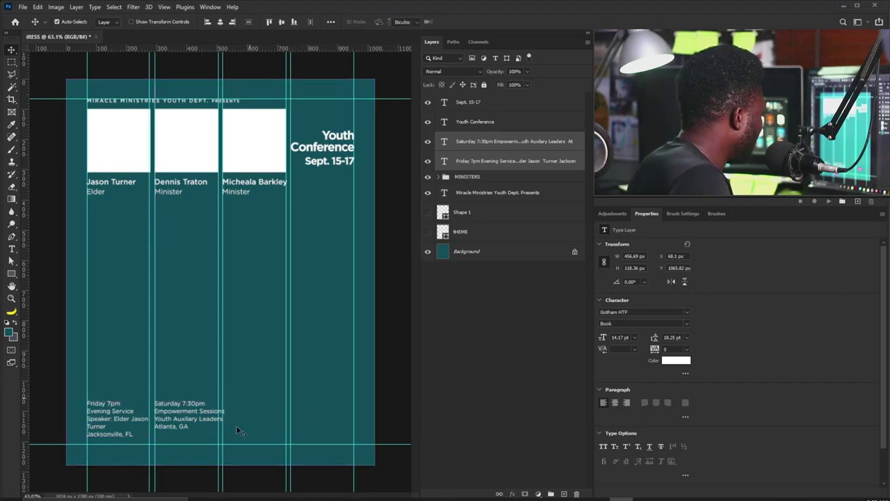
pyautogui.hotkey('ctrl', 't')
pyautogui.moveTo(224, 437); pyautogui.dragTo(212, 438)
pyautogui.press('Return')
# Duplicate the Saturday schedule text layer.
pyautogui.rightClick(187, 418)
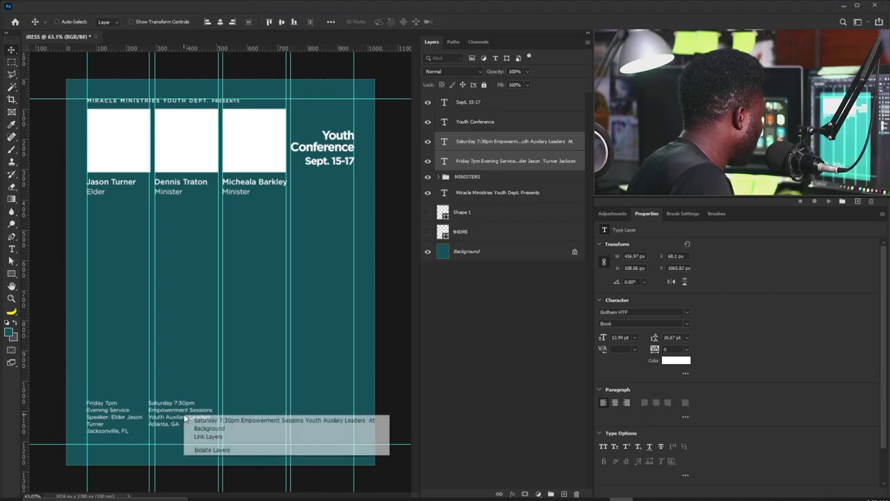
pyautogui.click(201, 420)
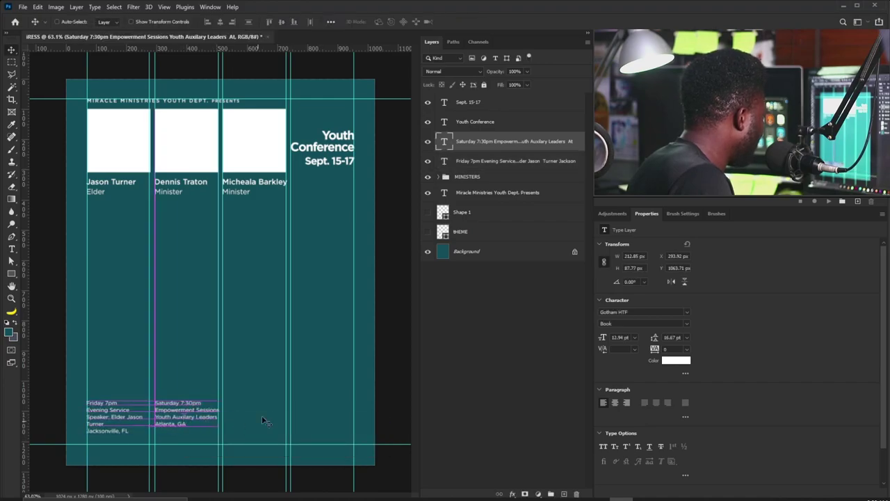
pyautogui.moveTo(484, 147); pyautogui.dragTo(564, 492)
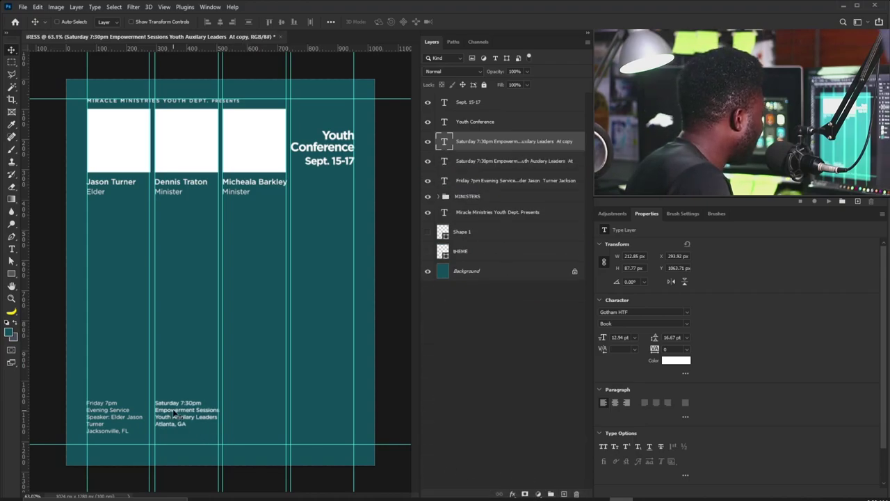
# Move the copy to column three and replace it with the Sunday 11:30pm Morning Worship Experience details.
pyautogui.moveTo(175, 415); pyautogui.dragTo(243, 420)
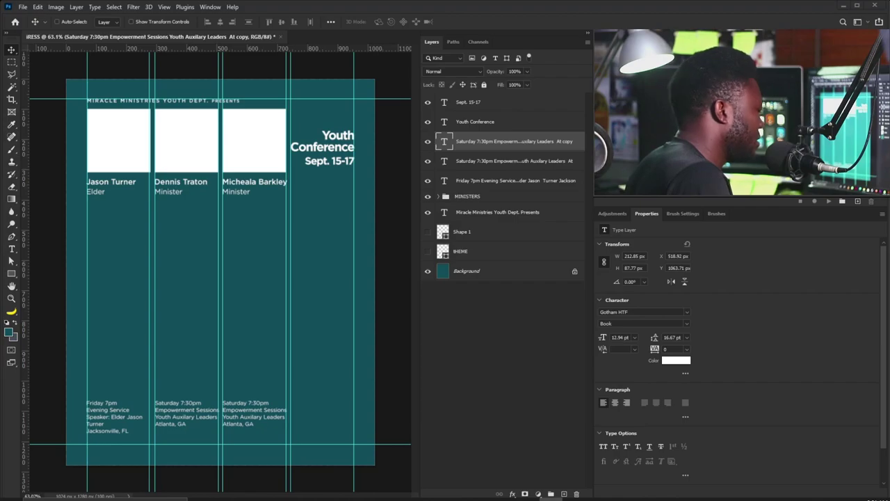
pyautogui.doubleClick(442, 143)
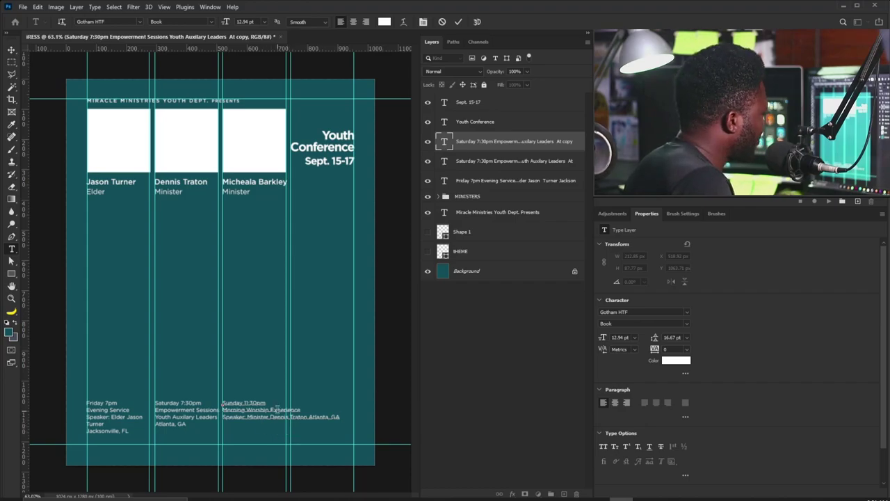
pyautogui.click(271, 409)
pyautogui.press('Return')
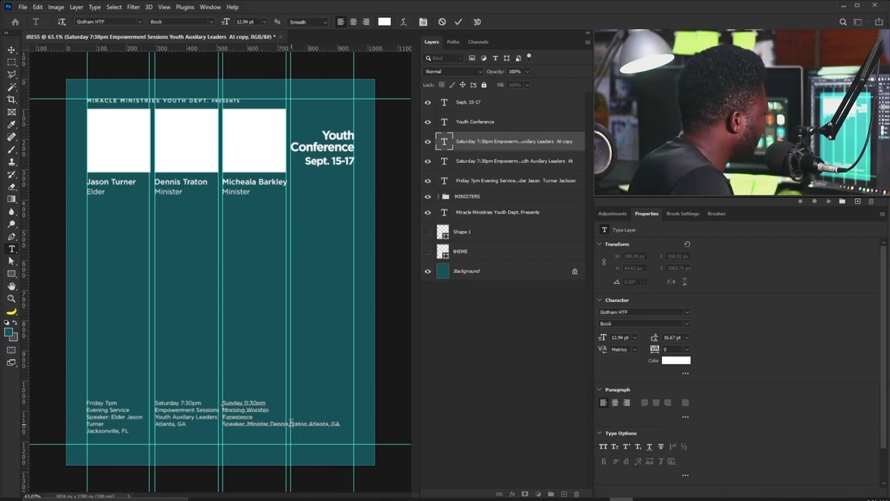
pyautogui.press('Return')
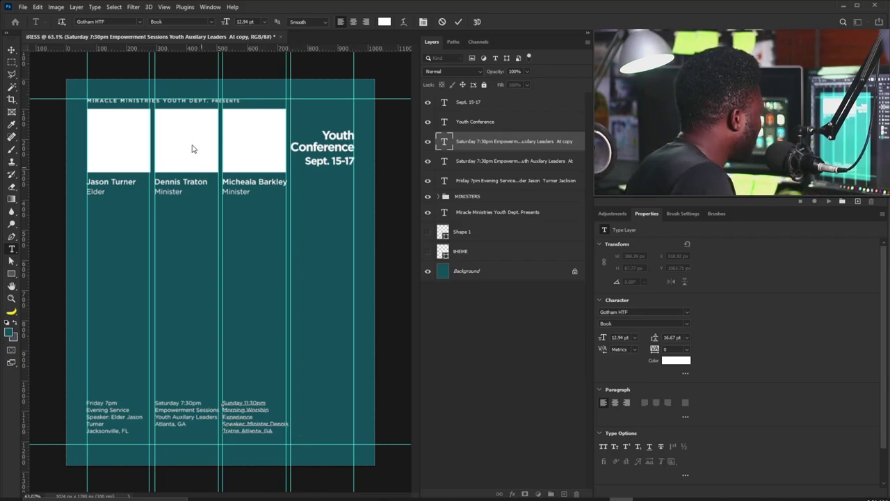
pyautogui.click(11, 51)
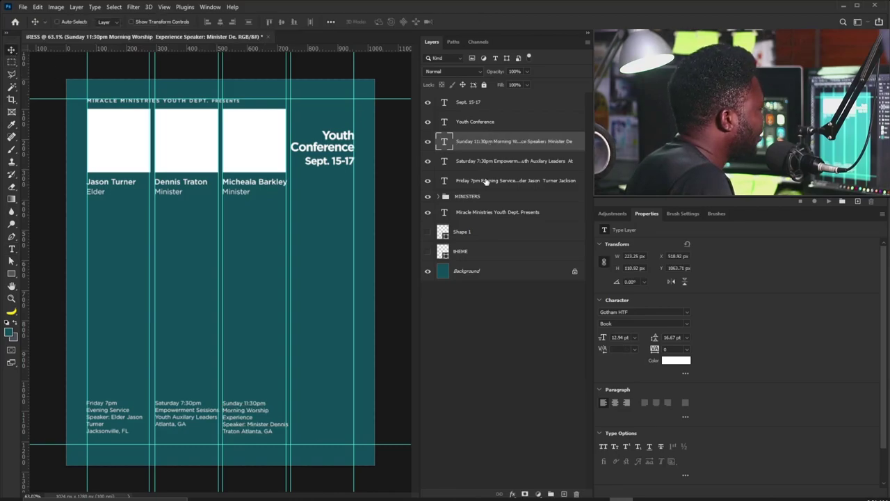
# Shrink all three schedule blocks slightly and nudge the Sunday and Saturday texts.
pyautogui.keyDown('shift'); pyautogui.click(473, 181); pyautogui.keyUp('shift')
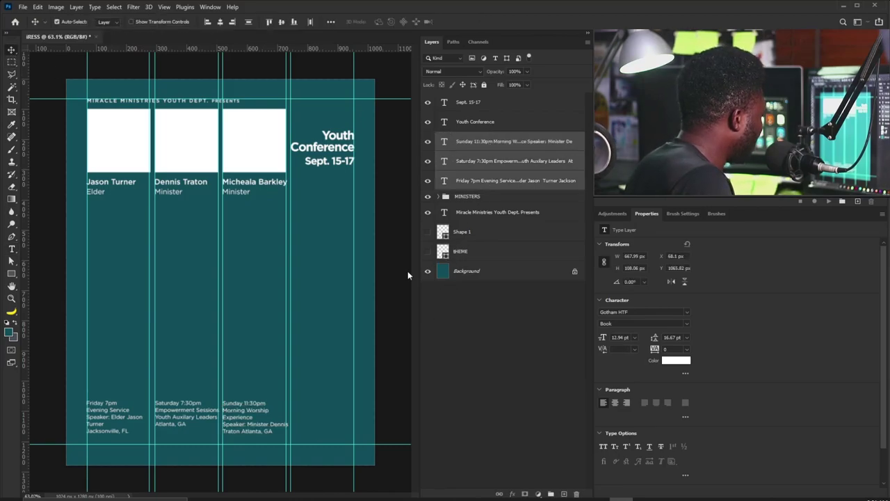
pyautogui.hotkey('ctrl', 't')
pyautogui.moveTo(289, 435); pyautogui.dragTo(282, 433)
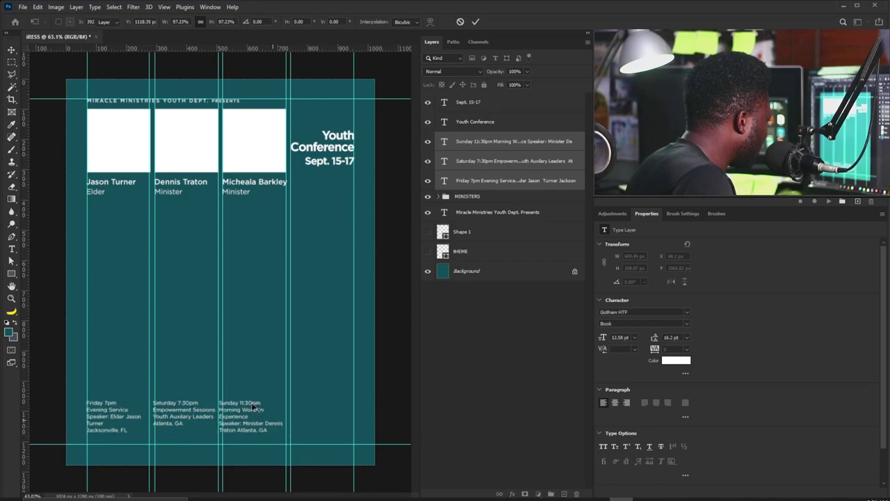
pyautogui.press('Return')
pyautogui.rightClick(252, 412)
pyautogui.click(272, 415)
pyautogui.moveTo(243, 415); pyautogui.dragTo(214, 418)
pyautogui.rightClick(192, 422)
pyautogui.click(198, 425)
# Undo the resize, re-paste the Sunday details, and break them into five lines.
pyautogui.hotkey('ctrl', 'z')
pyautogui.hotkey('ctrl', 'z')
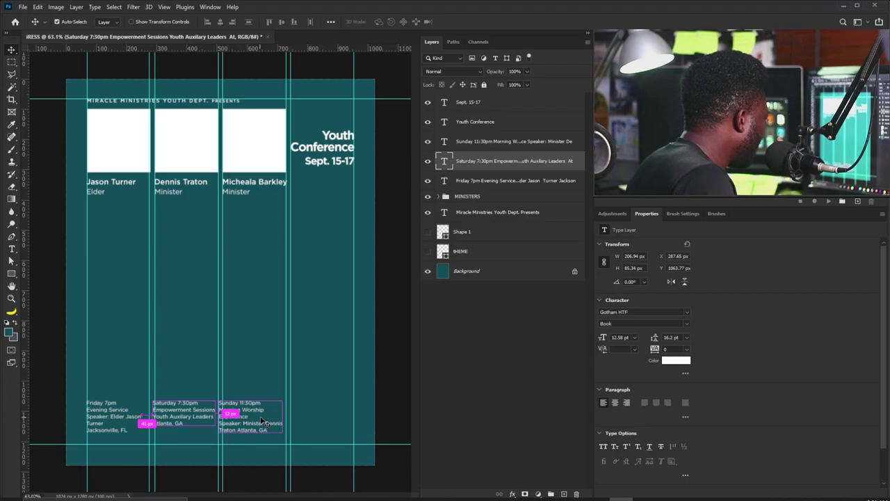
pyautogui.hotkey('ctrl', 'z')
pyautogui.hotkey('ctrl', 'z')
pyautogui.hotkey('ctrl', 'z')
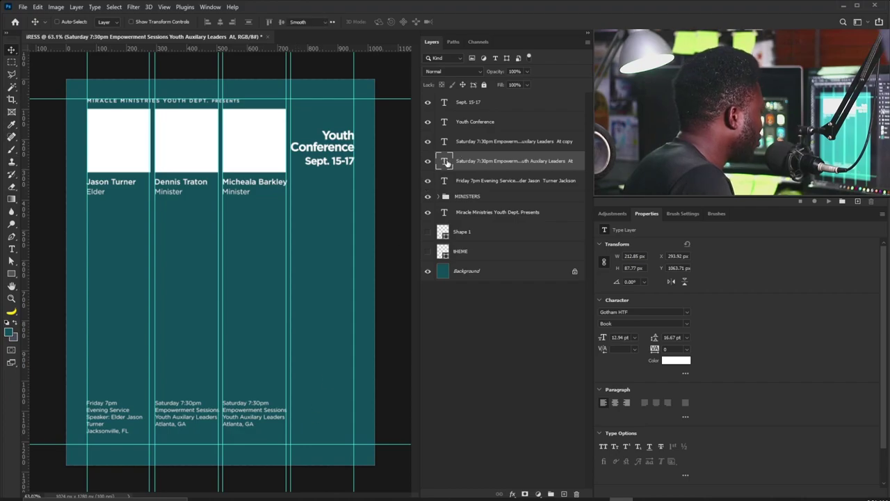
pyautogui.doubleClick(445, 162)
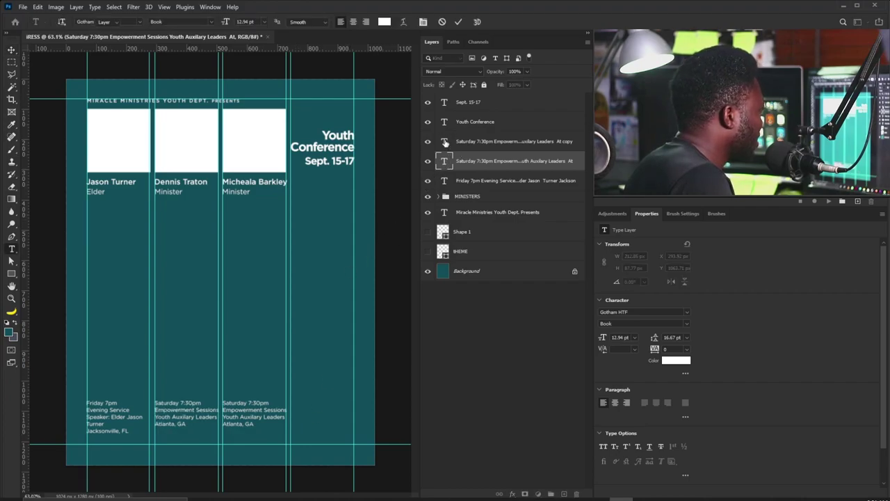
pyautogui.doubleClick(444, 141)
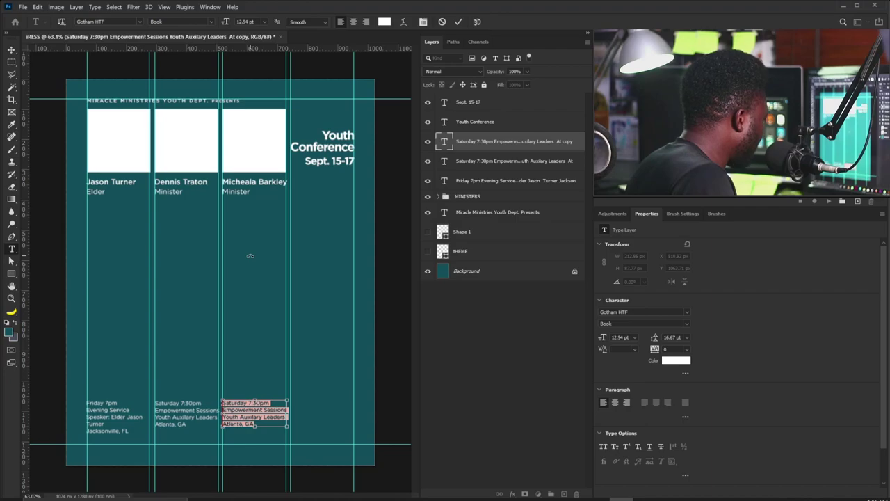
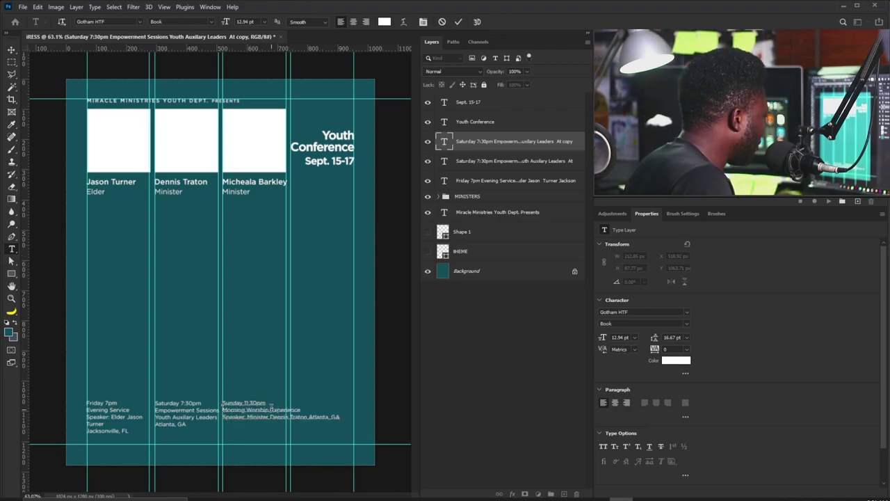
pyautogui.click(270, 409)
pyautogui.press('Return')
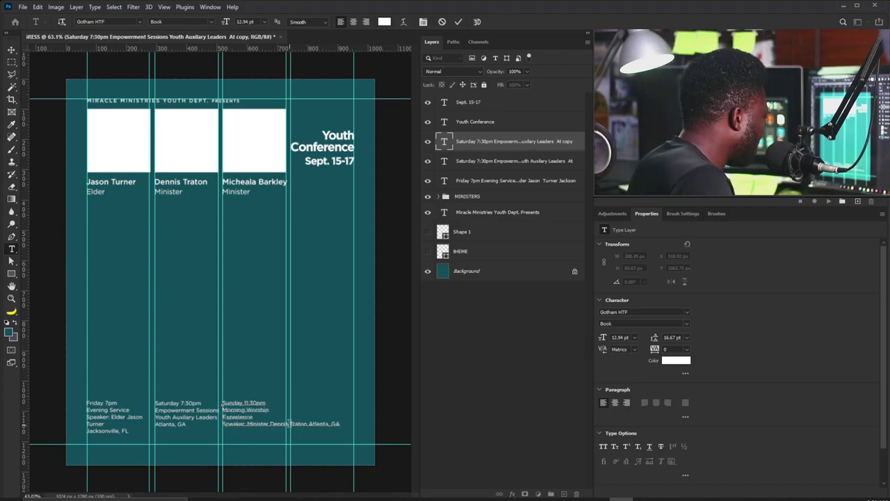
pyautogui.click(288, 422)
pyautogui.press('Return')
pyautogui.hotkey('ctrl', 'a')
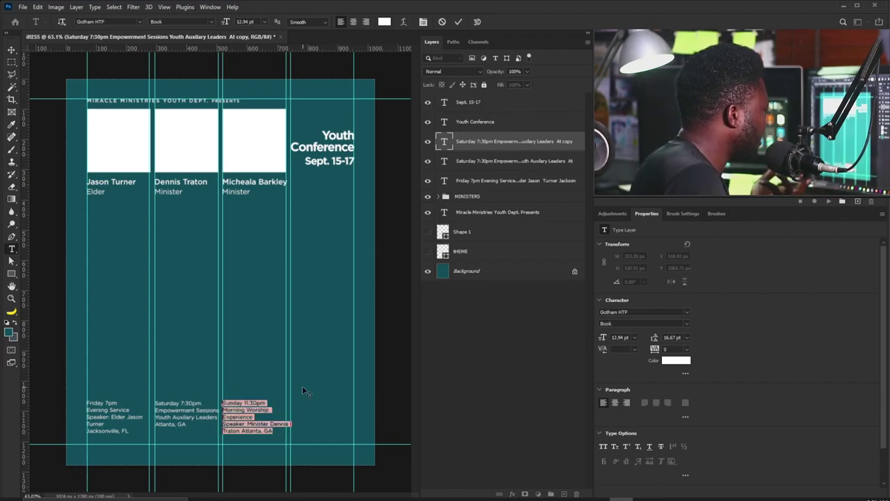
pyautogui.click(14, 50)
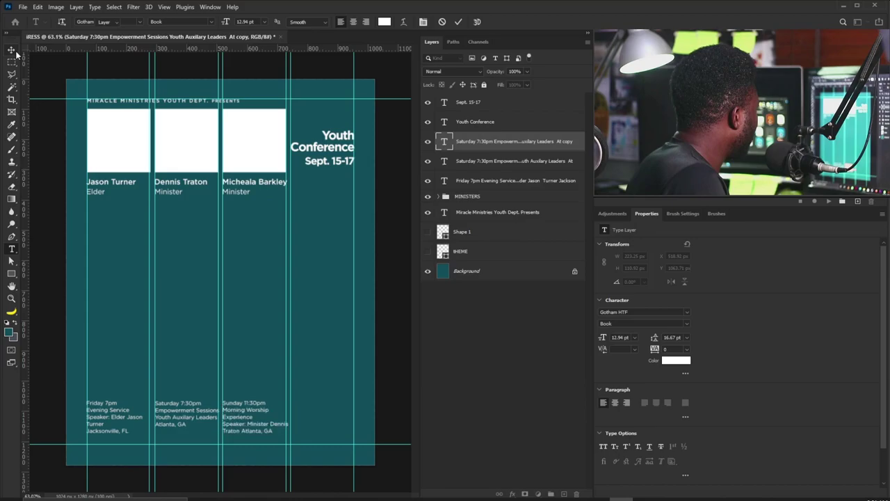
# Set the Sunday text's tracking to -20 and nudge it into position.
pyautogui.scroll(3, 300, 447)
pyautogui.scroll(-1, 300, 447)
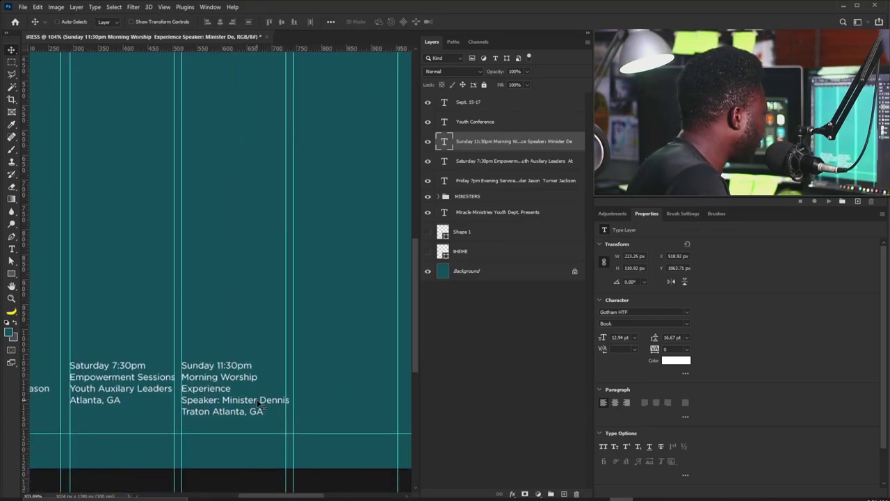
pyautogui.doubleClick(258, 403)
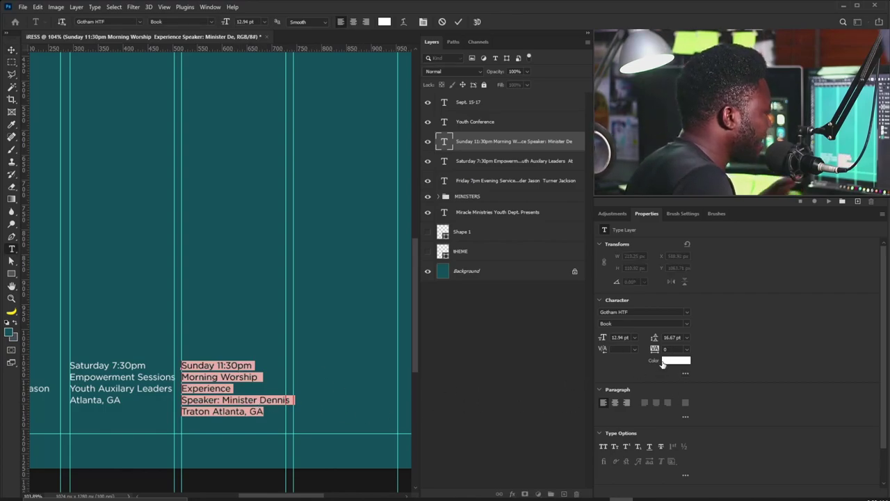
pyautogui.write('-20')
pyautogui.press('Return')
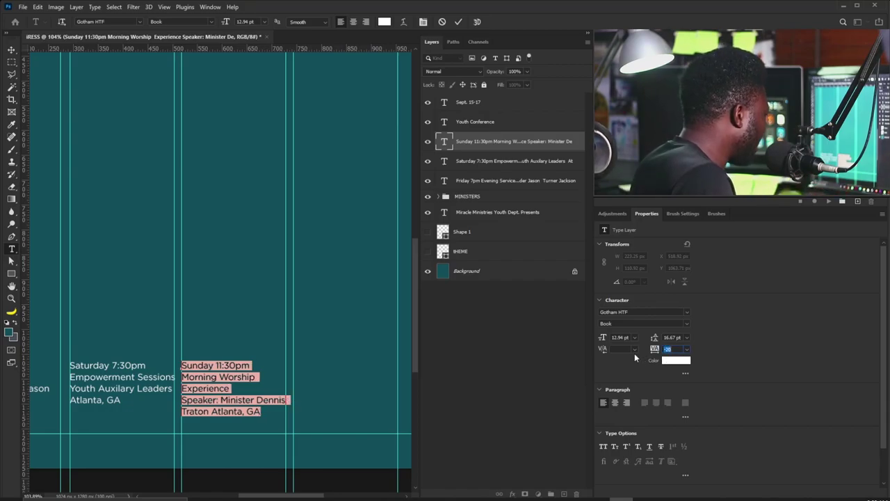
pyautogui.click(13, 50)
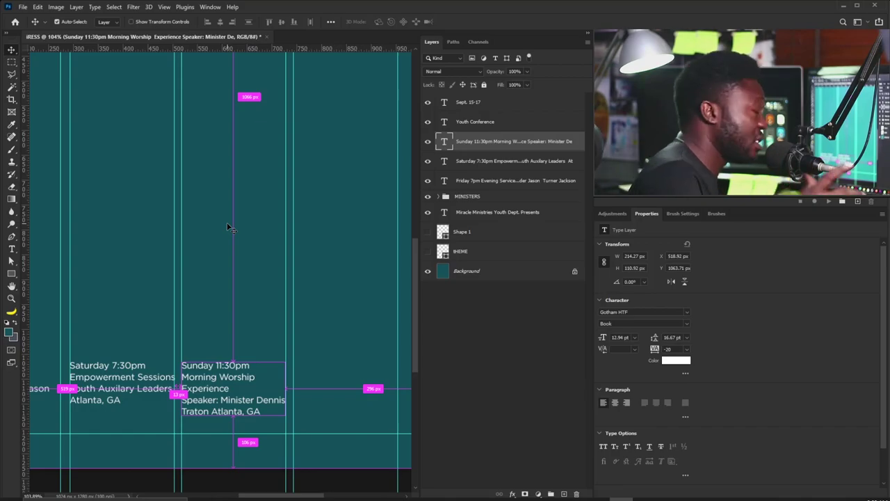
pyautogui.moveTo(227, 331); pyautogui.dragTo(218, 361)
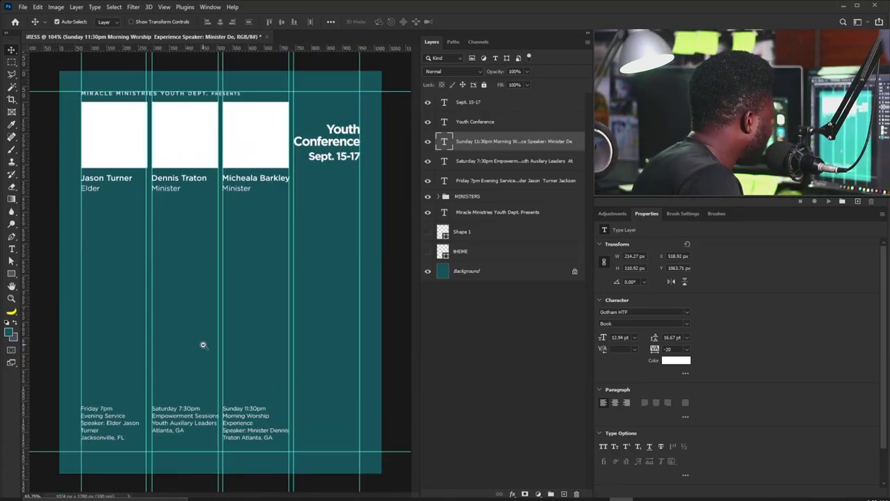
pyautogui.moveTo(244, 425); pyautogui.dragTo(244, 424)
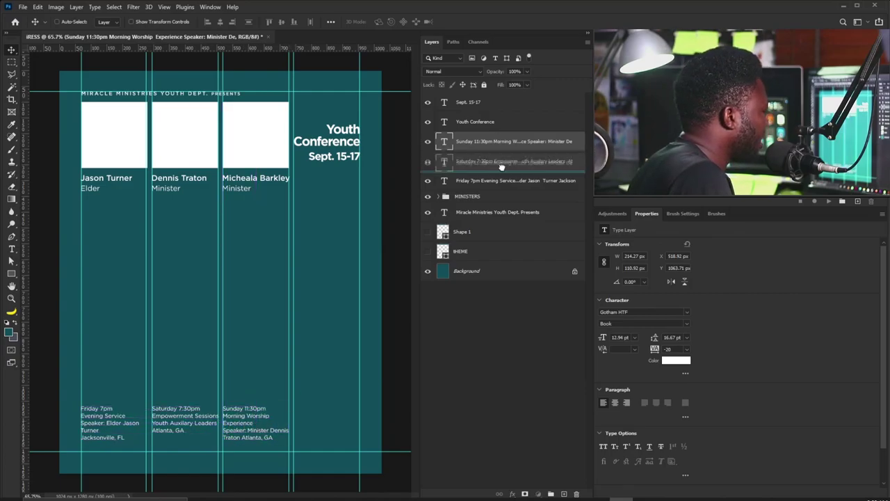
pyautogui.hotkey('ctrl', 'j')
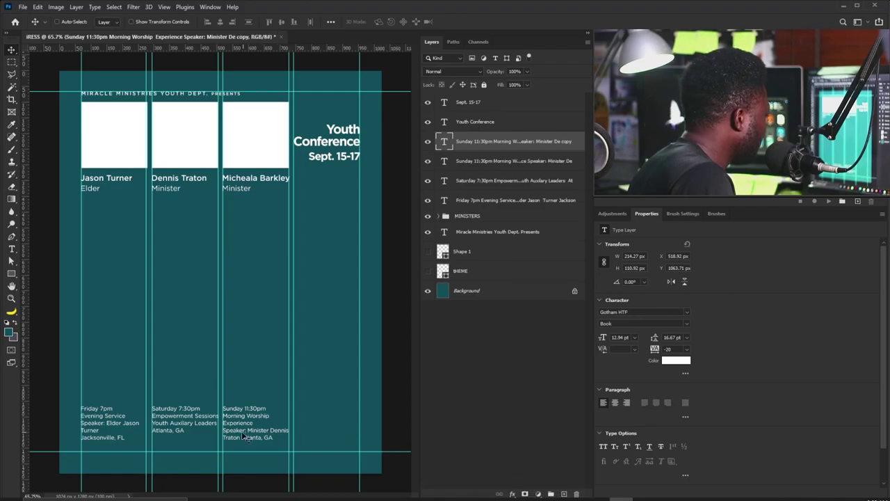
pyautogui.moveTo(243, 433); pyautogui.dragTo(313, 435)
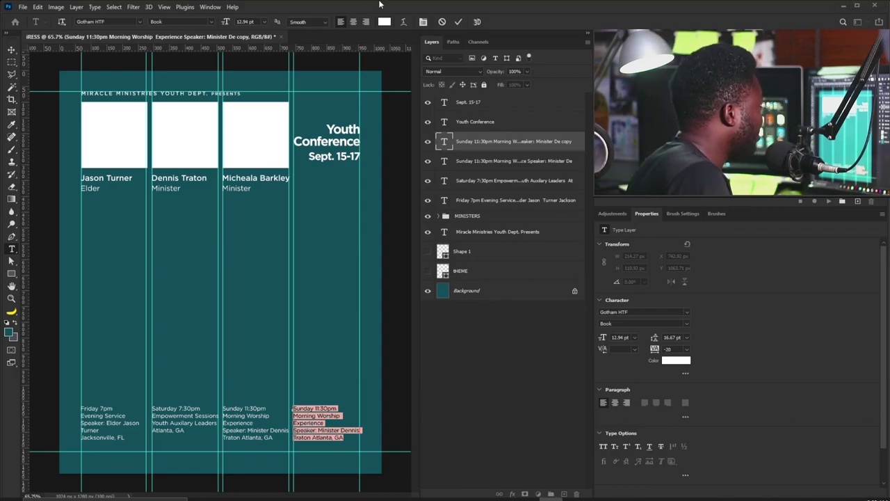
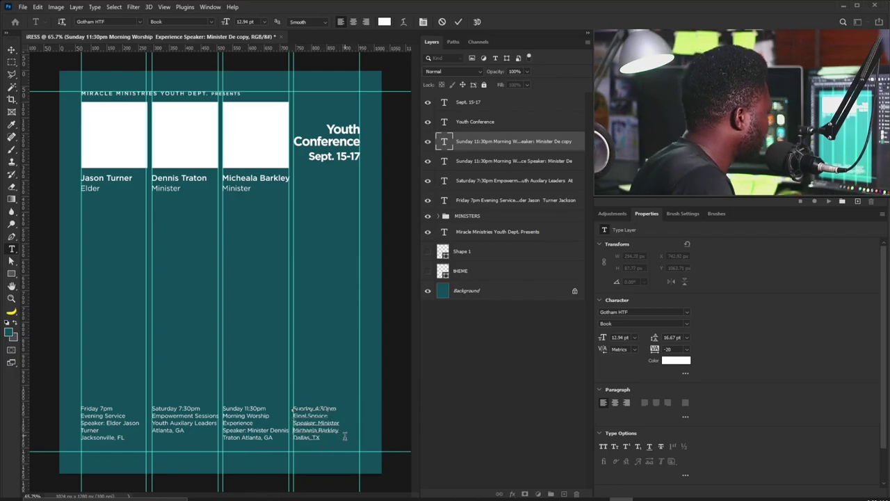
pyautogui.hotkey('ctrl', 'Return')
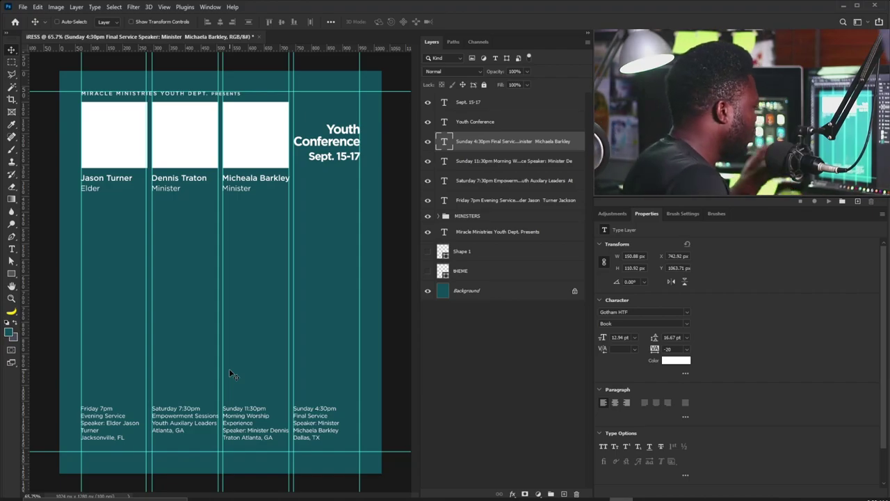
pyautogui.scroll(5, 132, 453)
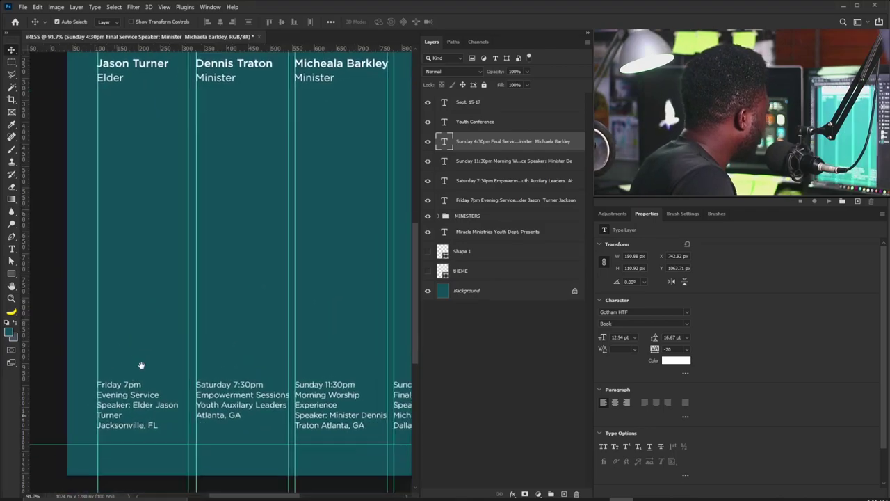
# Make 'Friday 7pm' Gotham Bold in cream #e8d9a4.
pyautogui.doubleClick(146, 366)
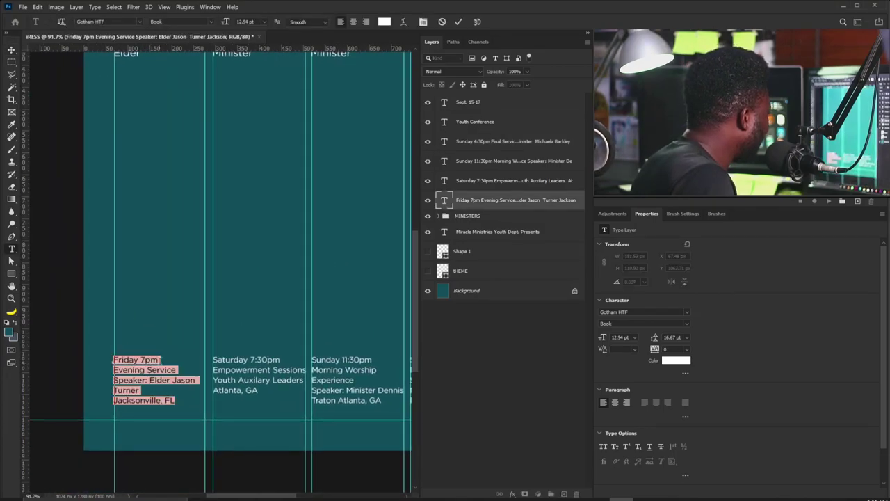
pyautogui.click(160, 360)
pyautogui.moveTo(160, 360); pyautogui.dragTo(103, 353)
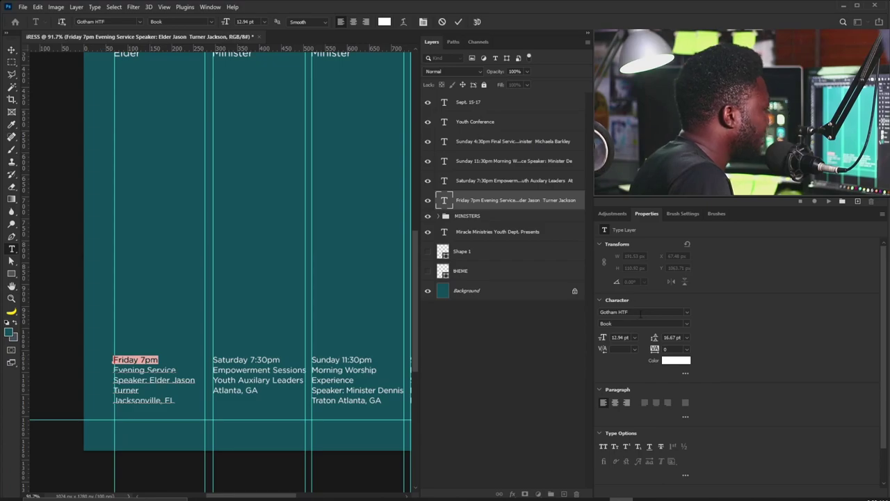
pyautogui.click(687, 323)
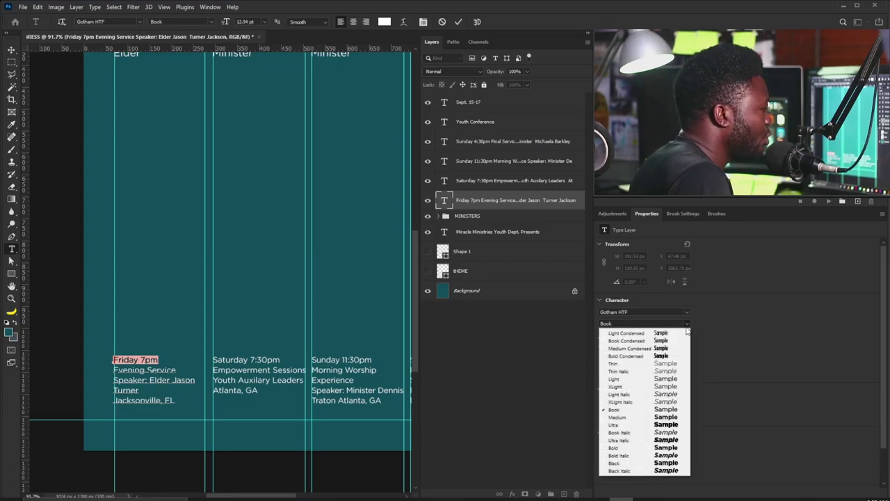
pyautogui.click(666, 448)
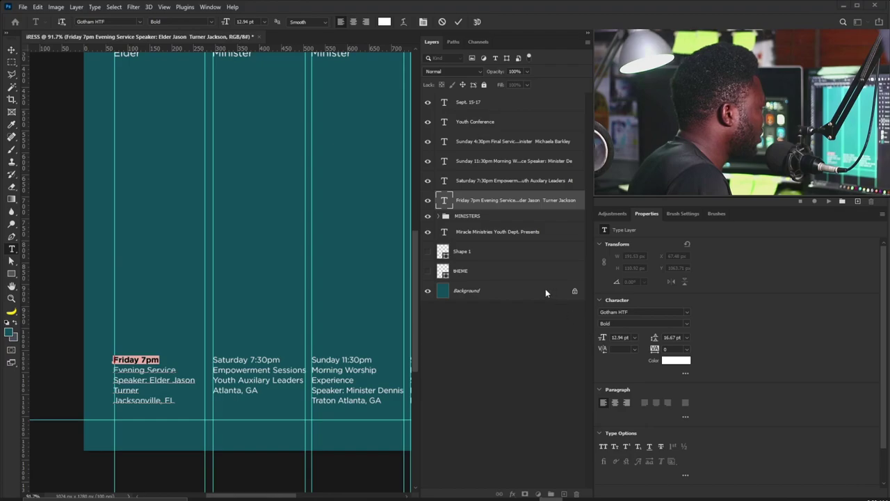
pyautogui.click(677, 361)
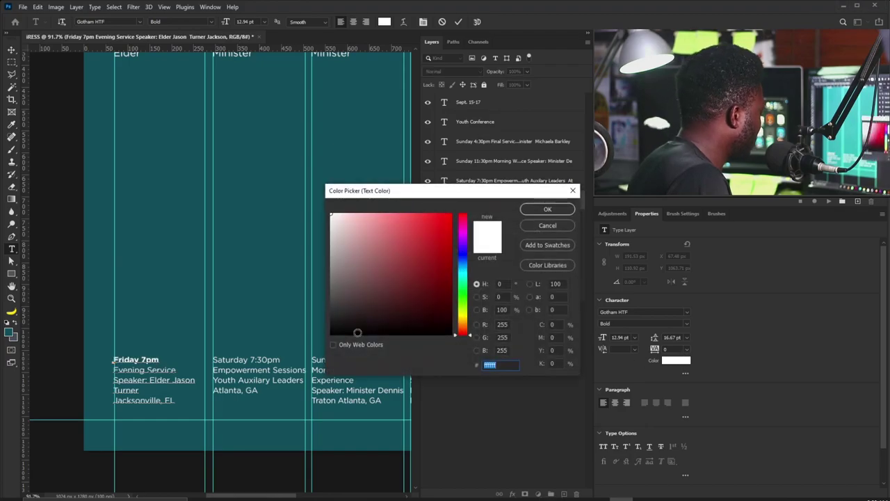
pyautogui.write('e8d9a4')
pyautogui.click(543, 208)
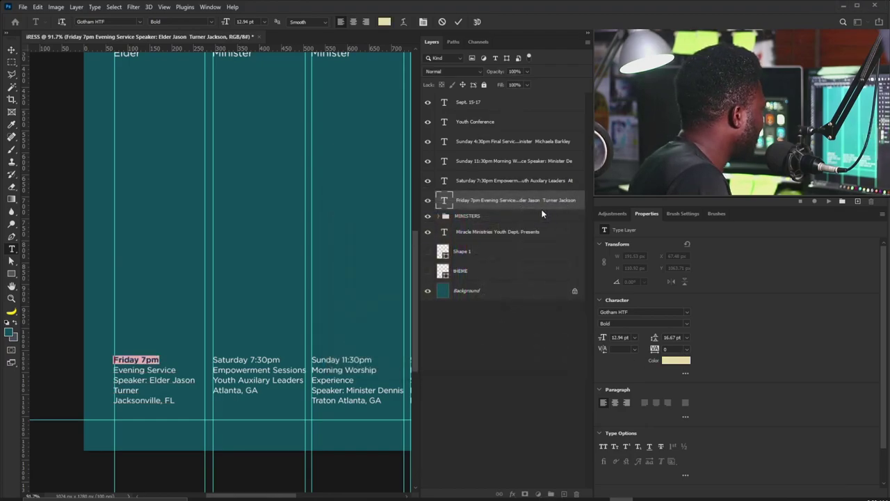
pyautogui.click(11, 50)
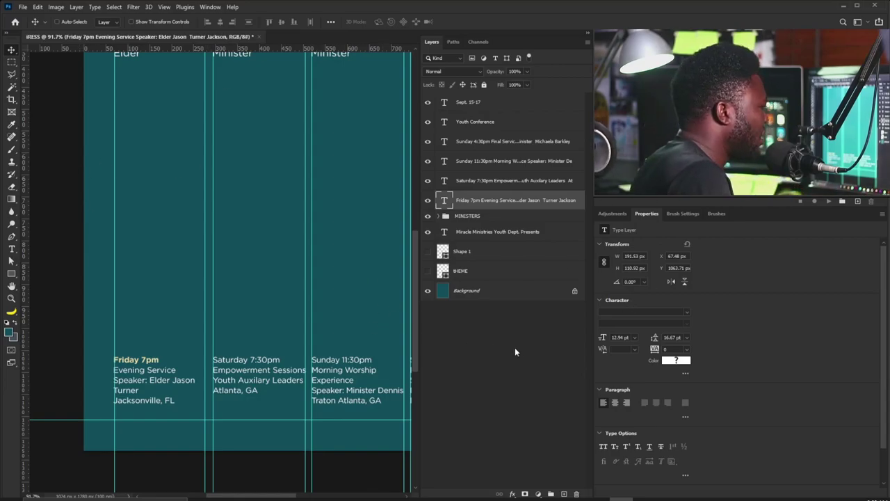
# Set 'Speaker:' in the Friday text to Book Italic in orange.
pyautogui.doubleClick(138, 381)
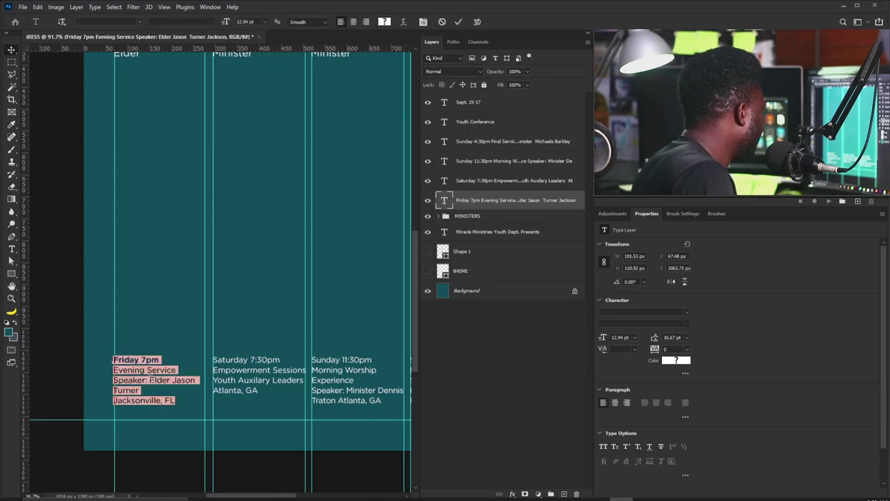
pyautogui.moveTo(150, 380); pyautogui.dragTo(96, 382)
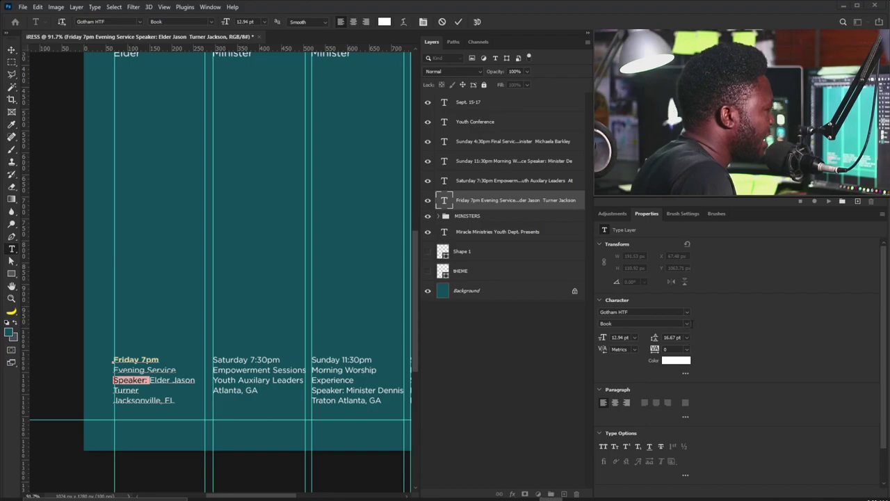
pyautogui.click(687, 323)
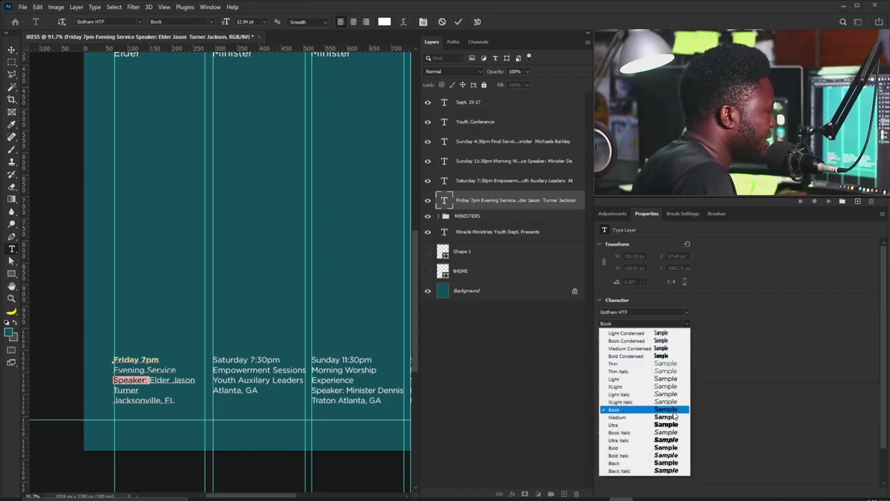
pyautogui.click(666, 432)
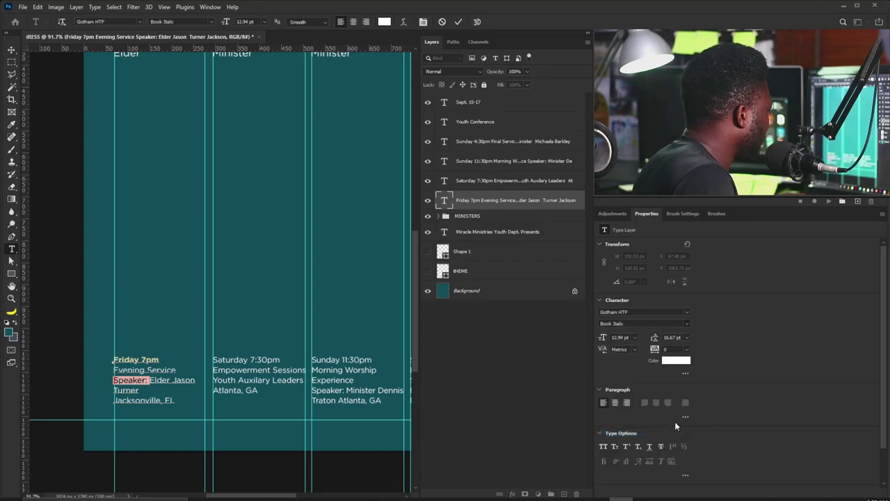
pyautogui.click(676, 361)
pyautogui.click(536, 209)
pyautogui.moveTo(280, 360); pyautogui.dragTo(212, 360)
# Make 'Saturday 7:30pm' bold and cream #e8d9a4.
pyautogui.click(686, 323)
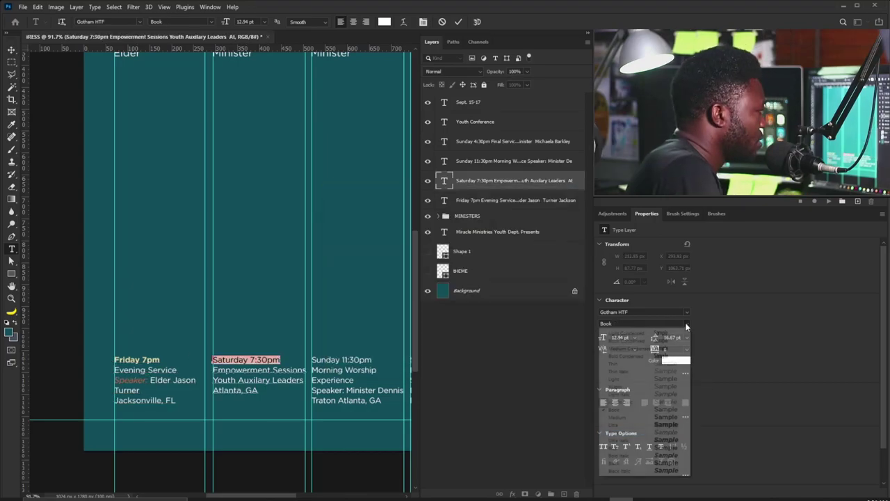
pyautogui.click(647, 387)
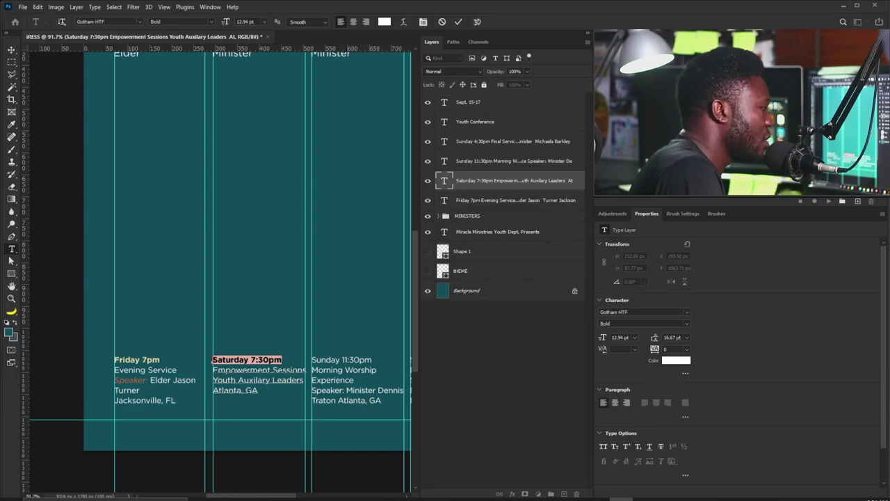
pyautogui.write('e8d9a4')
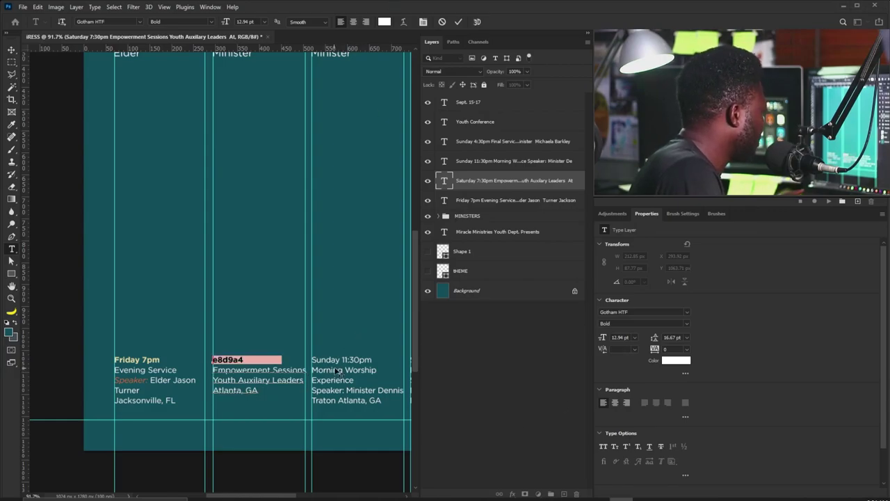
pyautogui.hotkey('ctrl', 'z')
pyautogui.click(666, 361)
pyautogui.write('e8d9a4')
pyautogui.click(553, 210)
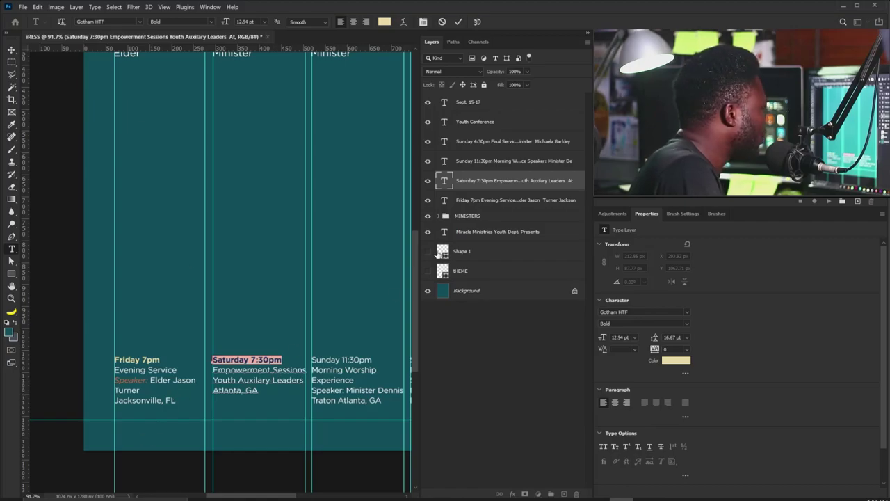
# Set 'Atlanta, GA' and 'Jacksonville, FL' to Book Italic.
pyautogui.moveTo(259, 391); pyautogui.dragTo(212, 391)
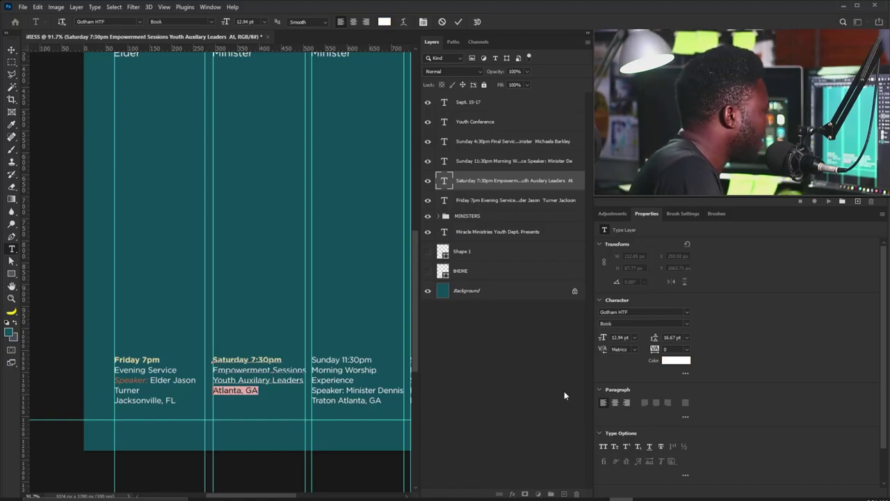
pyautogui.click(687, 324)
pyautogui.click(647, 432)
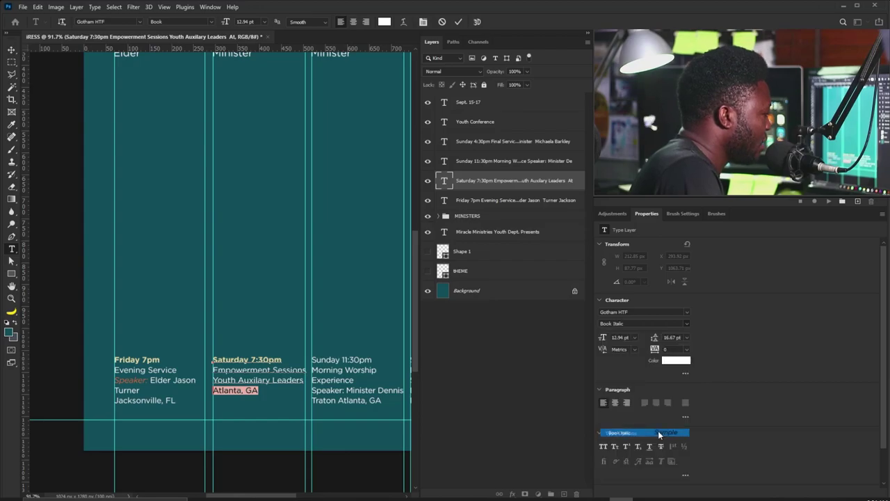
pyautogui.press('Escape')
pyautogui.click(179, 373)
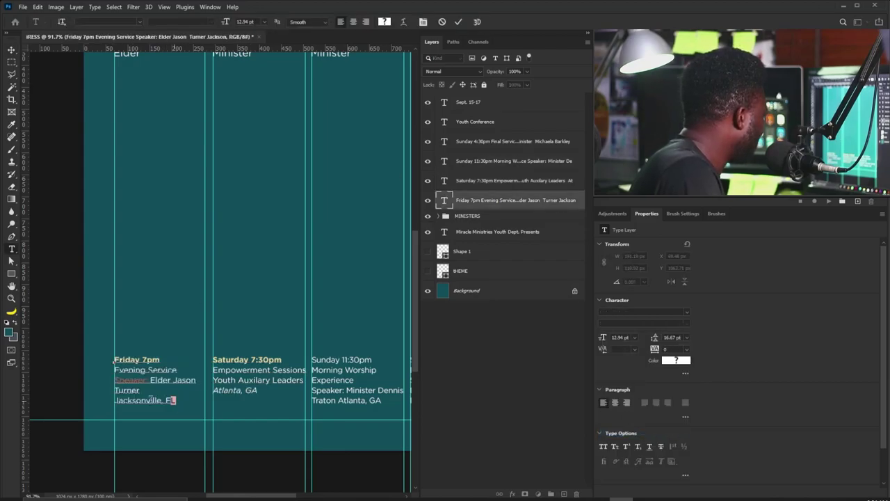
pyautogui.moveTo(176, 401); pyautogui.dragTo(114, 401)
pyautogui.click(687, 324)
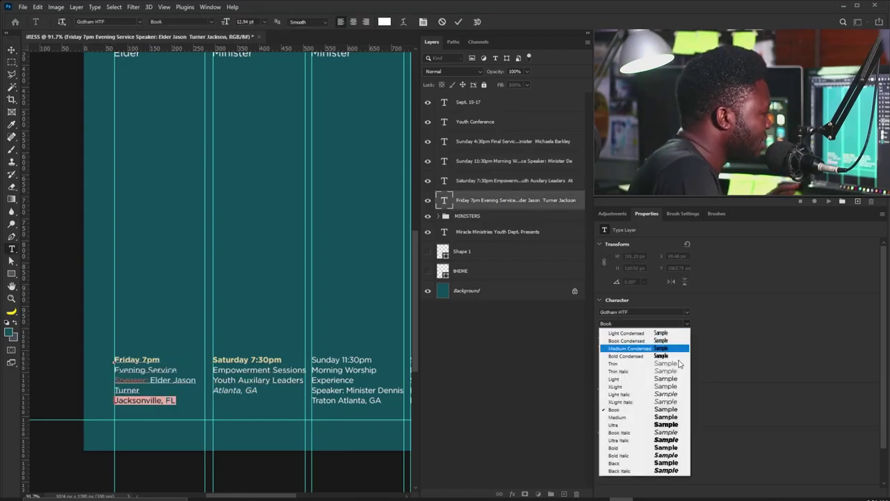
pyautogui.click(670, 432)
pyautogui.hotkey('ctrl', 'Return')
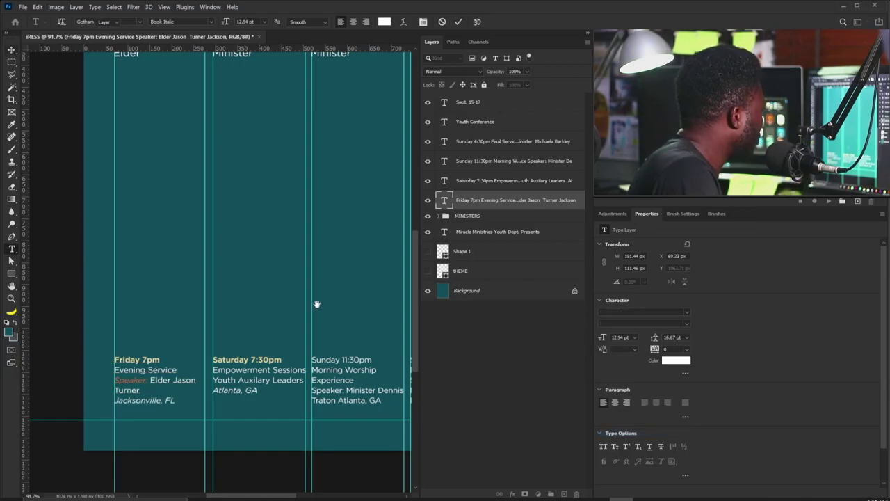
# Bring the Sunday 11:30pm text into view and select its heading line.
pyautogui.moveTo(318, 304); pyautogui.dragTo(201, 271)
pyautogui.click(258, 327)
pyautogui.hotkey('ctrl', 'a')
pyautogui.moveTo(257, 326); pyautogui.dragTo(160, 314)
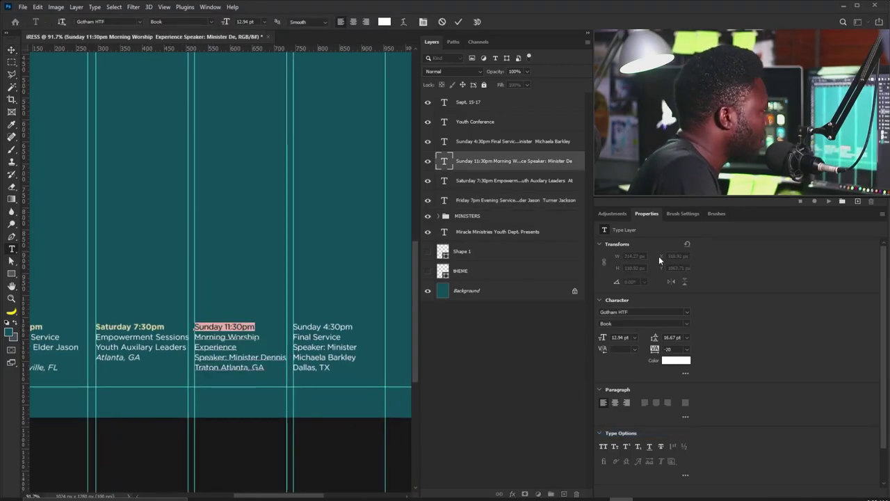
# Make 'Sunday 11:30pm' bold and cream.
pyautogui.click(686, 323)
pyautogui.click(630, 449)
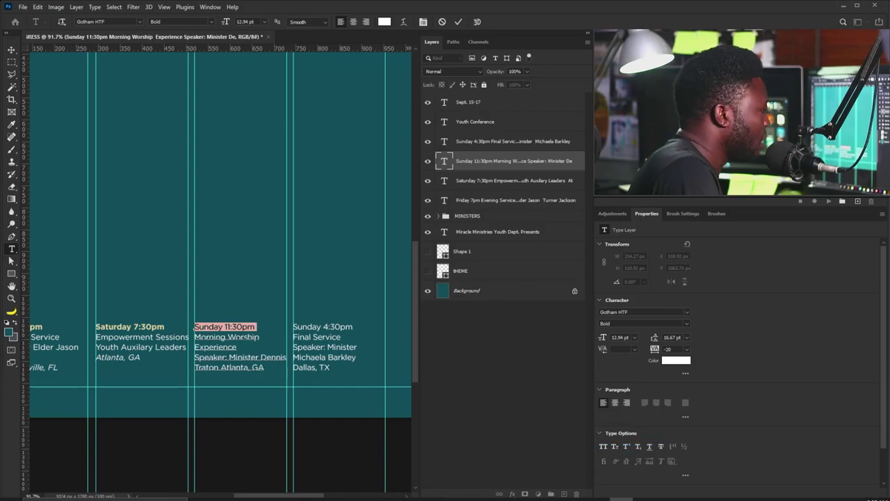
pyautogui.click(676, 360)
pyautogui.hotkey('ctrl', 'v')
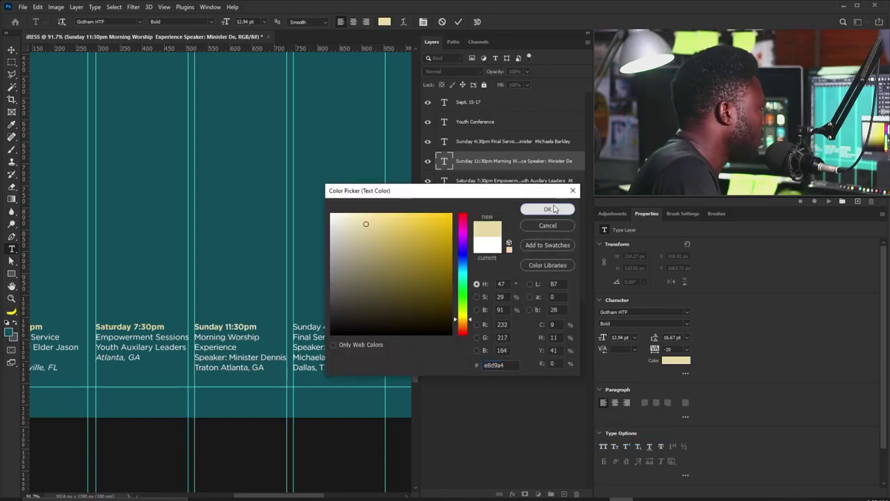
pyautogui.click(548, 209)
# Make 'Speaker:' Book Italic in orange #df6a3c.
pyautogui.moveTo(230, 357); pyautogui.dragTo(194, 356)
pyautogui.click(685, 323)
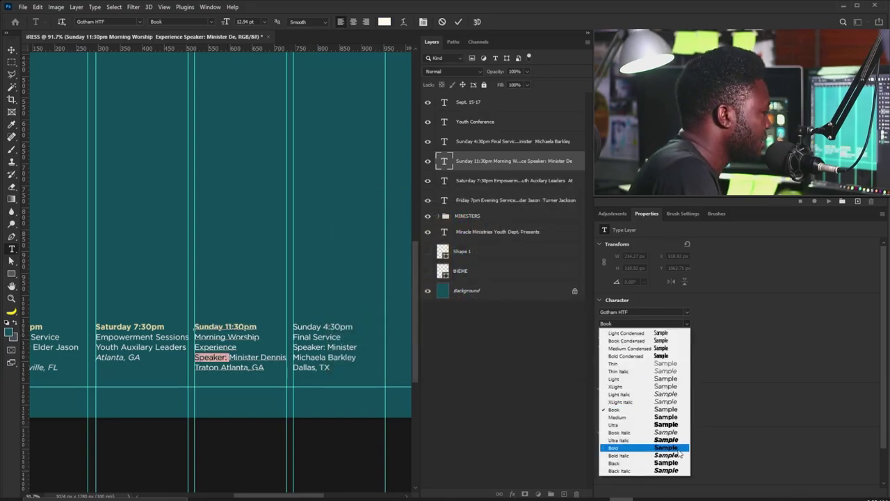
pyautogui.click(630, 436)
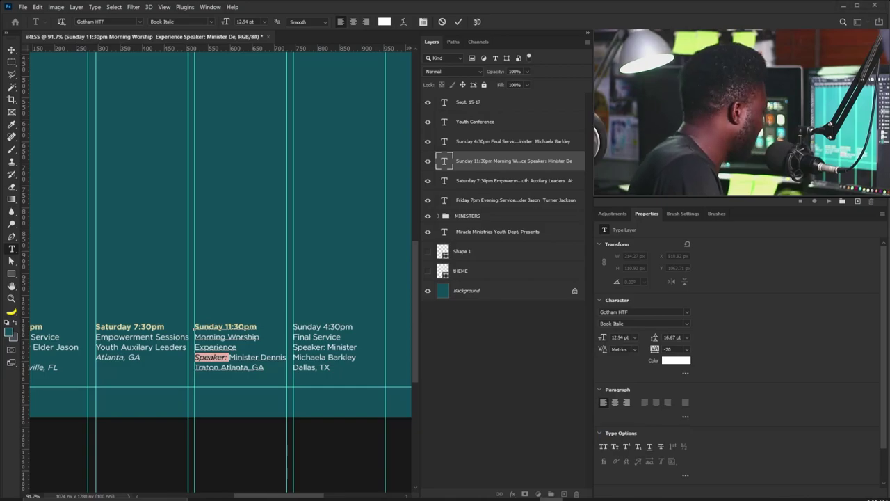
pyautogui.click(676, 360)
pyautogui.write('df6a3c')
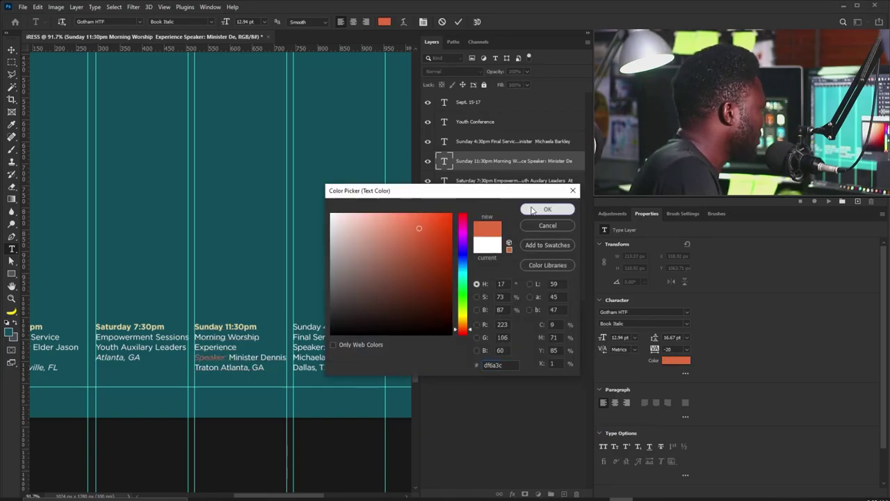
pyautogui.click(548, 209)
# Set Atlanta, GA to Book Italic and add a comma before the city.
pyautogui.press('Down')
pyautogui.hotkey('ctrl', 'shift', 'Right')
pyautogui.hotkey('ctrl', 'shift', 'Right')
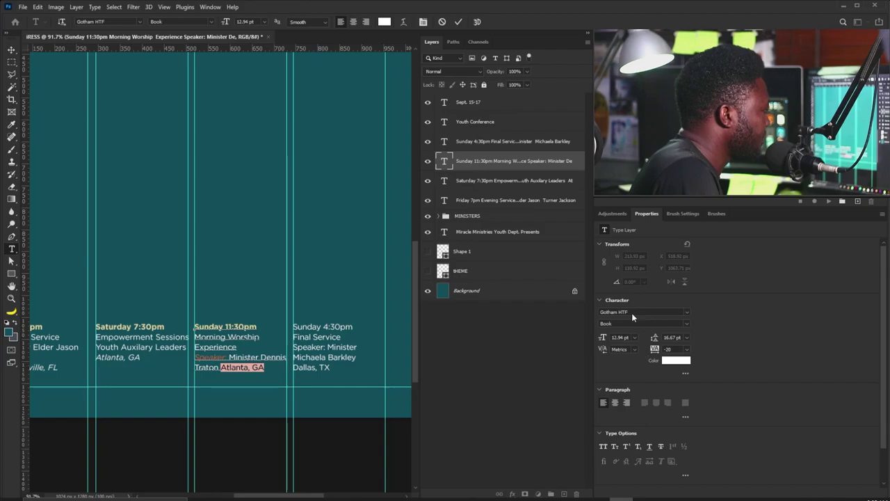
pyautogui.click(687, 324)
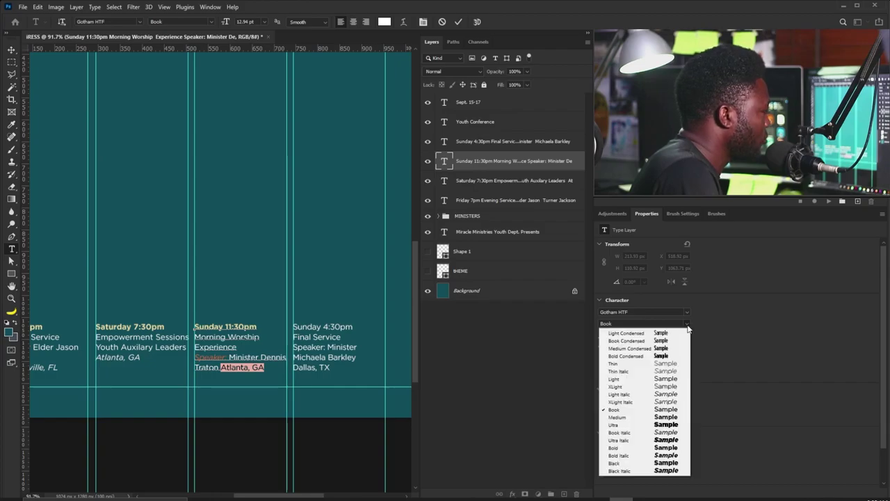
pyautogui.click(658, 432)
pyautogui.press('Left')
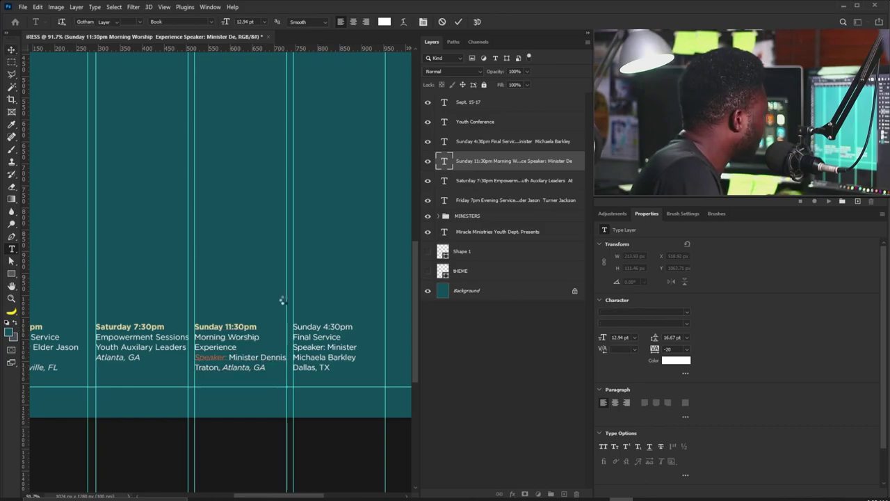
pyautogui.click(11, 50)
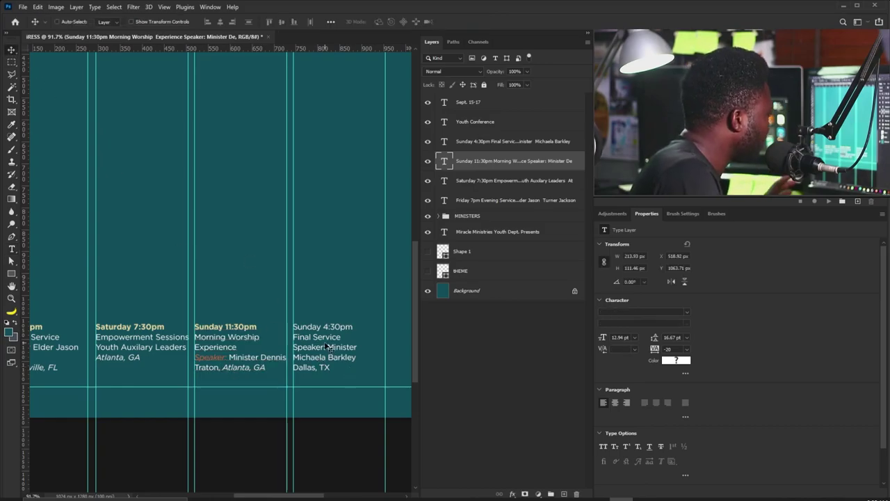
# Make 'Sunday 4:30pm' bold and cream.
pyautogui.doubleClick(351, 327)
pyautogui.moveTo(352, 327); pyautogui.dragTo(262, 310)
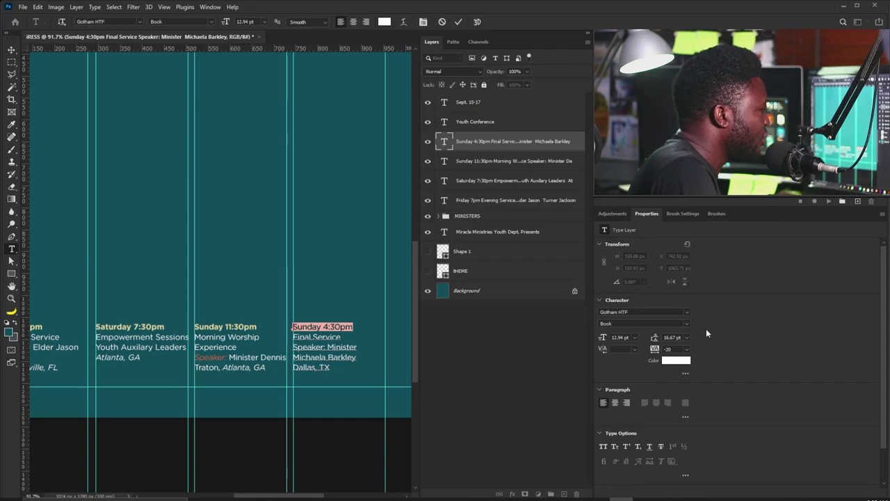
pyautogui.click(643, 323)
pyautogui.click(643, 449)
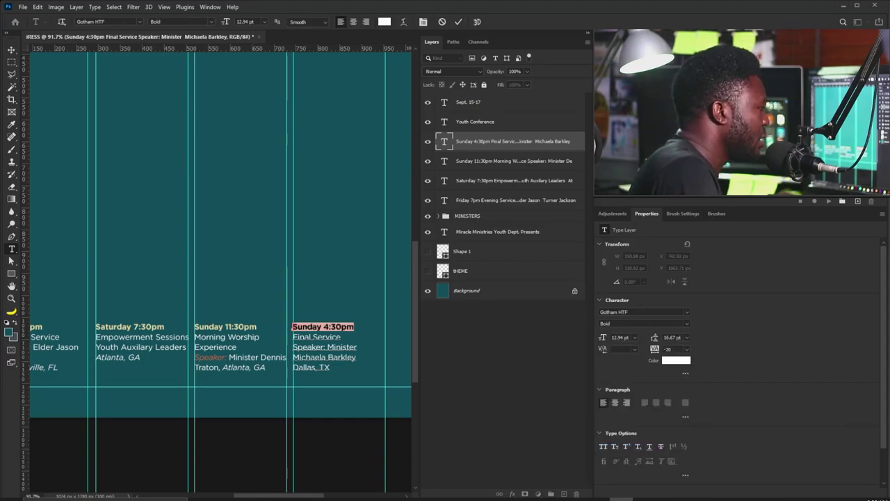
pyautogui.click(674, 361)
pyautogui.hotkey('ctrl', 'v')
pyautogui.press('Return')
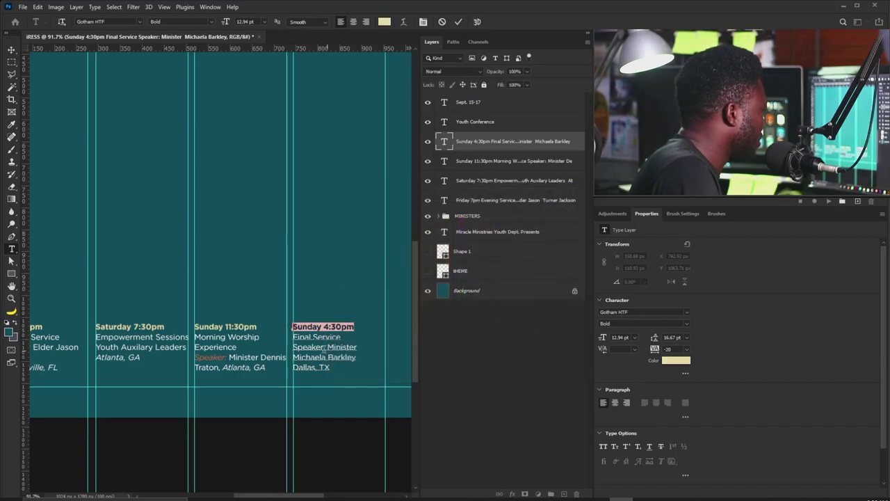
# Colour 'Speaker:' orange in the Sunday 4:30pm block.
pyautogui.doubleClick(316, 347)
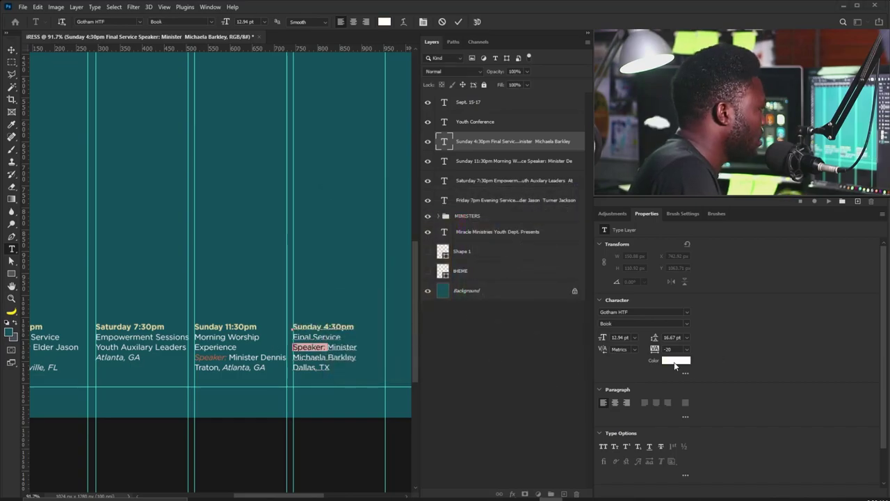
pyautogui.click(673, 361)
pyautogui.hotkey('ctrl', 'v')
pyautogui.press('Return')
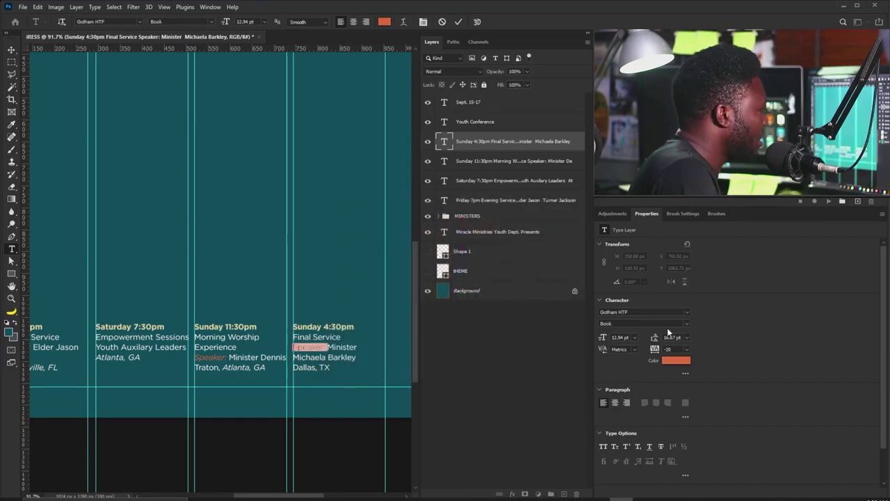
pyautogui.click(668, 324)
pyautogui.click(672, 433)
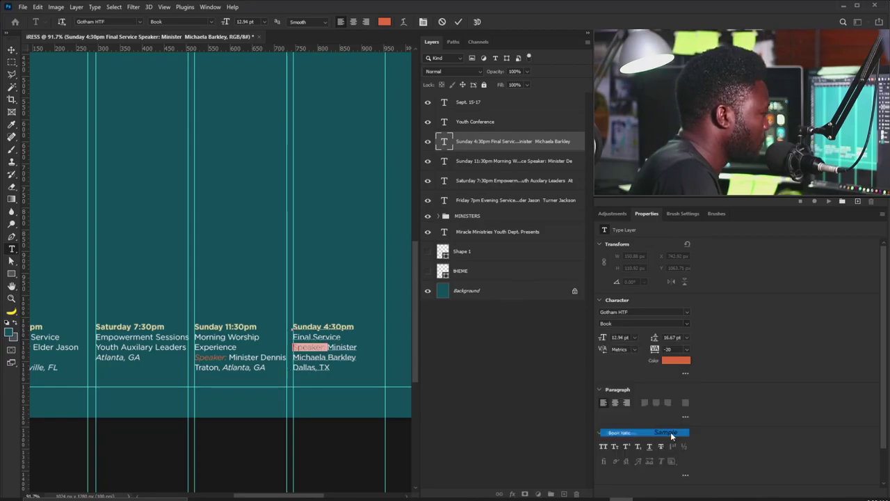
# Set 'Dallas, TX' to Book Italic.
pyautogui.moveTo(331, 367); pyautogui.dragTo(287, 368)
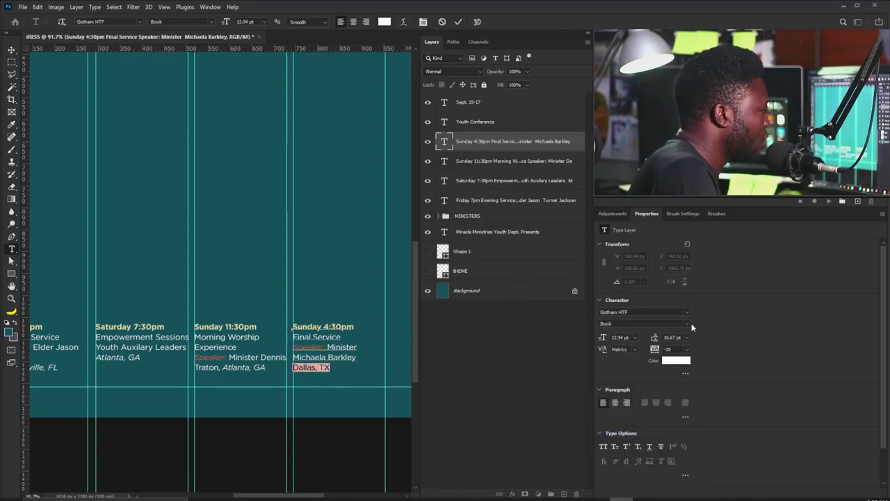
pyautogui.click(687, 324)
pyautogui.click(669, 433)
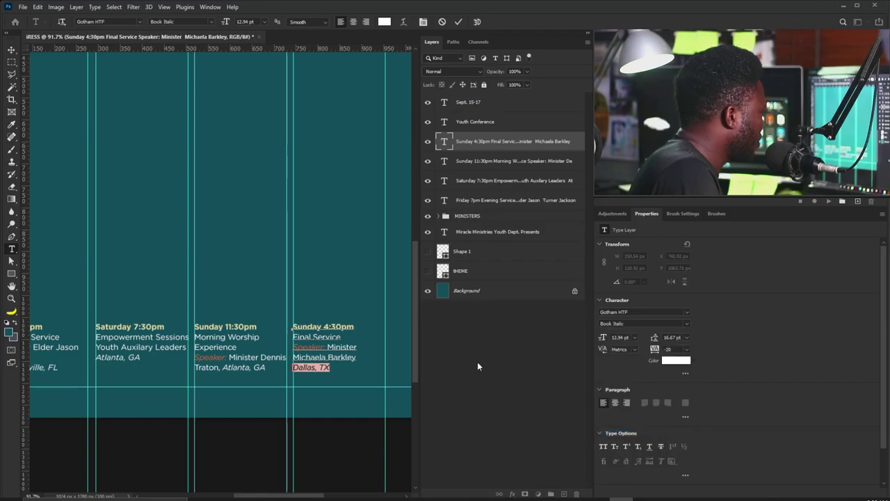
pyautogui.click(11, 50)
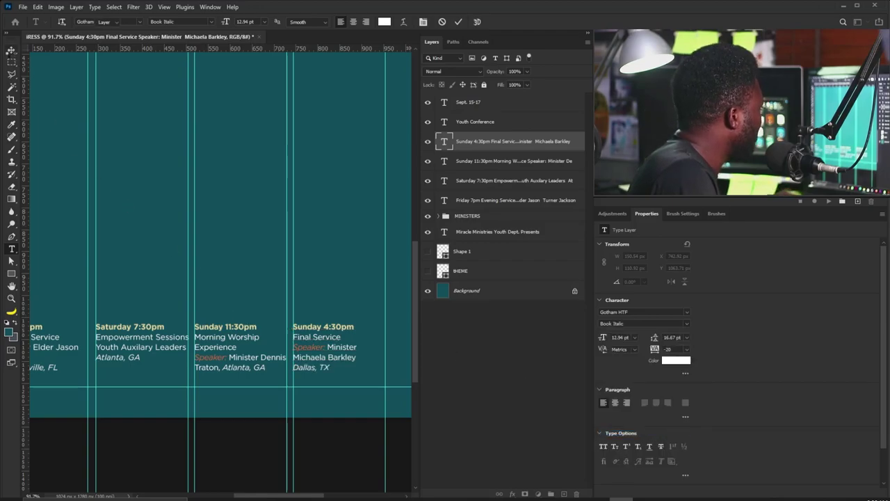
pyautogui.doubleClick(347, 361)
# Commit the text, review the whole poster with guides hidden, then zoom toward the speaker names.
pyautogui.click(360, 358)
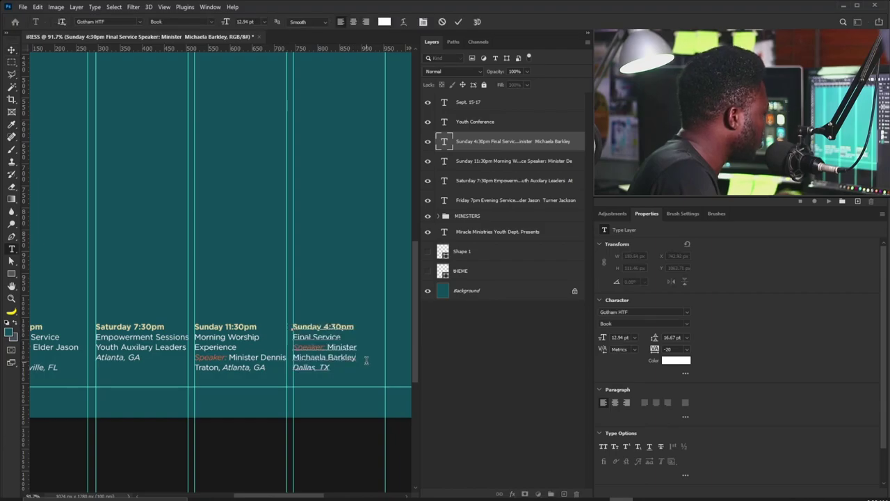
pyautogui.click(11, 50)
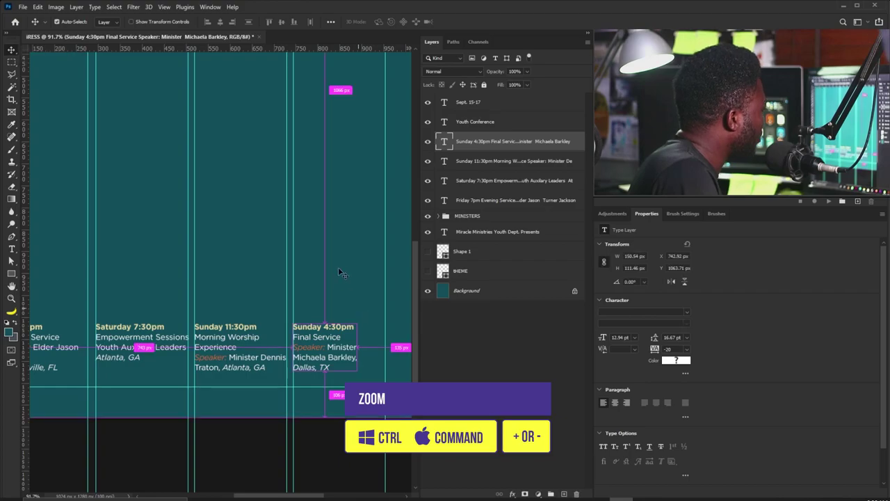
pyautogui.hotkey('ctrl', '-')
pyautogui.hotkey('ctrl', '-')
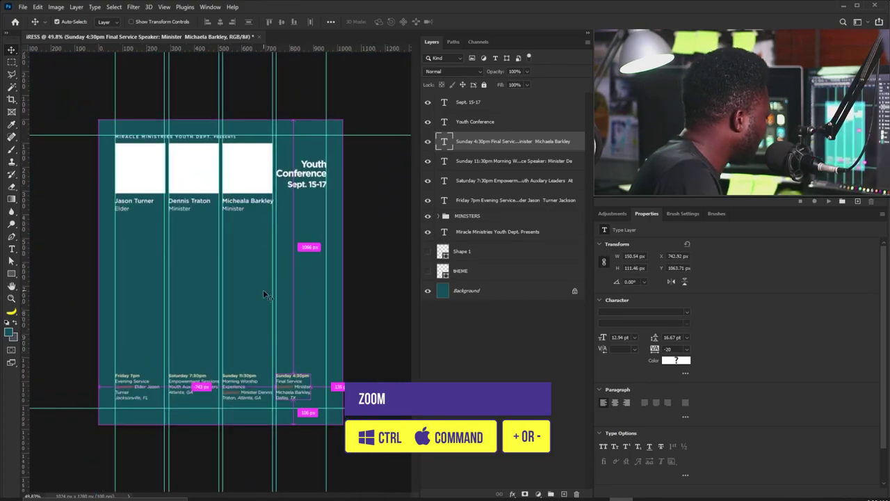
pyautogui.hotkey('ctrl', 'h')
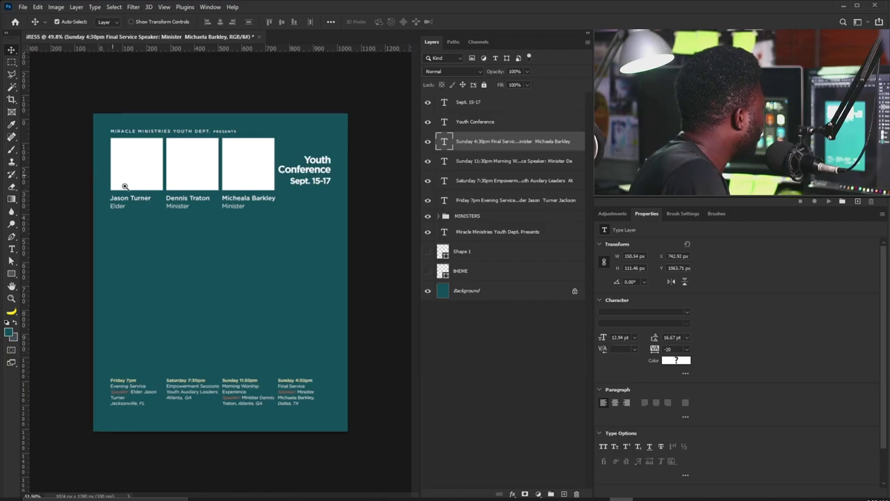
pyautogui.scroll(4, 109, 211)
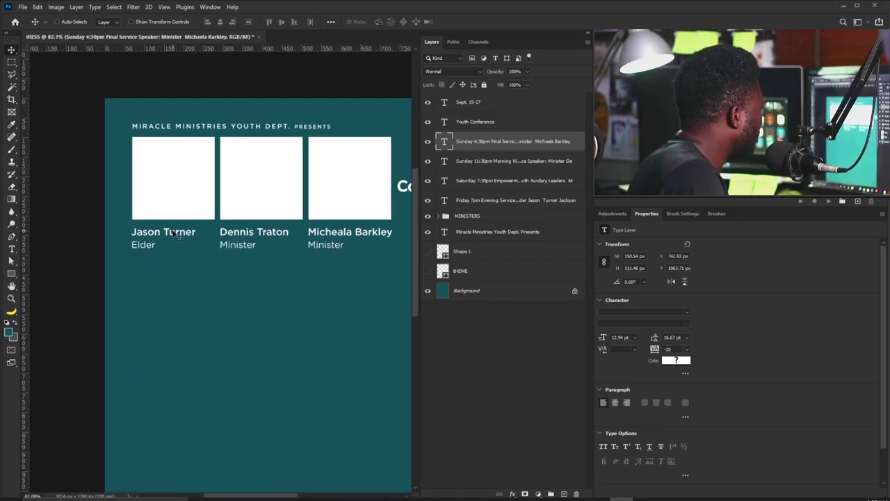
# Recolour the three speaker name layers to cream e8d9a4.
pyautogui.rightClick(172, 231)
pyautogui.click(206, 247)
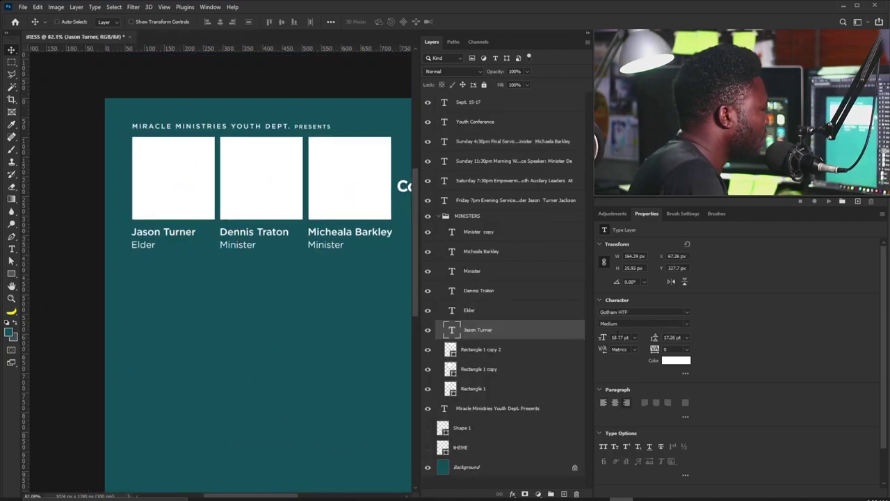
pyautogui.click(674, 360)
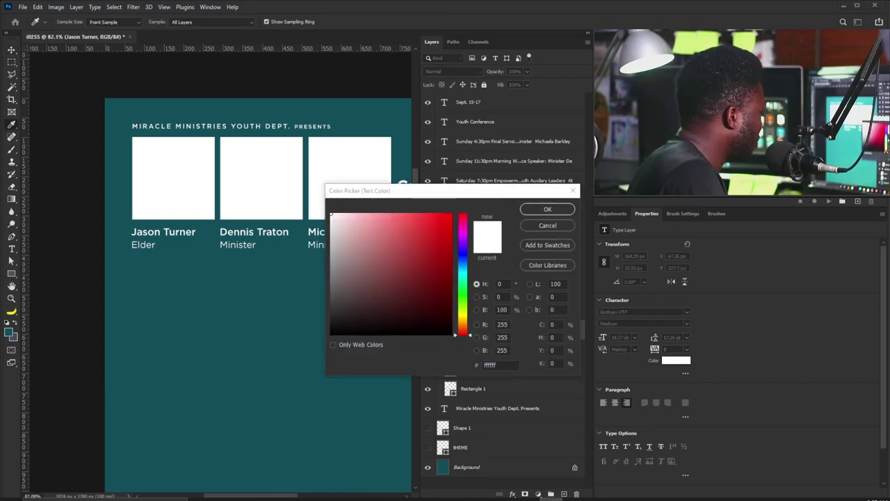
pyautogui.click(459, 367)
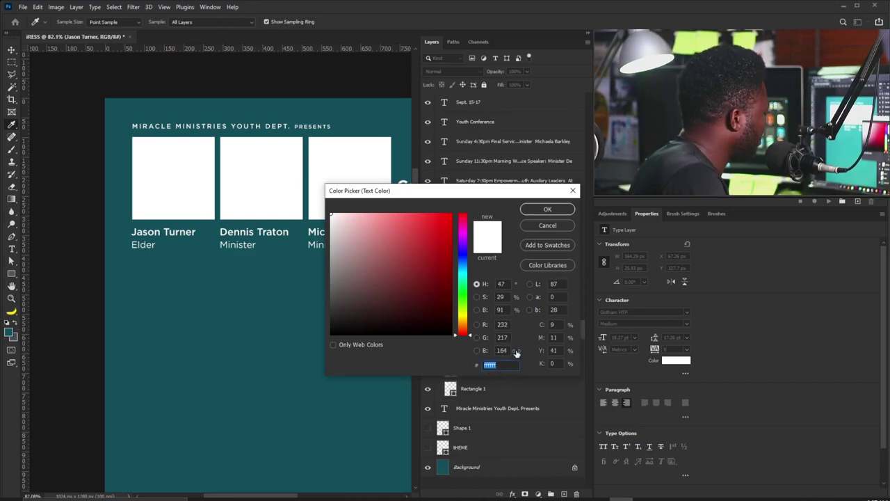
pyautogui.hotkey('ctrl', 'v')
pyautogui.click(547, 209)
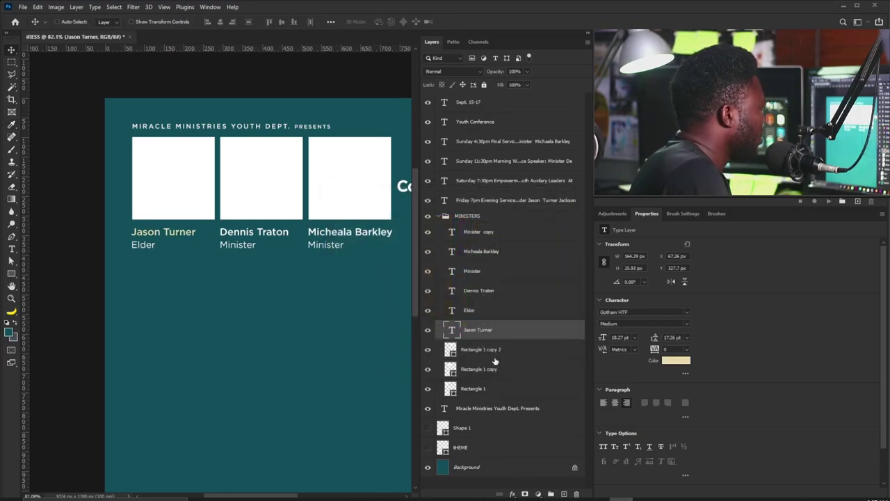
pyautogui.click(477, 315)
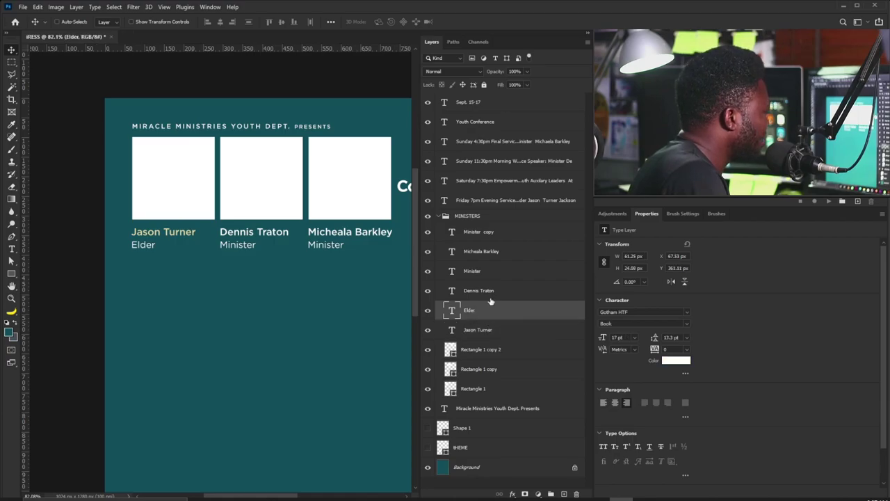
pyautogui.click(490, 288)
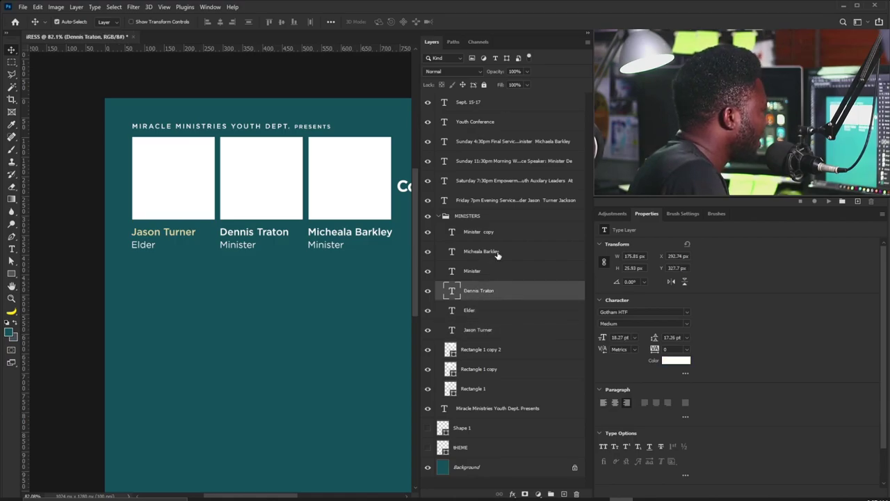
pyautogui.keyDown('ctrl'); pyautogui.click(495, 252); pyautogui.keyUp('ctrl')
pyautogui.click(676, 360)
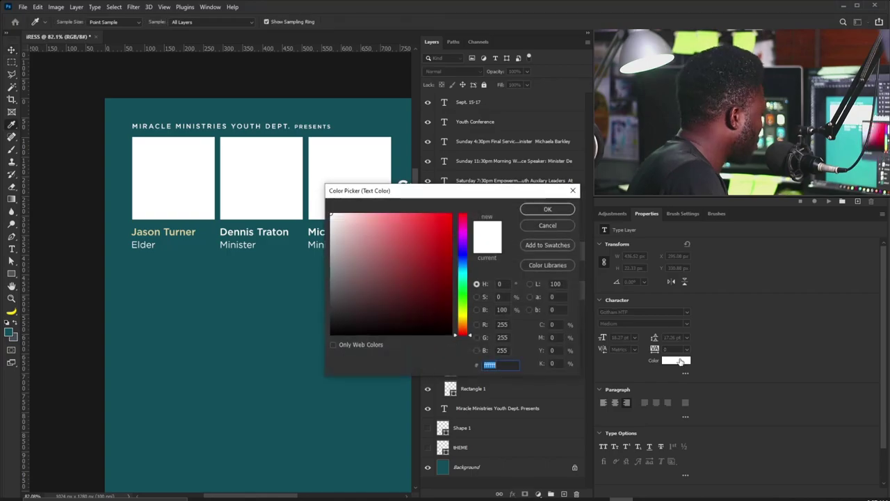
pyautogui.write('e8d9a4')
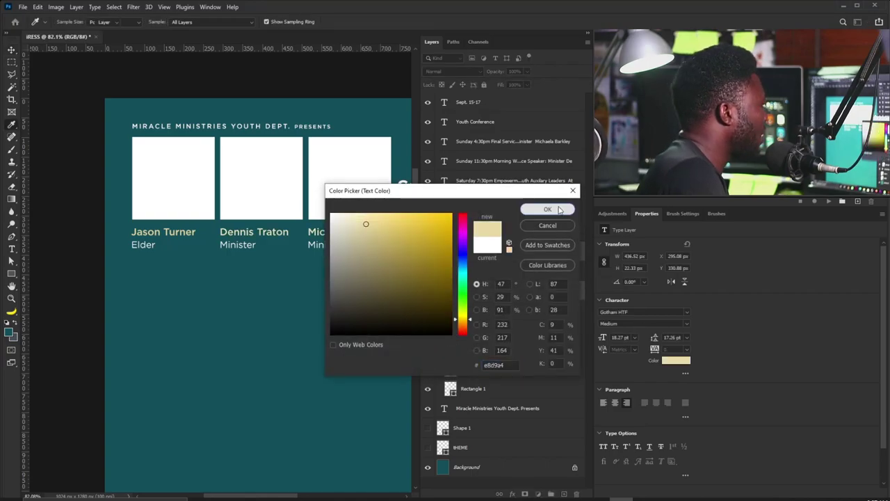
pyautogui.click(559, 210)
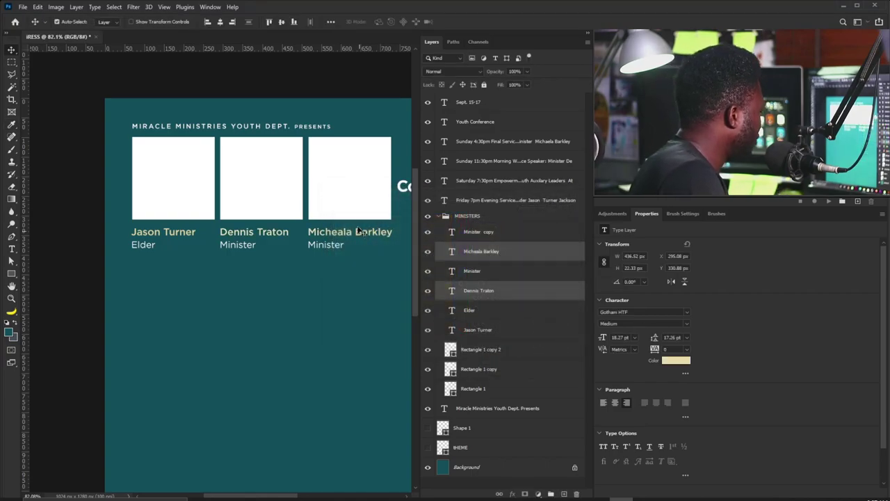
# Set the Youth Conference heading to eee2a0, collapse MINISTERS, and select the Sunday 4:30pm schedule layer.
pyautogui.scroll(-5, 313, 225)
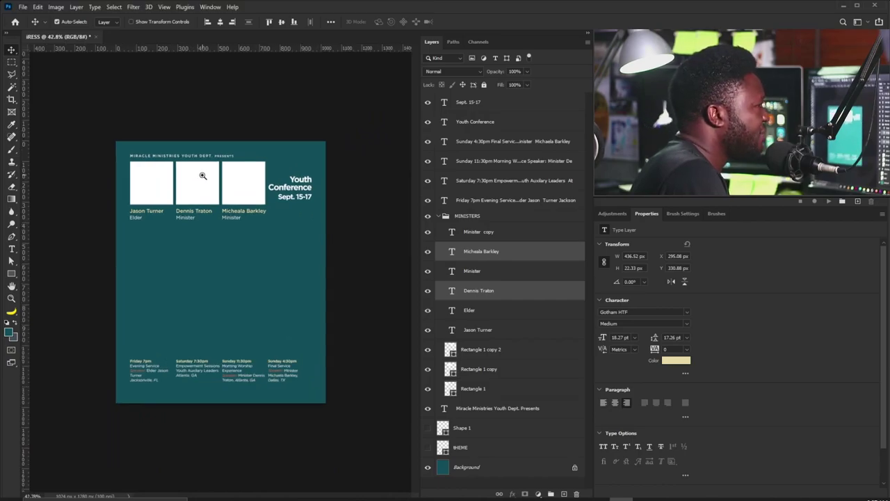
pyautogui.scroll(1, 203, 176)
pyautogui.rightClick(303, 175)
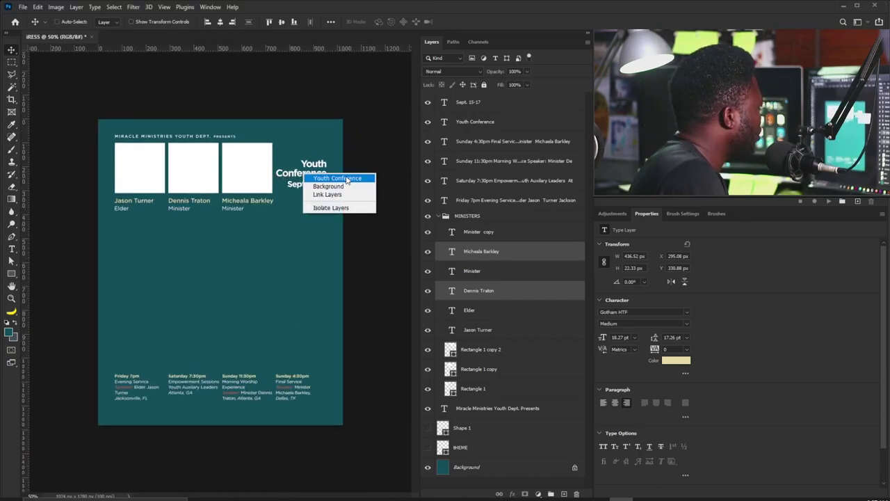
pyautogui.click(346, 179)
pyautogui.click(676, 360)
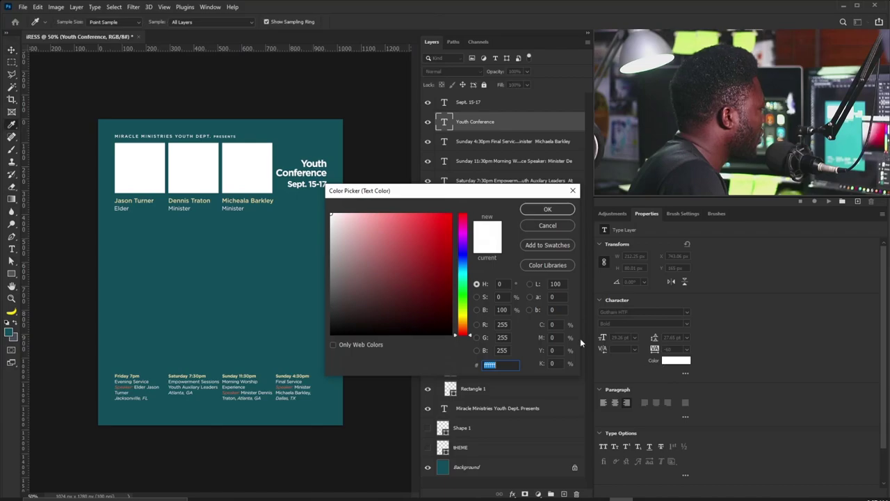
pyautogui.write('eee2a0')
pyautogui.click(547, 209)
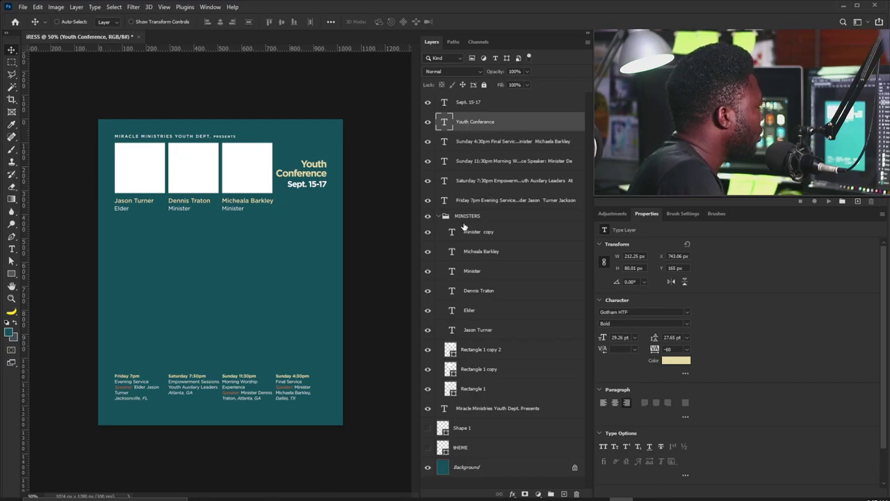
pyautogui.click(439, 216)
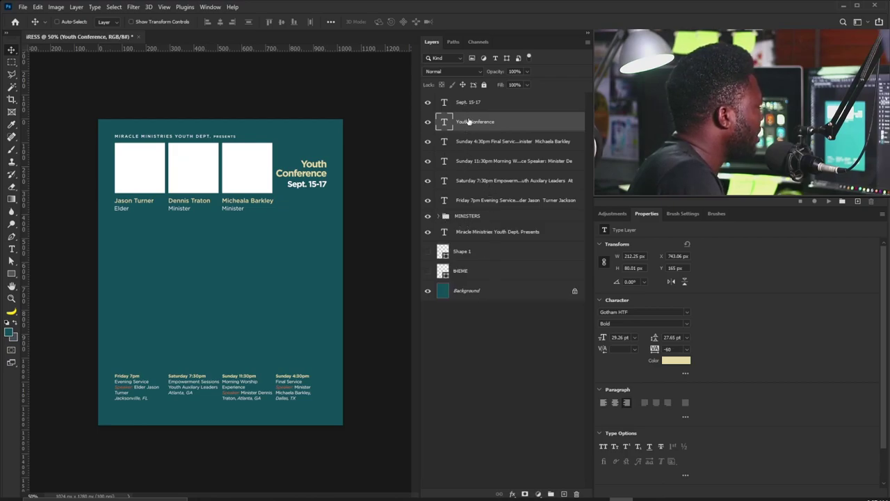
pyautogui.click(469, 142)
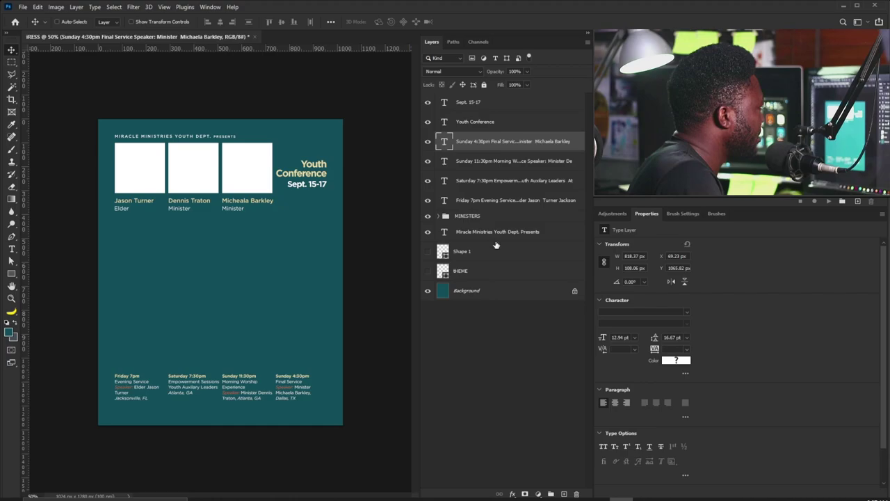
# Name the schedule layers' group 'Days N Time', then select the Miracle Ministries Youth Dept. Presents layer.
pyautogui.keyDown('shift'); pyautogui.click(487, 200); pyautogui.keyUp('shift')
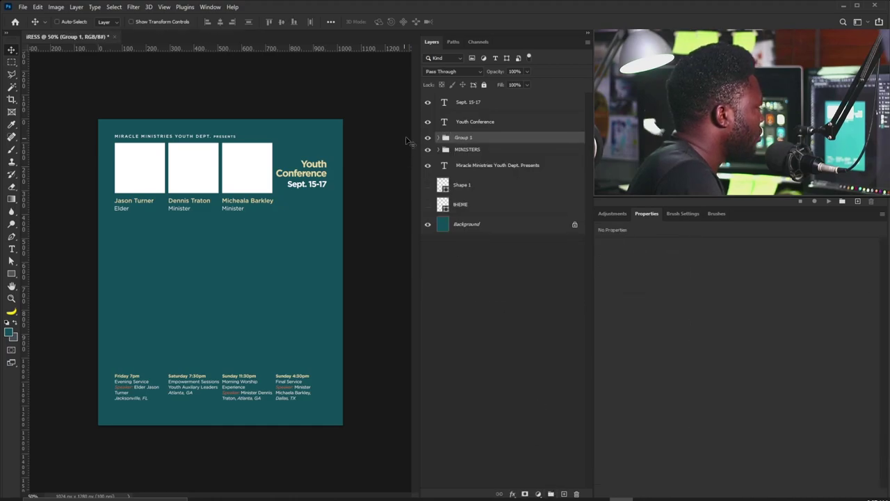
pyautogui.doubleClick(464, 137)
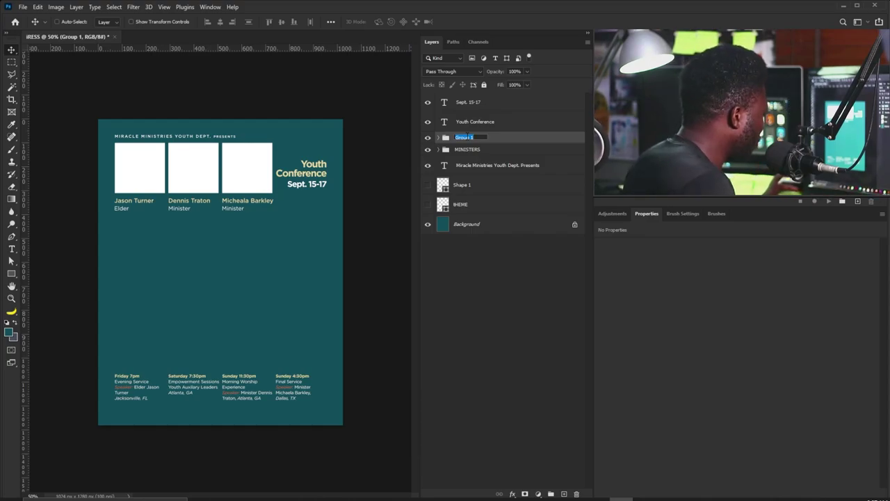
pyautogui.write('P')
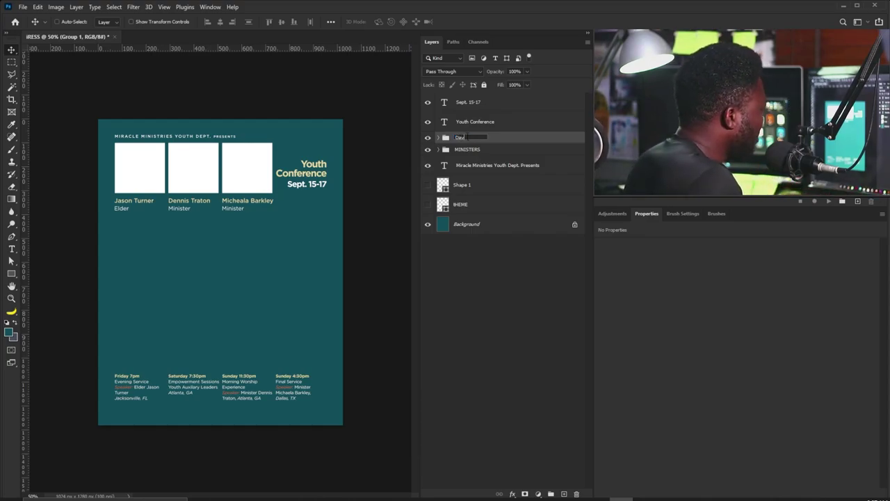
pyautogui.write('ays N Tim')
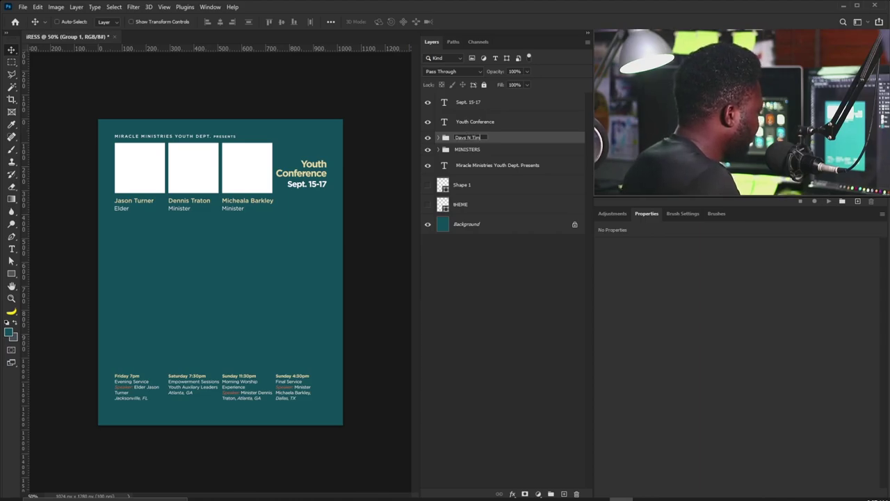
pyautogui.write('e')
pyautogui.press('Return')
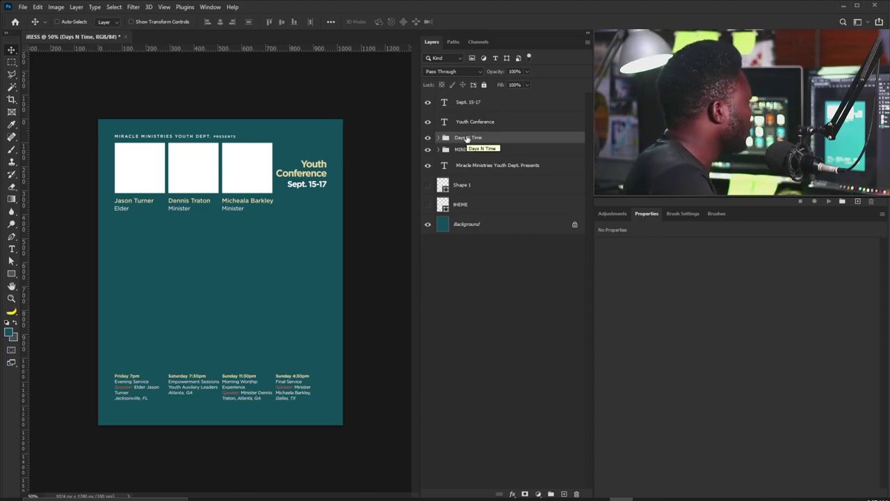
pyautogui.rightClick(192, 141)
pyautogui.click(209, 140)
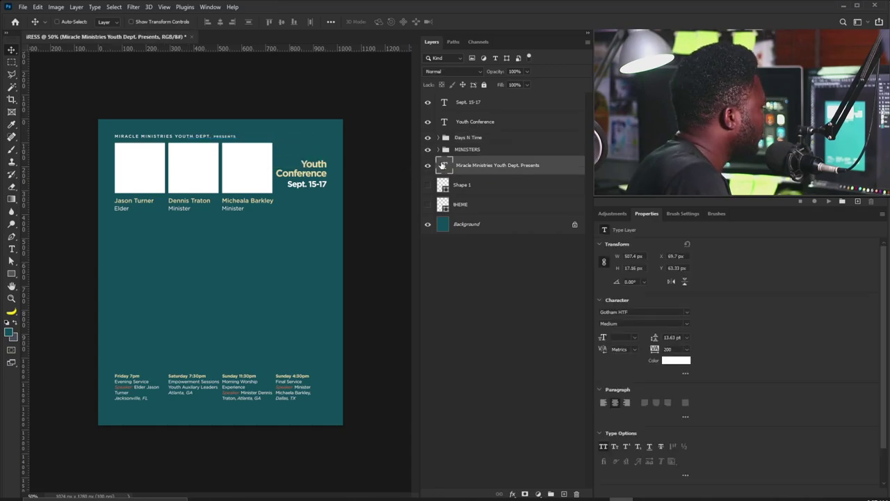
# Colour the header words MIRACLE MINISTRIES YOUTH DEPT. pale yellow e8d9a4.
pyautogui.doubleClick(208, 143)
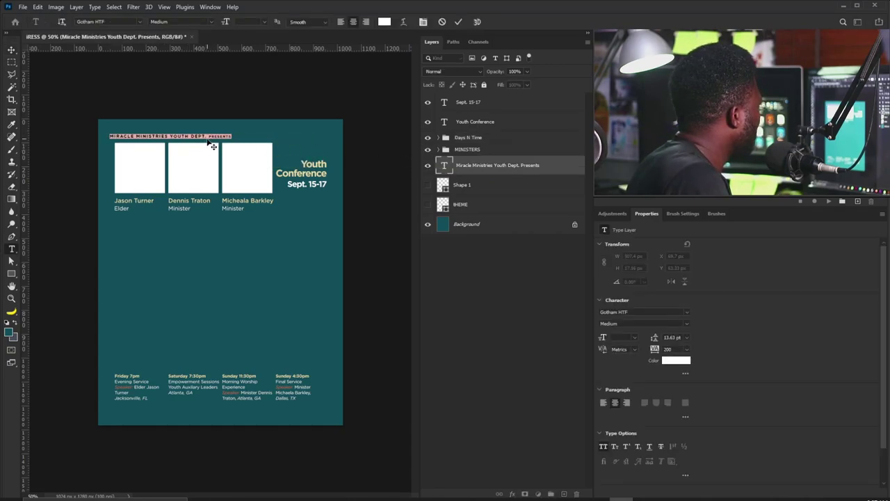
pyautogui.moveTo(208, 138); pyautogui.dragTo(110, 137)
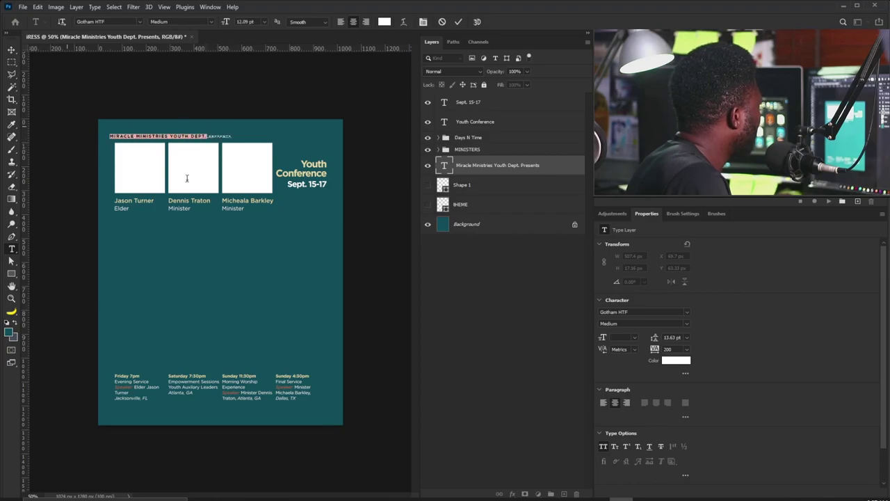
pyautogui.click(686, 362)
pyautogui.write('e8d9a4')
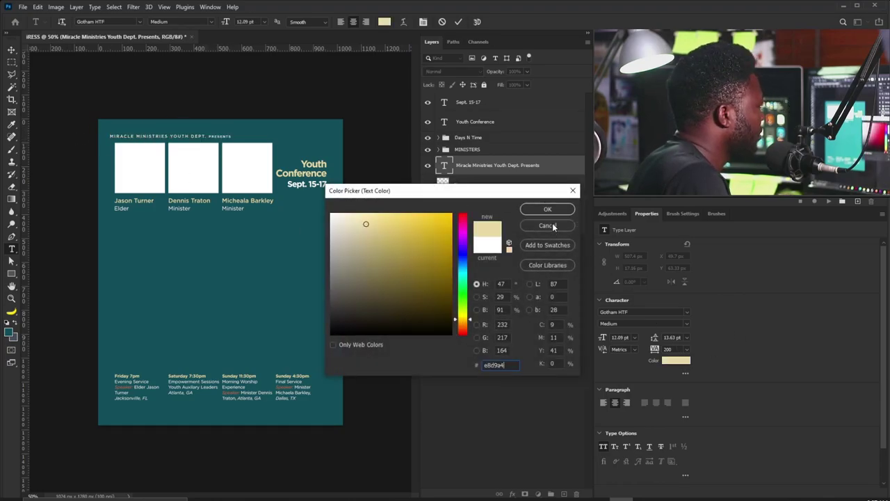
pyautogui.click(547, 210)
pyautogui.click(12, 50)
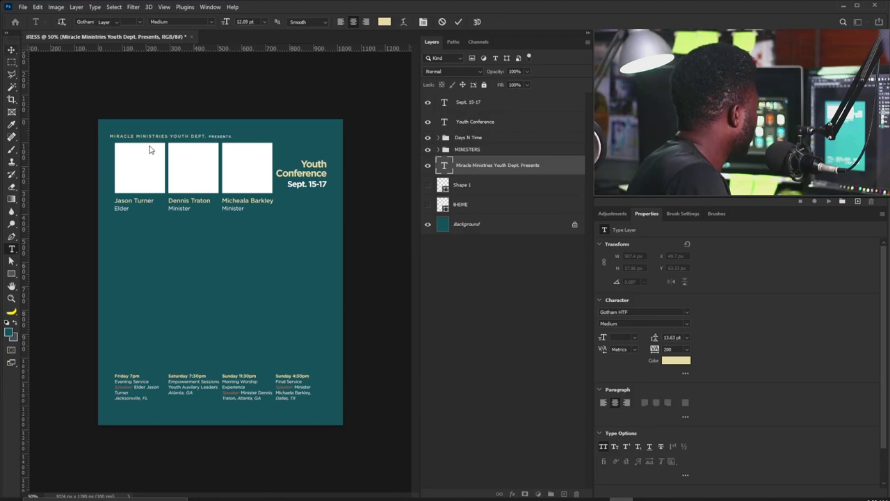
# Align the header with the first column, hide the guides, and show the Shape 1 runner.
pyautogui.moveTo(151, 149); pyautogui.dragTo(147, 142)
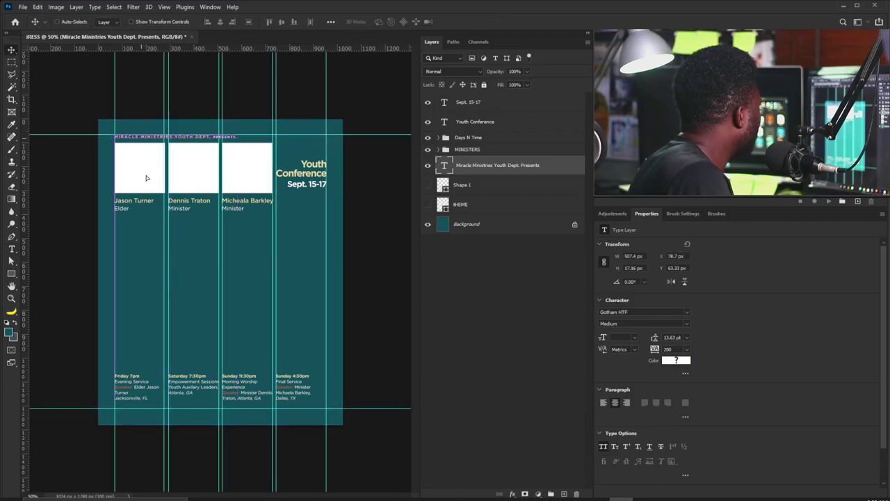
pyautogui.hotkey('ctrl', ';')
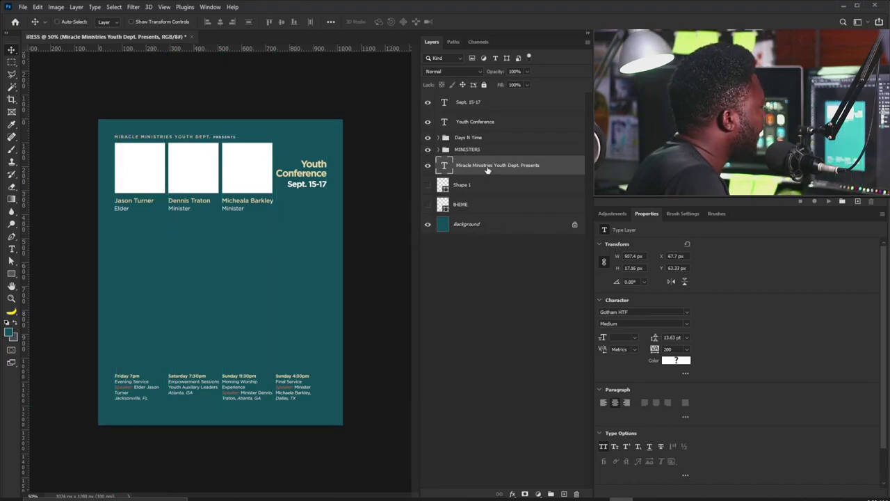
pyautogui.click(424, 186)
# Show the theme layer, then scale the Press artwork and runner to about 130%, slightly lower.
pyautogui.click(427, 203)
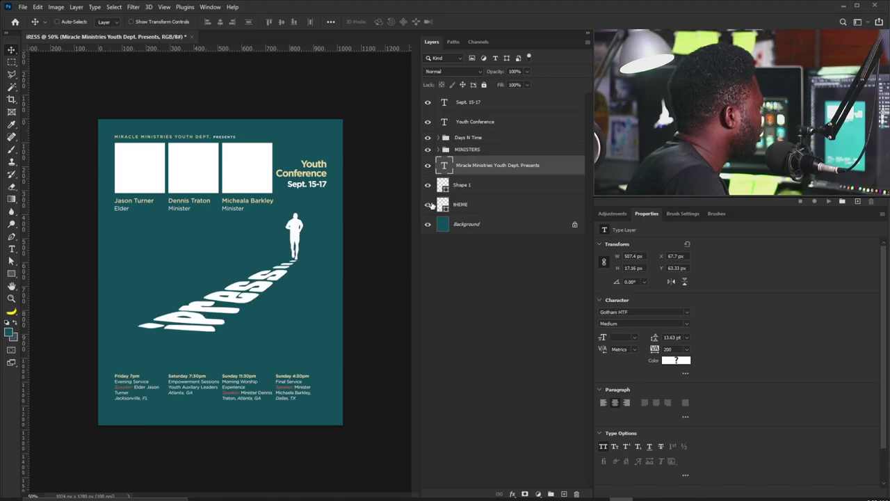
pyautogui.click(467, 194)
pyautogui.keyDown('shift'); pyautogui.click(470, 205); pyautogui.keyUp('shift')
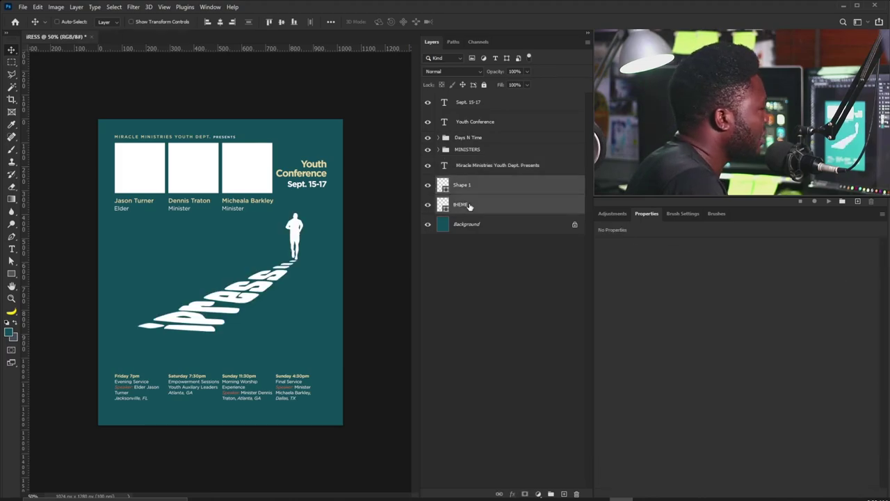
pyautogui.hotkey('ctrl', 't')
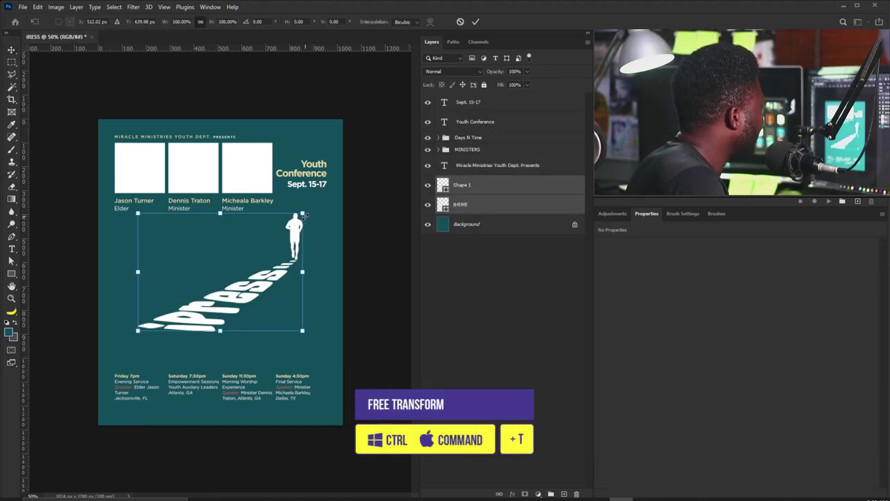
pyautogui.moveTo(303, 213); pyautogui.dragTo(327, 195)
pyautogui.moveTo(310, 241); pyautogui.dragTo(314, 257)
pyautogui.press('Return')
# Shrink the runner figure to roughly 66% and move it down to the path's end.
pyautogui.click(470, 188)
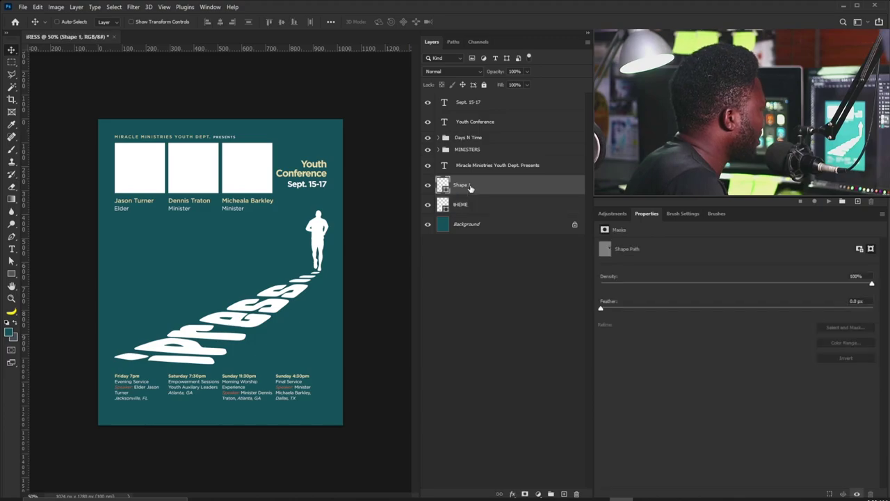
pyautogui.hotkey('ctrl', 't')
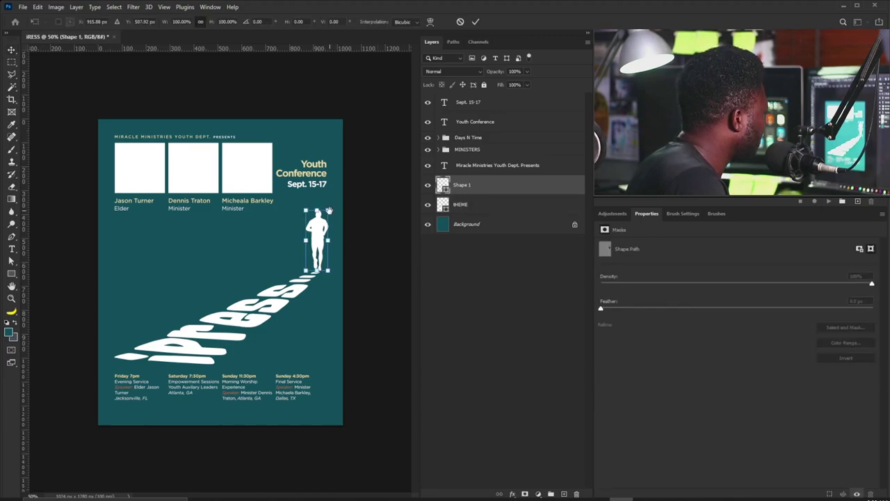
pyautogui.moveTo(328, 210); pyautogui.dragTo(320, 247)
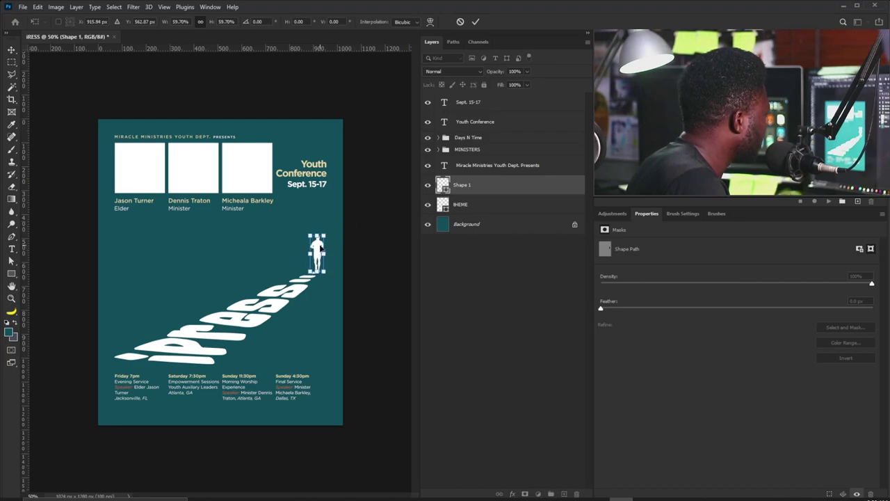
pyautogui.press('Return')
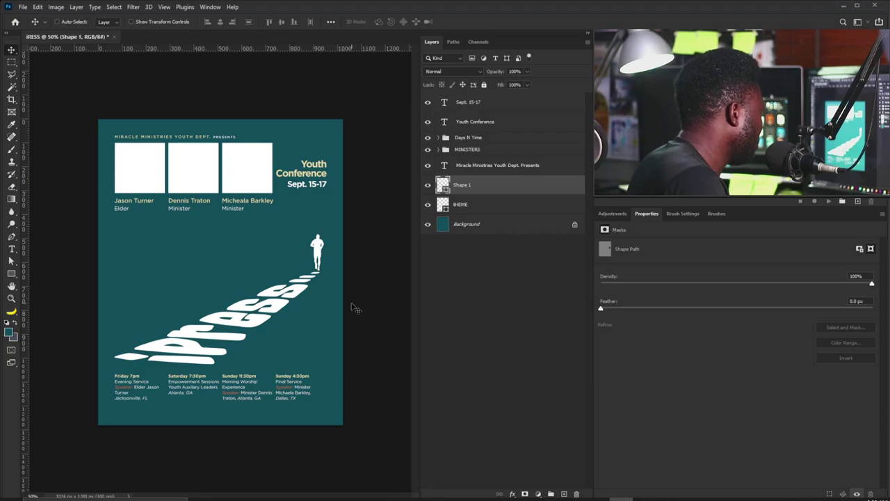
pyautogui.hotkey('ctrl', 't')
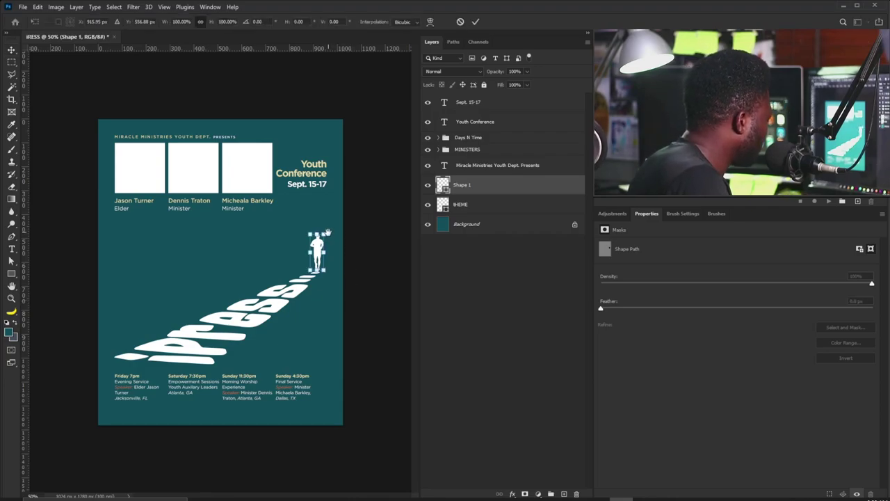
pyautogui.moveTo(327, 232); pyautogui.dragTo(324, 237)
pyautogui.press('Return')
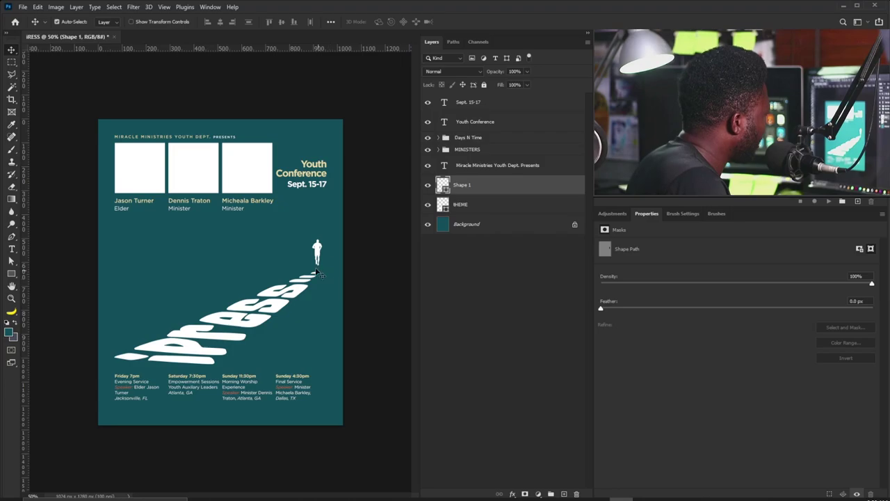
pyautogui.scroll(6, 317, 271)
pyautogui.moveTo(336, 240); pyautogui.dragTo(336, 259)
pyautogui.scroll(-6, 299, 259)
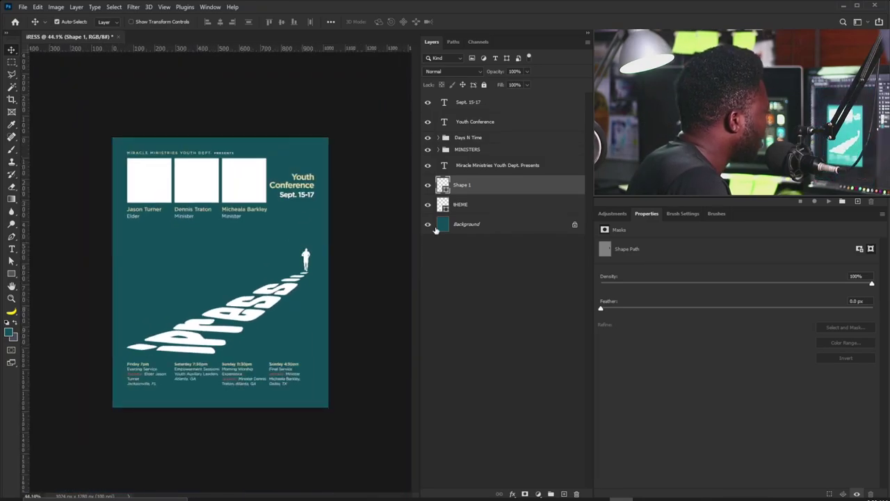
# Enlarge the combined Shape 1 and theme artwork slightly.
pyautogui.keyDown('shift'); pyautogui.click(455, 204); pyautogui.keyUp('shift')
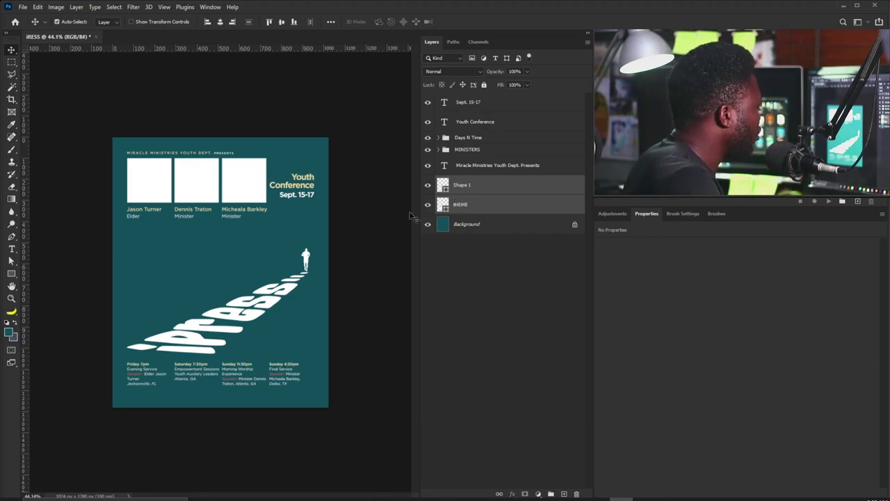
pyautogui.hotkey('ctrl', 't')
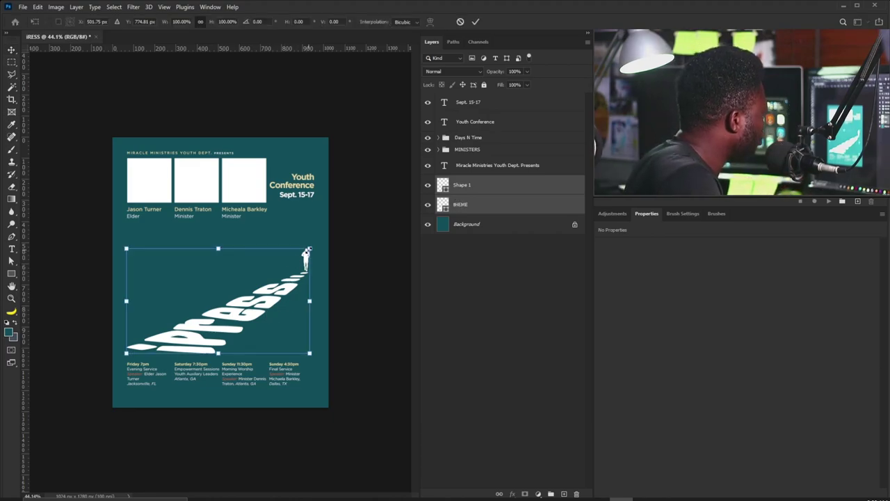
pyautogui.moveTo(309, 248); pyautogui.dragTo(314, 246)
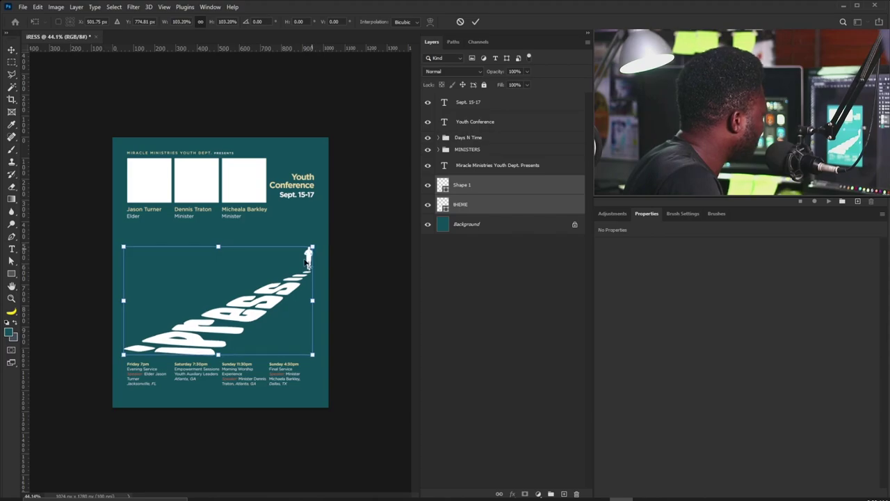
pyautogui.press('Return')
# Fine-tune the artwork size against the column guides, then select the Days N Time group.
pyautogui.click(469, 192)
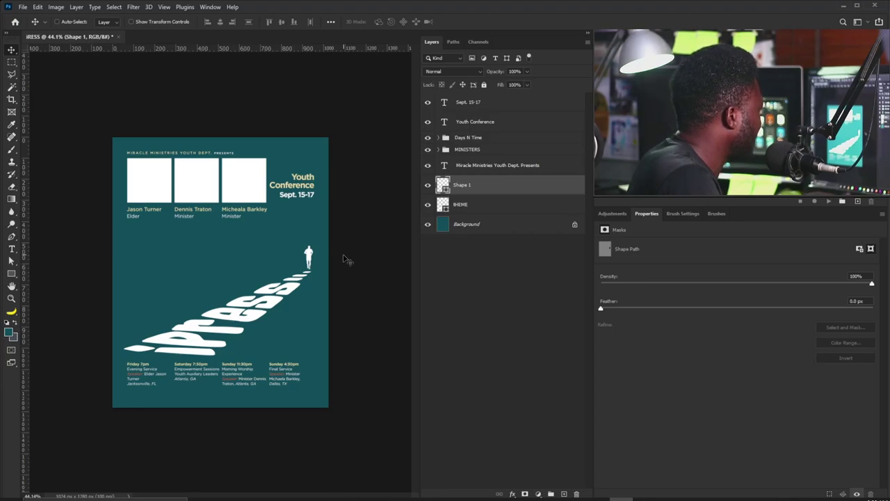
pyautogui.keyDown('shift'); pyautogui.click(465, 204); pyautogui.keyUp('shift')
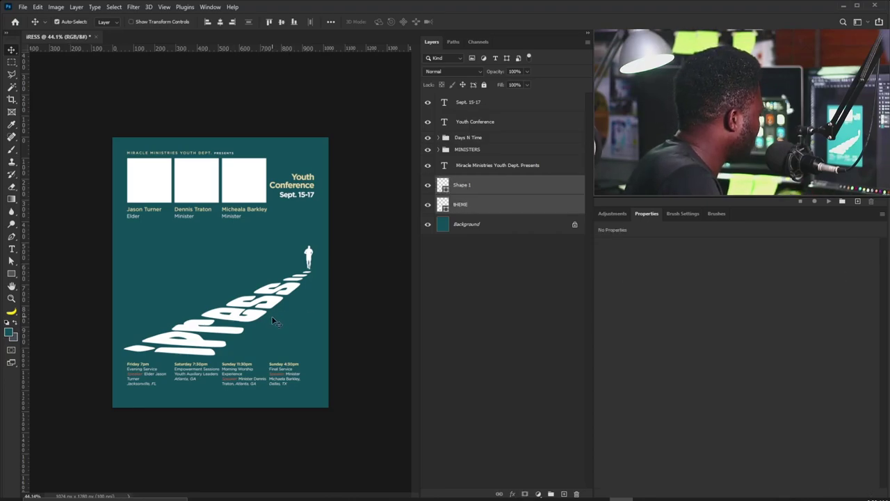
pyautogui.hotkey('ctrl', 't')
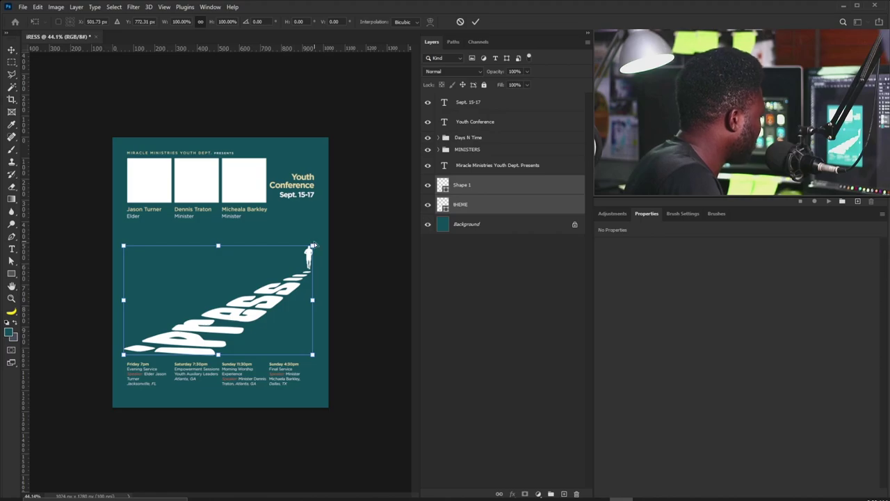
pyautogui.hotkey('ctrl', ';')
pyautogui.moveTo(314, 243); pyautogui.dragTo(315, 242)
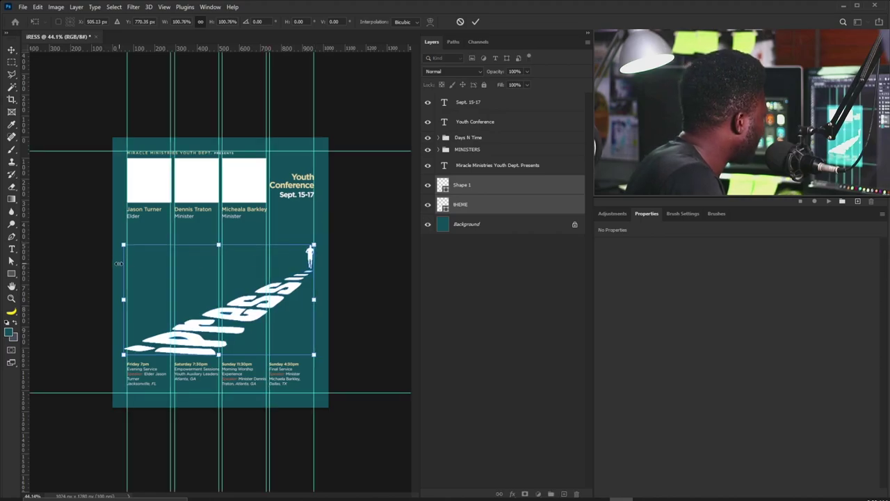
pyautogui.press('Return')
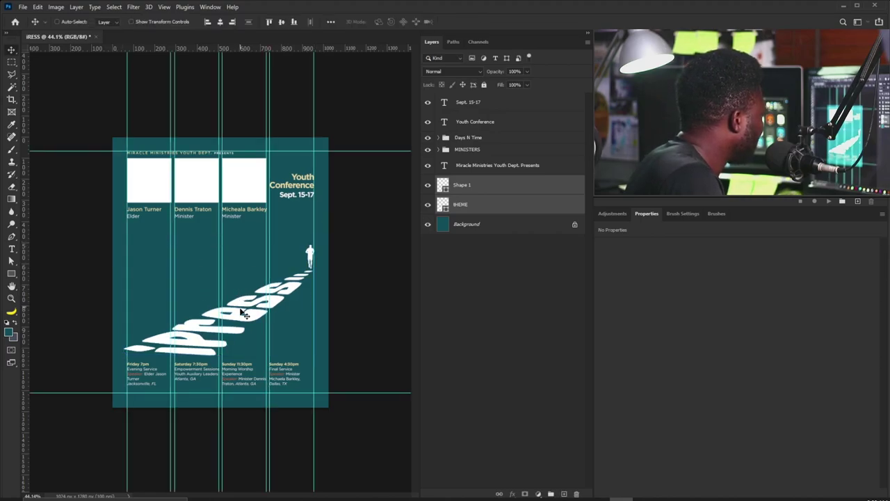
pyautogui.moveTo(242, 322); pyautogui.dragTo(242, 324)
pyautogui.hotkey('ctrl', ';')
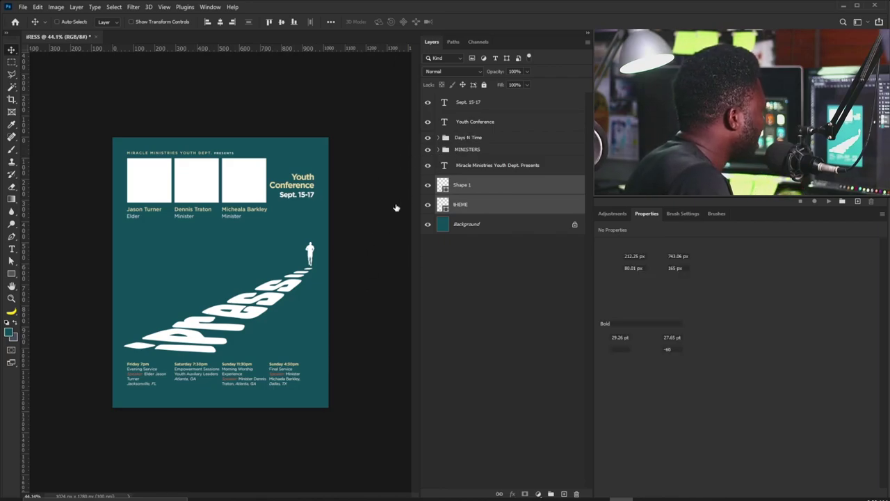
pyautogui.click(472, 127)
pyautogui.click(471, 139)
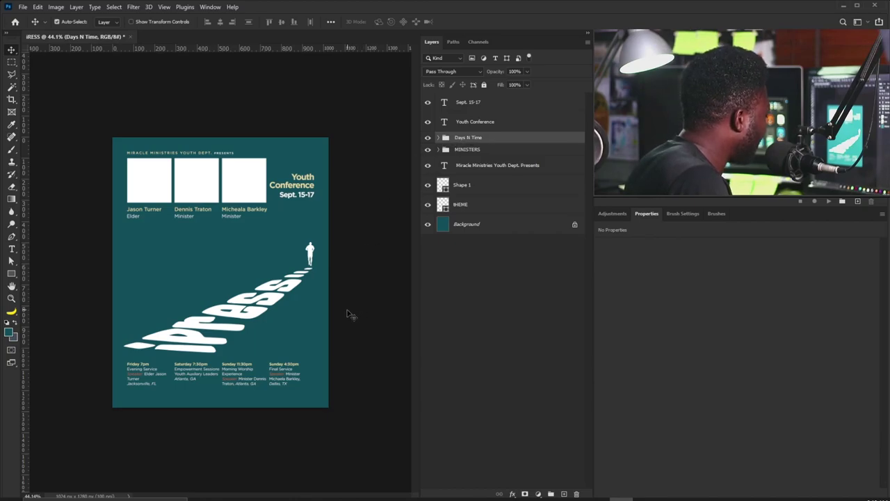
# Enlarge the Days N Time schedule block to about 108%.
pyautogui.hotkey('ctrl', 't')
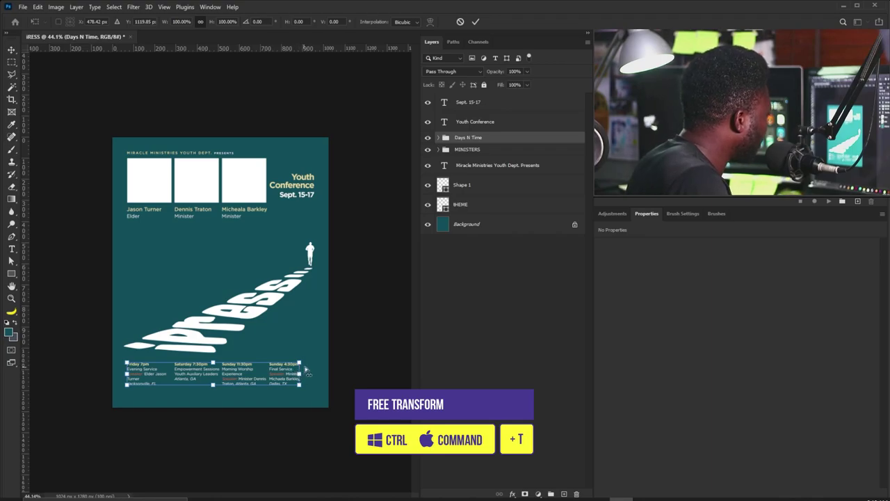
pyautogui.hotkey('ctrl', ';')
pyautogui.moveTo(301, 362); pyautogui.dragTo(321, 375)
pyautogui.press('Return')
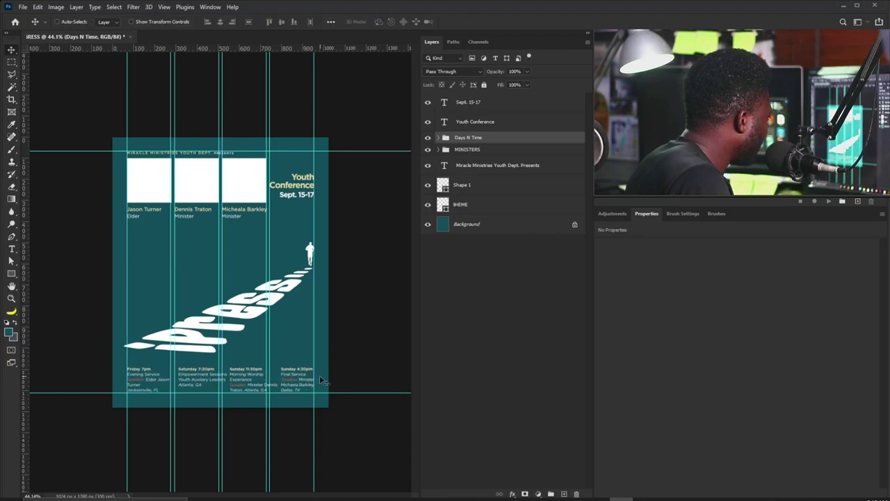
pyautogui.press('ctrl')
pyautogui.hotkey('ctrl', 'h')
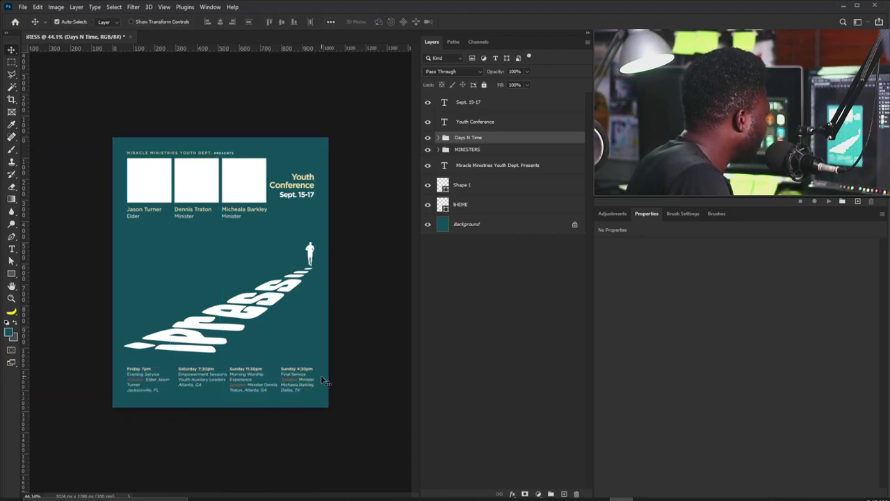
# Shrink the MINISTERS speaker boxes and names to about 88%.
pyautogui.rightClick(150, 180)
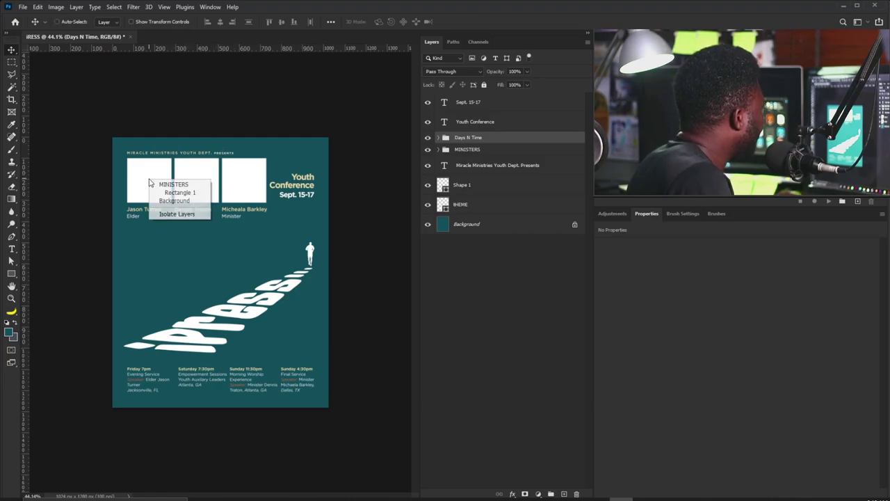
pyautogui.click(166, 184)
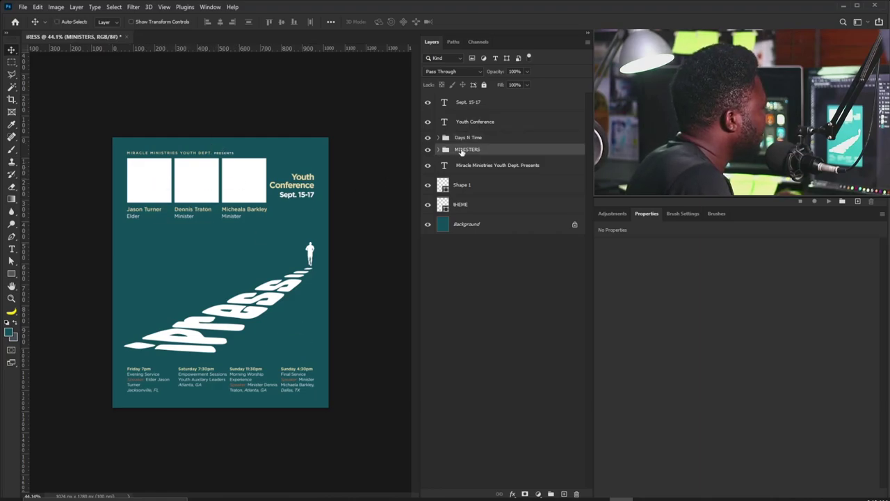
pyautogui.hotkey('ctrl', 't')
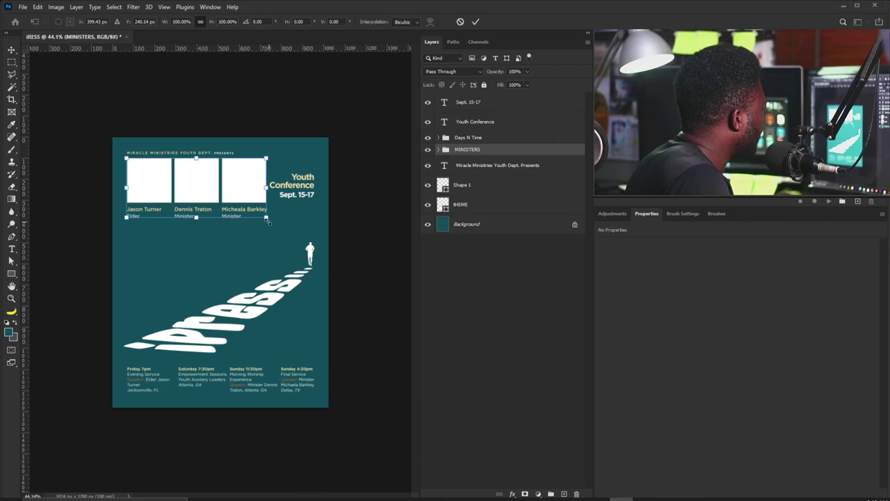
pyautogui.moveTo(266, 217); pyautogui.dragTo(249, 208)
pyautogui.press('Return')
# Enlarge the Youth Conference and date heading to 141%, nudging it down against a guide near Y 480 px.
pyautogui.hotkey('ctrl', 't')
pyautogui.moveTo(324, 203); pyautogui.dragTo(253, 165)
pyautogui.press('Return')
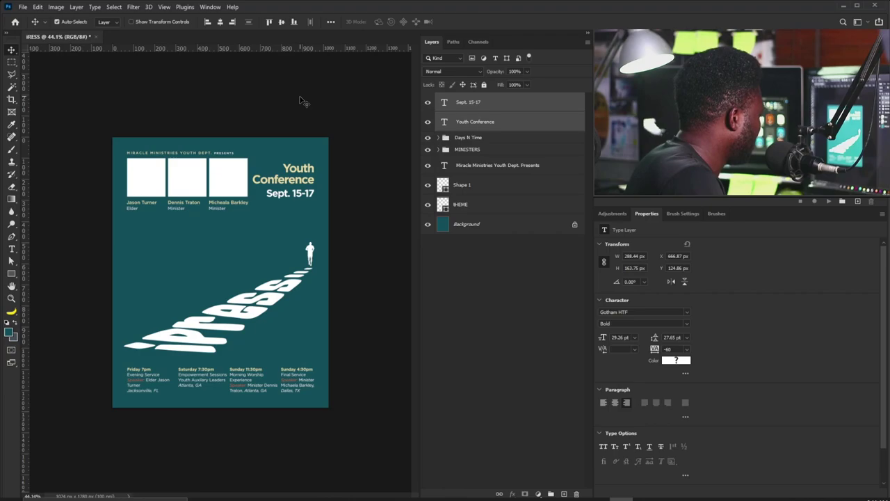
pyautogui.hotkey('ctrl', ';')
pyautogui.moveTo(328, 48); pyautogui.dragTo(315, 173)
pyautogui.hotkey('ctrl', 'z')
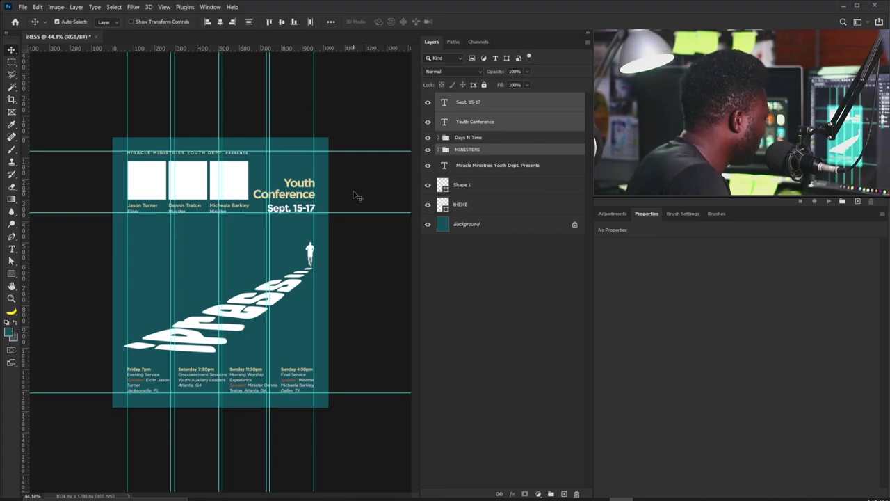
pyautogui.hotkey('ctrl', ';')
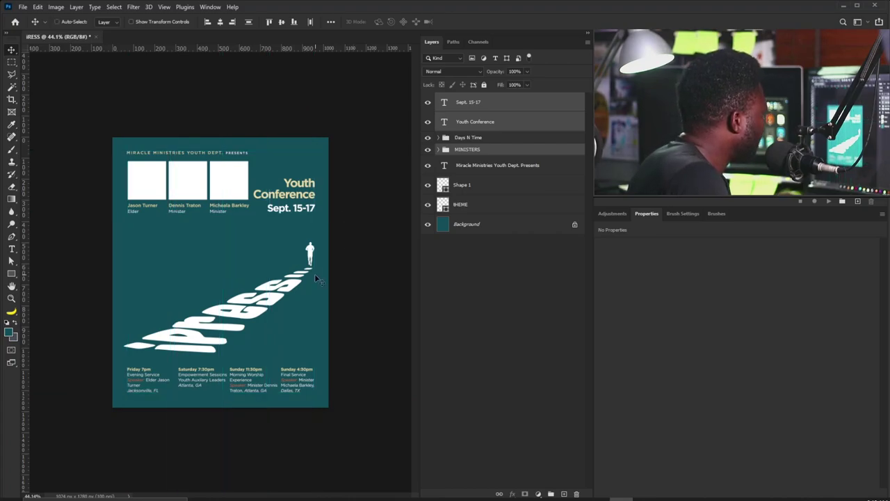
pyautogui.rightClick(276, 284)
# Fill the tHEME iPRESS path with cream.
pyautogui.rightClick(278, 287)
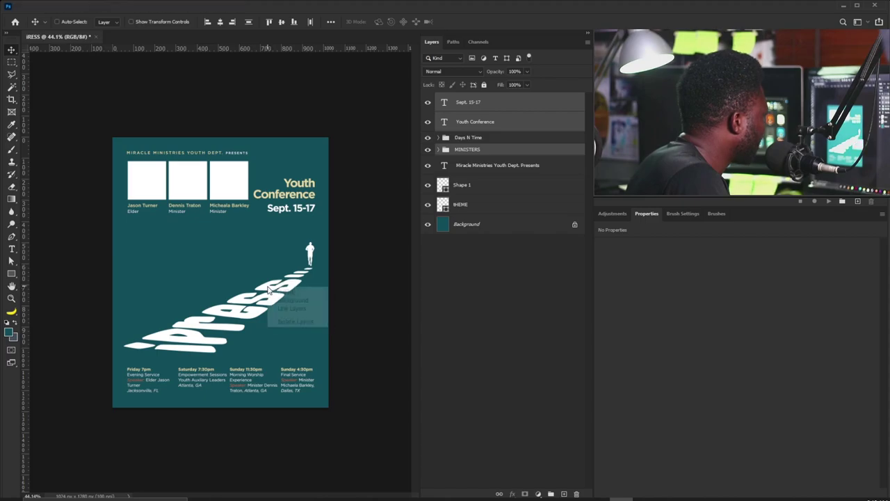
pyautogui.rightClick(278, 287)
pyautogui.click(350, 287)
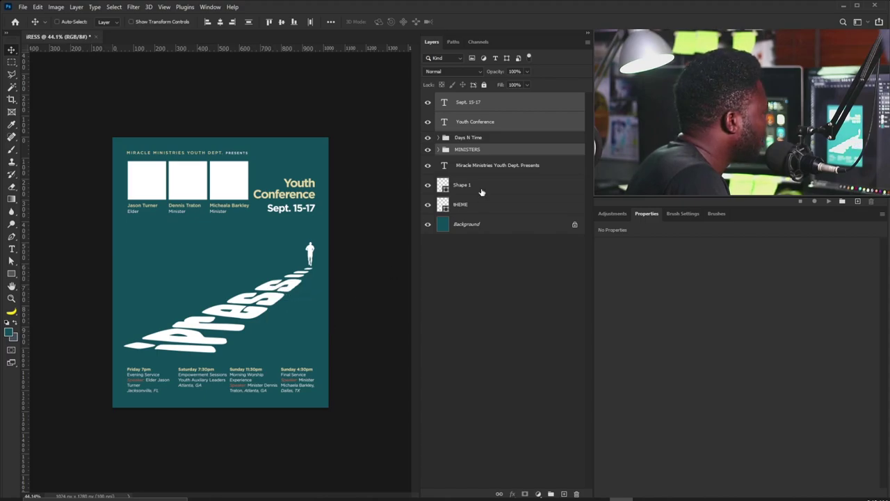
pyautogui.click(471, 204)
pyautogui.click(427, 204)
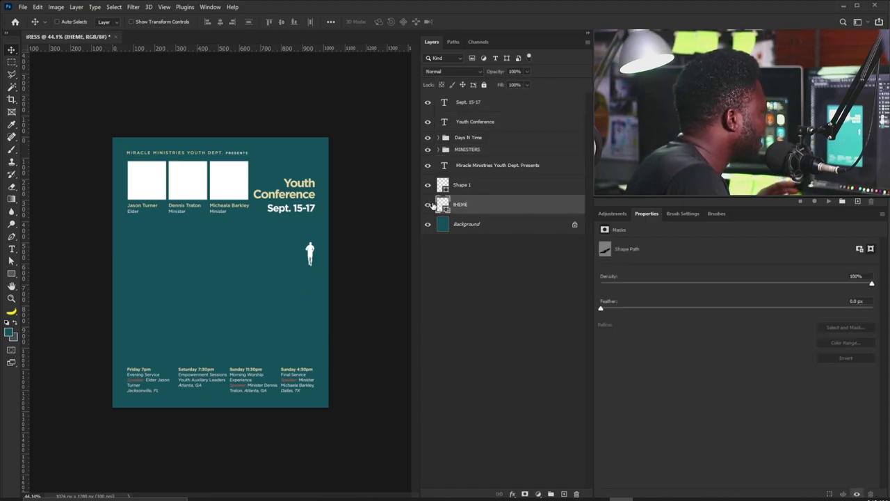
pyautogui.click(428, 203)
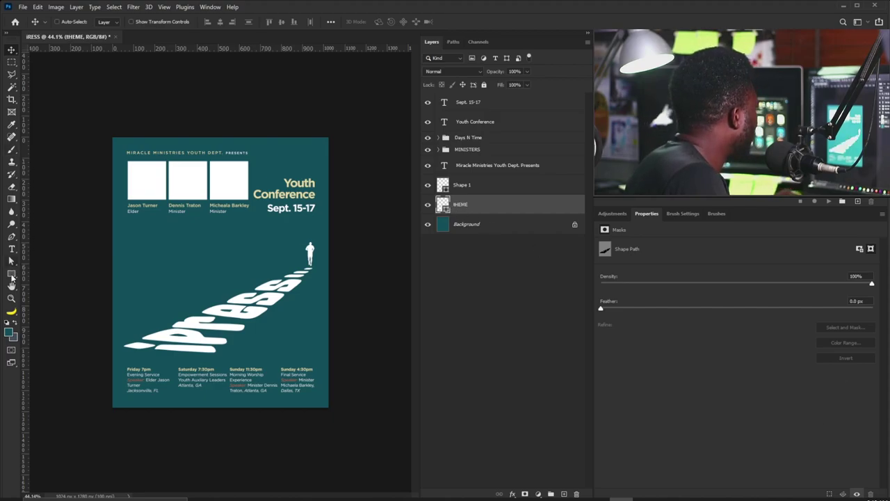
pyautogui.click(11, 274)
pyautogui.click(109, 22)
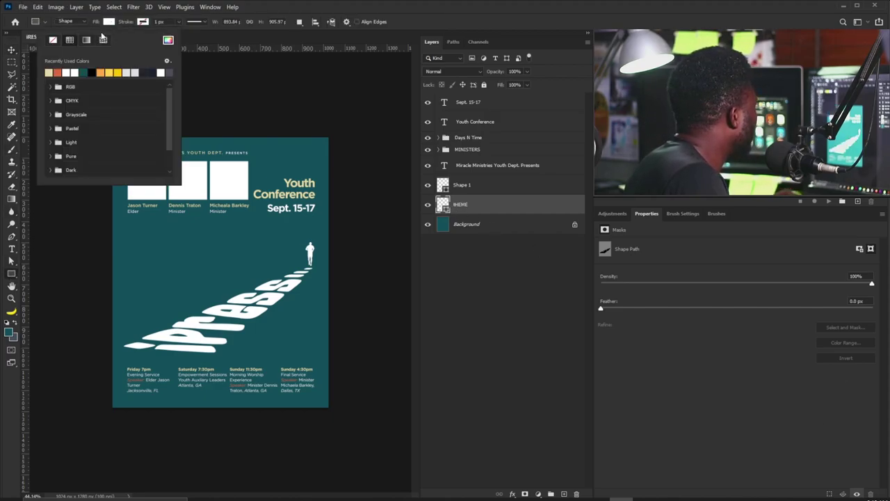
pyautogui.click(50, 71)
pyautogui.click(467, 193)
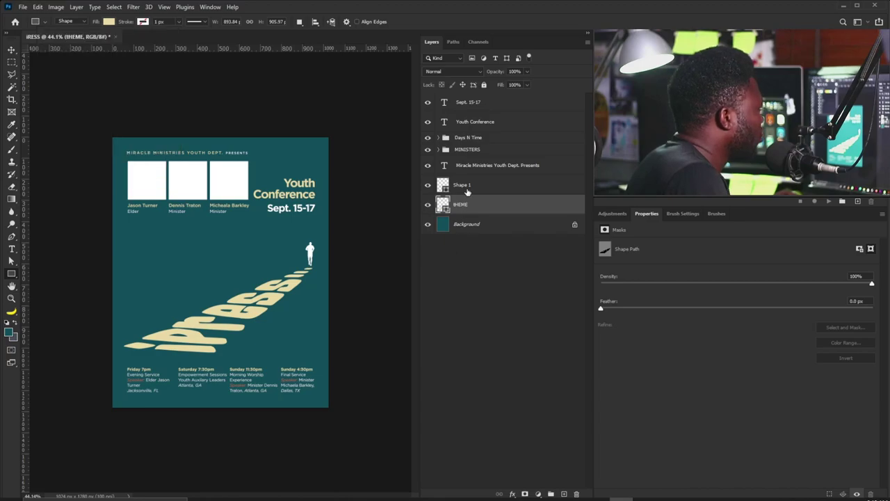
# Fill the Shape 1 runner figure with orange.
pyautogui.click(467, 192)
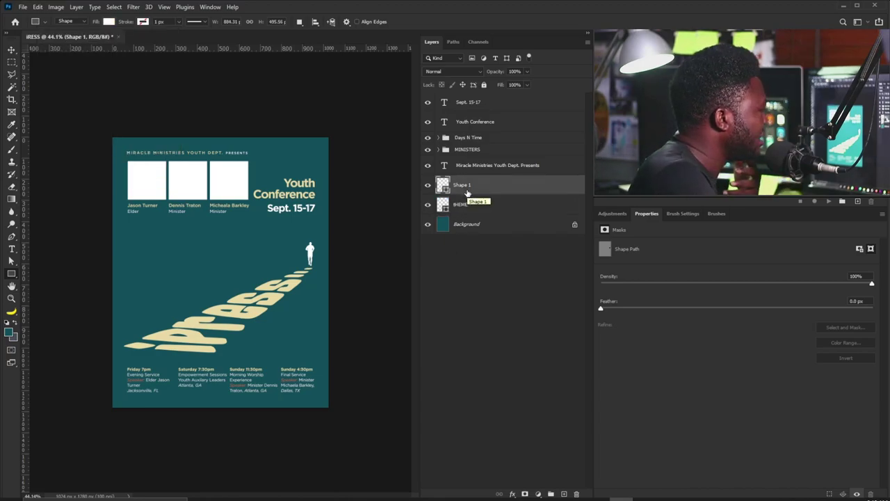
pyautogui.click(109, 22)
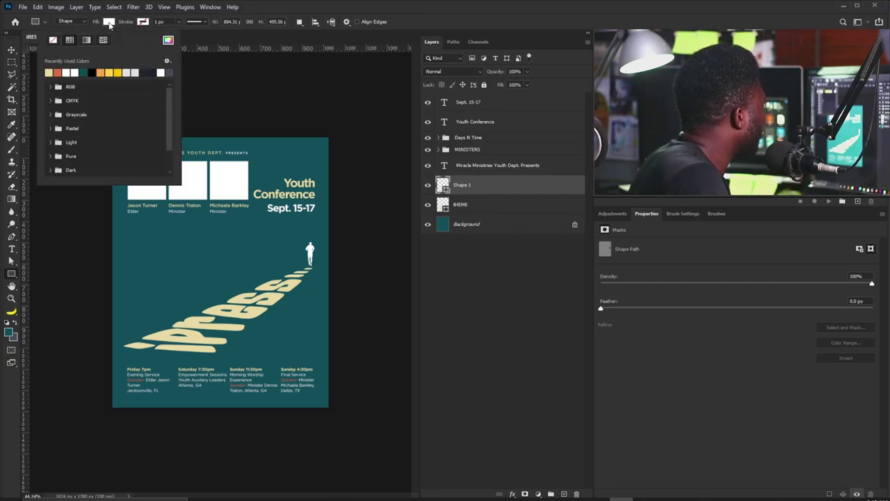
pyautogui.doubleClick(57, 72)
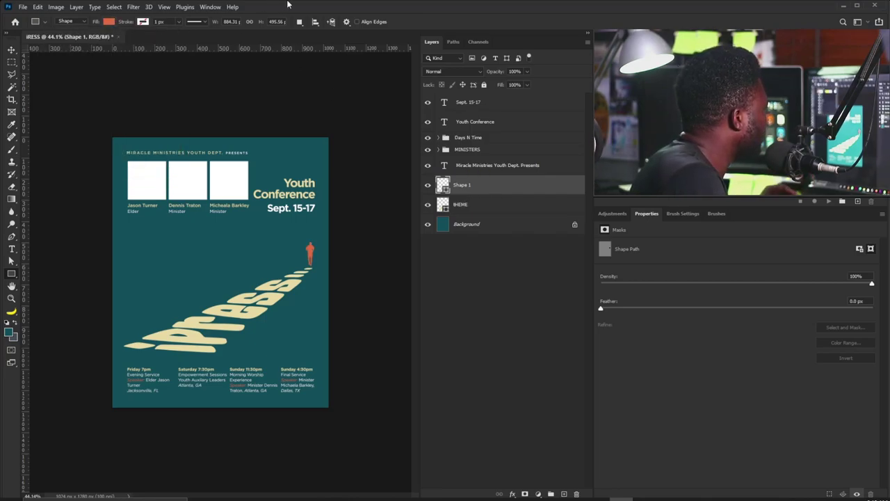
pyautogui.click(17, 45)
# Enlarge the runner figure at the path's end and select the top layer.
pyautogui.hotkey('ctrl', 't')
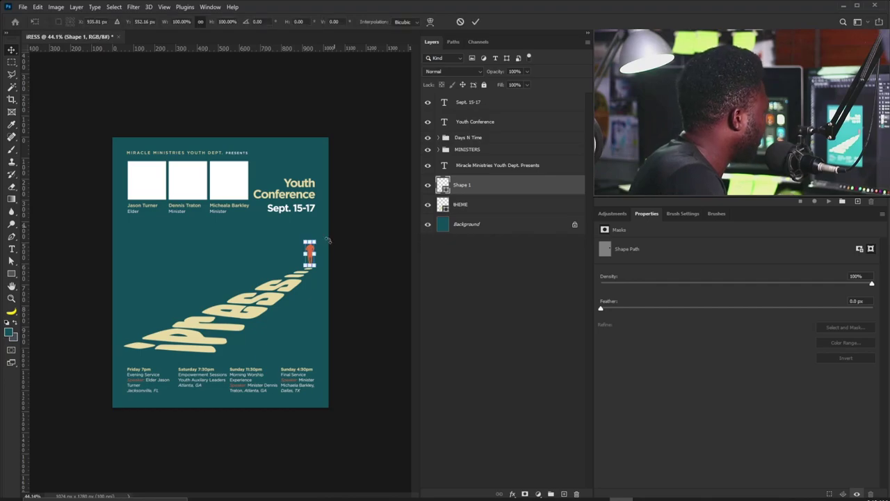
pyautogui.scroll(5, 307, 255)
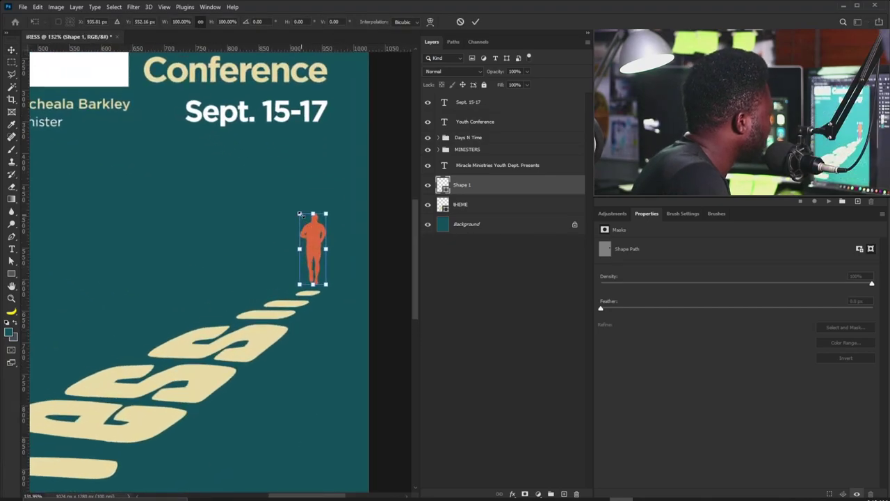
pyautogui.moveTo(300, 214)
pyautogui.mouseDown()
pyautogui.moveTo(298, 196)
pyautogui.moveTo(298, 209)
pyautogui.mouseUp()
pyautogui.press('Return')
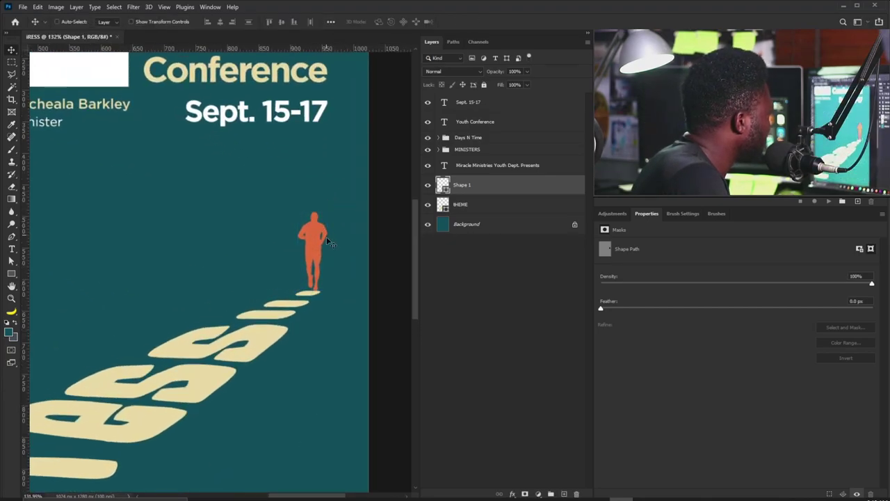
pyautogui.scroll(-4, 329, 241)
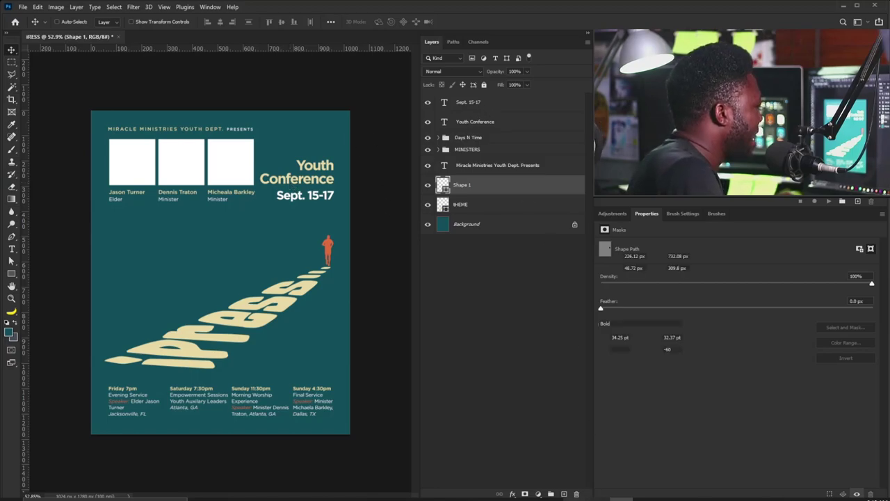
pyautogui.click(486, 104)
# Add a new layer and choose bright green as the brush colour.
pyautogui.click(564, 494)
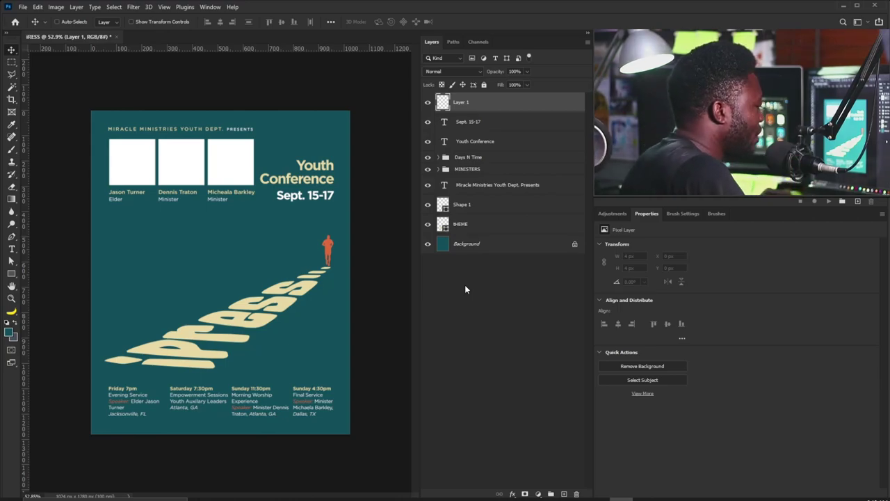
pyautogui.press('b')
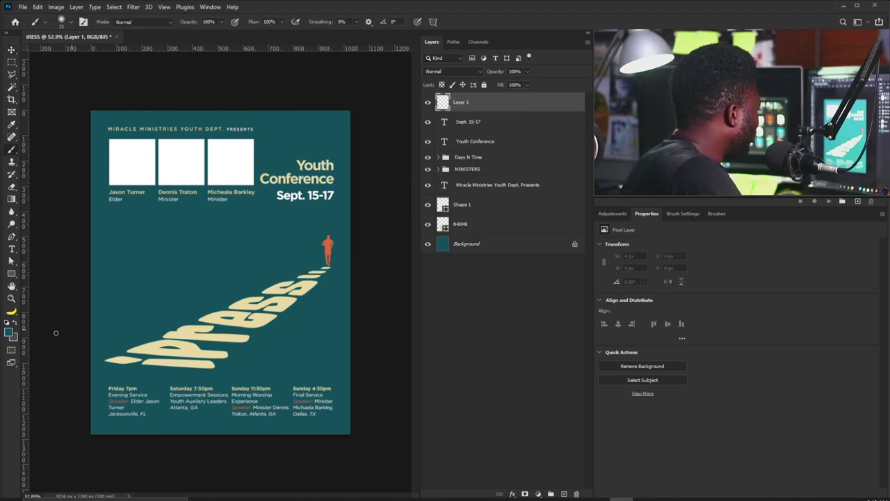
pyautogui.click(9, 331)
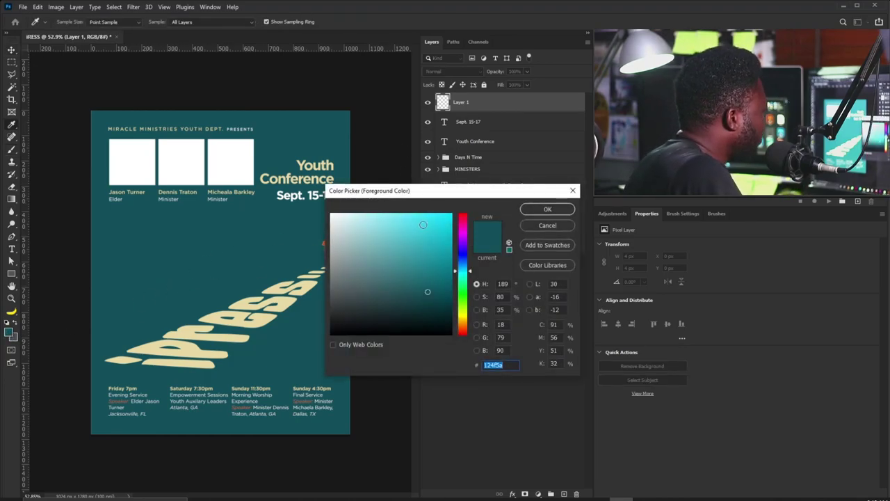
pyautogui.click(464, 303)
pyautogui.moveTo(464, 303); pyautogui.dragTo(466, 300)
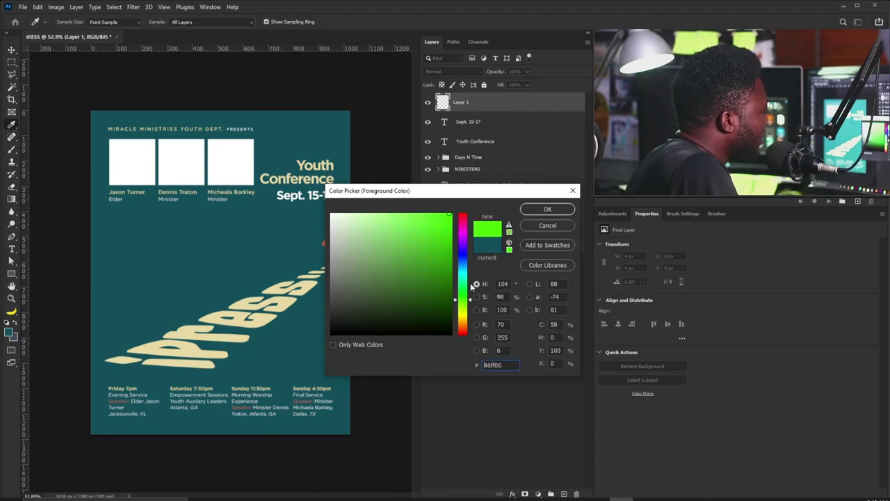
pyautogui.click(534, 208)
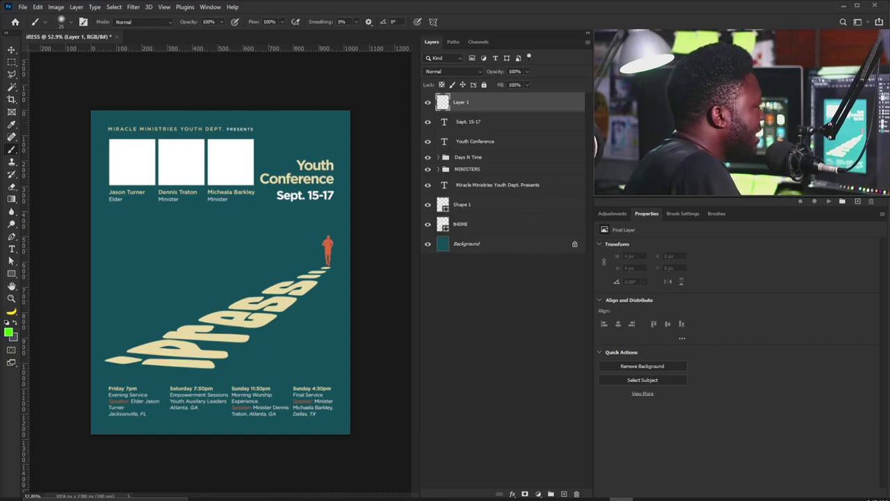
# Set a hard round 80 px brush without fading and paint a large green 2-shaped stroke.
pyautogui.click(623, 214)
pyautogui.click(679, 212)
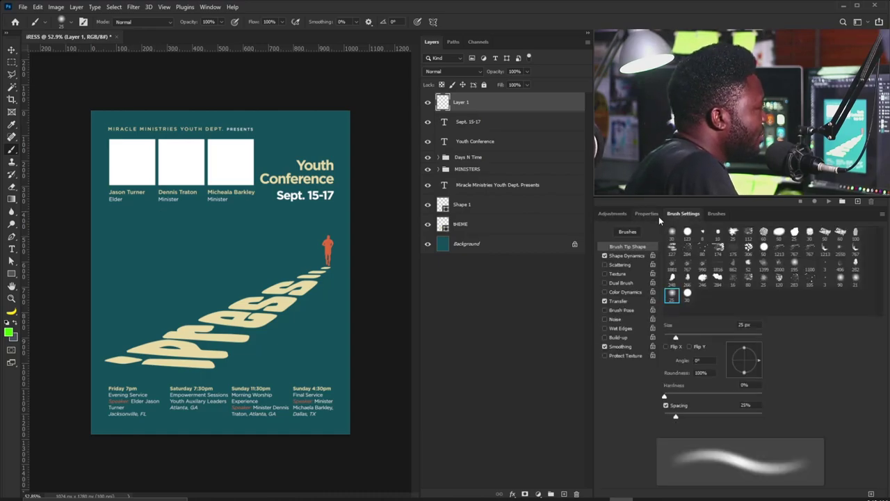
pyautogui.click(650, 214)
pyautogui.click(684, 213)
pyautogui.click(687, 231)
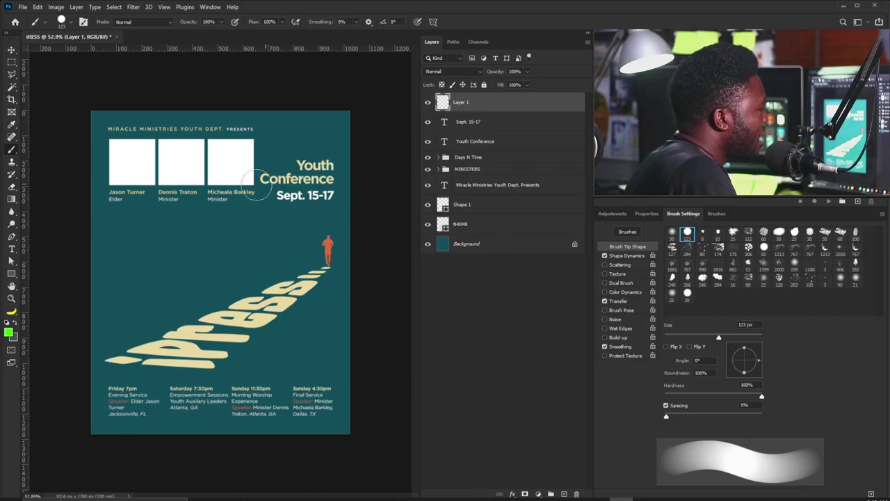
pyautogui.click(605, 300)
pyautogui.click(604, 255)
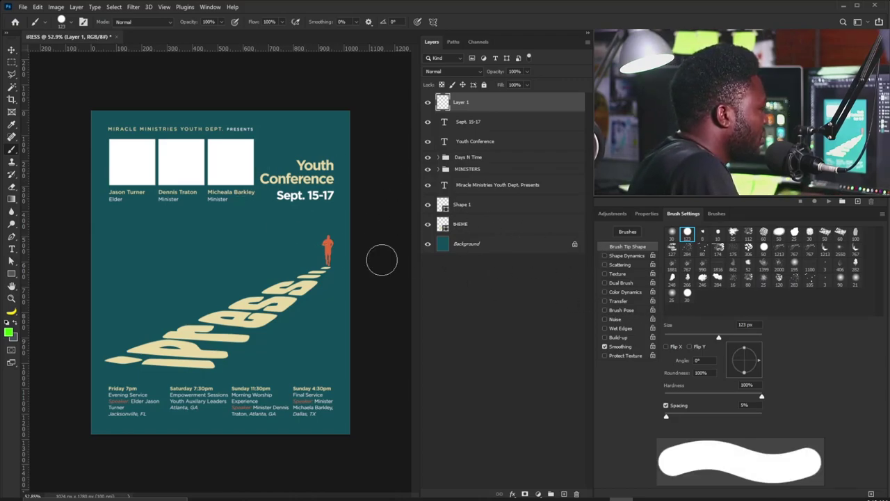
pyautogui.press('[')
pyautogui.press('[')
pyautogui.press('[')
pyautogui.moveTo(110, 198)
pyautogui.mouseDown()
pyautogui.moveTo(257, 123)
pyautogui.moveTo(316, 229)
pyautogui.moveTo(216, 353)
pyautogui.moveTo(134, 417)
pyautogui.moveTo(247, 388)
pyautogui.moveTo(325, 393)
pyautogui.mouseUp()
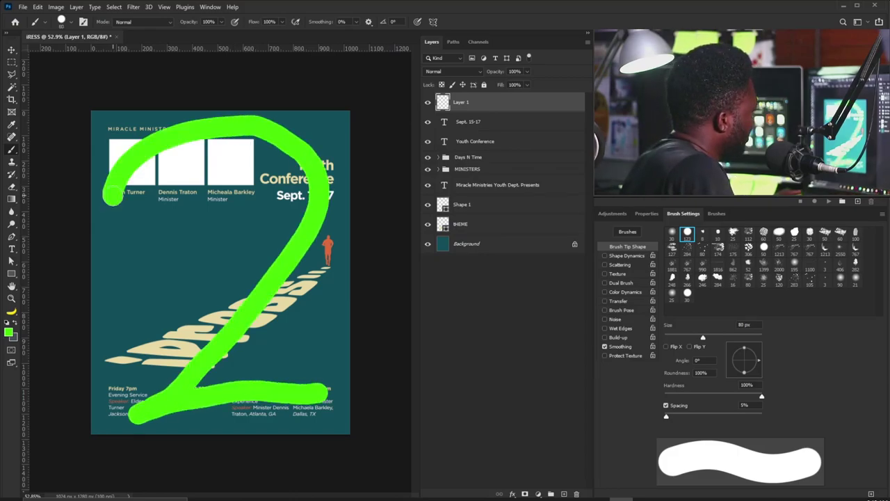
# Delete the green scribble Layer 1 via the trash icon.
pyautogui.scroll(-3, 221, 272)
pyautogui.scroll(2, 220, 272)
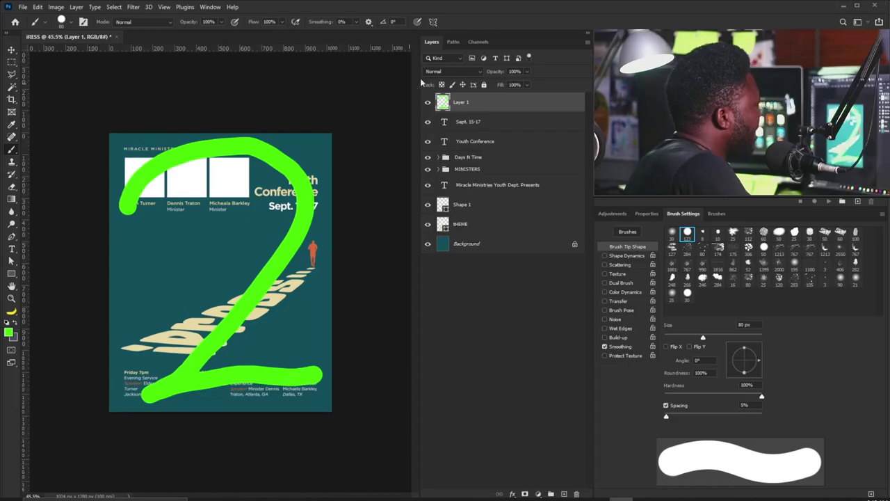
pyautogui.moveTo(475, 99)
pyautogui.mouseDown()
pyautogui.moveTo(529, 392)
pyautogui.moveTo(563, 487)
pyautogui.moveTo(577, 493)
pyautogui.mouseUp()
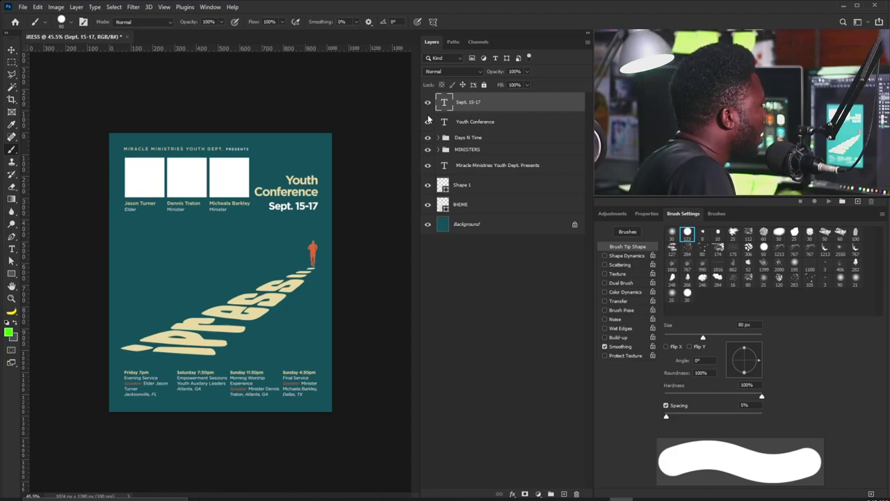
# Fill the three MINISTERS speaker box rectangles with cream.
pyautogui.click(438, 149)
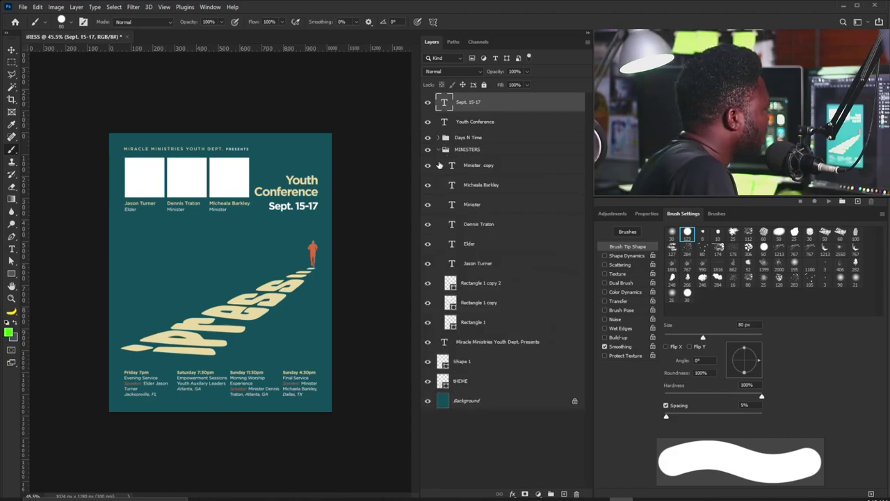
pyautogui.click(478, 291)
pyautogui.keyDown('shift'); pyautogui.click(480, 327); pyautogui.keyUp('shift')
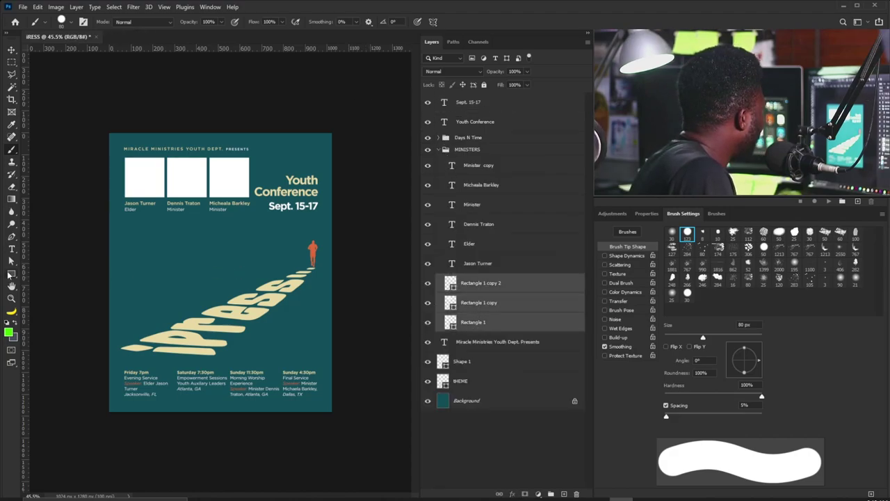
pyautogui.click(11, 274)
pyautogui.click(108, 22)
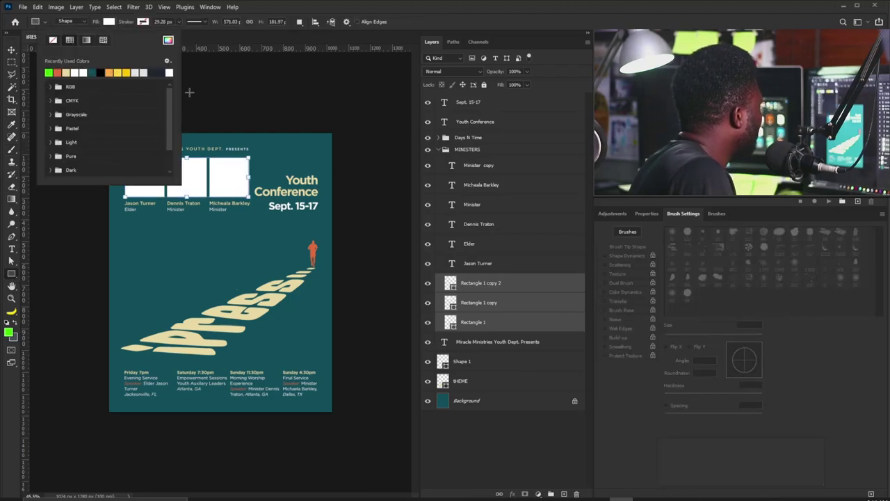
pyautogui.click(68, 73)
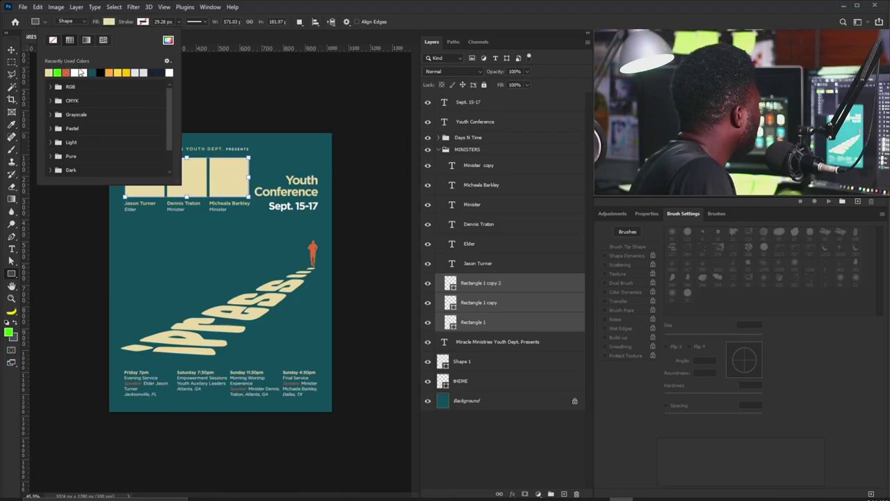
pyautogui.click(360, 5)
pyautogui.click(12, 51)
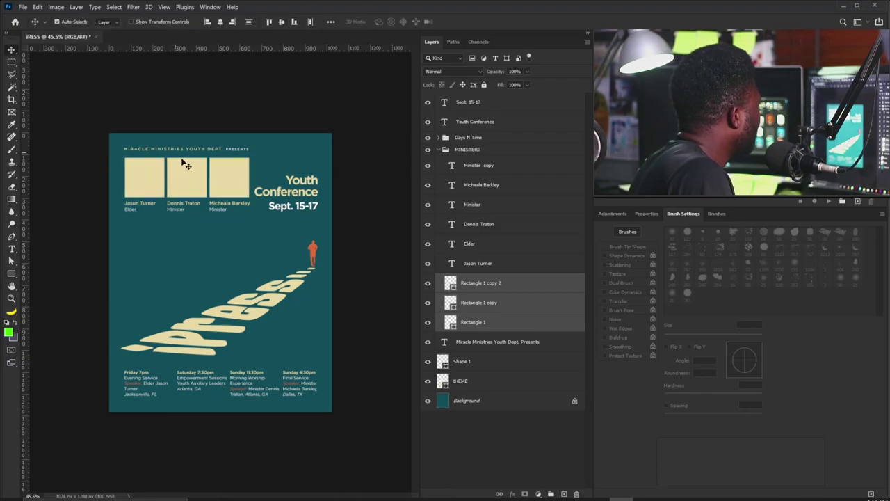
# Open speakers.psd and pick the first speaker's layer from the canvas.
pyautogui.scroll(2, 179, 163)
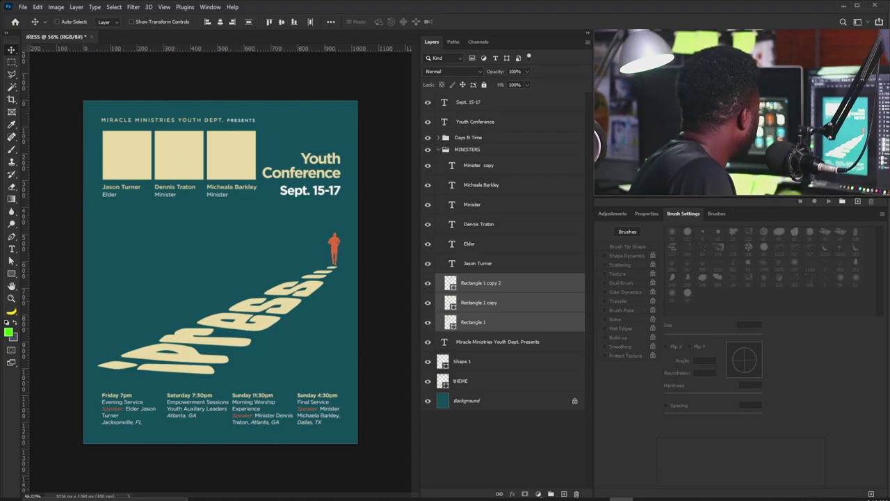
pyautogui.moveTo(274, 33); pyautogui.dragTo(274, 33)
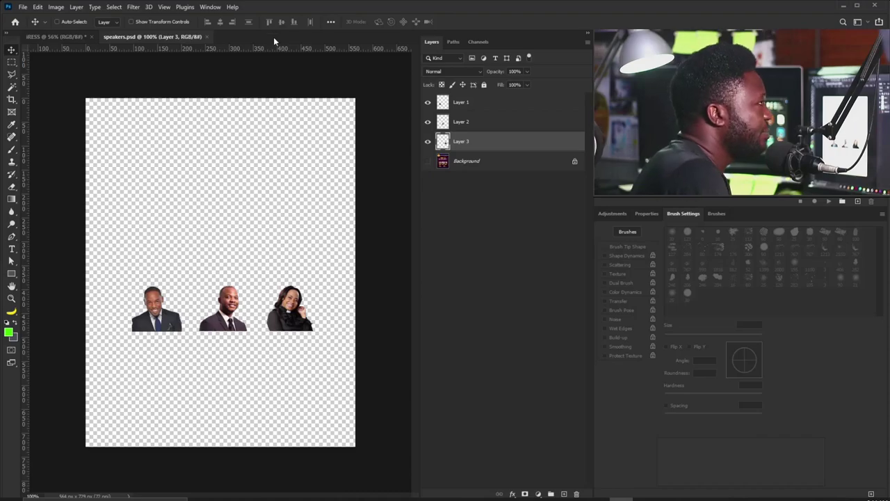
pyautogui.rightClick(155, 301)
# Bring the first speaker's photo into the flyer and clip it to the first cream box.
pyautogui.click(169, 304)
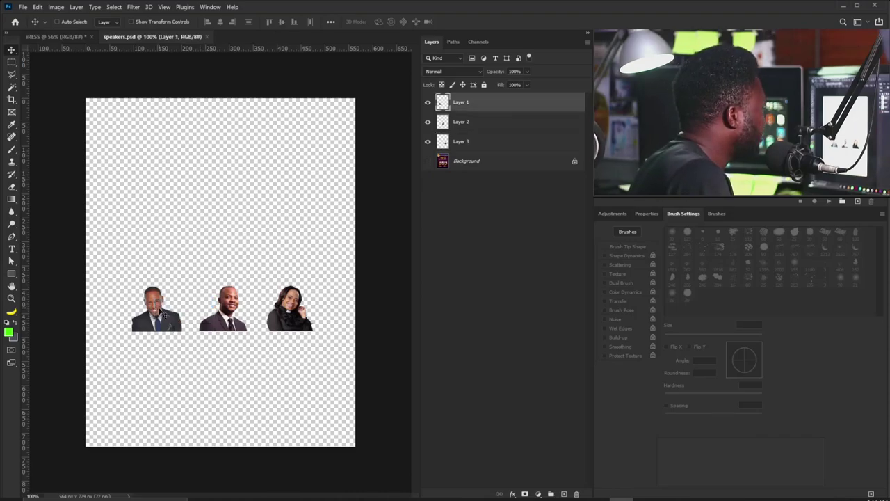
pyautogui.moveTo(169, 304); pyautogui.dragTo(124, 158)
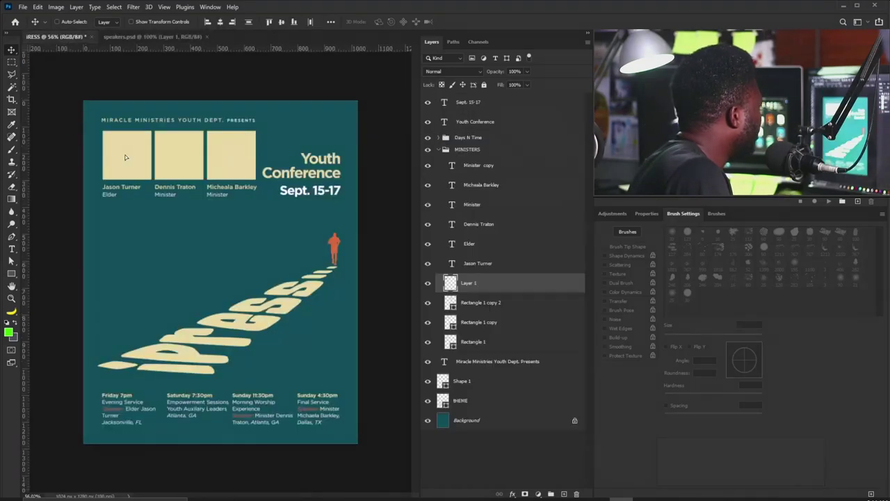
pyautogui.moveTo(470, 294); pyautogui.dragTo(480, 333)
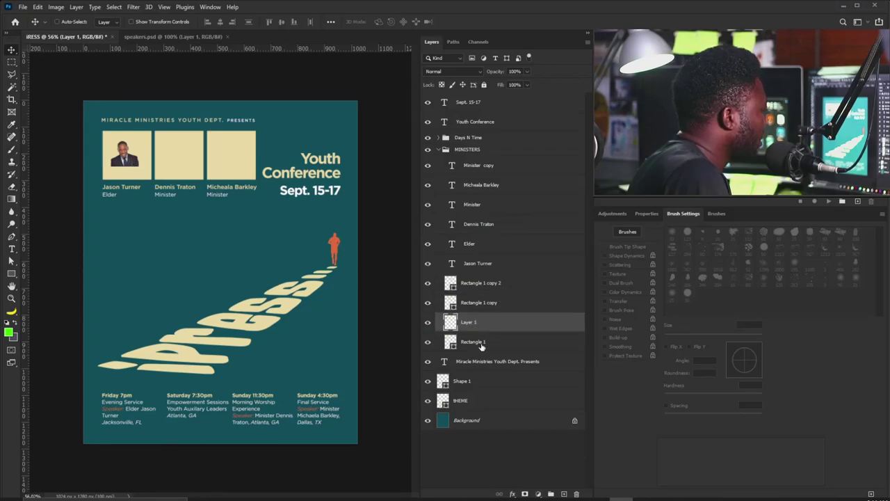
pyautogui.keyDown('alt'); pyautogui.click(491, 326); pyautogui.keyUp('alt')
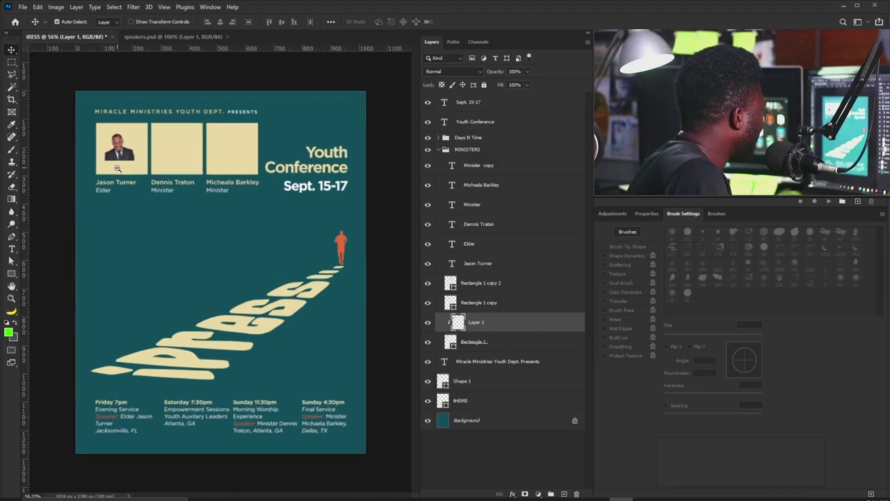
# Scale the first speaker's photo to fit its box, nudge it up, and make it greyscale.
pyautogui.scroll(1, 109, 167)
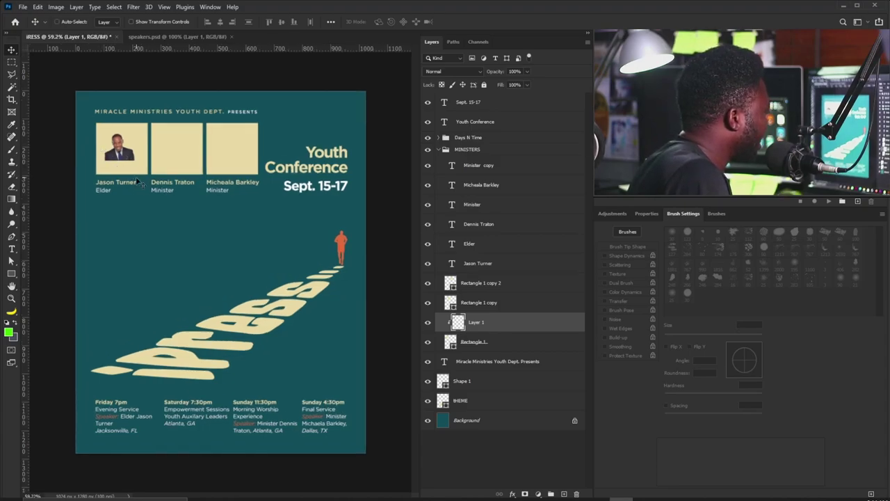
pyautogui.hotkey('ctrl', 't')
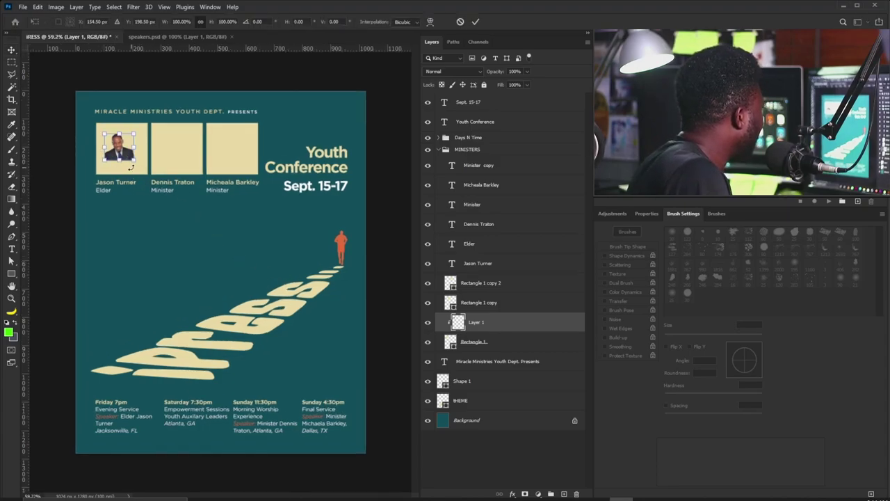
pyautogui.moveTo(130, 164)
pyautogui.mouseDown()
pyautogui.moveTo(156, 178)
pyautogui.moveTo(139, 168)
pyautogui.mouseUp()
pyautogui.moveTo(160, 126); pyautogui.dragTo(158, 127)
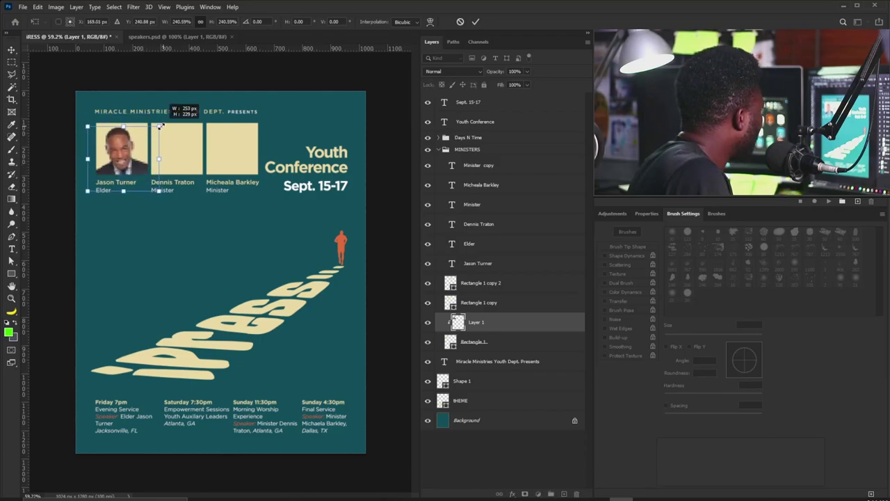
pyautogui.press('Return')
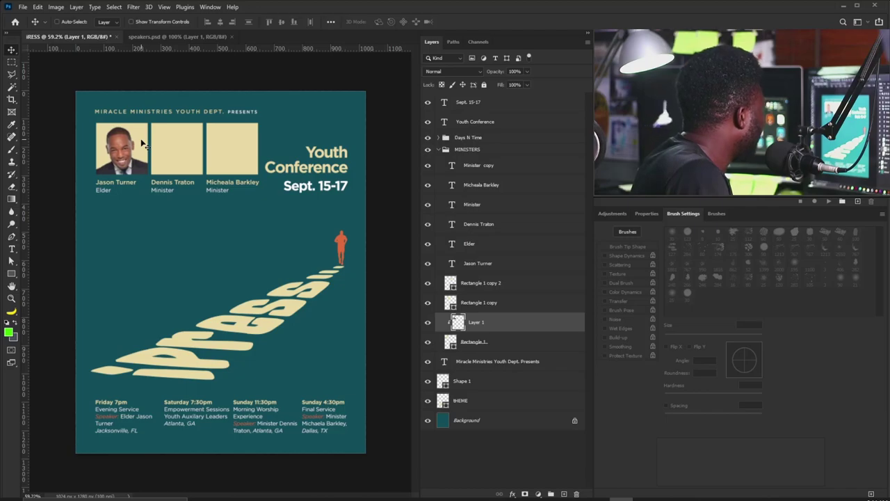
pyautogui.press('Up')
pyautogui.press('Up')
pyautogui.press('Up')
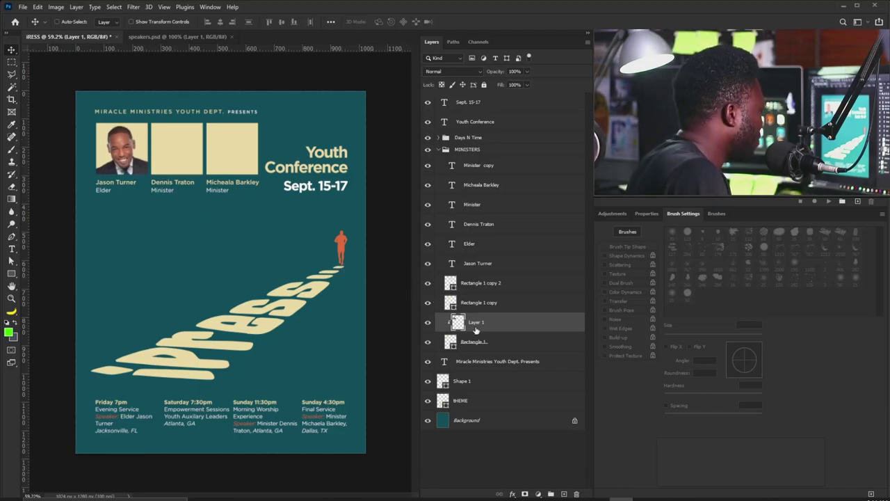
pyautogui.hotkey('ctrl', 'shift', 'u')
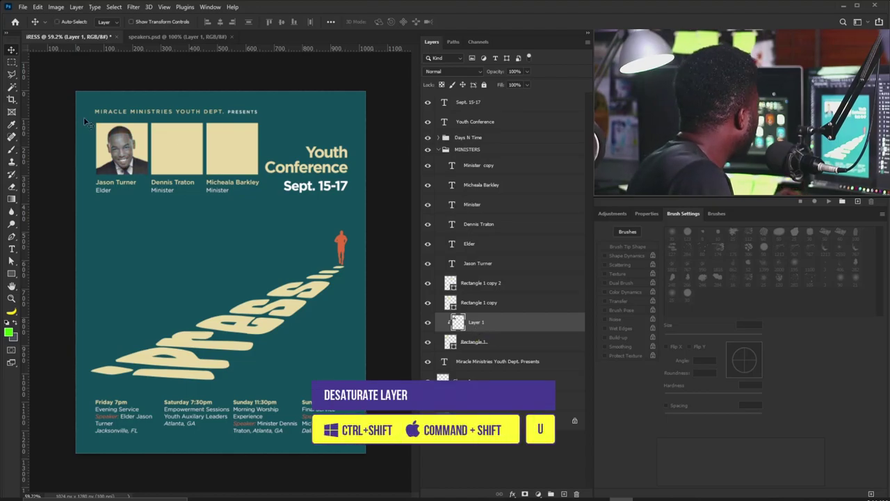
# Bring the second speaker's photo from speakers.psd and place its layer above the second box.
pyautogui.click(179, 36)
pyautogui.moveTo(230, 310); pyautogui.dragTo(183, 169)
pyautogui.moveTo(481, 323); pyautogui.dragTo(482, 293)
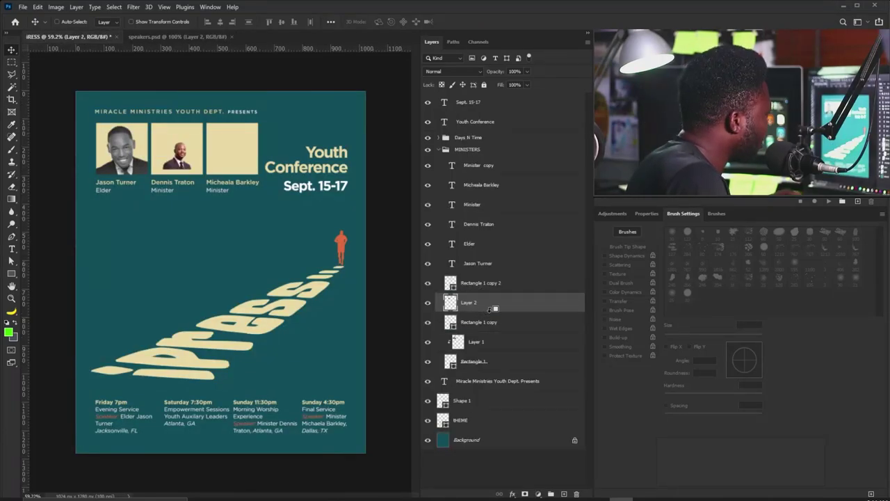
# Clip the second speaker's photo into the second box and enlarge it to fill the box.
pyautogui.keyDown('alt'); pyautogui.click(492, 308); pyautogui.keyUp('alt')
pyautogui.hotkey('ctrl', 't')
pyautogui.moveTo(182, 165)
pyautogui.mouseDown()
pyautogui.moveTo(207, 188)
pyautogui.moveTo(186, 161)
pyautogui.mouseUp()
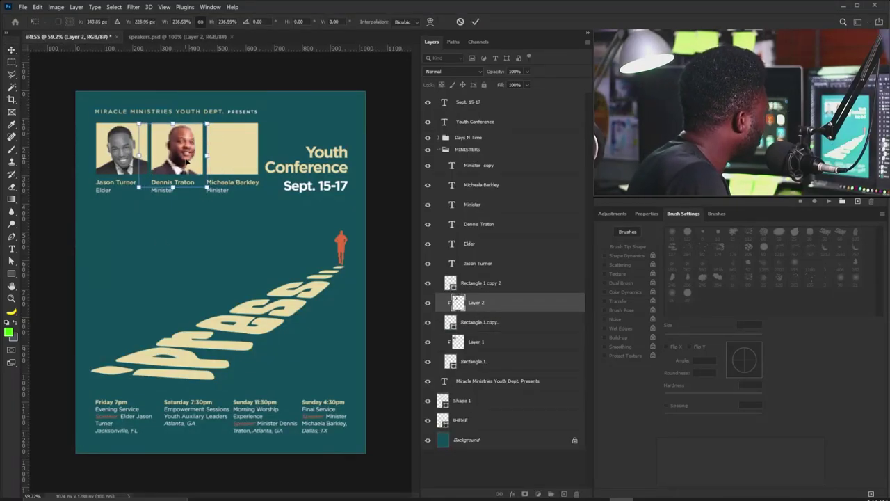
pyautogui.press('Return')
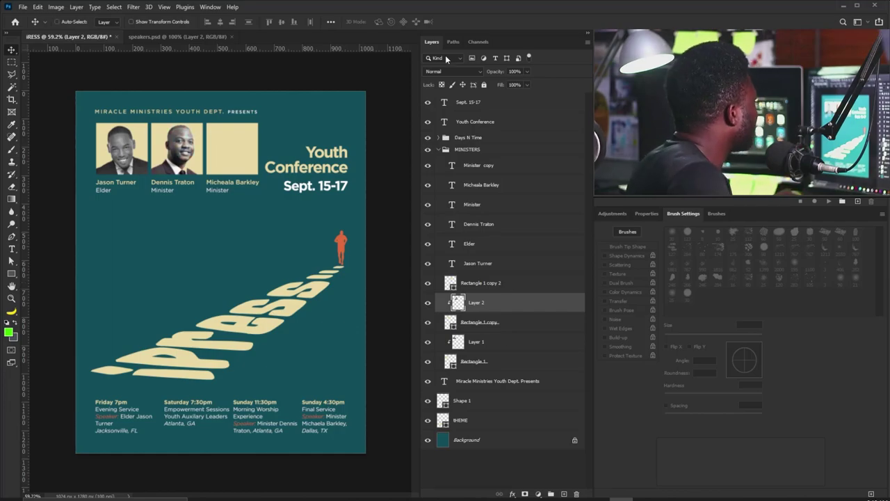
# Bring in the third speaker's photo, clip it above the third box, and enlarge it to fit.
pyautogui.click(177, 36)
pyautogui.moveTo(288, 306); pyautogui.dragTo(502, 315)
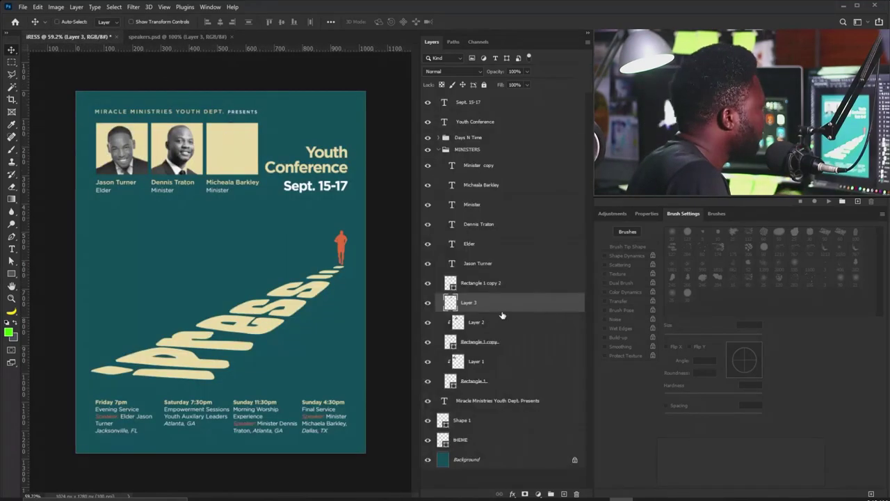
pyautogui.hotkey('ctrl', ']')
pyautogui.hotkey('ctrl', 'alt', 'g')
pyautogui.hotkey('ctrl', 't')
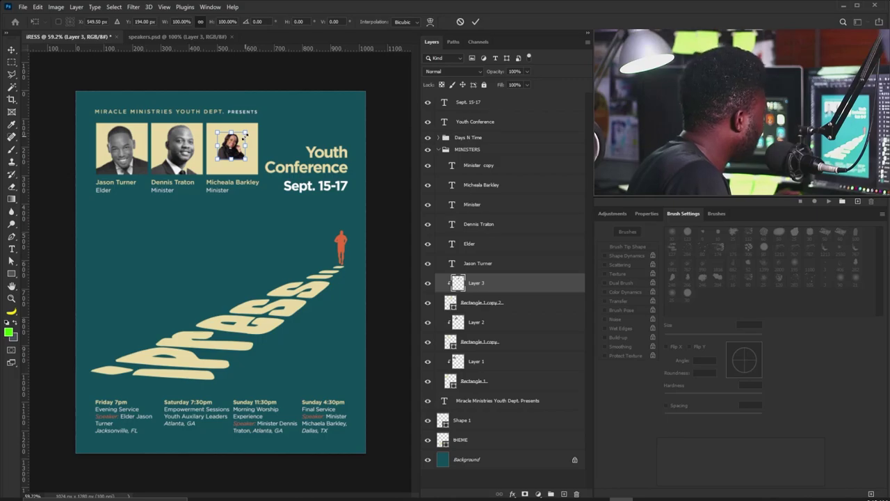
pyautogui.moveTo(244, 136); pyautogui.dragTo(264, 124)
pyautogui.press('Return')
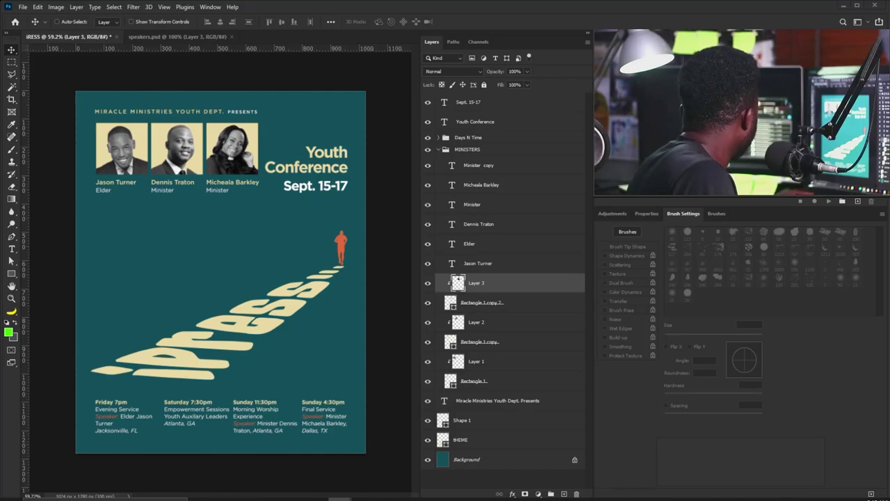
# Position the arrow graphic near the top right, just above Youth Conference.
pyautogui.moveTo(208, 271); pyautogui.dragTo(356, 149)
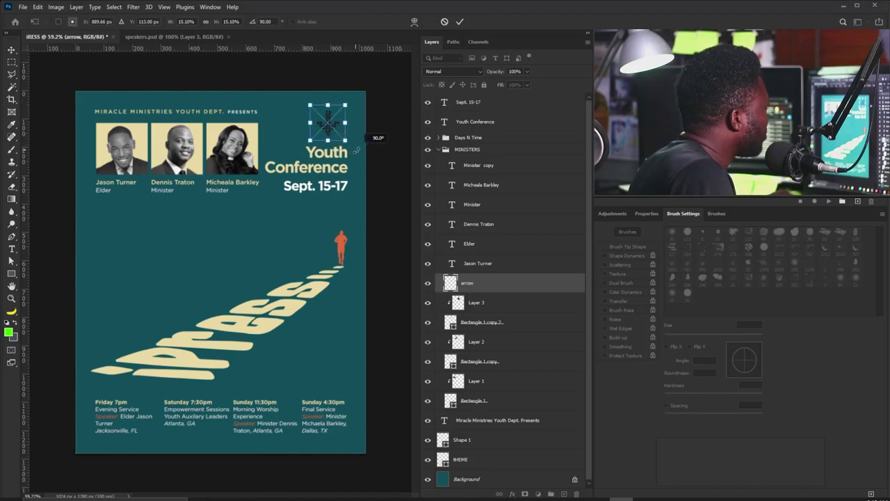
pyautogui.moveTo(327, 124); pyautogui.dragTo(317, 139)
pyautogui.hotkey('ctrl', ';')
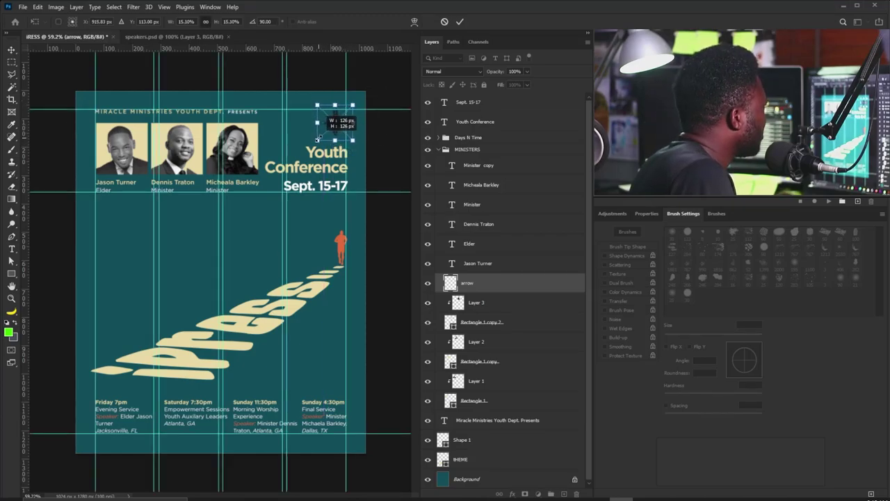
pyautogui.press('Return')
# Give the arrow a white Color Overlay layer style.
pyautogui.click(512, 494)
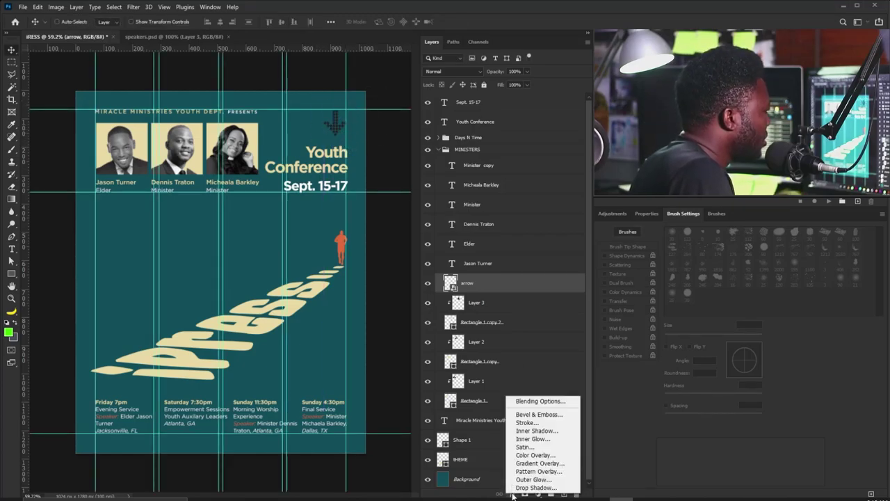
pyautogui.click(535, 455)
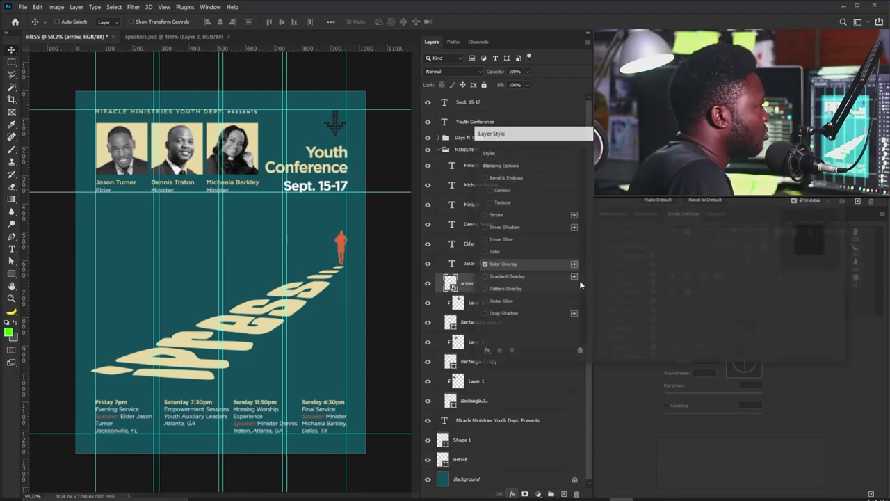
pyautogui.click(696, 162)
pyautogui.click(336, 206)
pyautogui.click(547, 206)
pyautogui.press('Return')
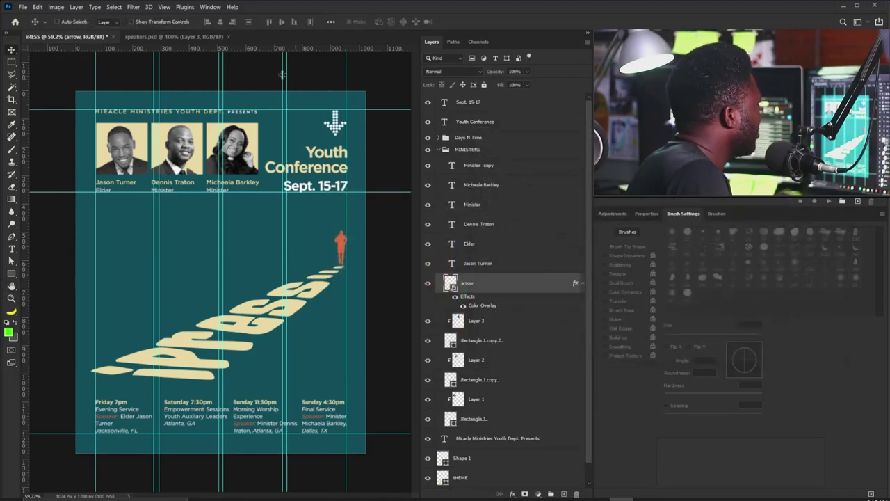
# Move the arrow out of MINISTERS and group it with Sept. 15-17 and Youth Conference as 'Youth'.
pyautogui.hotkey('ctrl', ';')
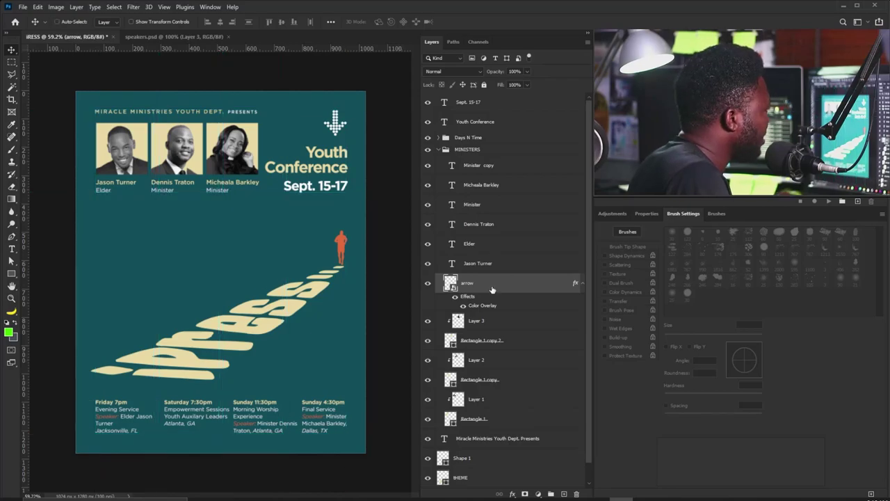
pyautogui.moveTo(492, 289); pyautogui.dragTo(485, 111)
pyautogui.click(439, 188)
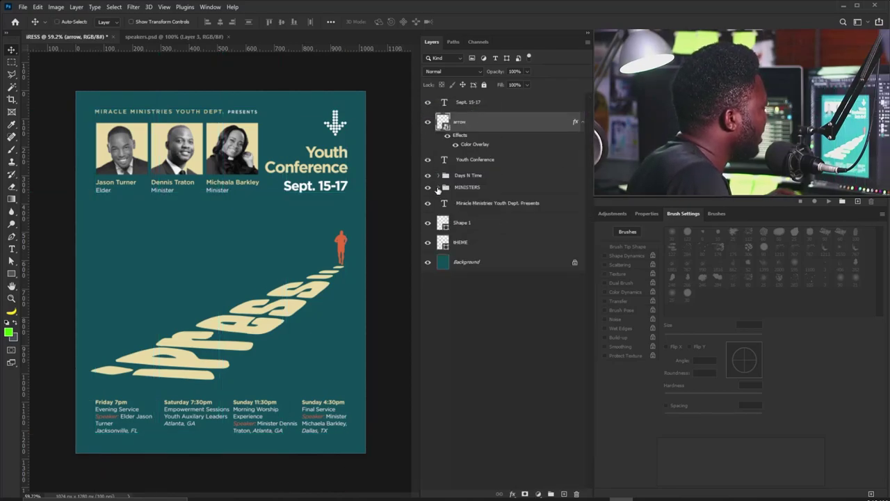
pyautogui.click(473, 102)
pyautogui.keyDown('shift'); pyautogui.click(477, 159); pyautogui.keyUp('shift')
pyautogui.hotkey('ctrl', 'g')
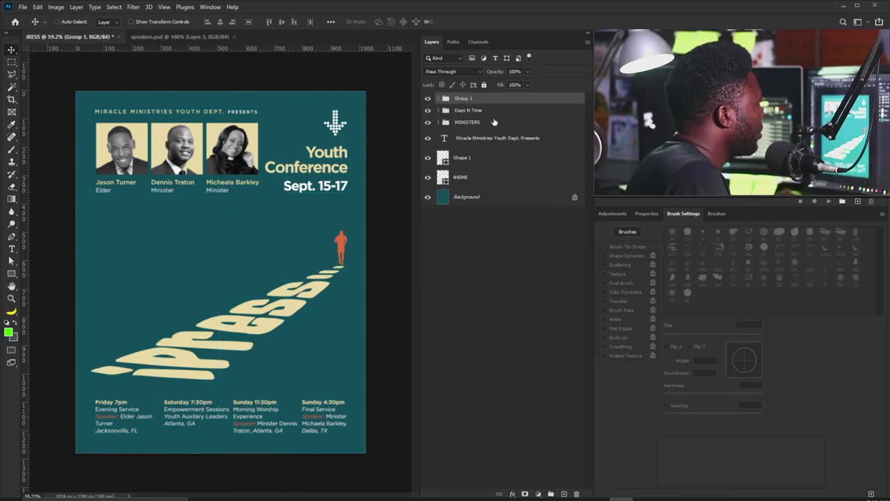
pyautogui.doubleClick(464, 98)
pyautogui.write('Youth')
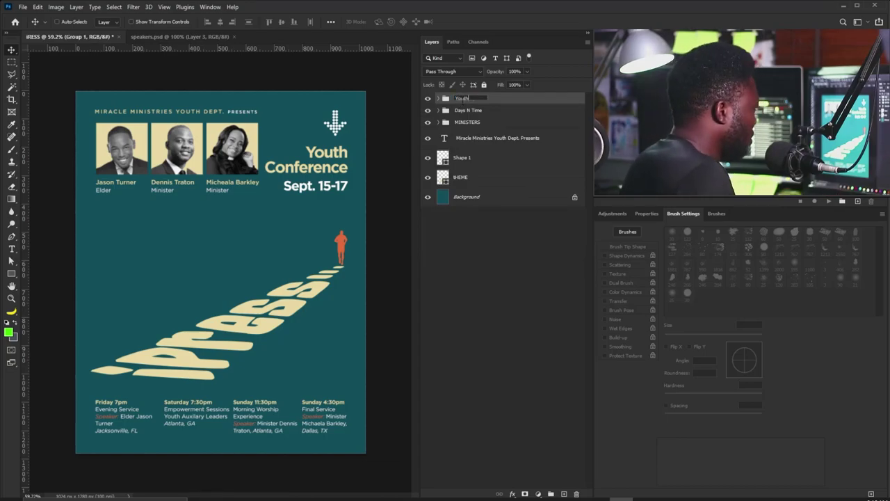
pyautogui.keyDown('ctrl'); pyautogui.click(257, 129); pyautogui.keyUp('ctrl')
pyautogui.scroll(-2, 257, 129)
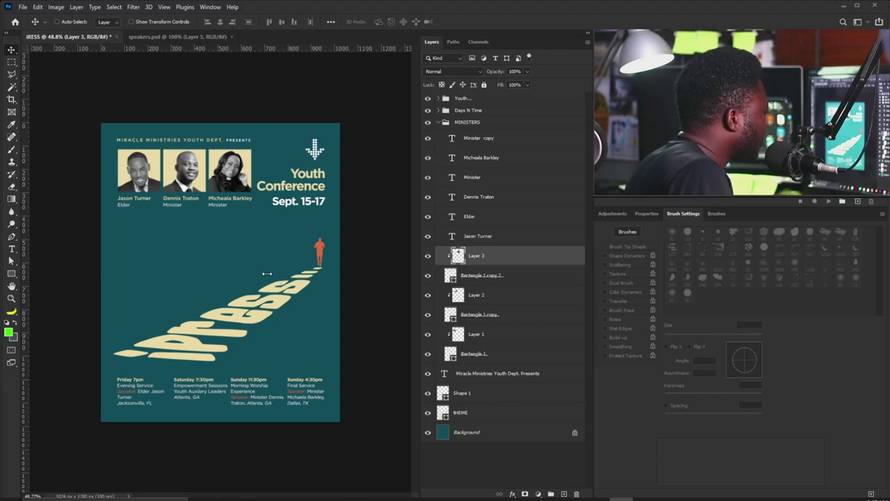
# Place the grunge texture, move its layer just above Background, and shift it down.
pyautogui.moveTo(266, 273); pyautogui.dragTo(267, 274)
pyautogui.press('Return')
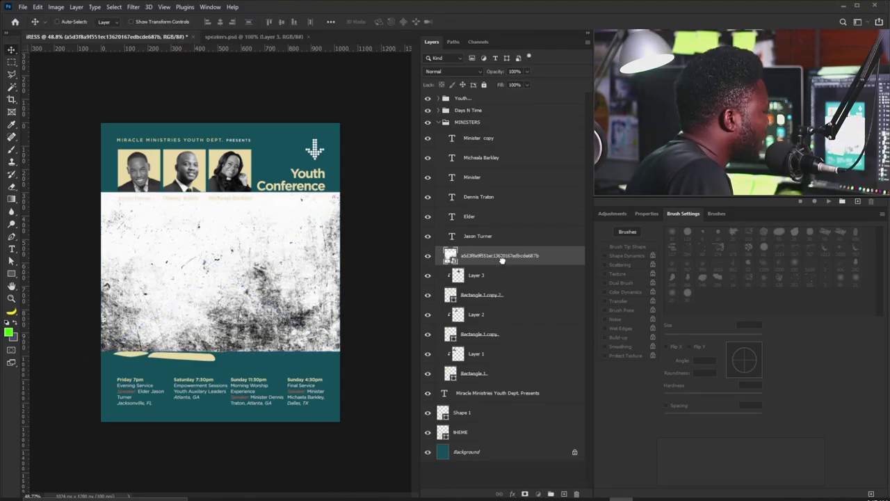
pyautogui.moveTo(502, 258); pyautogui.dragTo(501, 438)
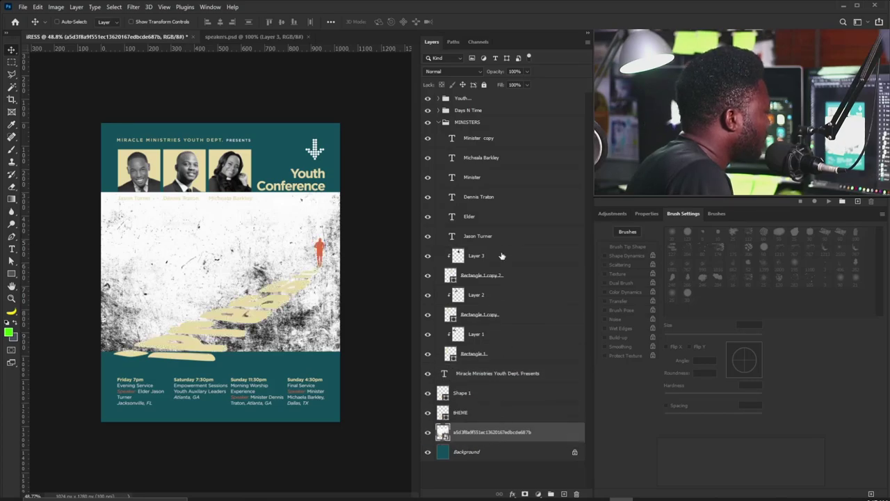
pyautogui.click(439, 122)
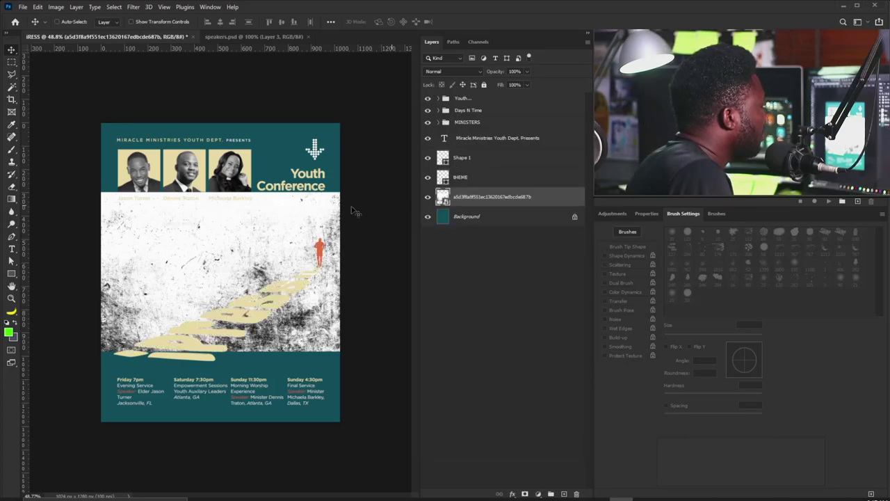
pyautogui.moveTo(257, 254); pyautogui.dragTo(257, 324)
# Rasterize the texture layer, invert it, and set its blend mode to Screen.
pyautogui.rightClick(486, 199)
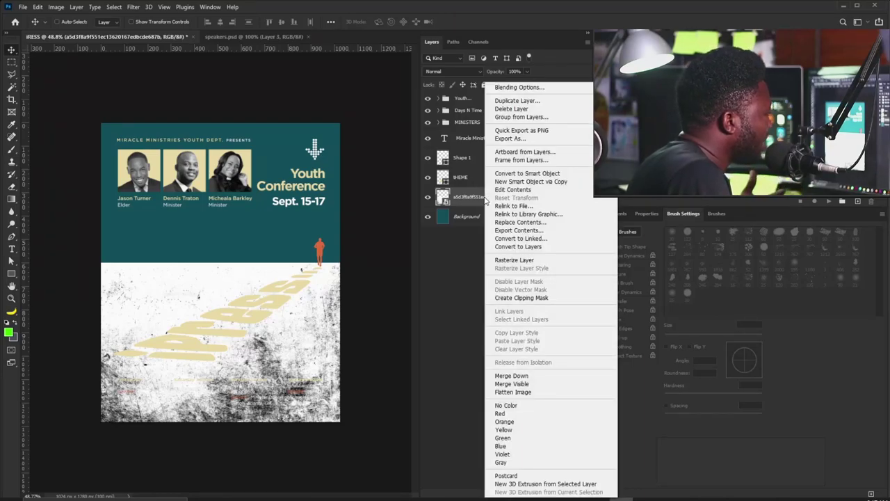
pyautogui.click(512, 260)
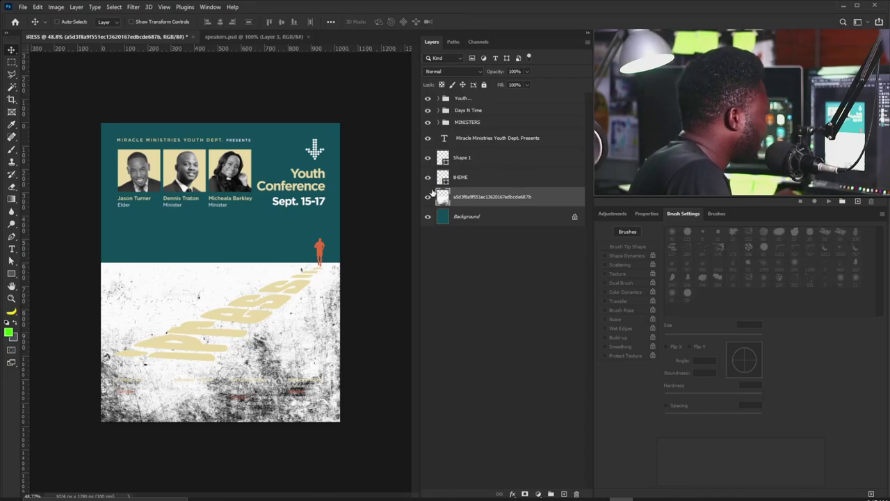
pyautogui.hotkey('ctrl', 'i')
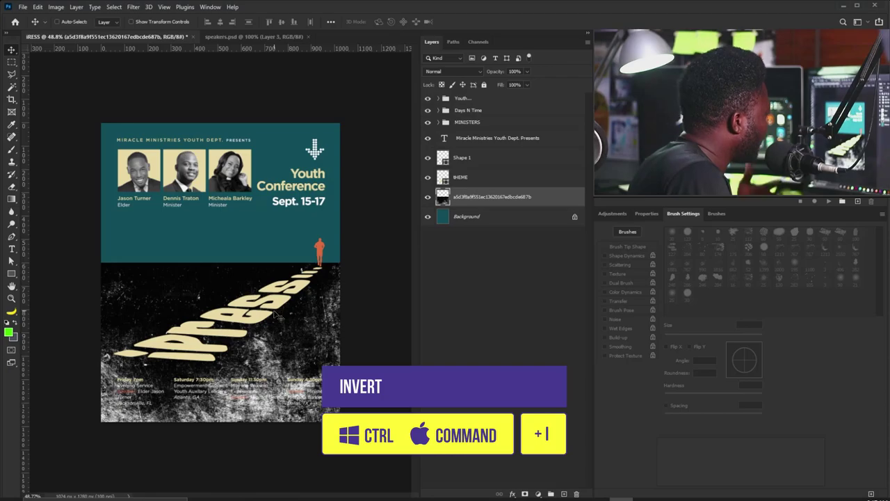
pyautogui.click(468, 71)
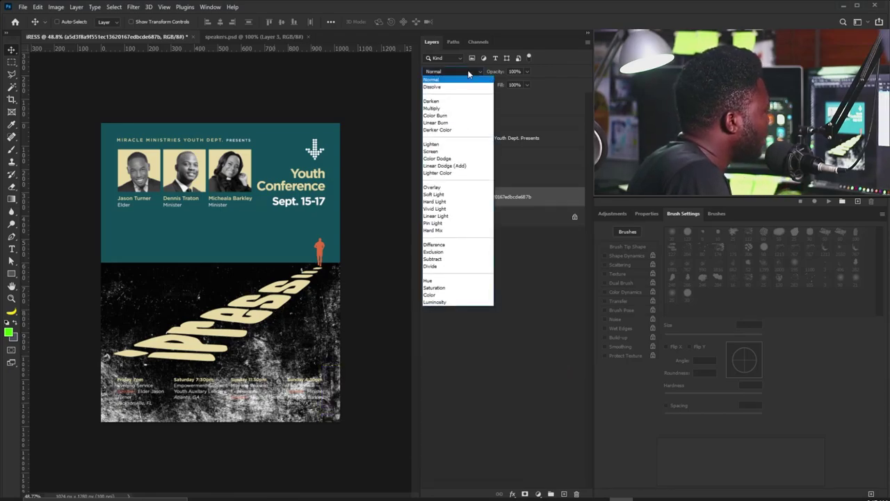
pyautogui.click(453, 155)
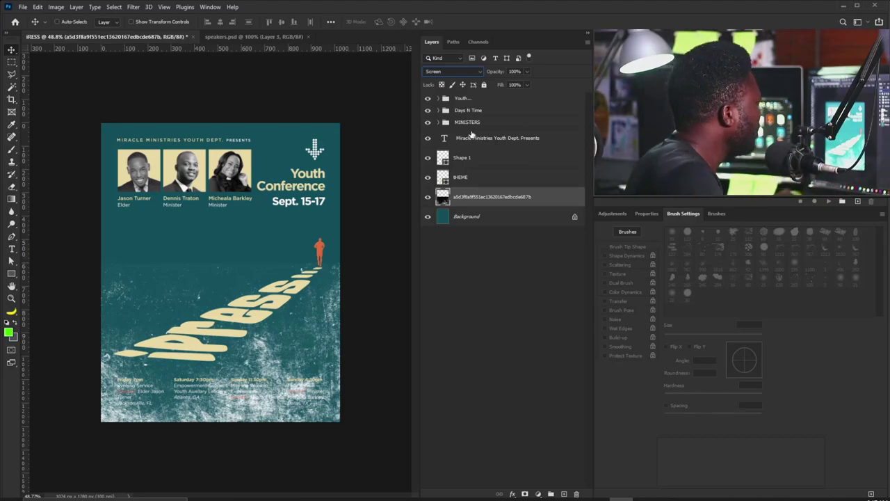
# Add a layer mask to the texture and ready a soft round 300 px brush.
pyautogui.click(525, 494)
pyautogui.press('b')
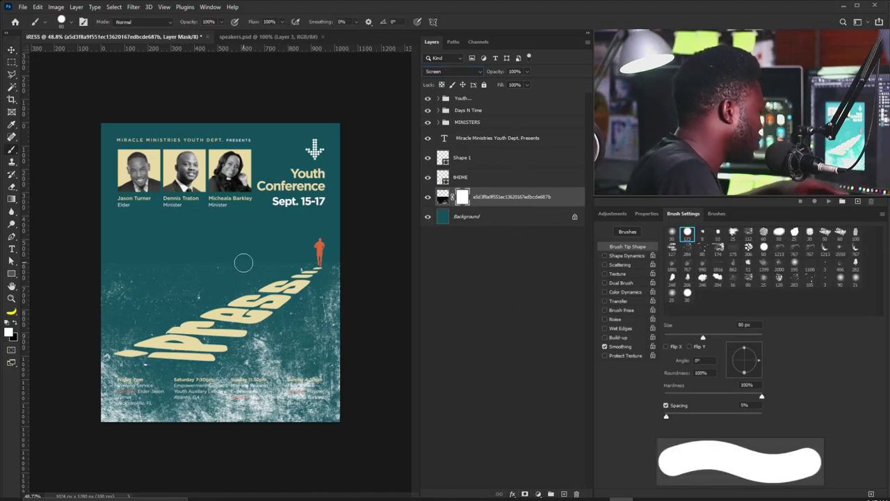
pyautogui.click(674, 234)
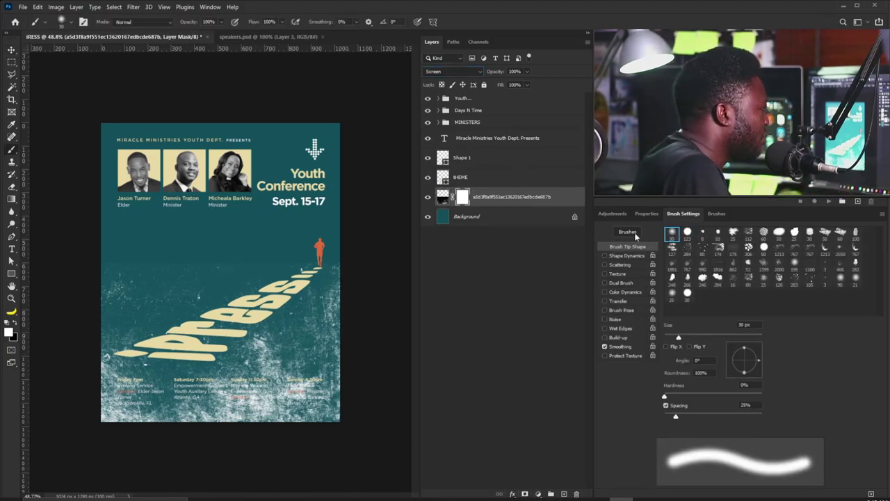
pyautogui.press('[')
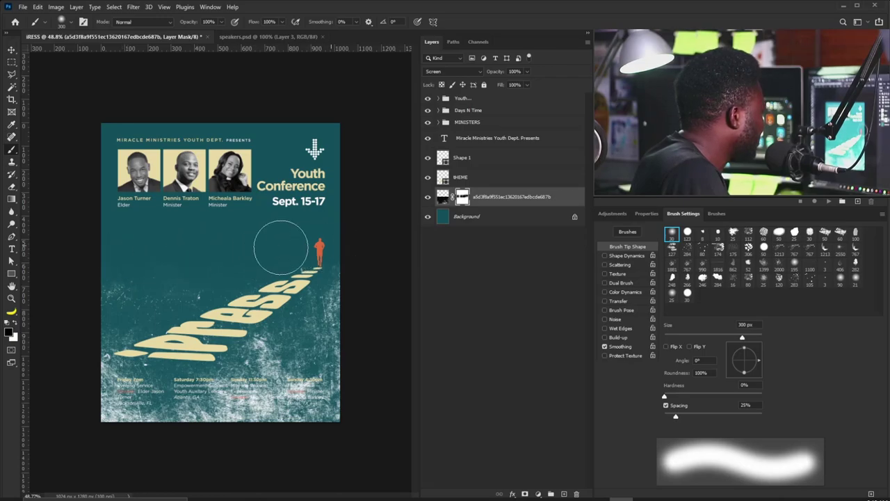
# Lower the texture's opacity to 20% and move it about 151 px down.
pyautogui.click(527, 72)
pyautogui.moveTo(529, 85); pyautogui.dragTo(495, 85)
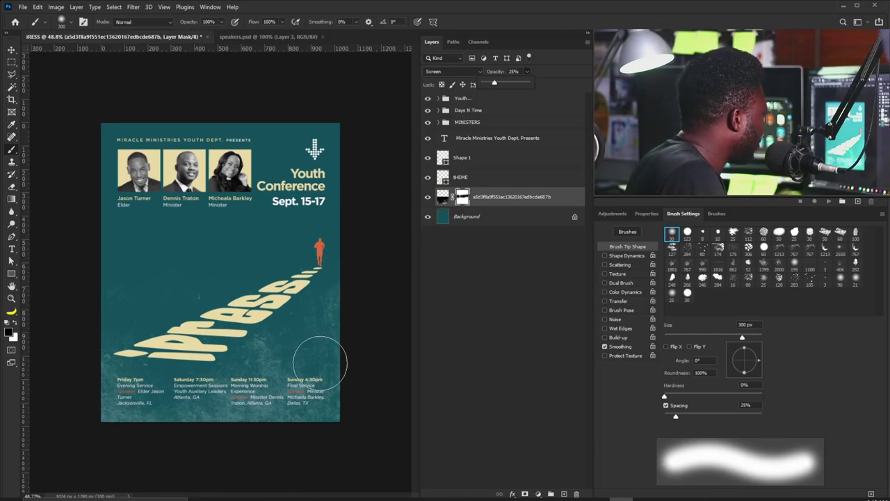
pyautogui.press('v')
pyautogui.moveTo(312, 361); pyautogui.dragTo(309, 391)
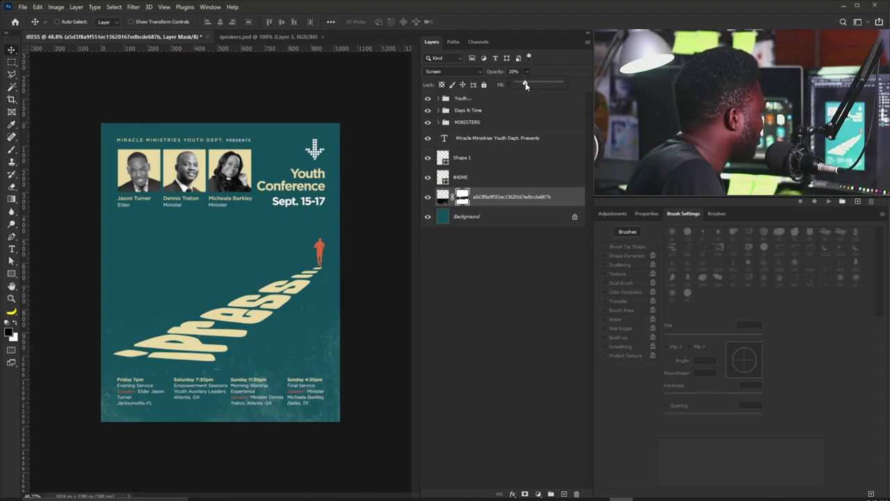
# Duplicate the texture layer and rotate the copy 180°.
pyautogui.moveTo(503, 198); pyautogui.dragTo(564, 493)
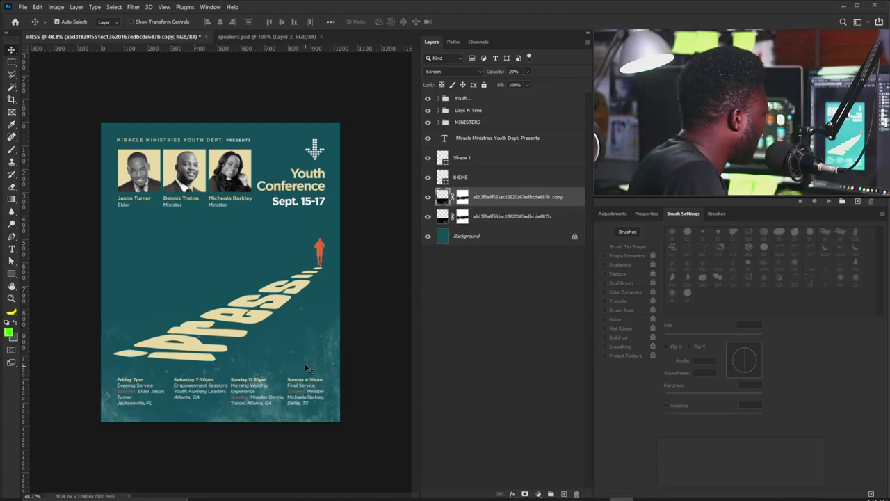
pyautogui.hotkey('ctrl', 't')
pyautogui.rightClick(305, 342)
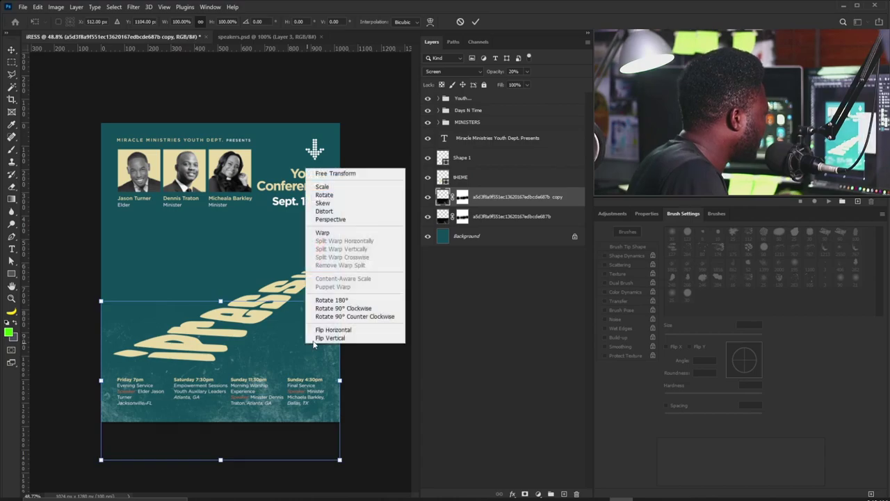
pyautogui.click(333, 299)
# Move the rotated texture copy to the poster's top, enlarge it to about 117%, and duplicate it as copy 2.
pyautogui.moveTo(306, 404); pyautogui.dragTo(301, 226)
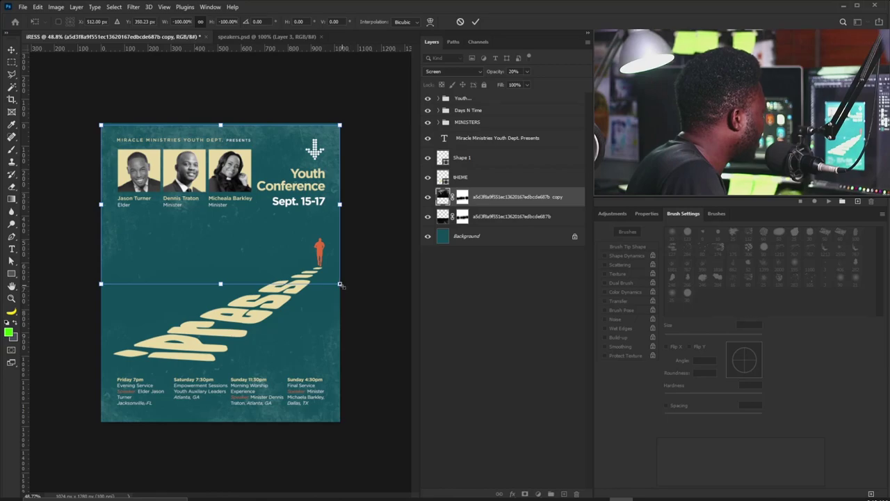
pyautogui.moveTo(340, 284); pyautogui.dragTo(378, 318)
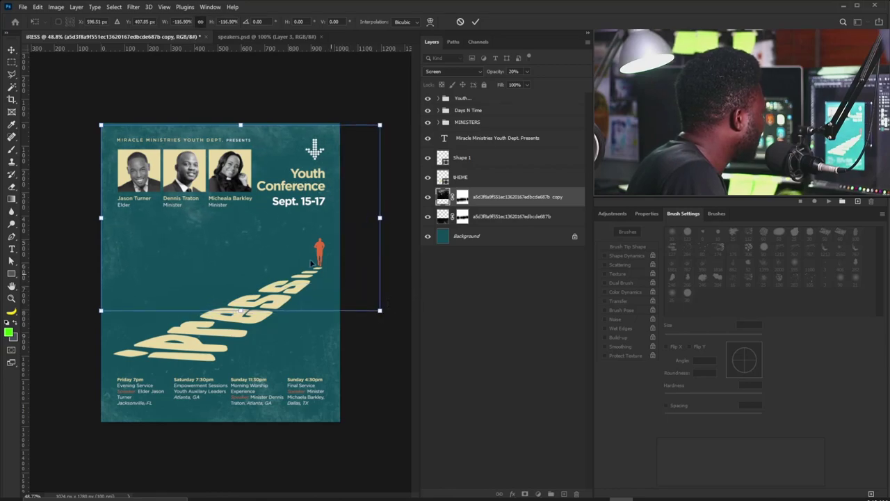
pyautogui.moveTo(290, 249); pyautogui.dragTo(292, 227)
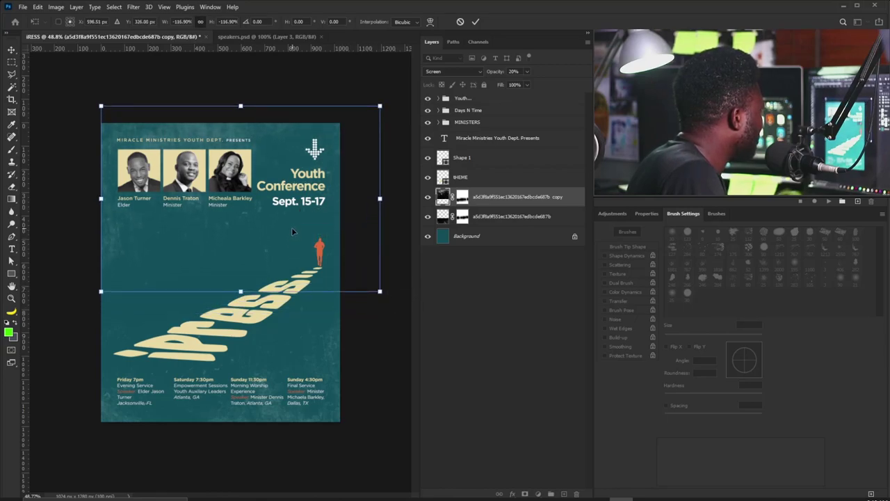
pyautogui.press('Return')
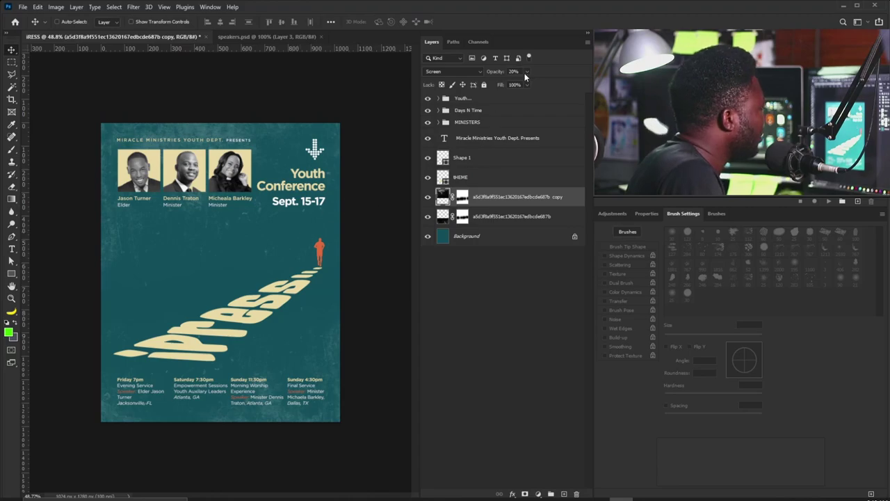
pyautogui.moveTo(481, 199); pyautogui.dragTo(563, 490)
pyautogui.moveTo(243, 259); pyautogui.dragTo(198, 238)
# Paint black on copy 2's layer mask to hide the texture over the upper-left teal area.
pyautogui.click(462, 197)
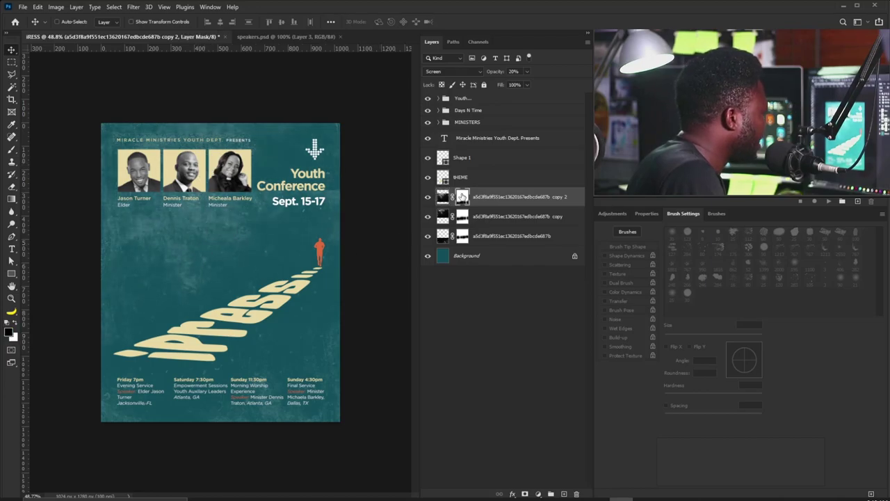
pyautogui.press('b')
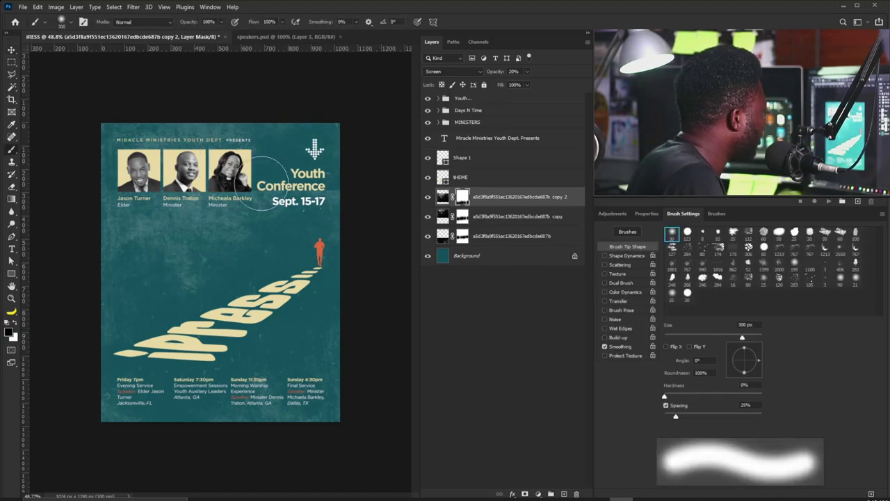
pyautogui.moveTo(193, 240)
pyautogui.mouseDown()
pyautogui.moveTo(148, 246)
pyautogui.moveTo(132, 226)
pyautogui.moveTo(145, 205)
pyautogui.moveTo(97, 226)
pyautogui.mouseUp()
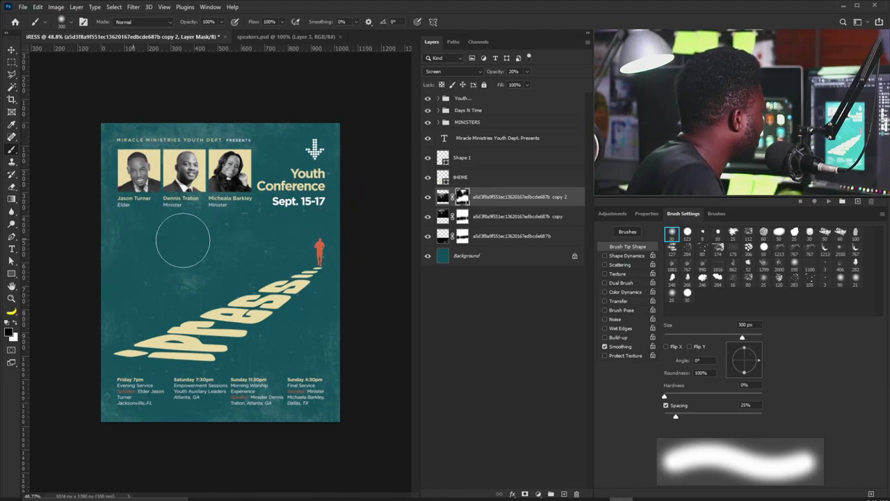
pyautogui.press('v')
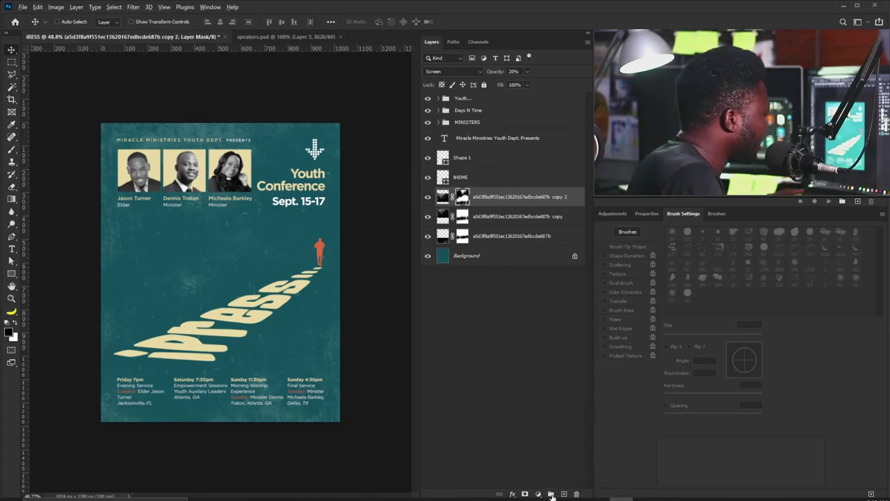
# Create a new layer named Noise in Soft Light mode filled with 50% gray.
pyautogui.keyDown('alt'); pyautogui.click(564, 494); pyautogui.keyUp('alt')
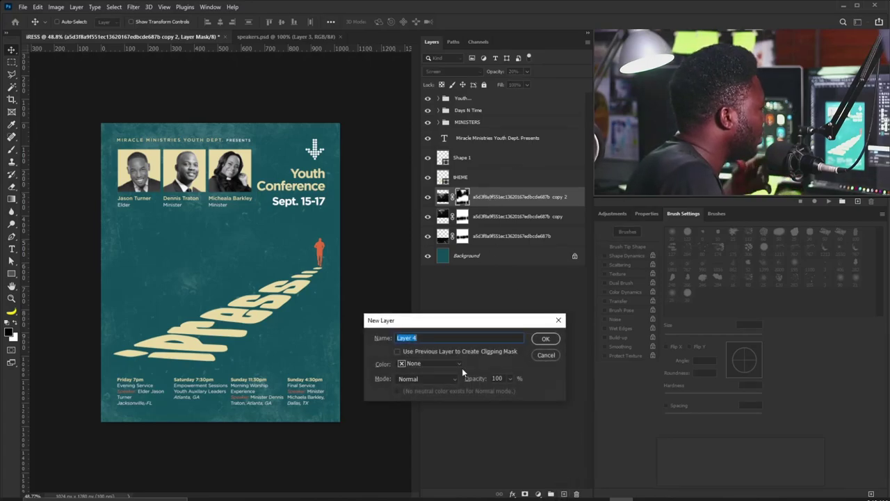
pyautogui.write('Noise')
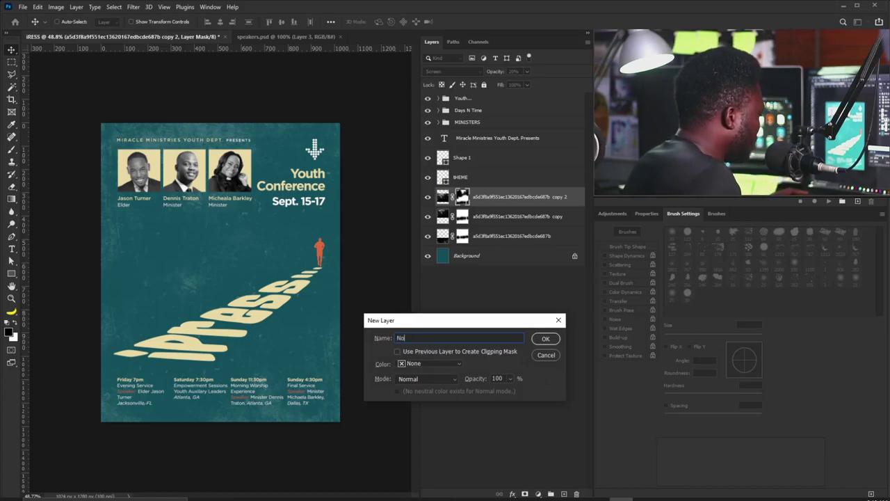
pyautogui.click(431, 377)
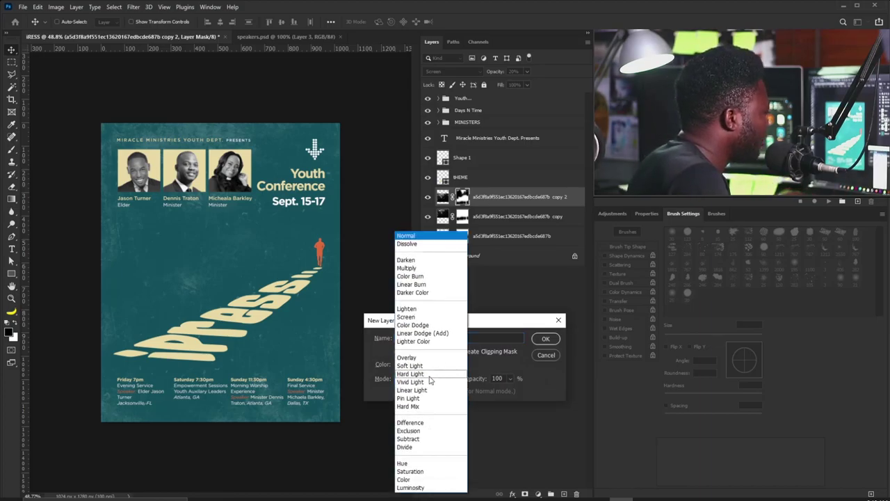
pyautogui.click(425, 368)
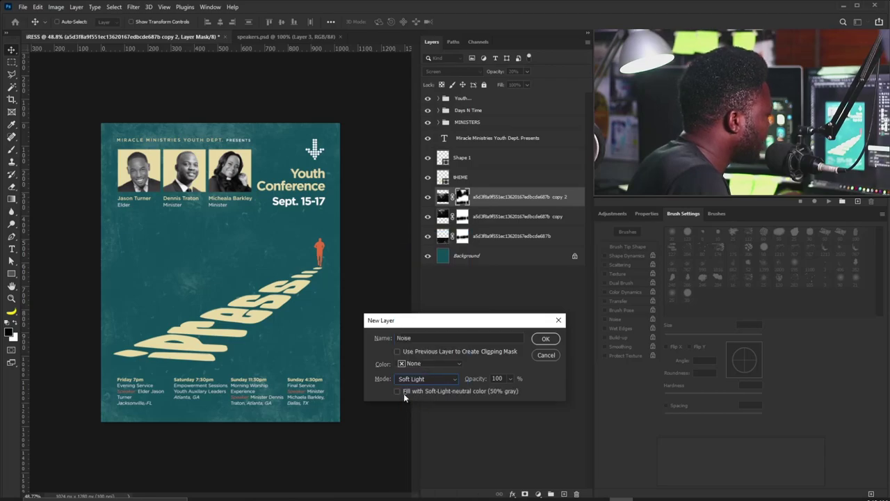
pyautogui.click(398, 391)
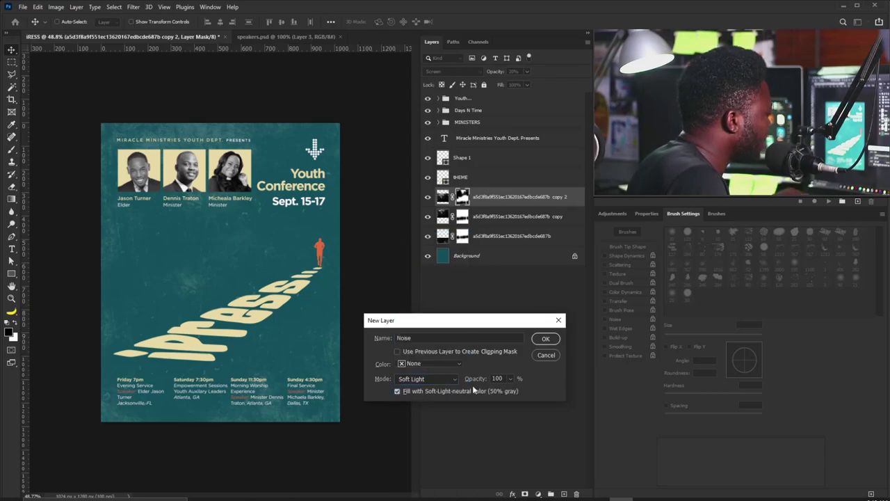
pyautogui.click(547, 339)
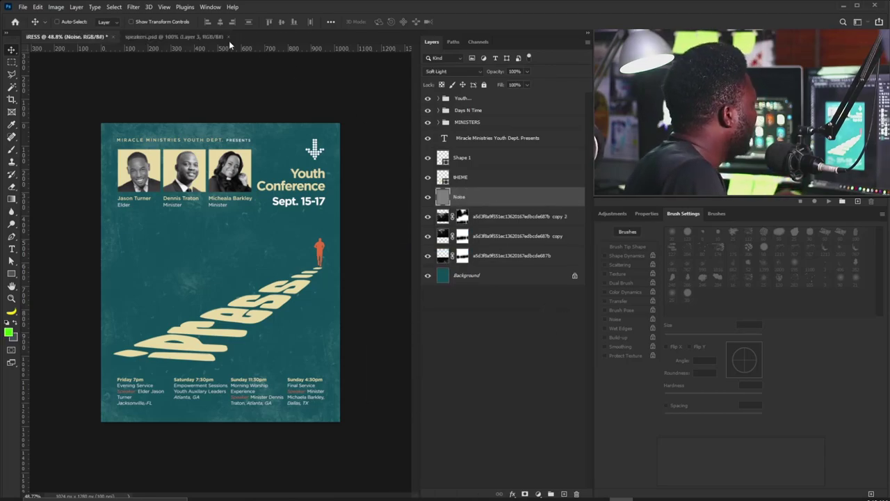
# Apply Add Noise at 12.5%, Uniform, Monochromatic to the Noise layer.
pyautogui.click(134, 9)
pyautogui.moveTo(184, 143)
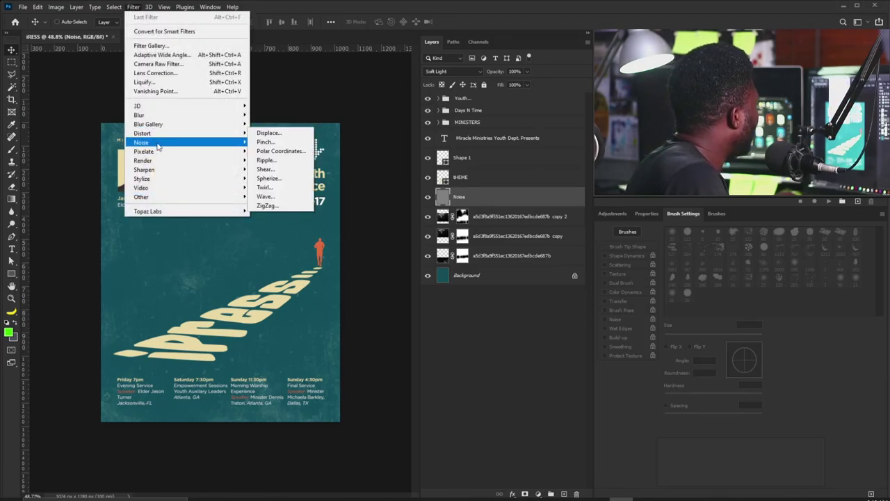
pyautogui.click(282, 142)
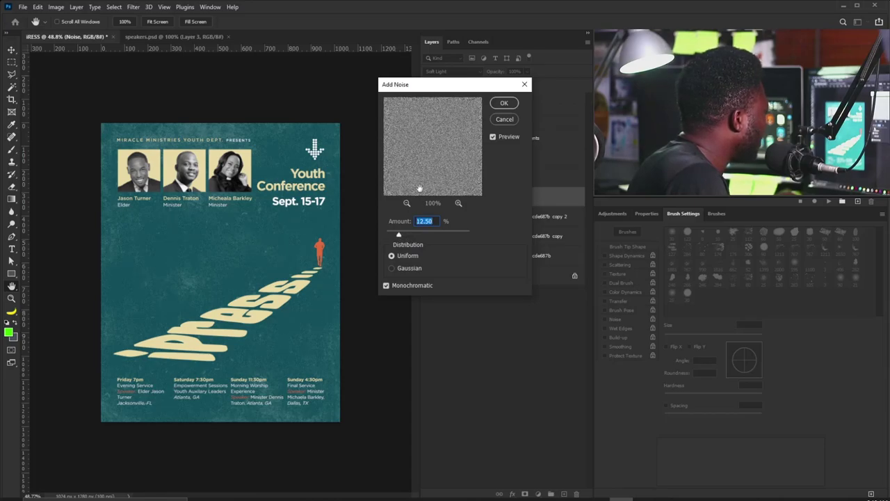
pyautogui.click(502, 104)
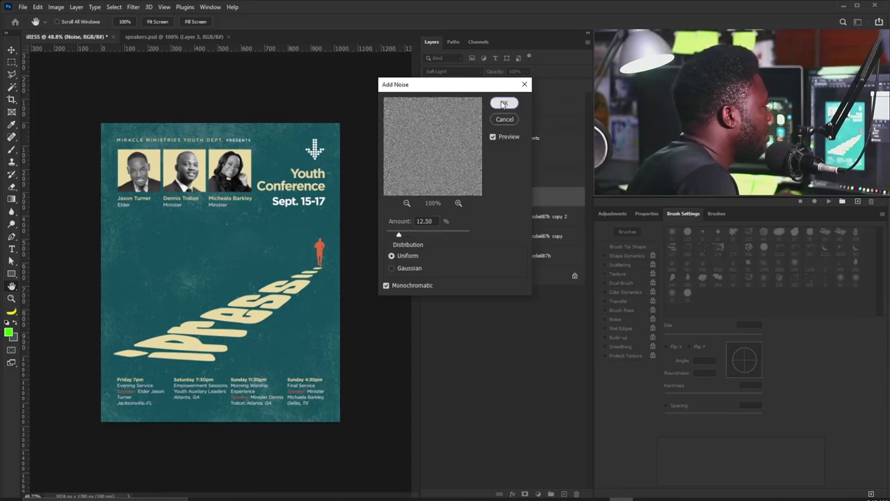
pyautogui.click(508, 224)
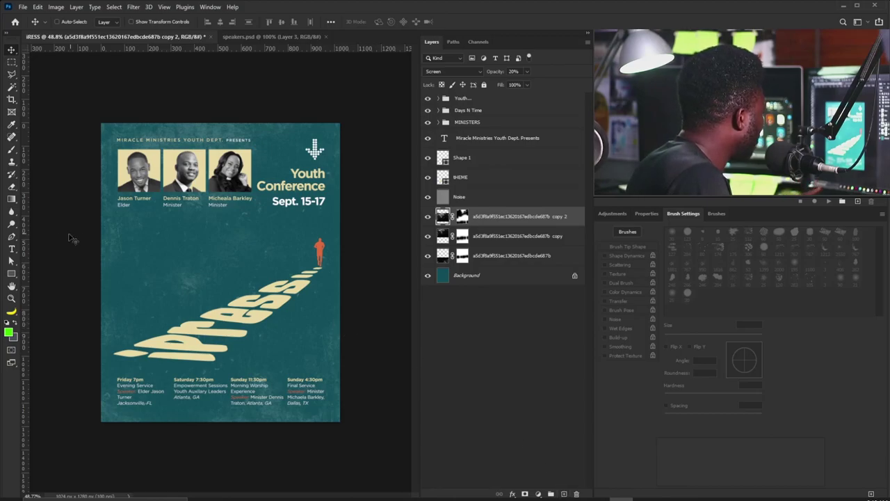
# Type a letter 'i' on the poster, enlarge it, and move it left and down.
pyautogui.click(11, 250)
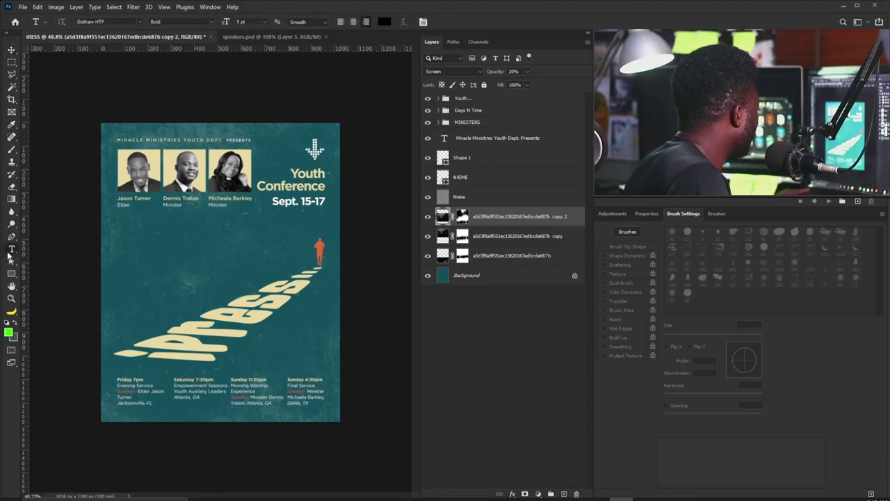
pyautogui.click(186, 257)
pyautogui.click(11, 50)
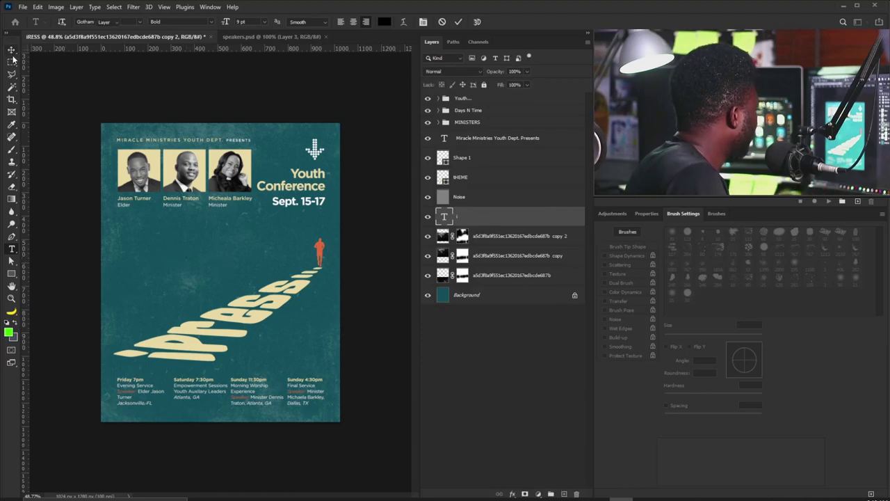
pyautogui.hotkey('ctrl', 't')
pyautogui.press('Return')
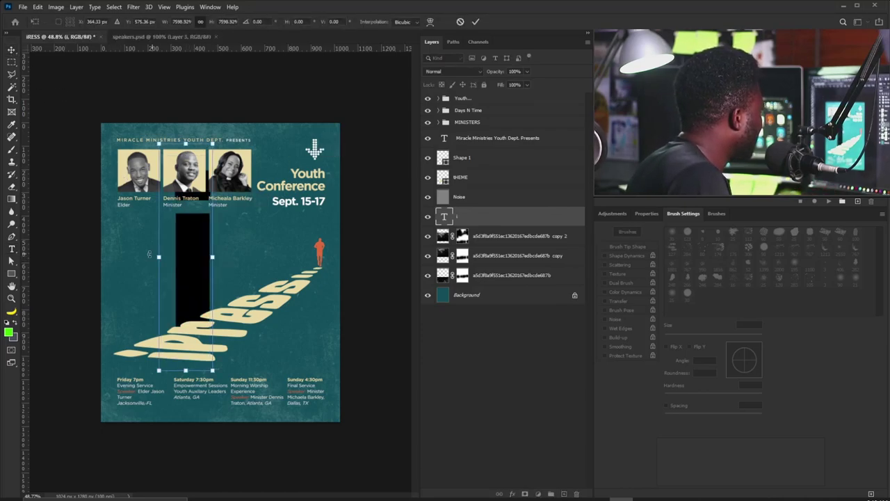
pyautogui.moveTo(187, 258); pyautogui.dragTo(146, 301)
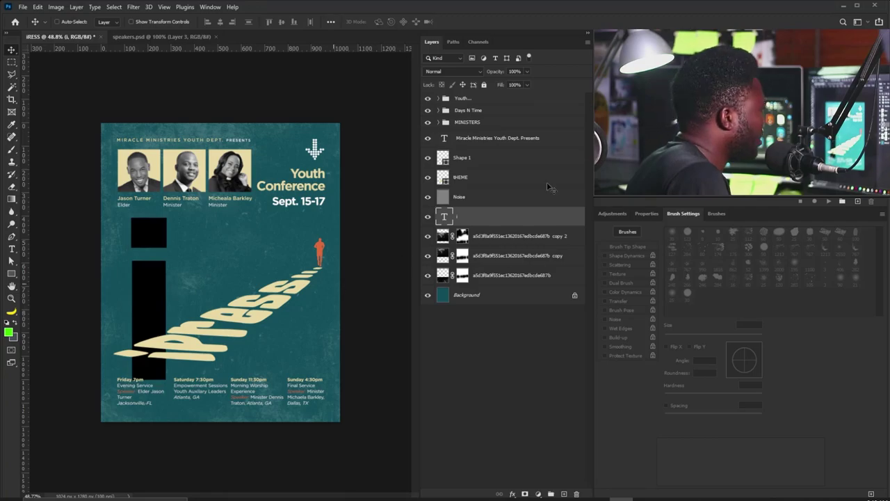
# Set the i's font to SkaterDudes Regular and its colour to the poster's cream, moving it right.
pyautogui.click(646, 214)
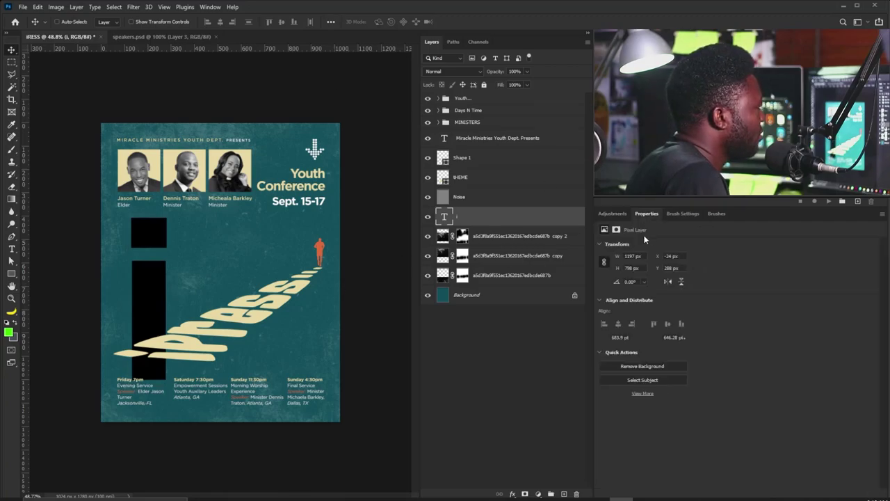
pyautogui.click(639, 312)
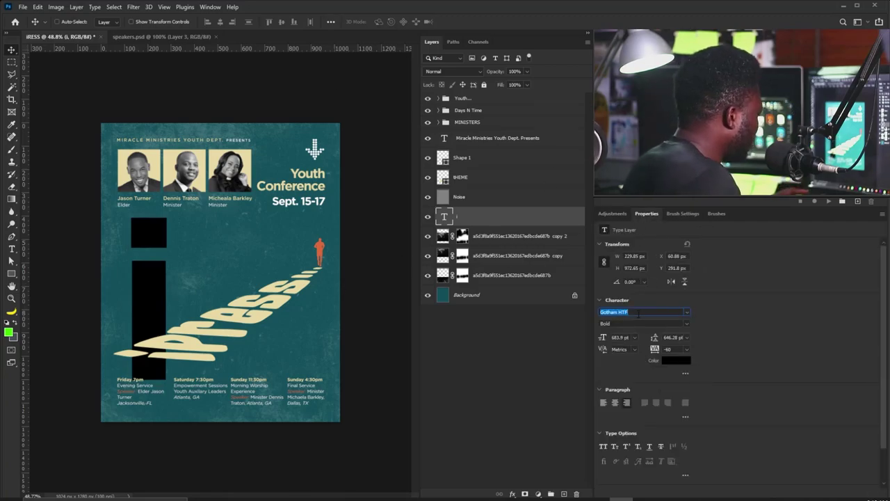
pyautogui.write('skat')
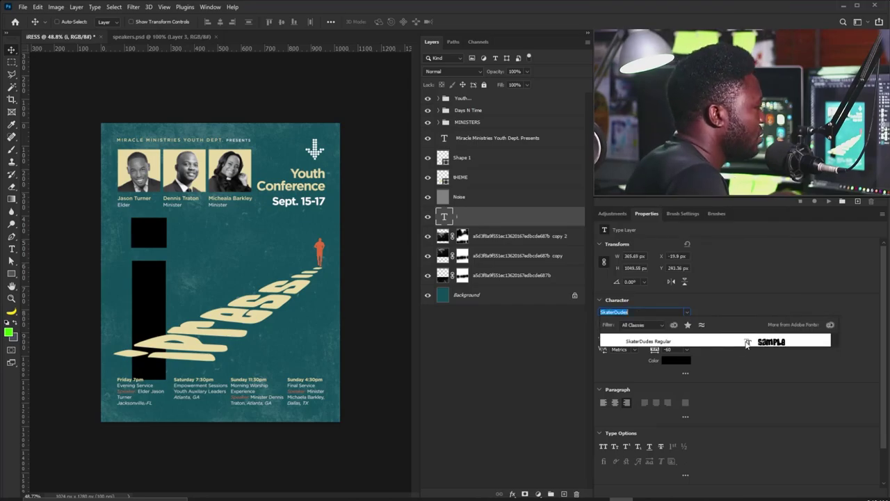
pyautogui.click(747, 342)
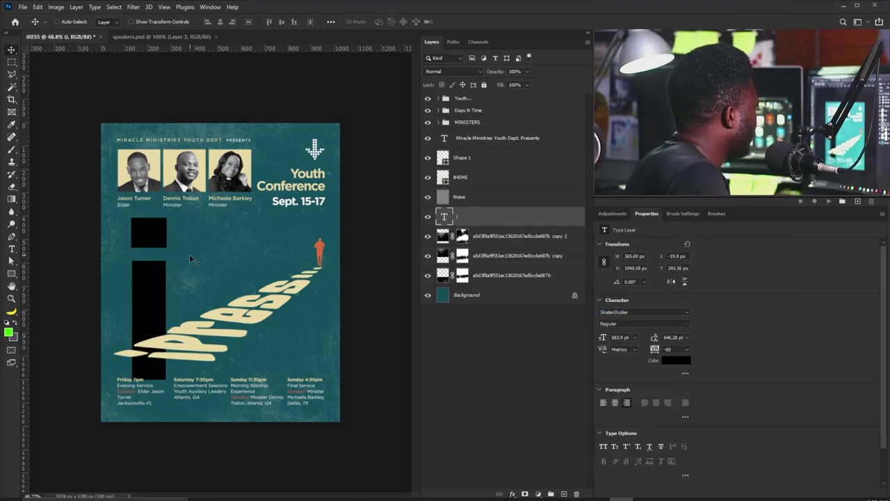
pyautogui.moveTo(192, 259); pyautogui.dragTo(374, 284)
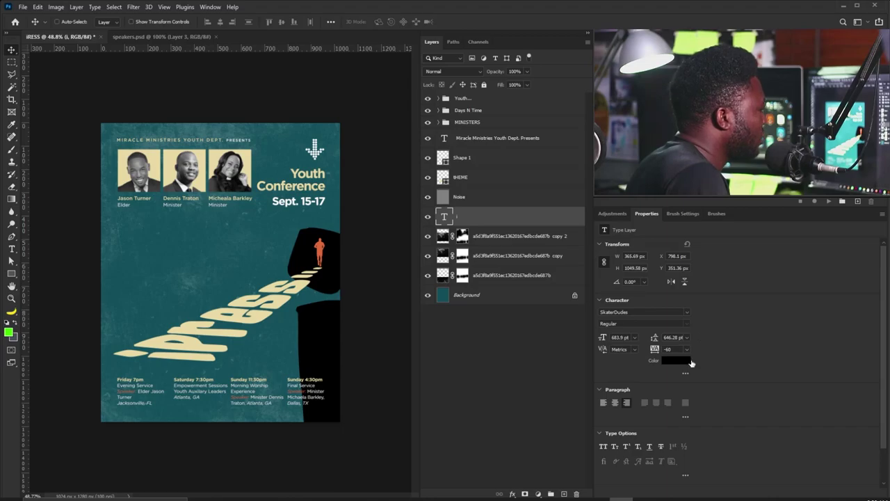
pyautogui.click(691, 363)
pyautogui.click(171, 334)
pyautogui.click(547, 207)
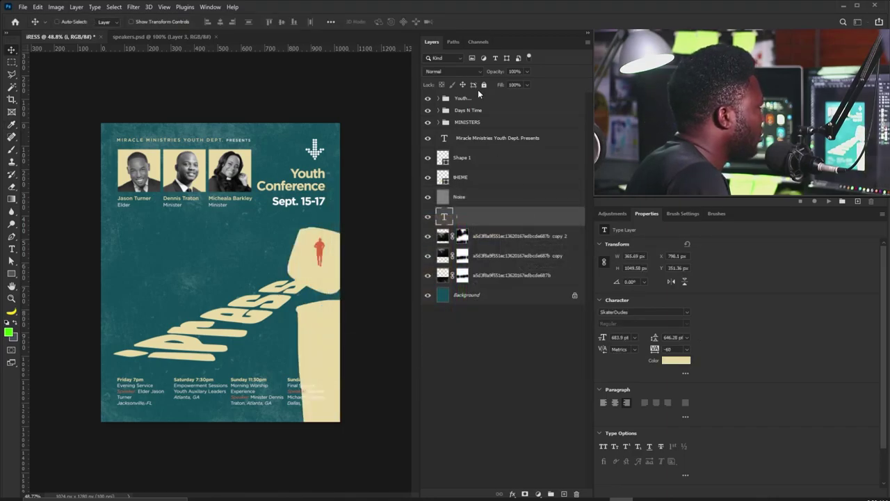
# Set the i layer to Soft Light and enlarge it to 768.5 pt at the lower right.
pyautogui.click(453, 70)
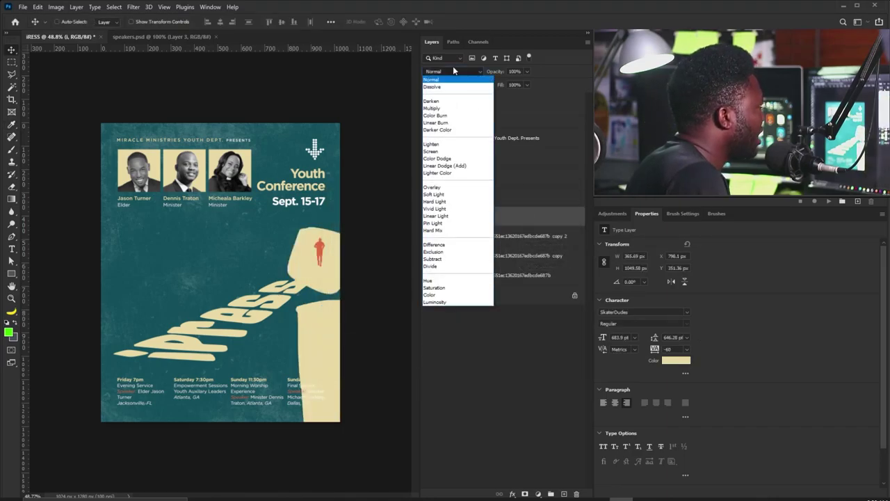
pyautogui.click(445, 197)
pyautogui.moveTo(325, 292); pyautogui.dragTo(349, 356)
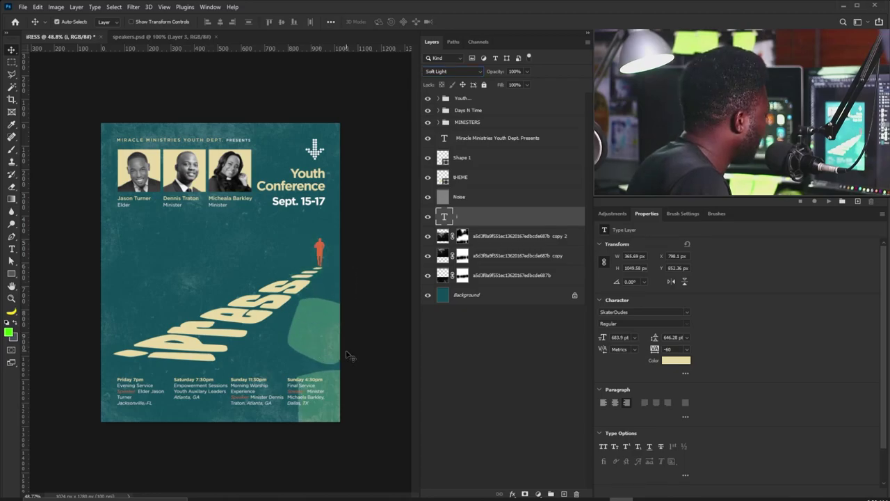
pyautogui.hotkey('ctrl', 't')
pyautogui.moveTo(381, 275); pyautogui.dragTo(378, 252)
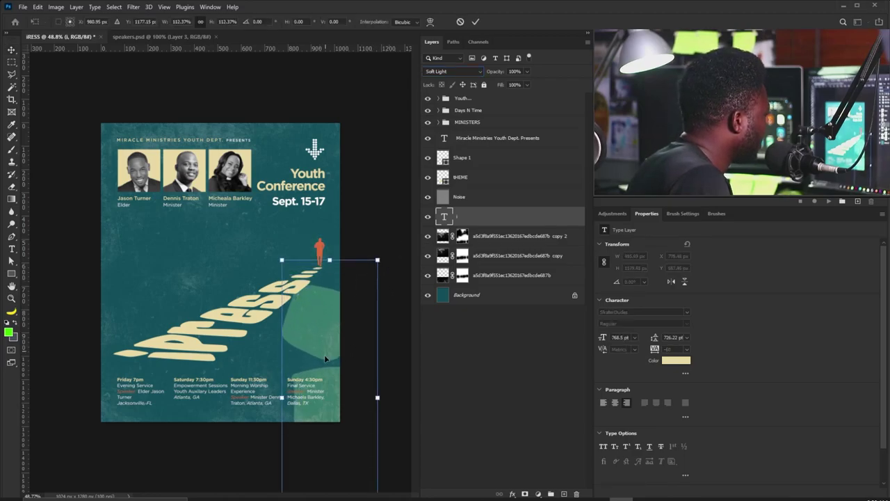
pyautogui.moveTo(324, 332); pyautogui.dragTo(322, 356)
pyautogui.press('Return')
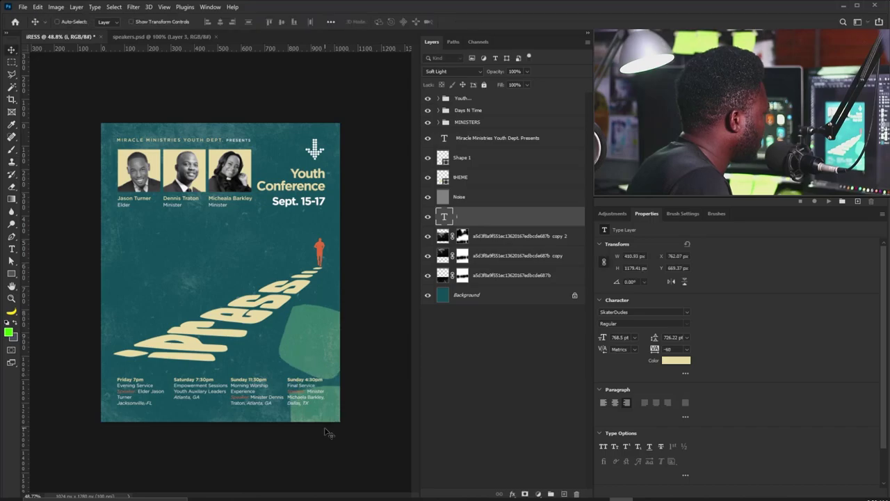
# Duplicate the i and enlarge the copy to 898.92 pt at the upper left.
pyautogui.hotkey('ctrl', 'j')
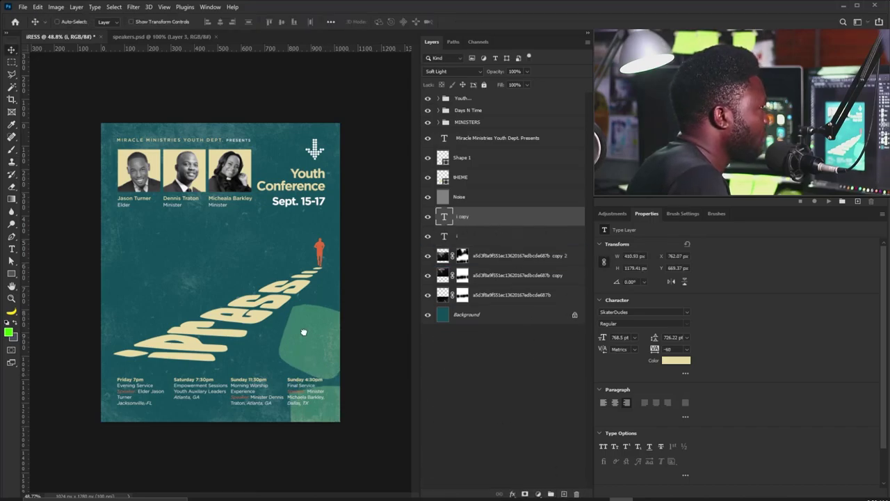
pyautogui.moveTo(331, 415); pyautogui.dragTo(101, 175)
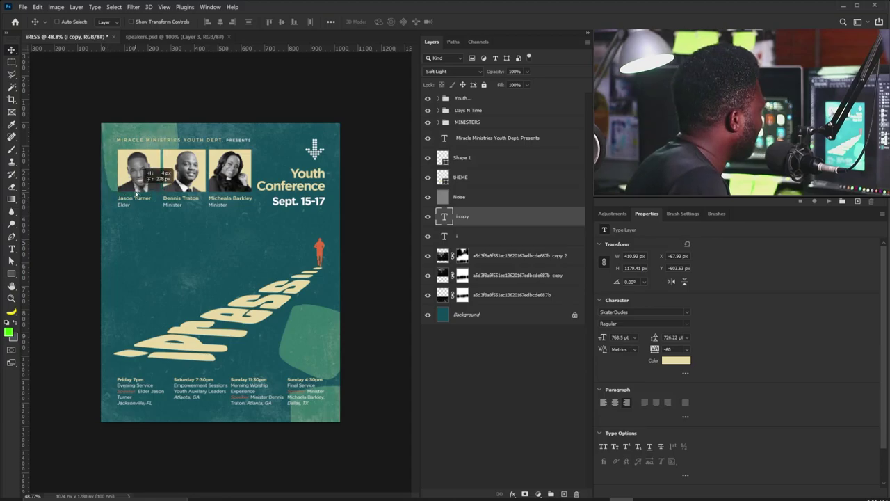
pyautogui.hotkey('ctrl', 't')
pyautogui.moveTo(177, 192); pyautogui.dragTo(145, 174)
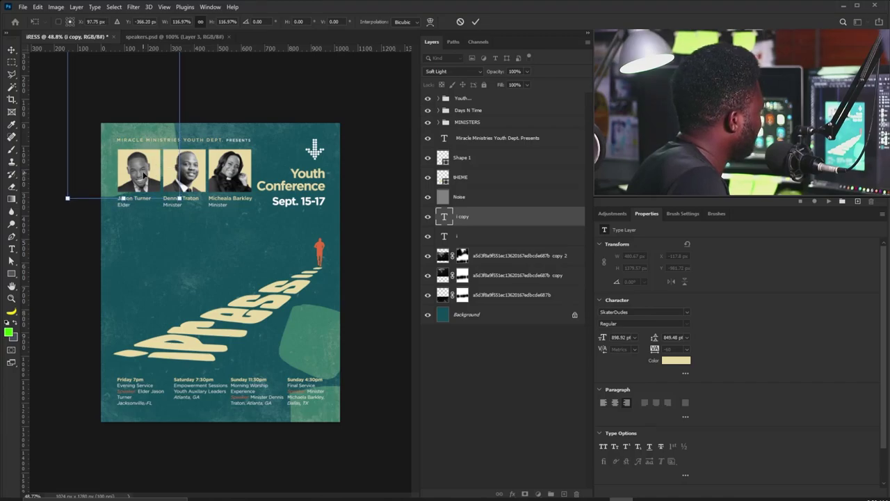
pyautogui.press('Return')
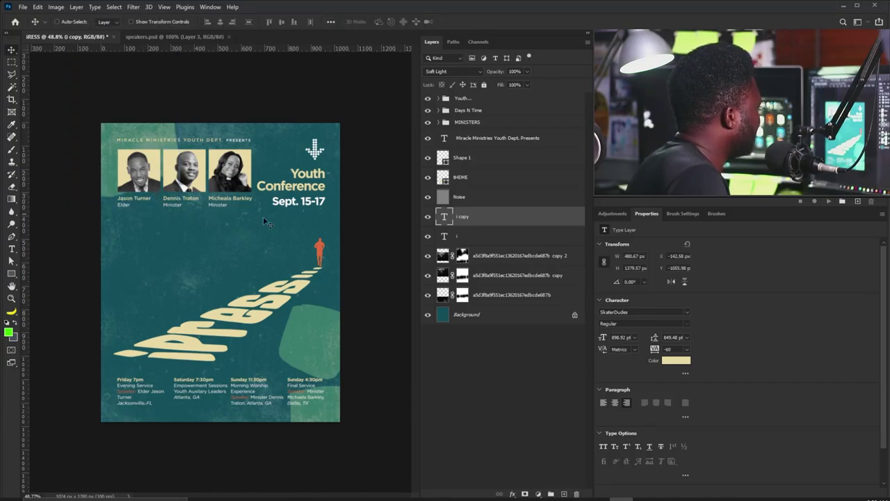
# Set both i layers to 71% opacity.
pyautogui.keyDown('shift'); pyautogui.click(501, 235); pyautogui.keyUp('shift')
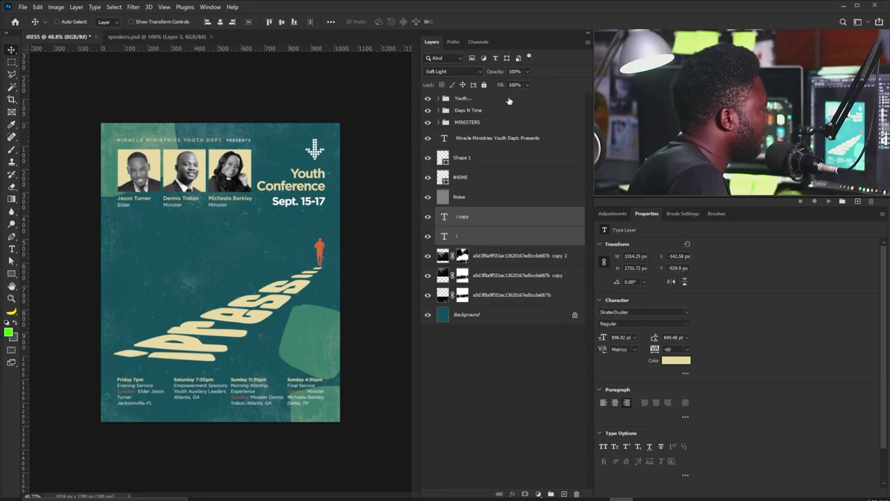
pyautogui.moveTo(518, 84); pyautogui.dragTo(517, 84)
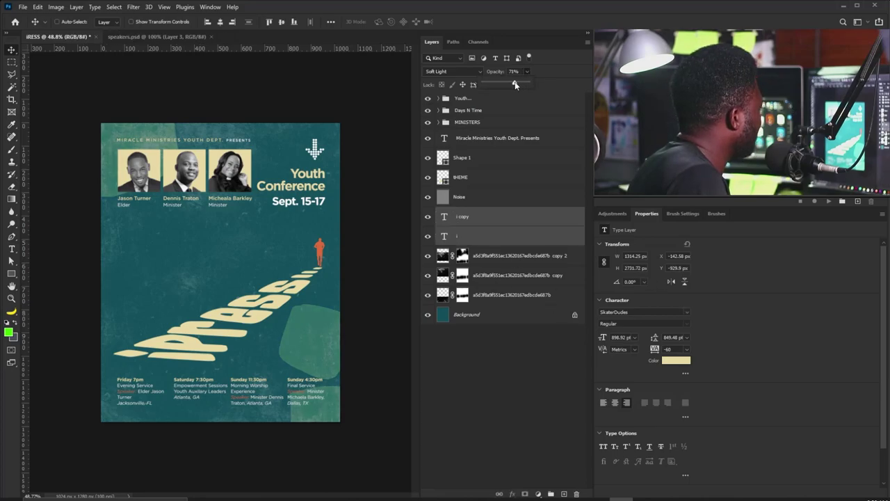
pyautogui.press('Return')
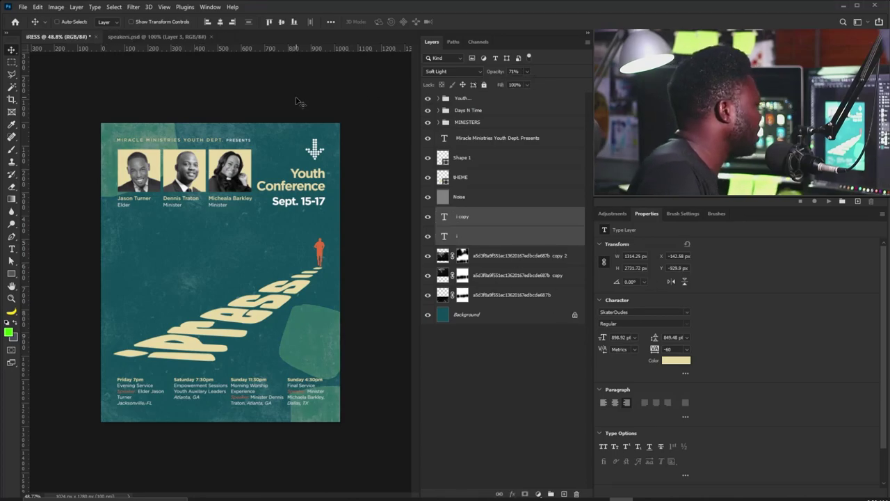